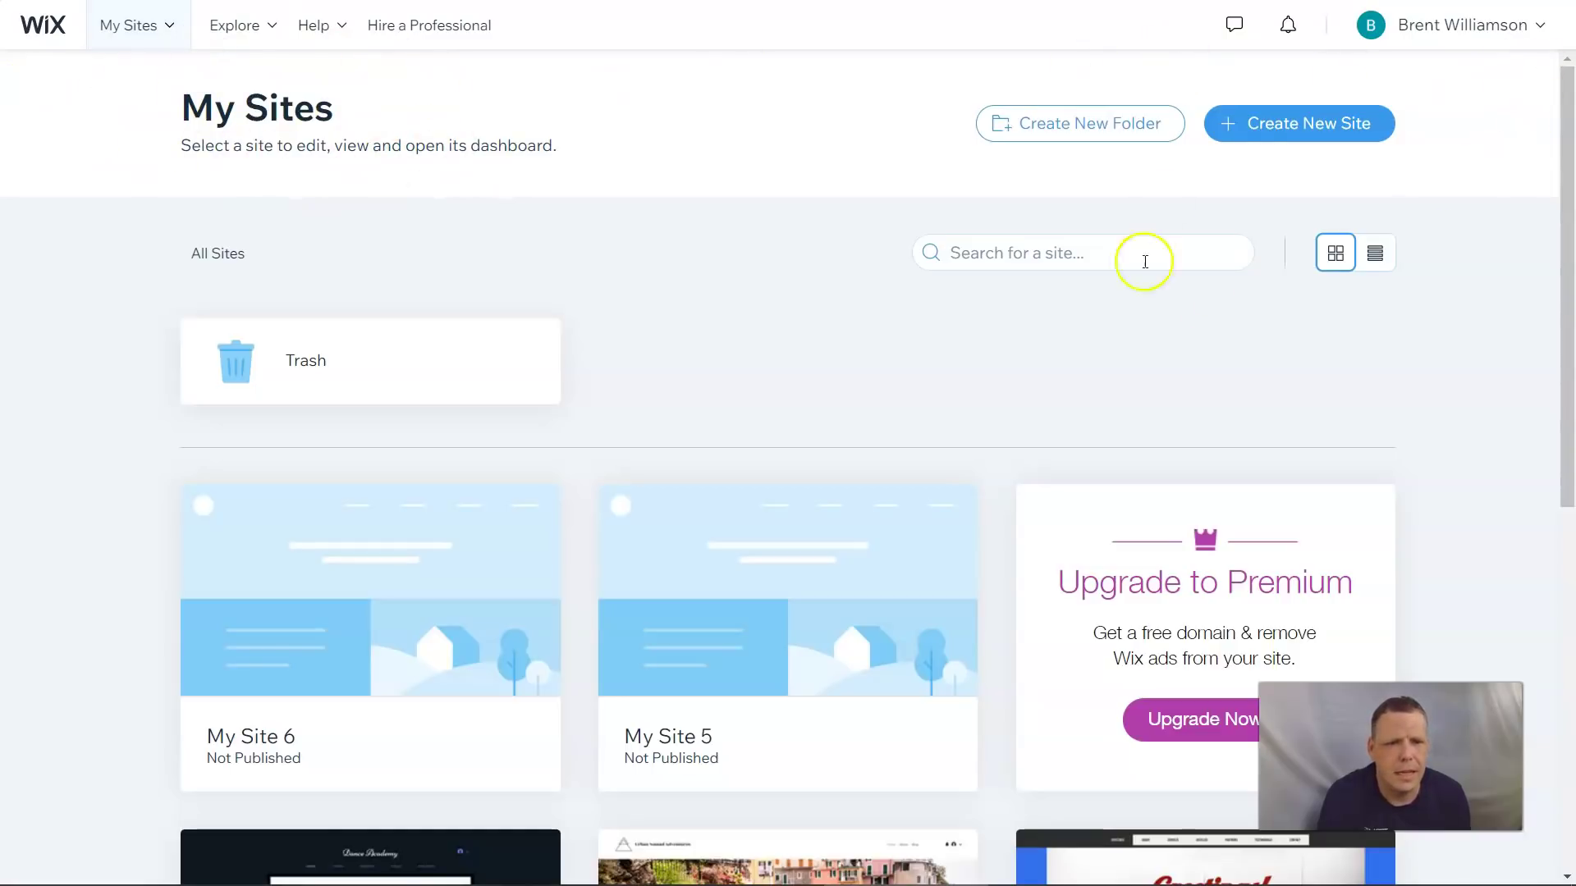
# Step: Create a new site of the Business kind and choose to build it in the Editor from a template
pyautogui.click(1296, 141)
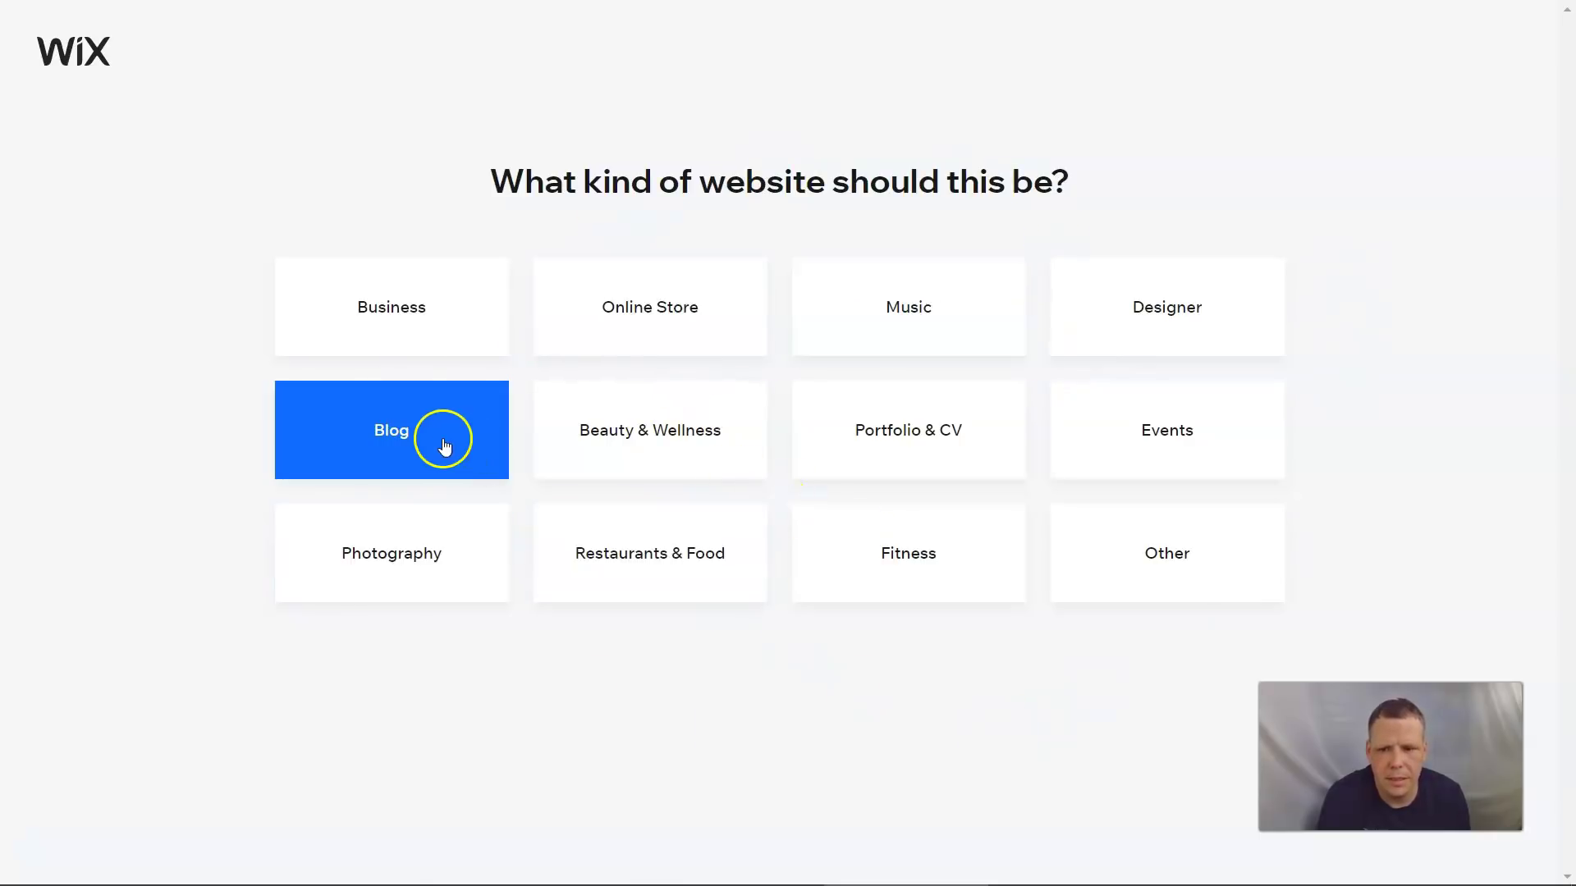
pyautogui.click(355, 315)
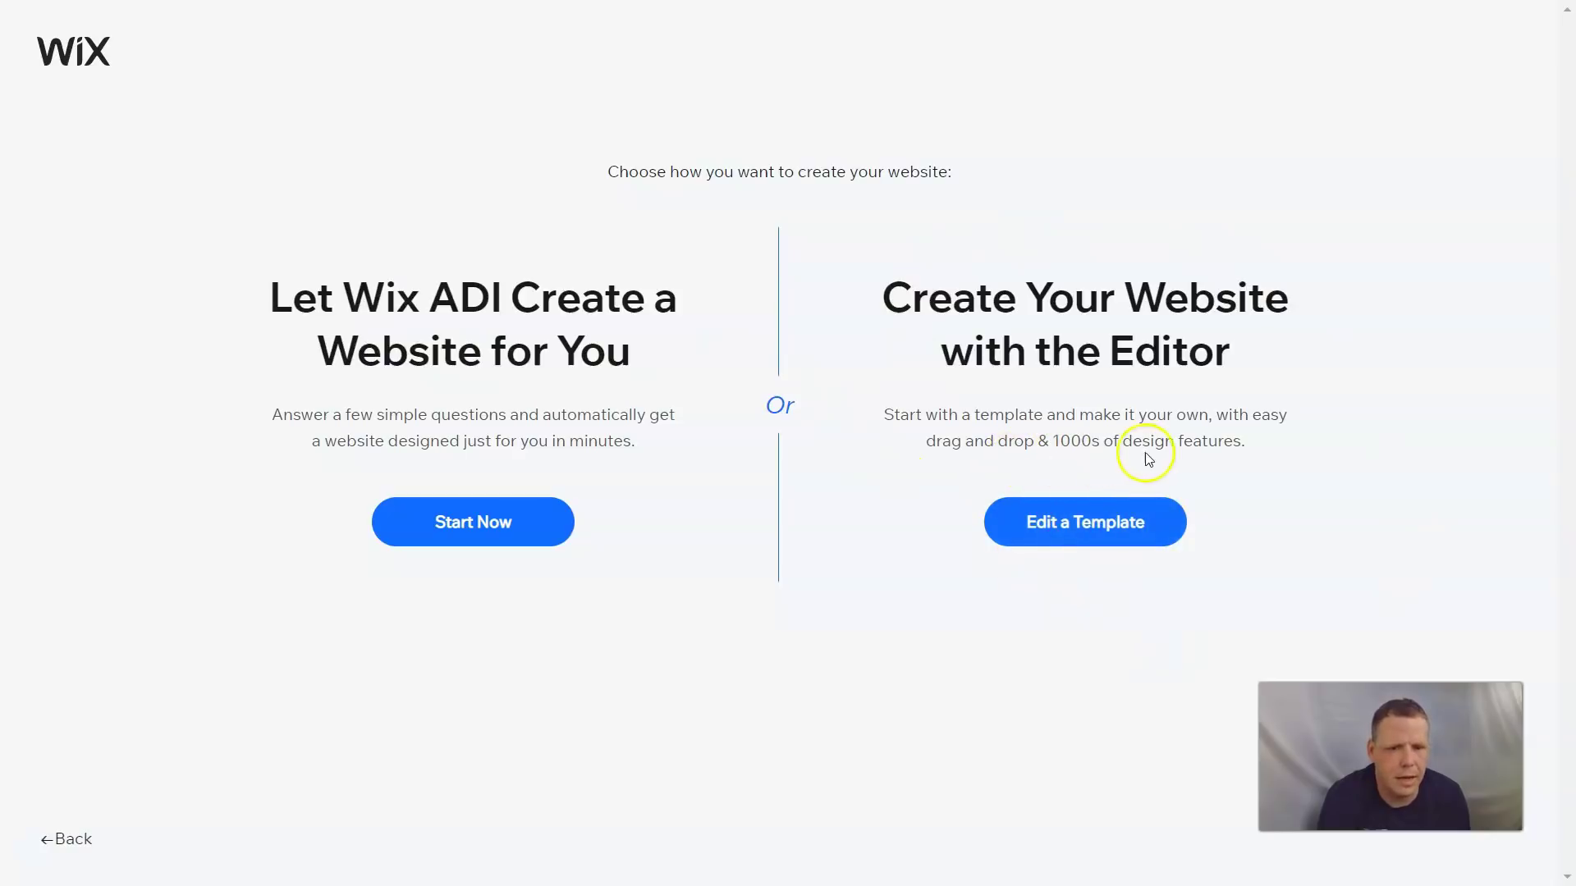
pyautogui.click(1070, 529)
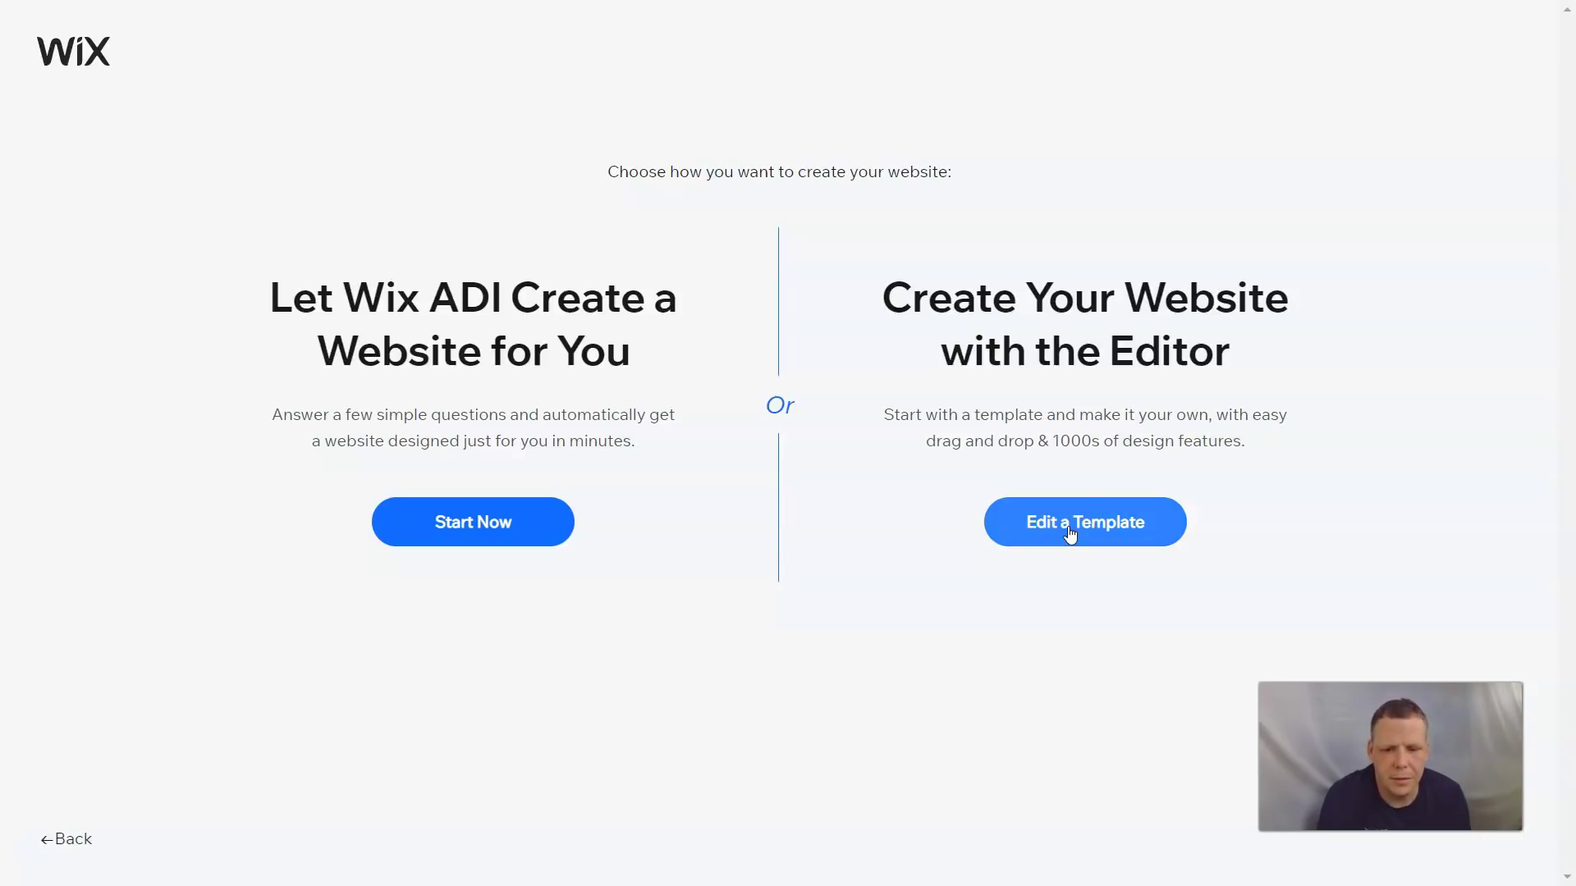
pyautogui.click(1054, 532)
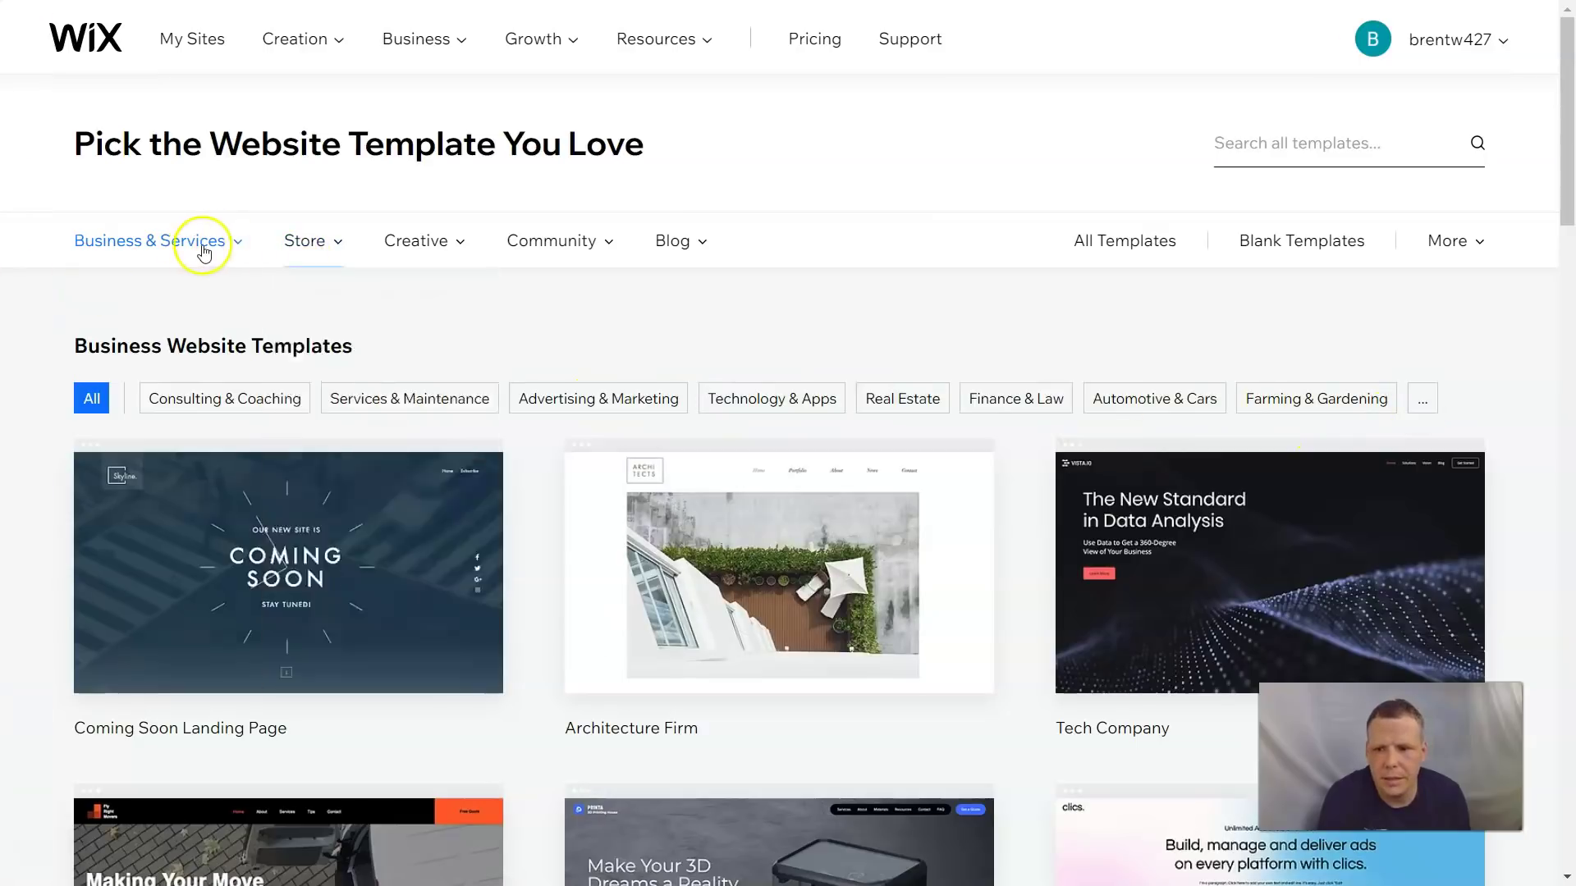
# Step: Show the Wellness website templates from the Health & Wellness category and browse to the Meditation Center template
pyautogui.moveTo(233, 251)
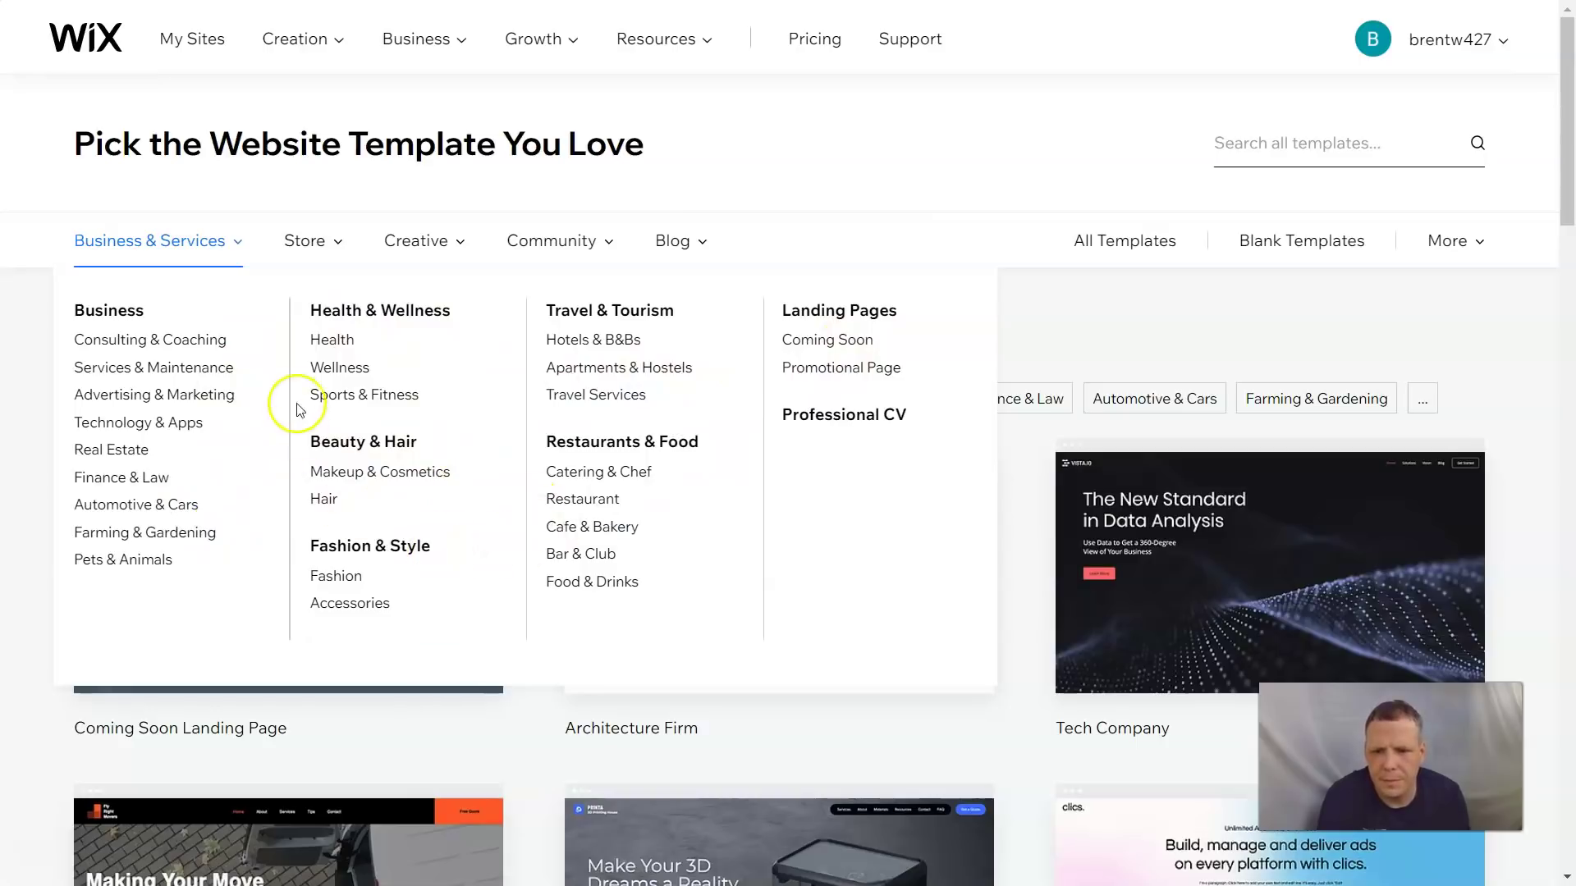
pyautogui.click(338, 368)
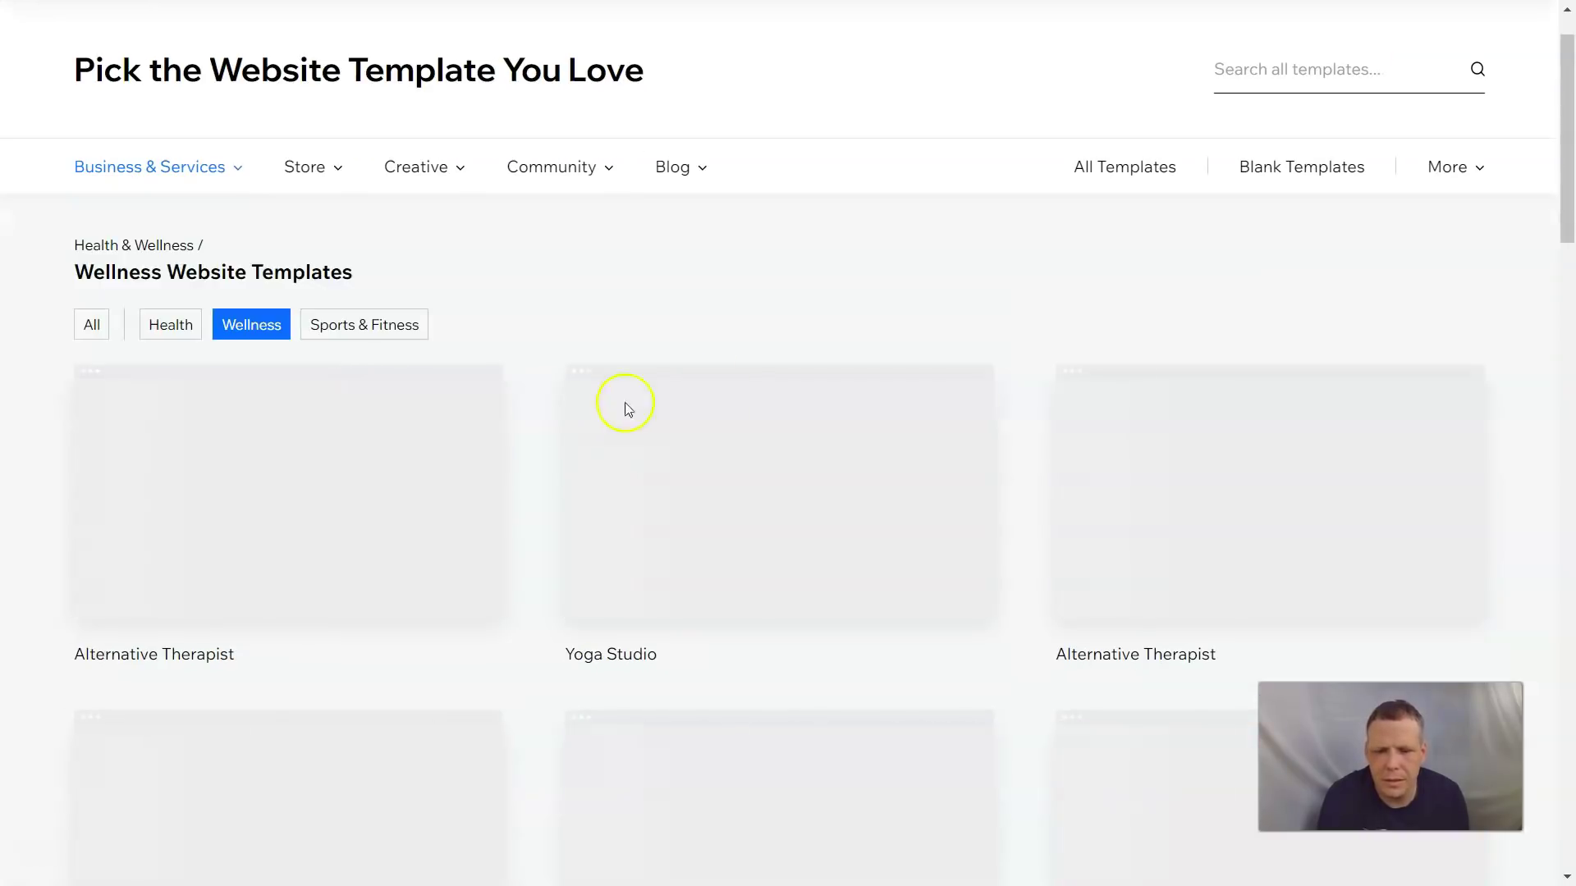
pyautogui.scroll(-3, 802, 351)
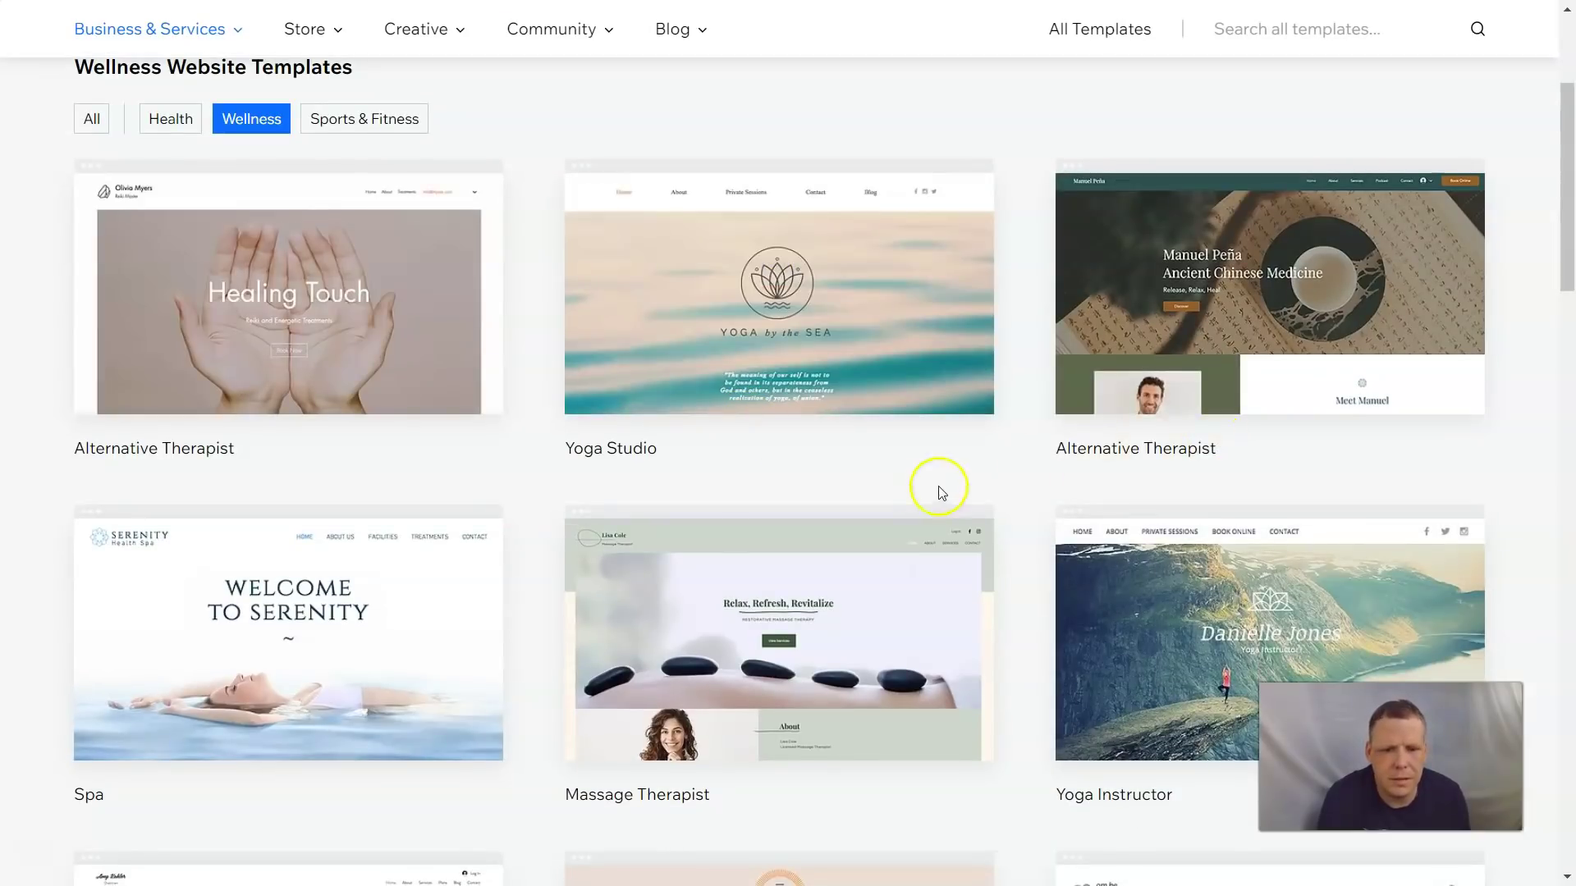
pyautogui.scroll(-3, 1121, 456)
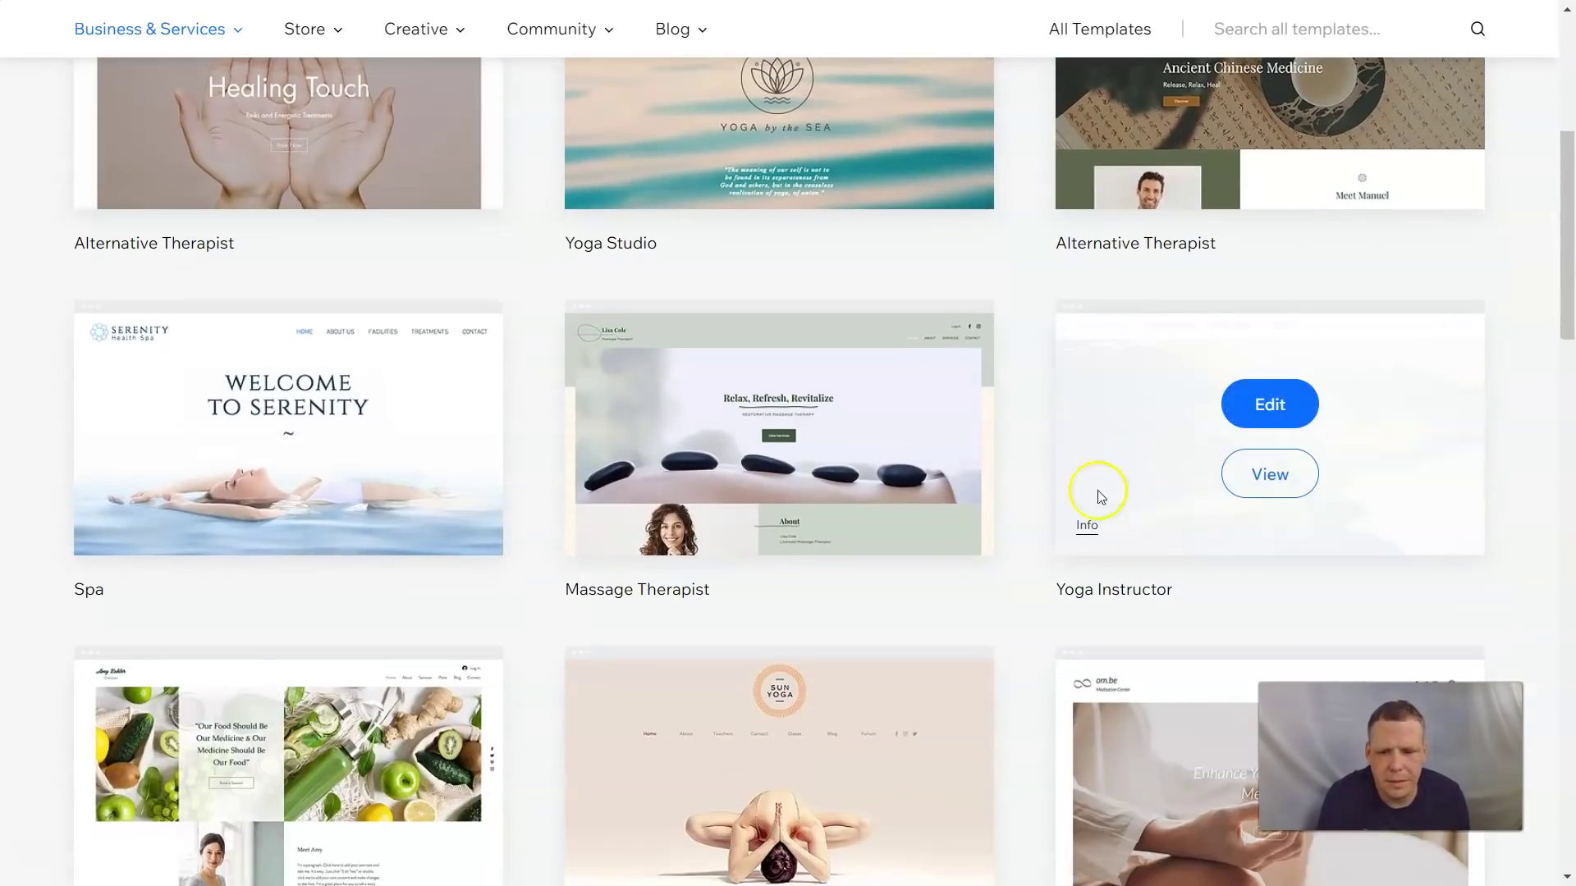
pyautogui.scroll(-3, 900, 478)
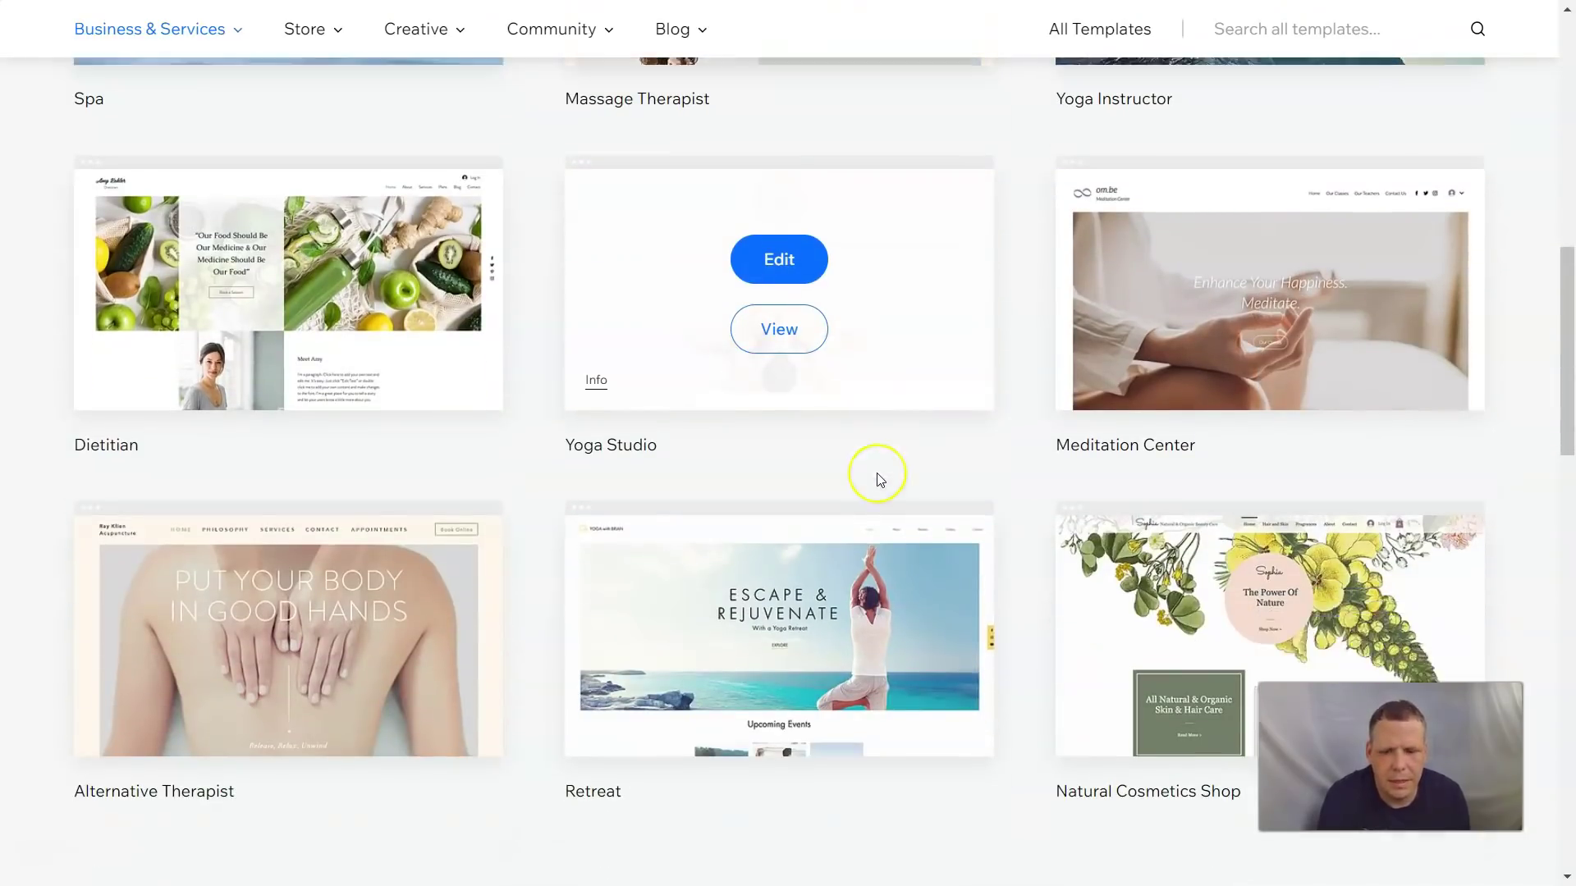
pyautogui.scroll(-2, 877, 473)
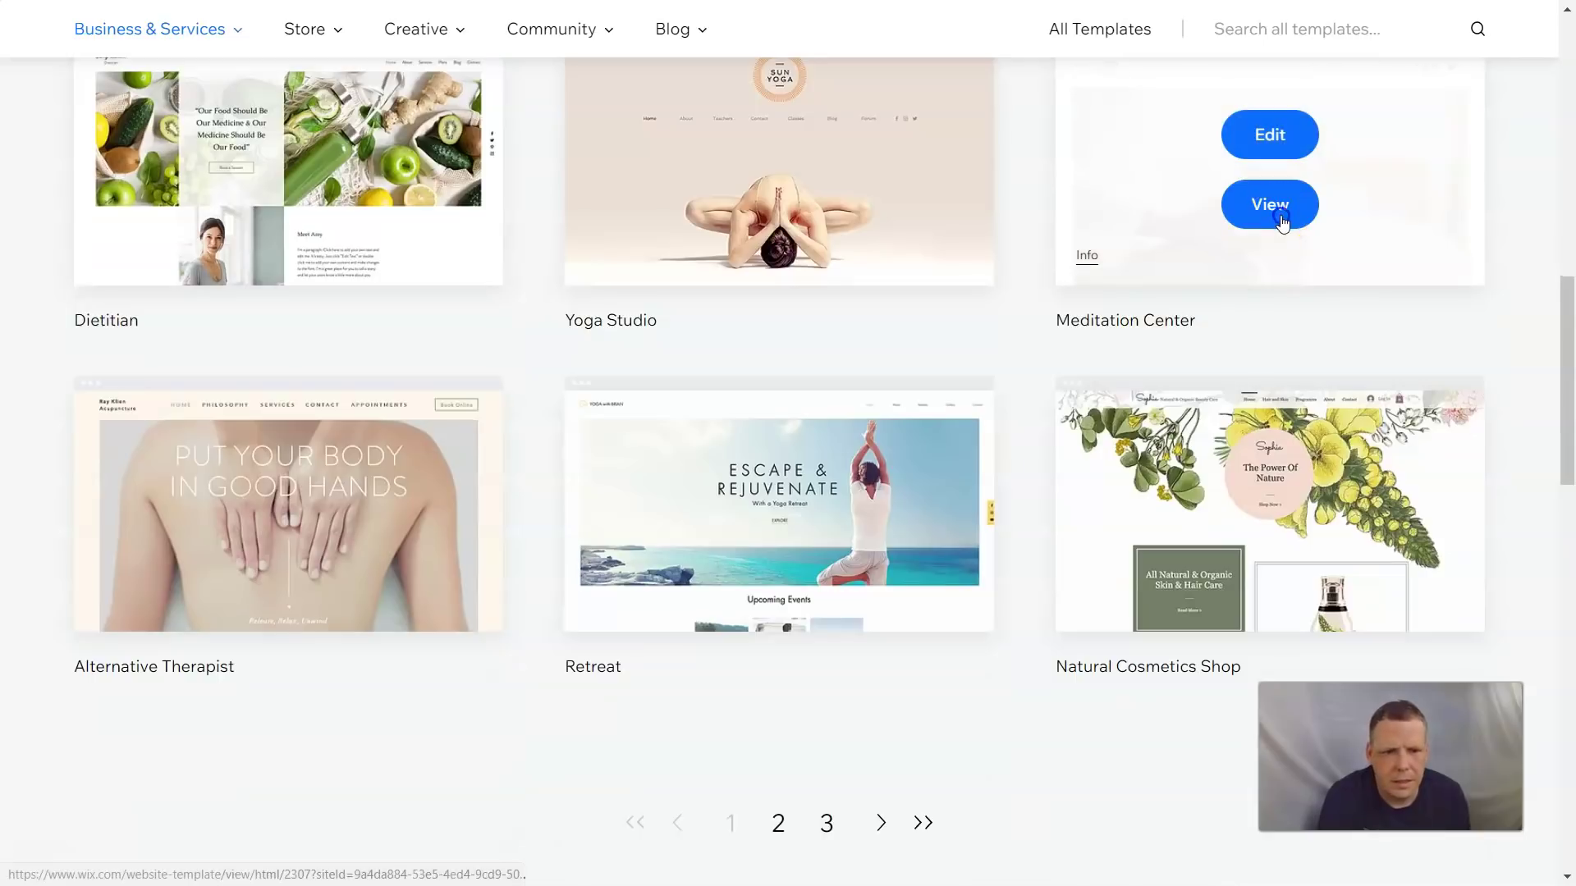
# Step: Preview the Meditation Center template through its Stay Connected section and open it for editing
pyautogui.click(1270, 207)
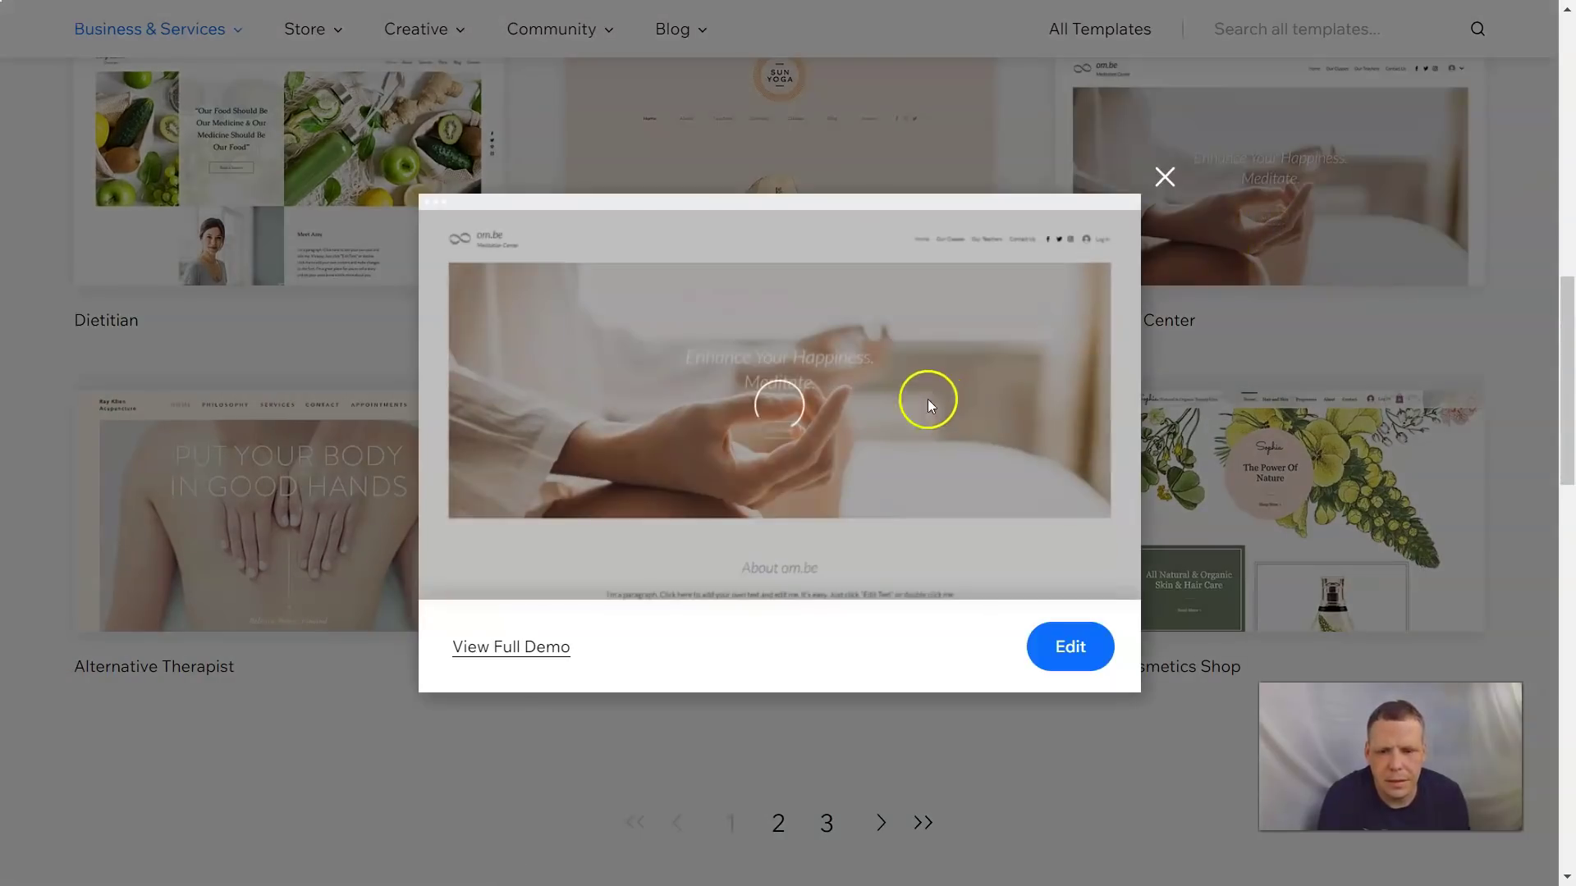
pyautogui.scroll(-5, 876, 405)
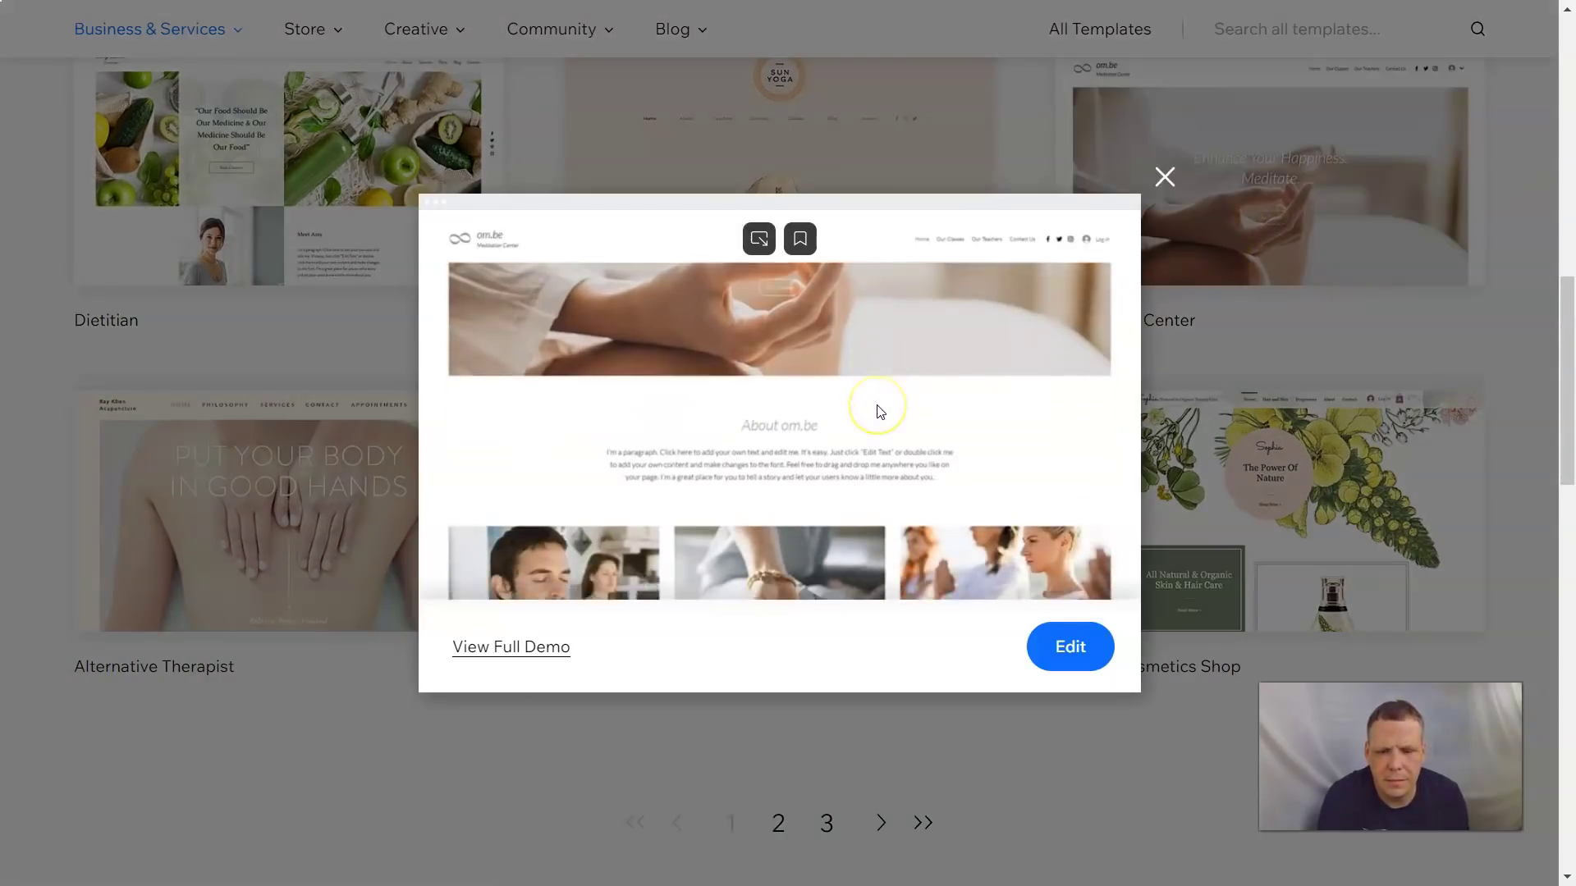
pyautogui.scroll(-5, 877, 405)
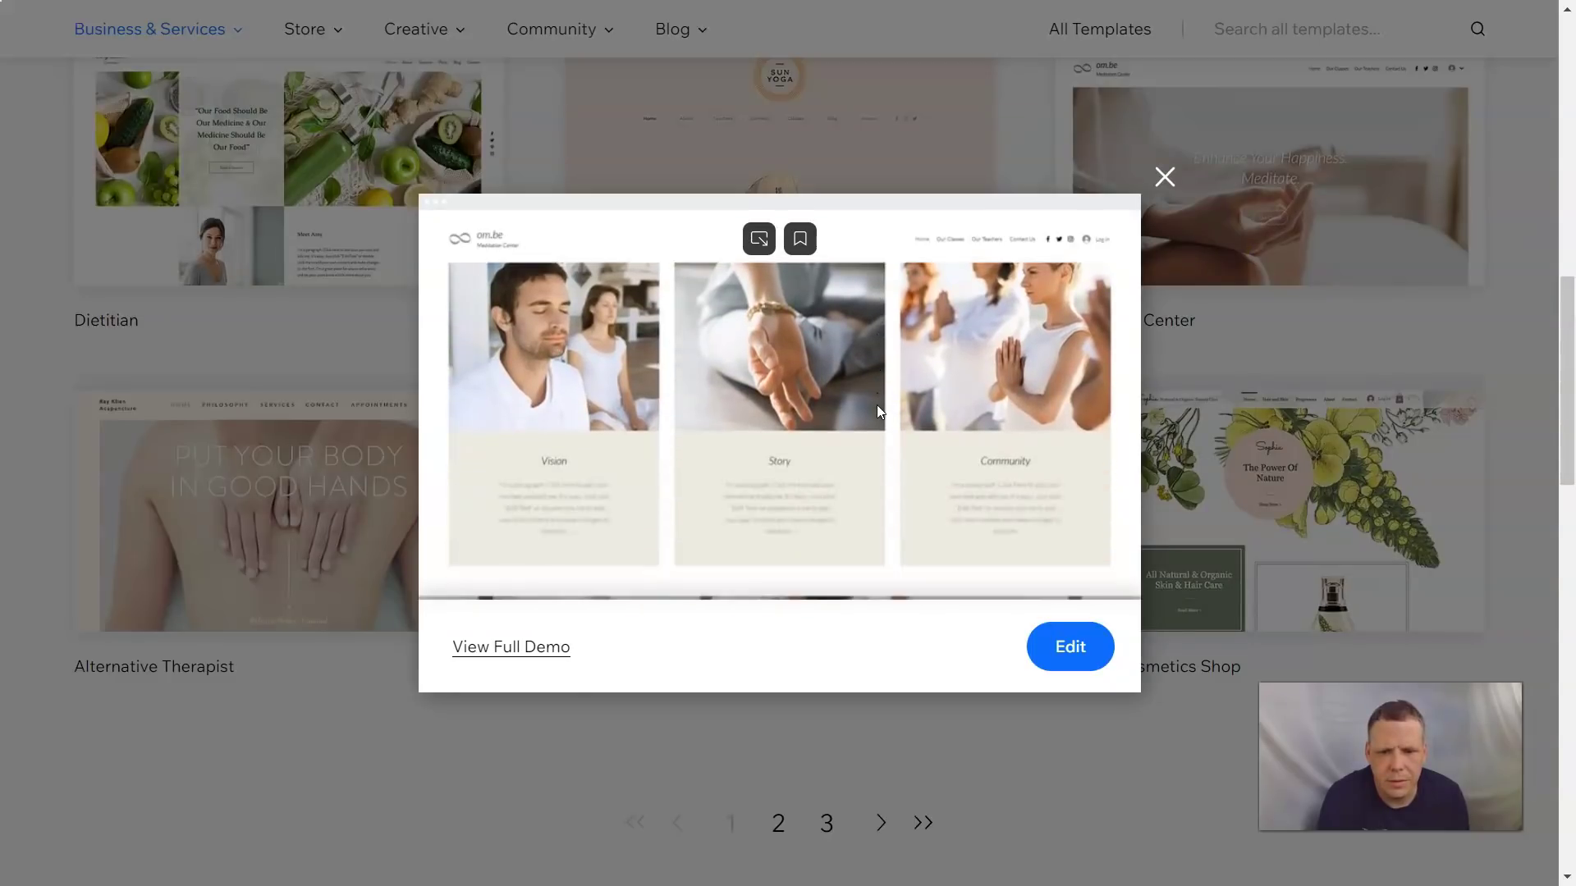
pyautogui.scroll(-5, 875, 405)
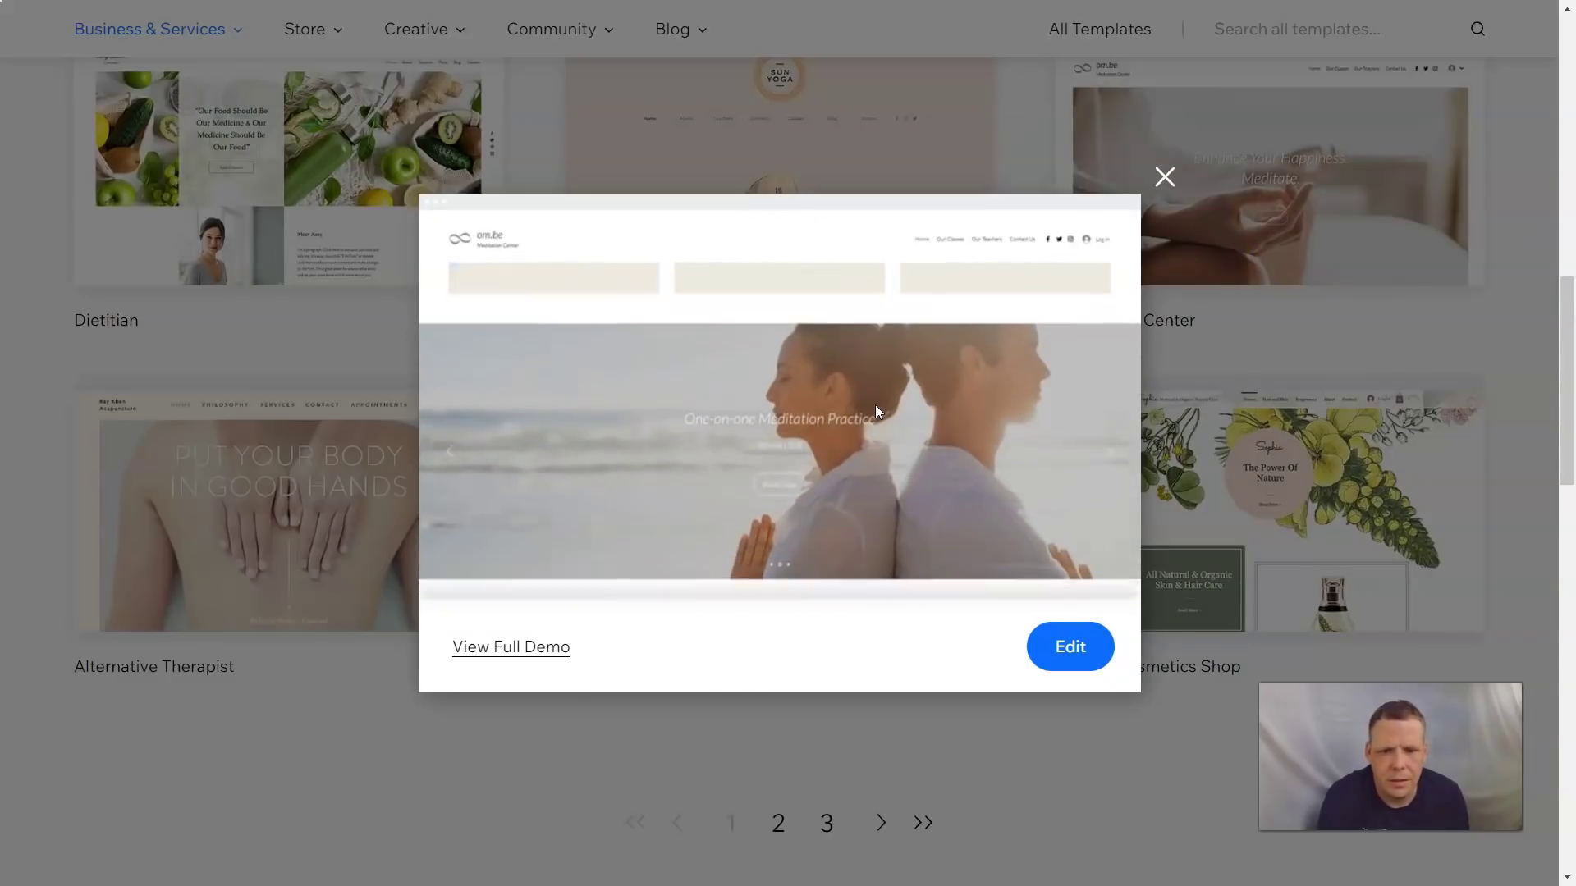
pyautogui.scroll(-4, 870, 406)
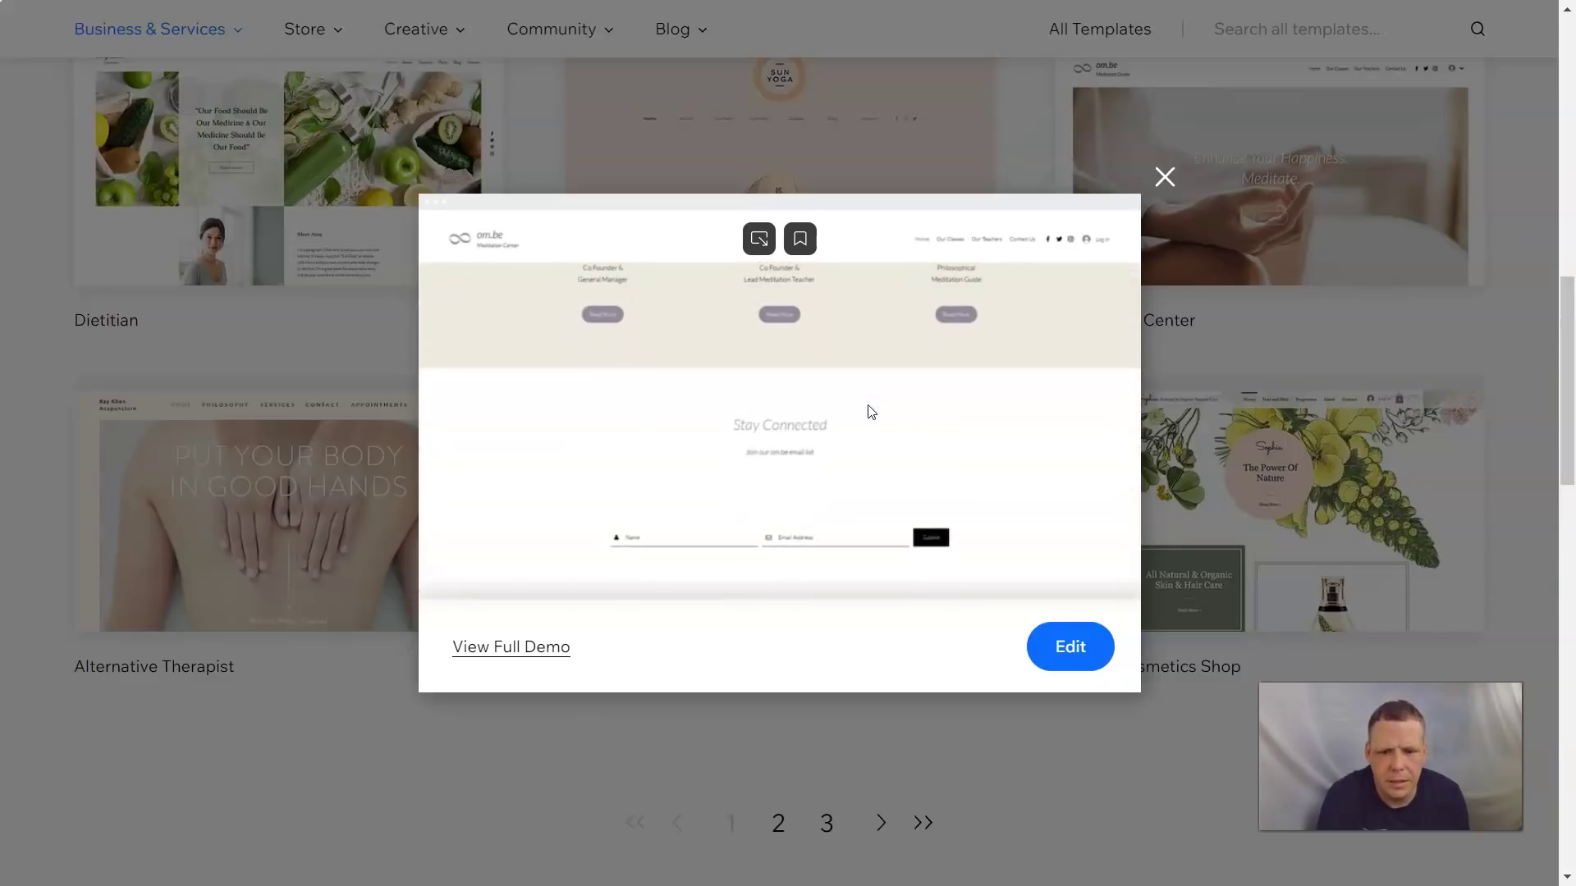
pyautogui.click(1067, 648)
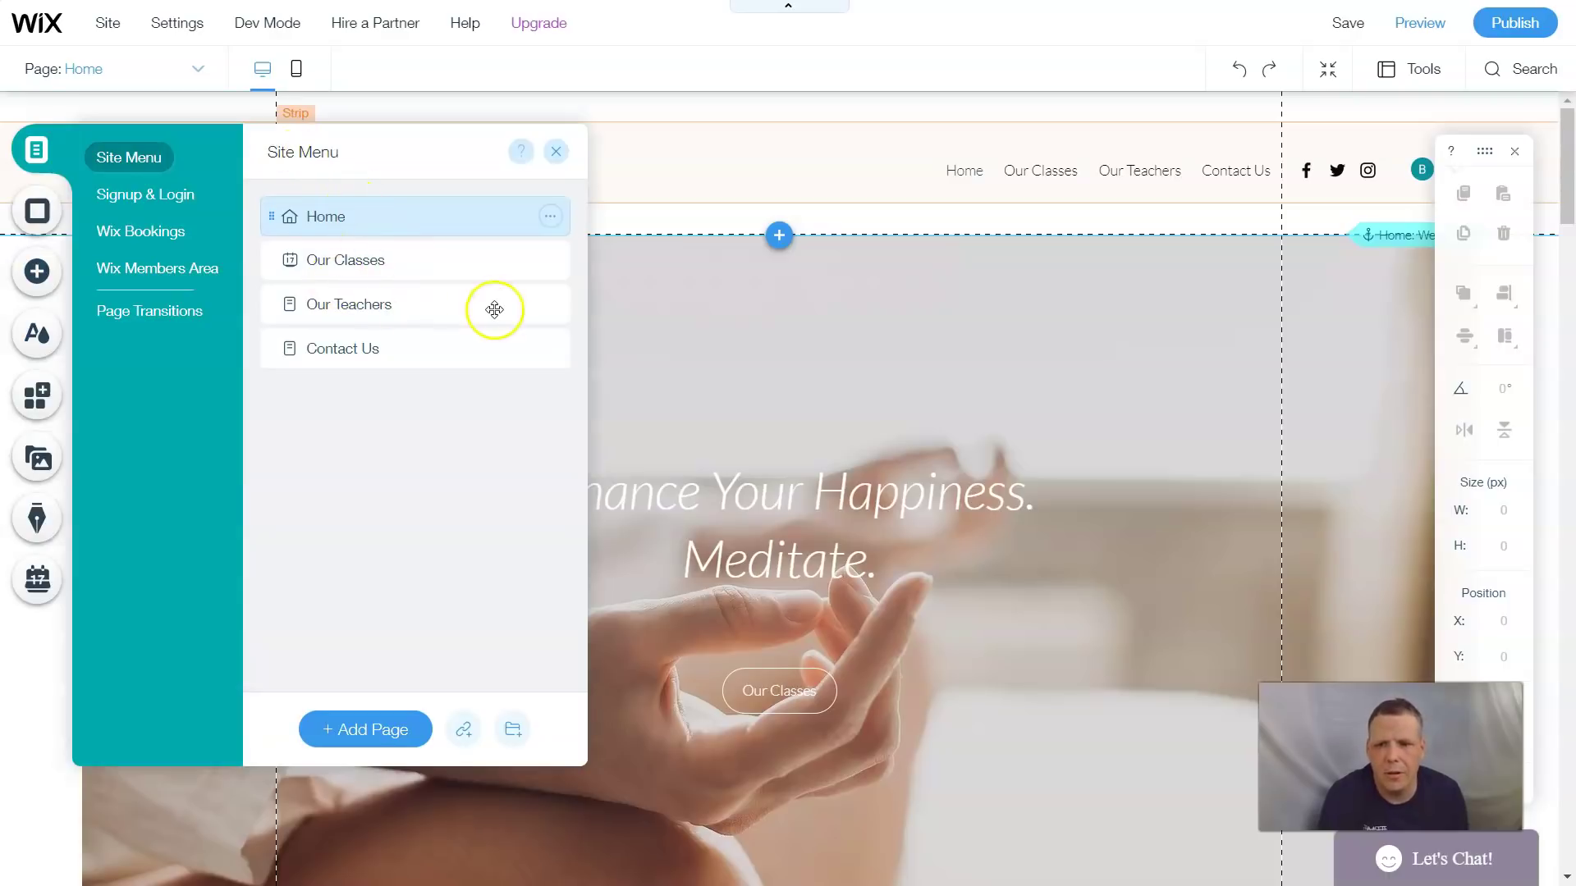
# Step: Open the Contact Us page and delete the Let's Chat widget
pyautogui.click(363, 348)
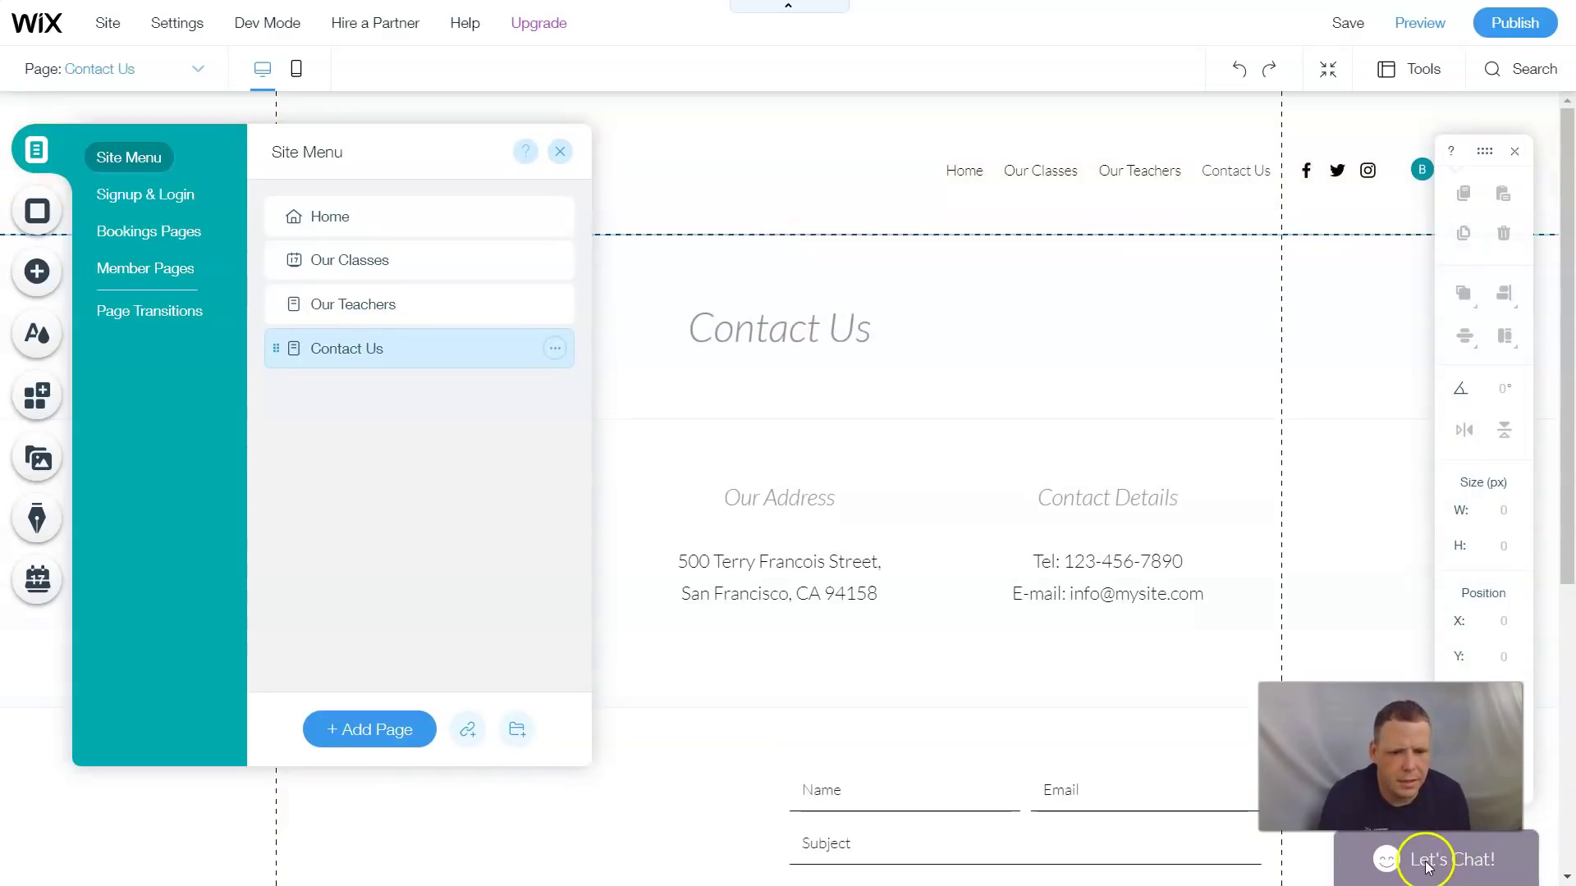
pyautogui.click(1425, 867)
pyautogui.rightClick(1426, 868)
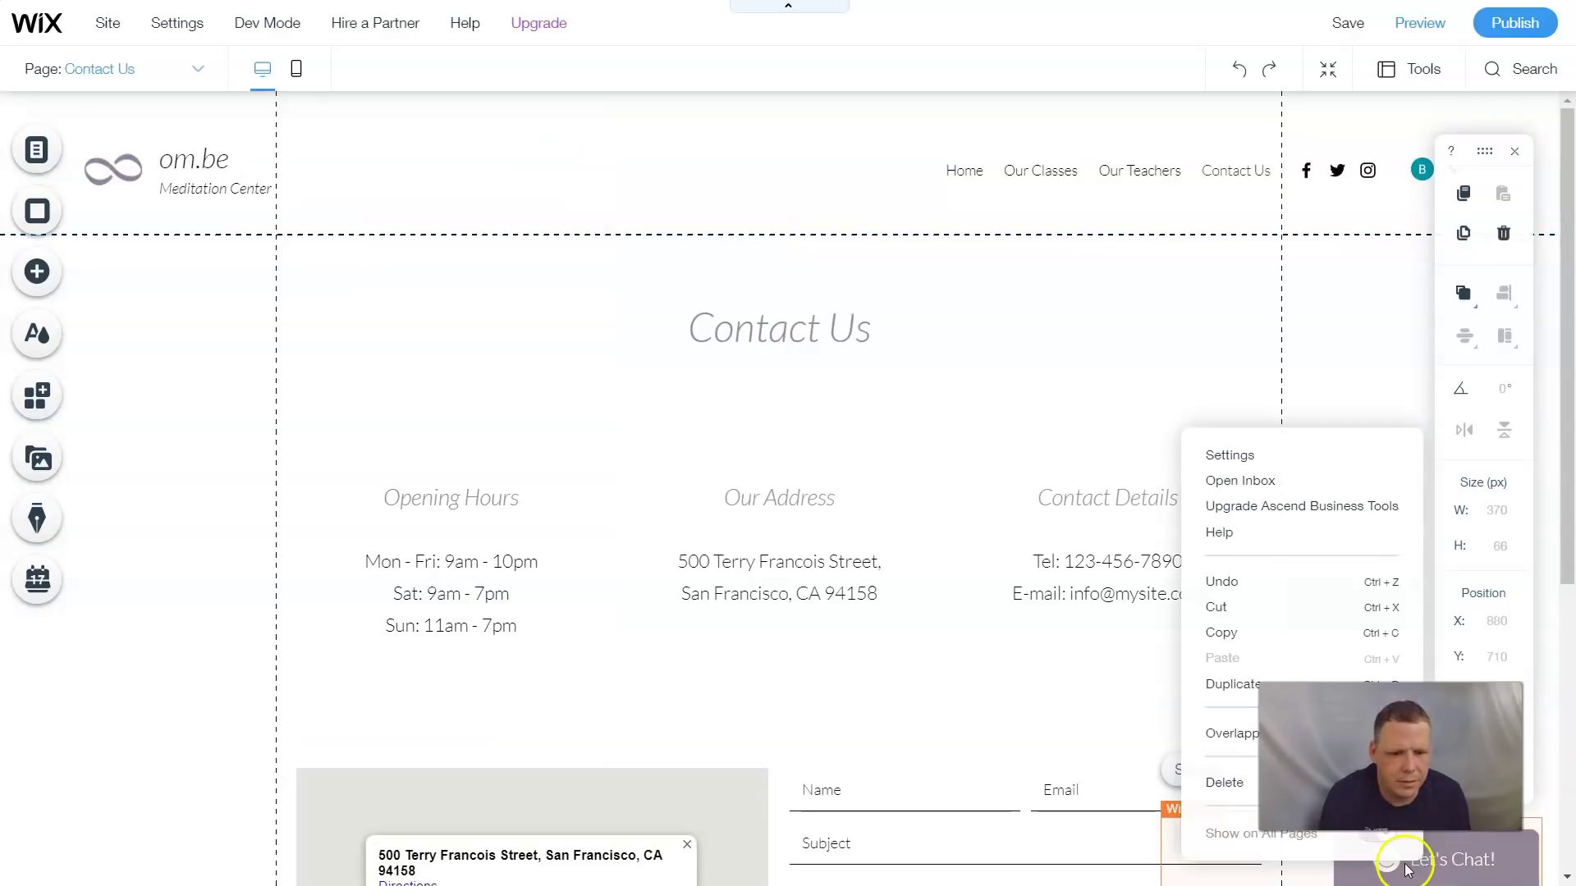
pyautogui.click(1209, 784)
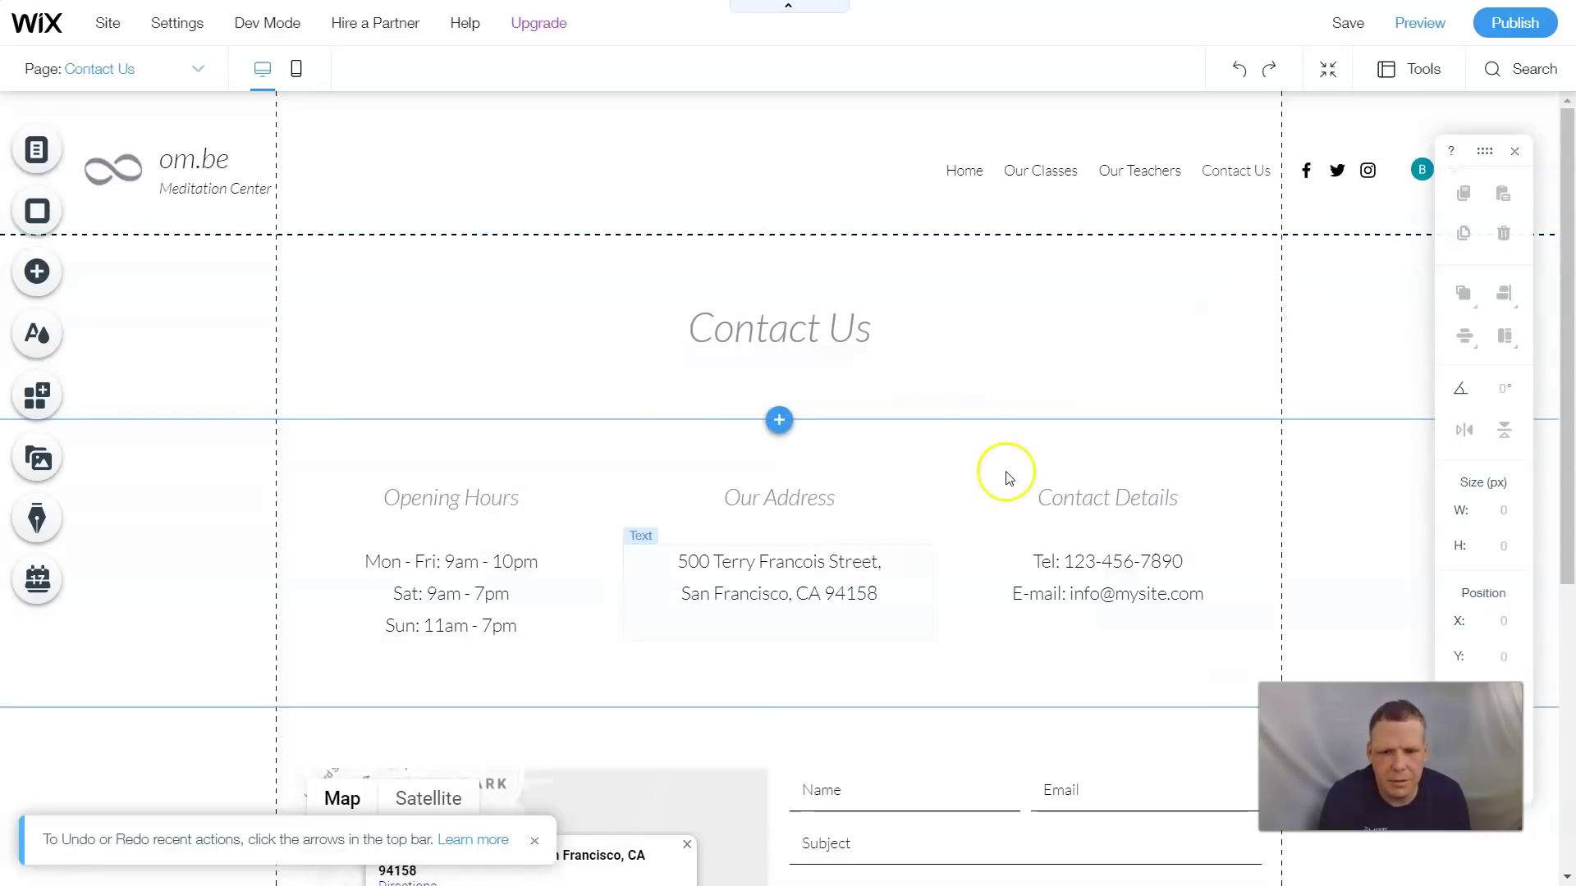
# Step: Review the Contact Us page down to its map and contact form, and return to the Home page
pyautogui.scroll(-1, 899, 443)
pyautogui.scroll(-1, 901, 447)
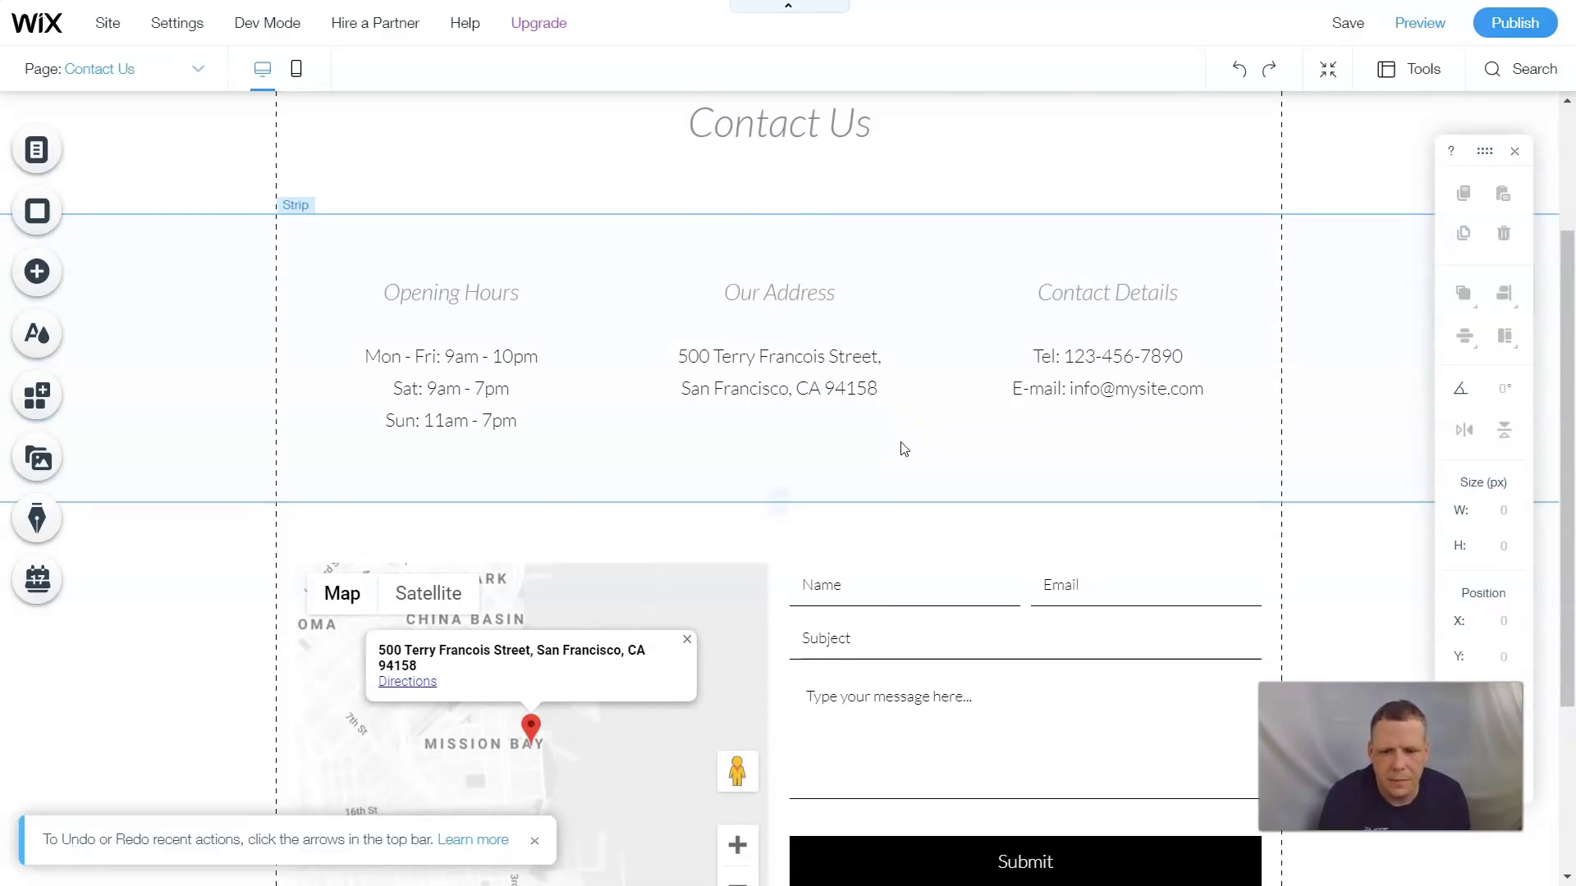
pyautogui.scroll(-2, 903, 448)
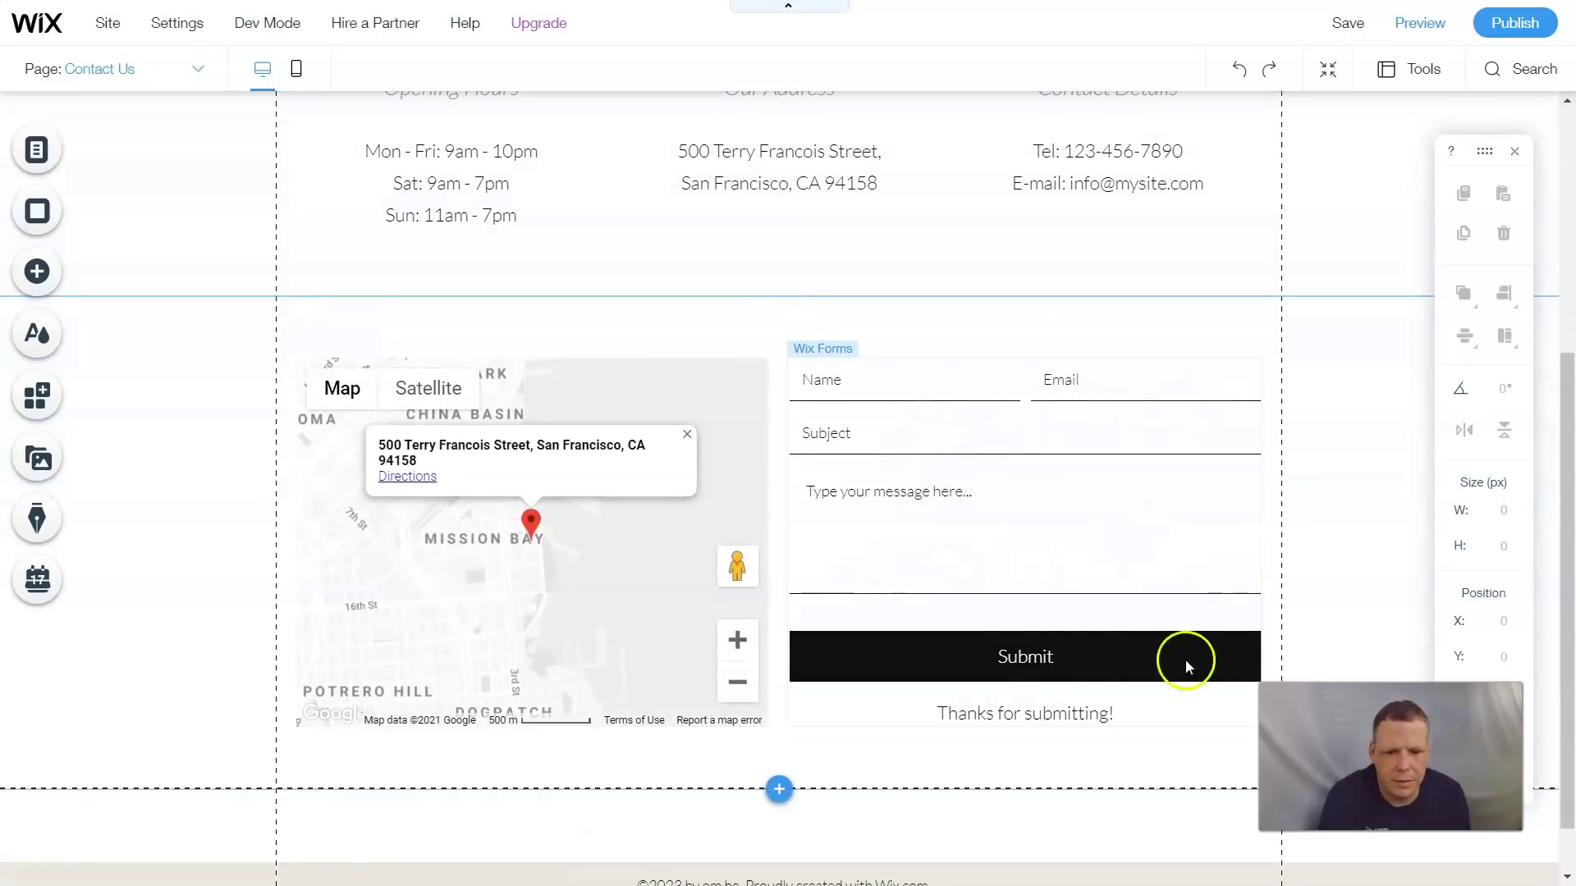
pyautogui.scroll(4, 872, 486)
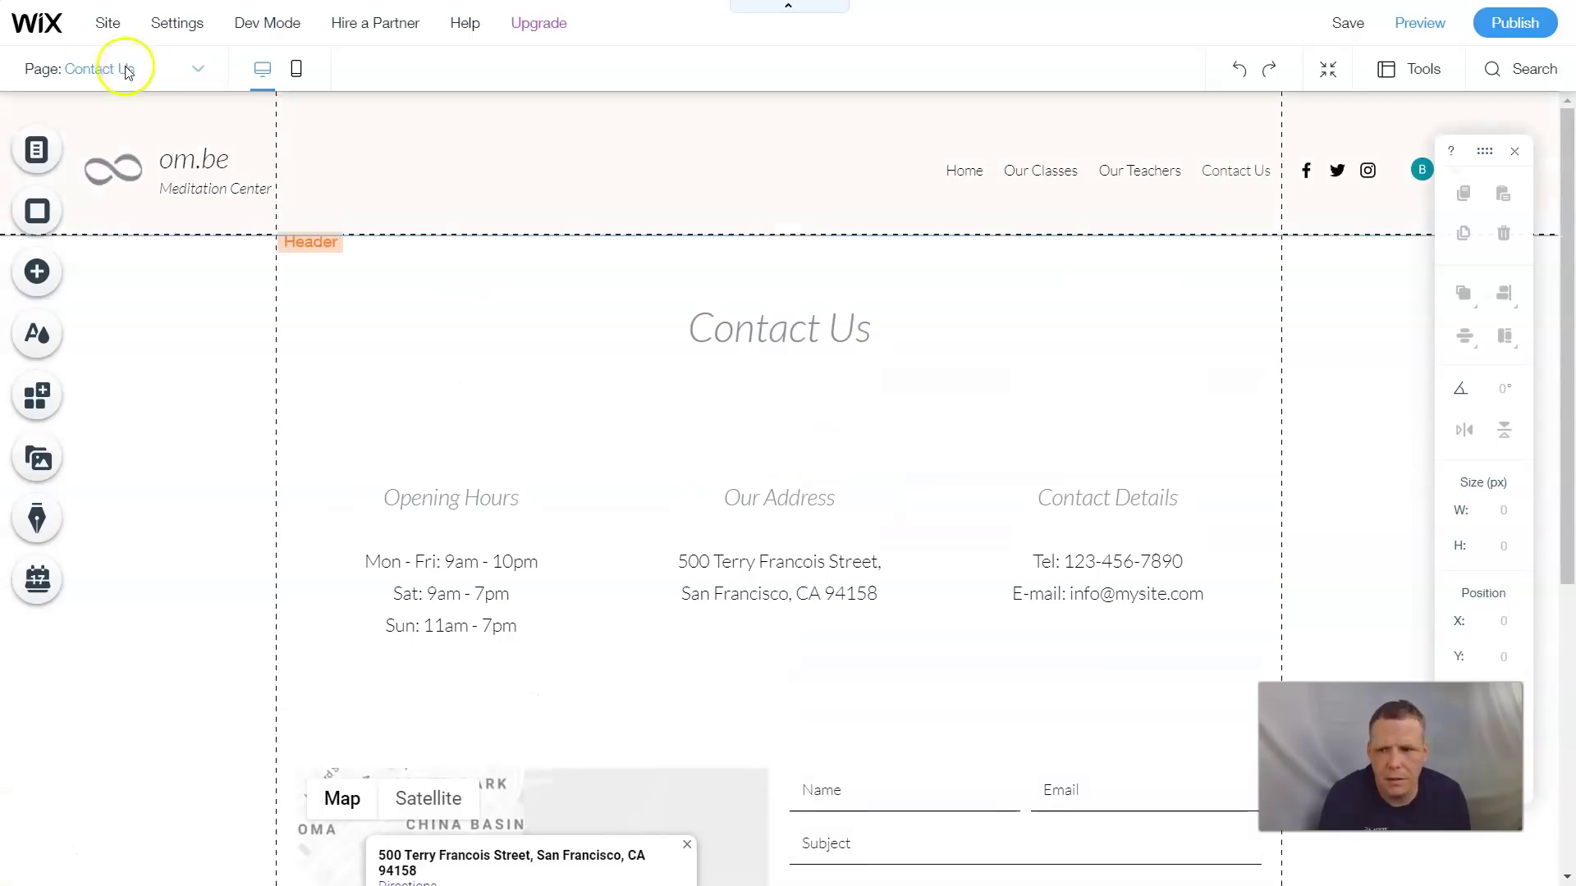
pyautogui.click(68, 159)
pyautogui.click(374, 226)
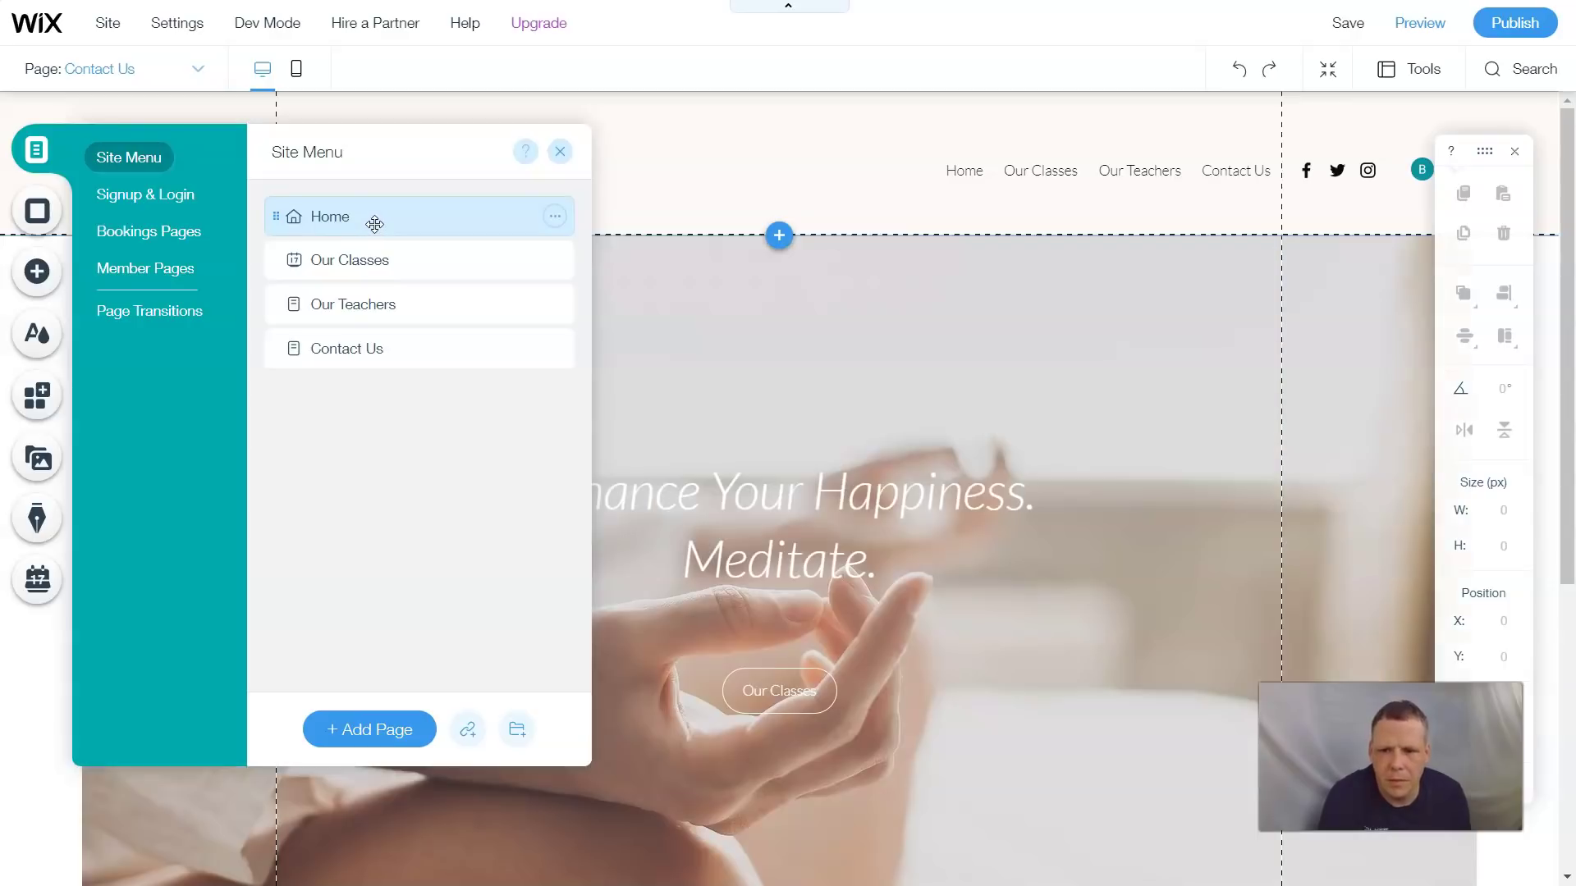
pyautogui.click(560, 152)
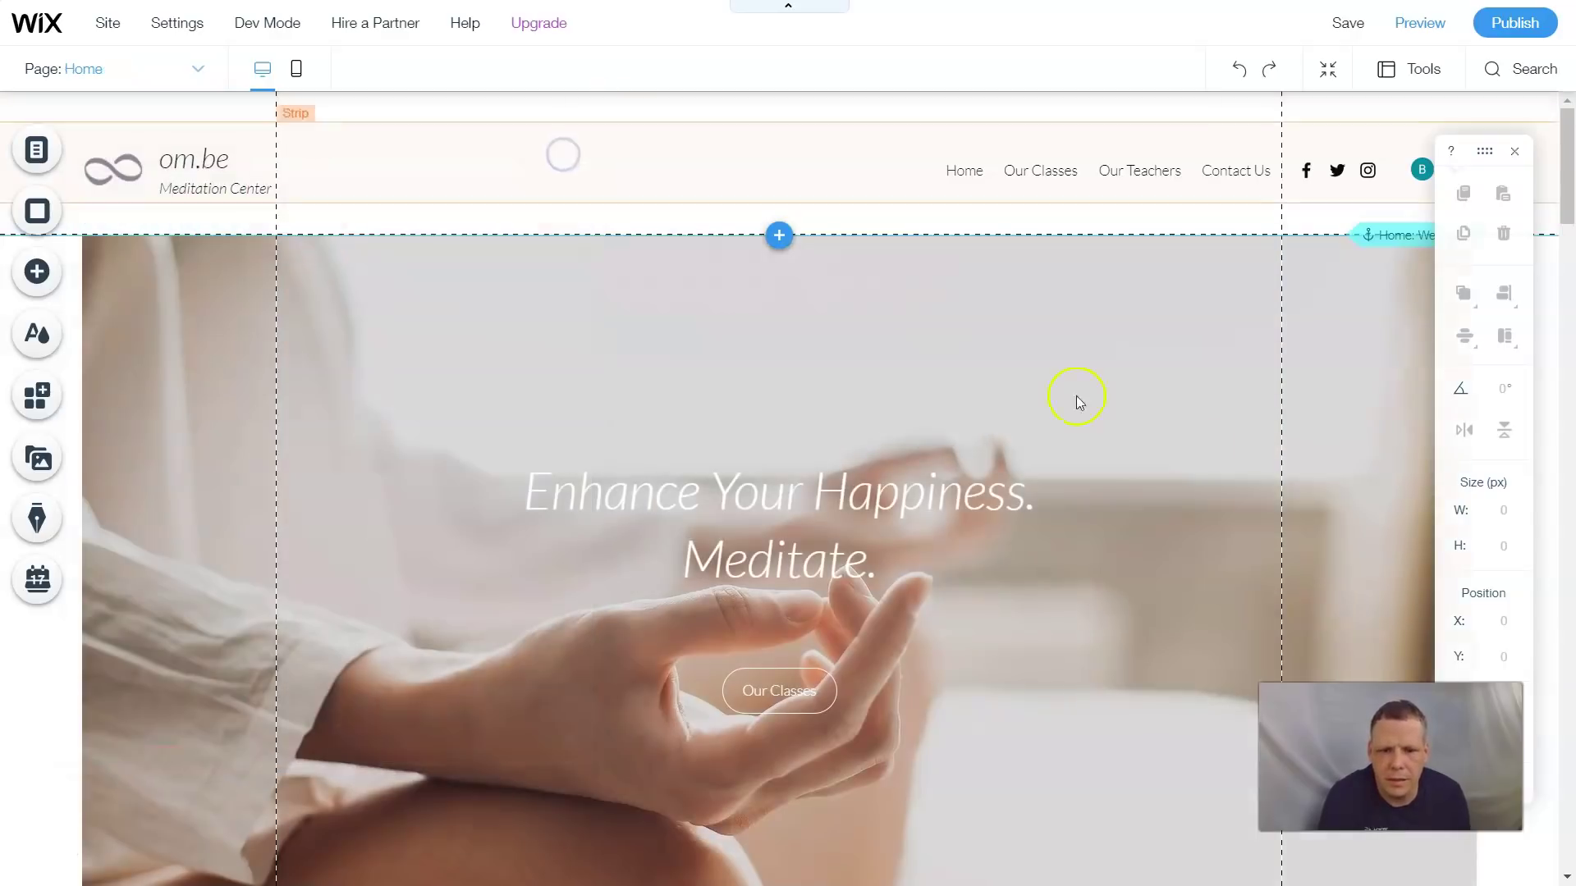
# Step: Move the om.be title across the Home page header to about X 386, Y 30
pyautogui.scroll(-3, 1202, 459)
pyautogui.scroll(-2, 1199, 456)
pyautogui.scroll(5, 1199, 458)
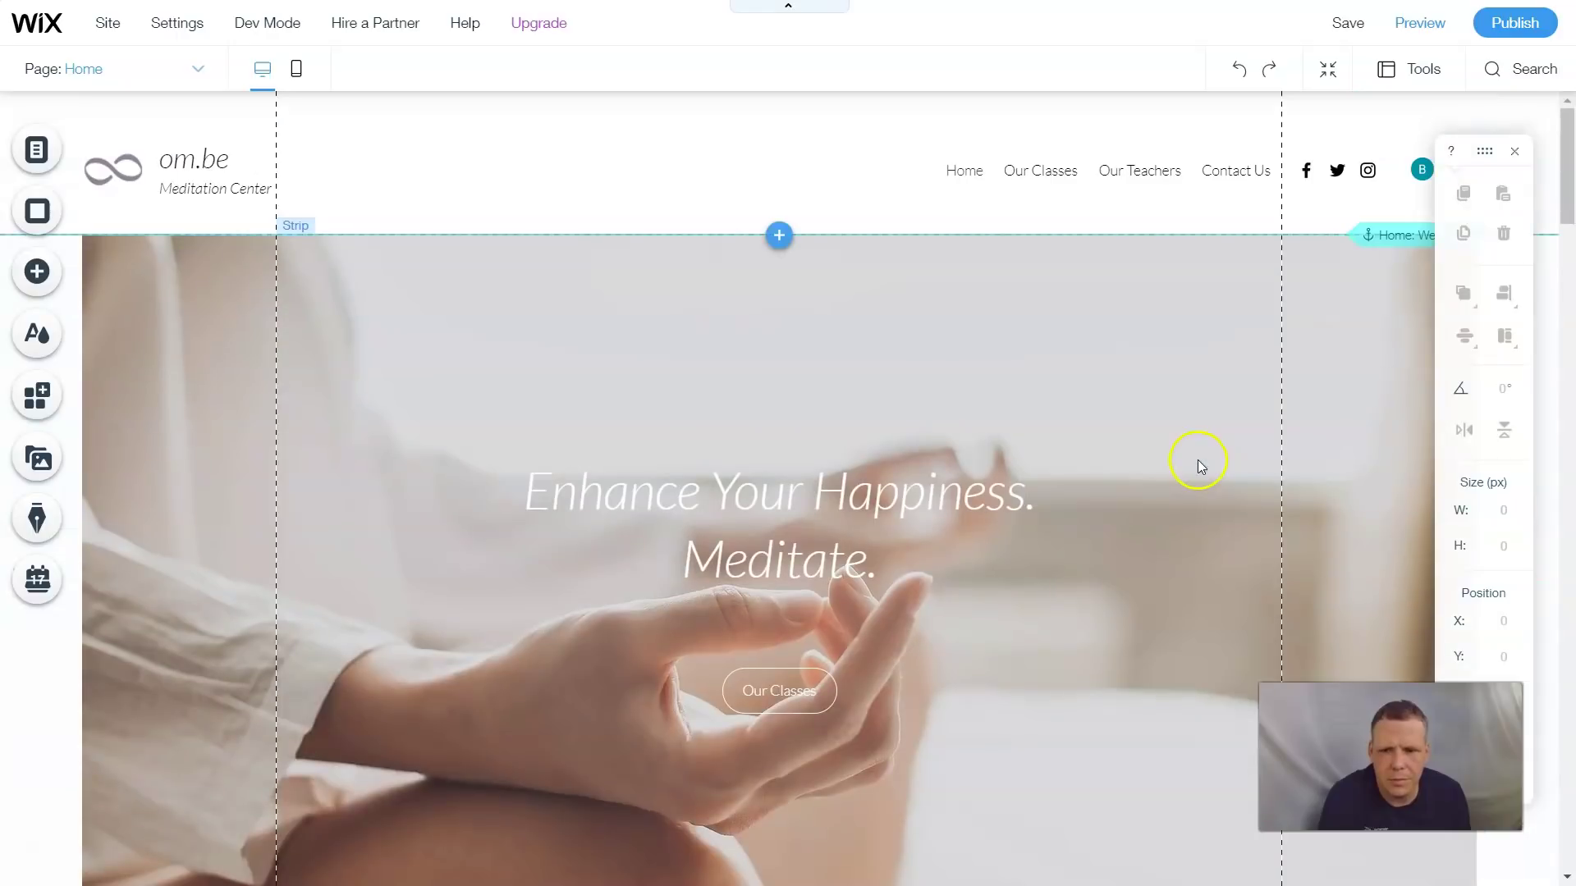
pyautogui.click(228, 162)
pyautogui.moveTo(521, 158); pyautogui.dragTo(740, 152)
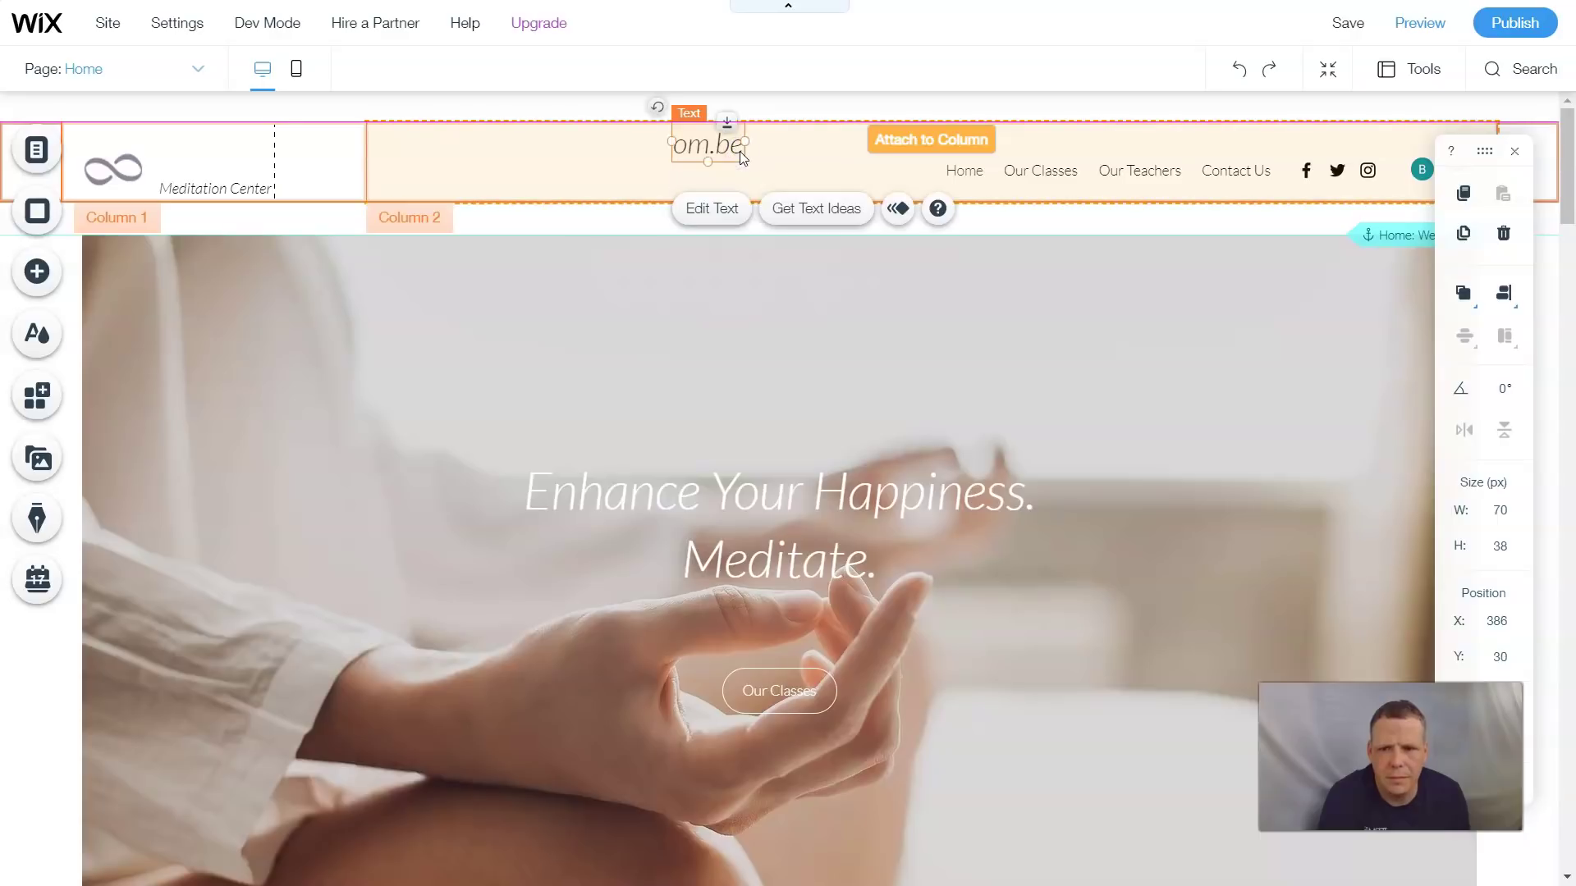
# Step: Move the Meditation Center tagline beneath the om.be title and place the infinity logo beside them at about X 297, Y 39
pyautogui.click(230, 187)
pyautogui.moveTo(245, 170); pyautogui.dragTo(719, 173)
pyautogui.click(94, 164)
pyautogui.moveTo(93, 164); pyautogui.dragTo(595, 157)
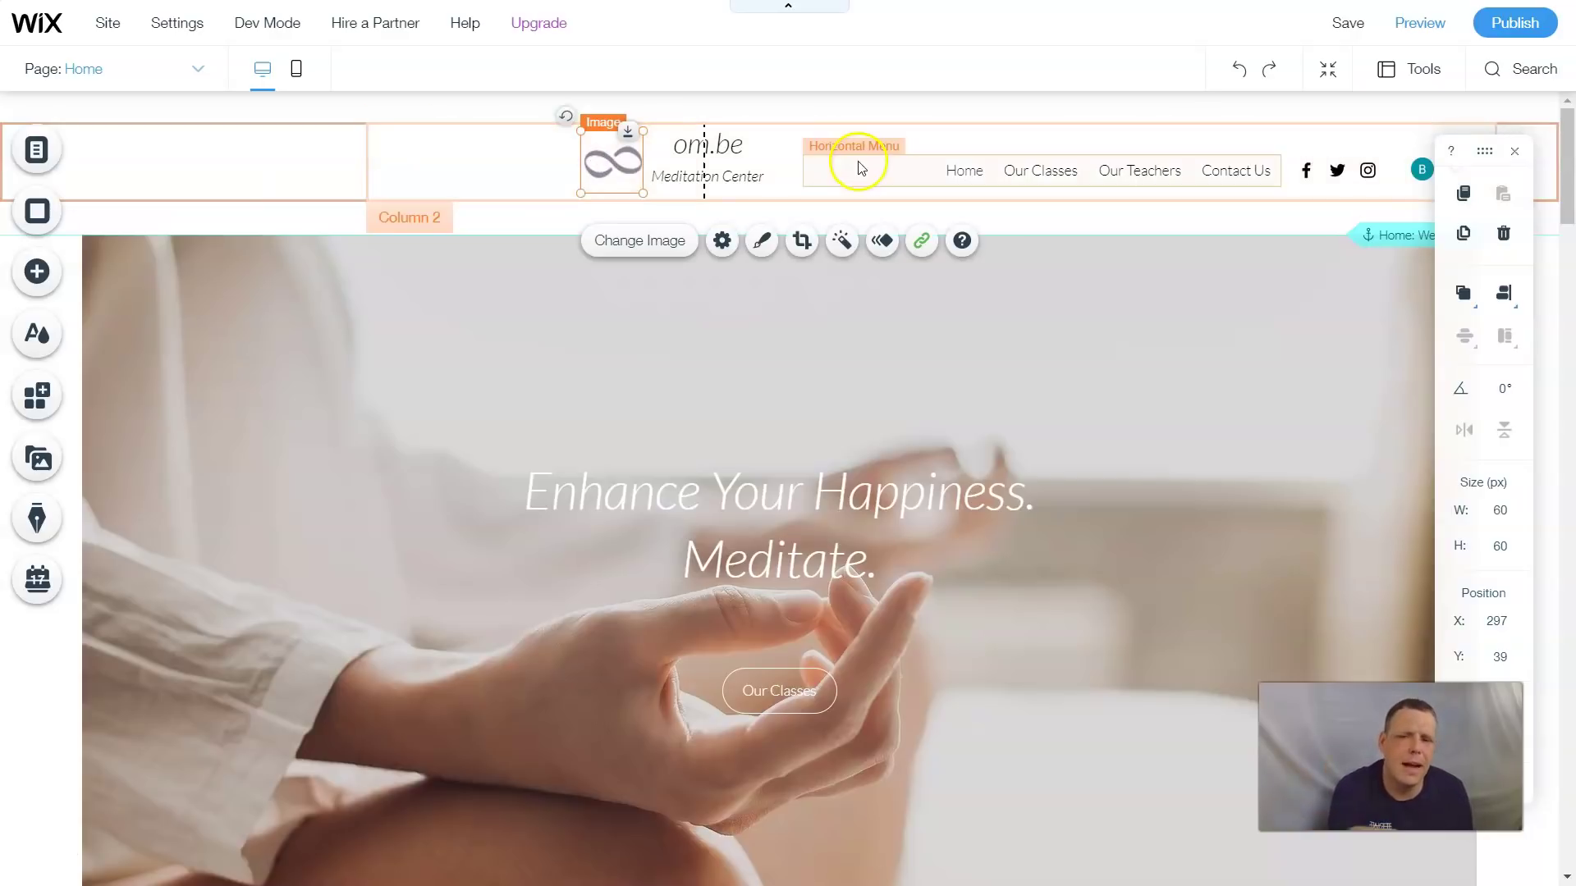
pyautogui.click(766, 343)
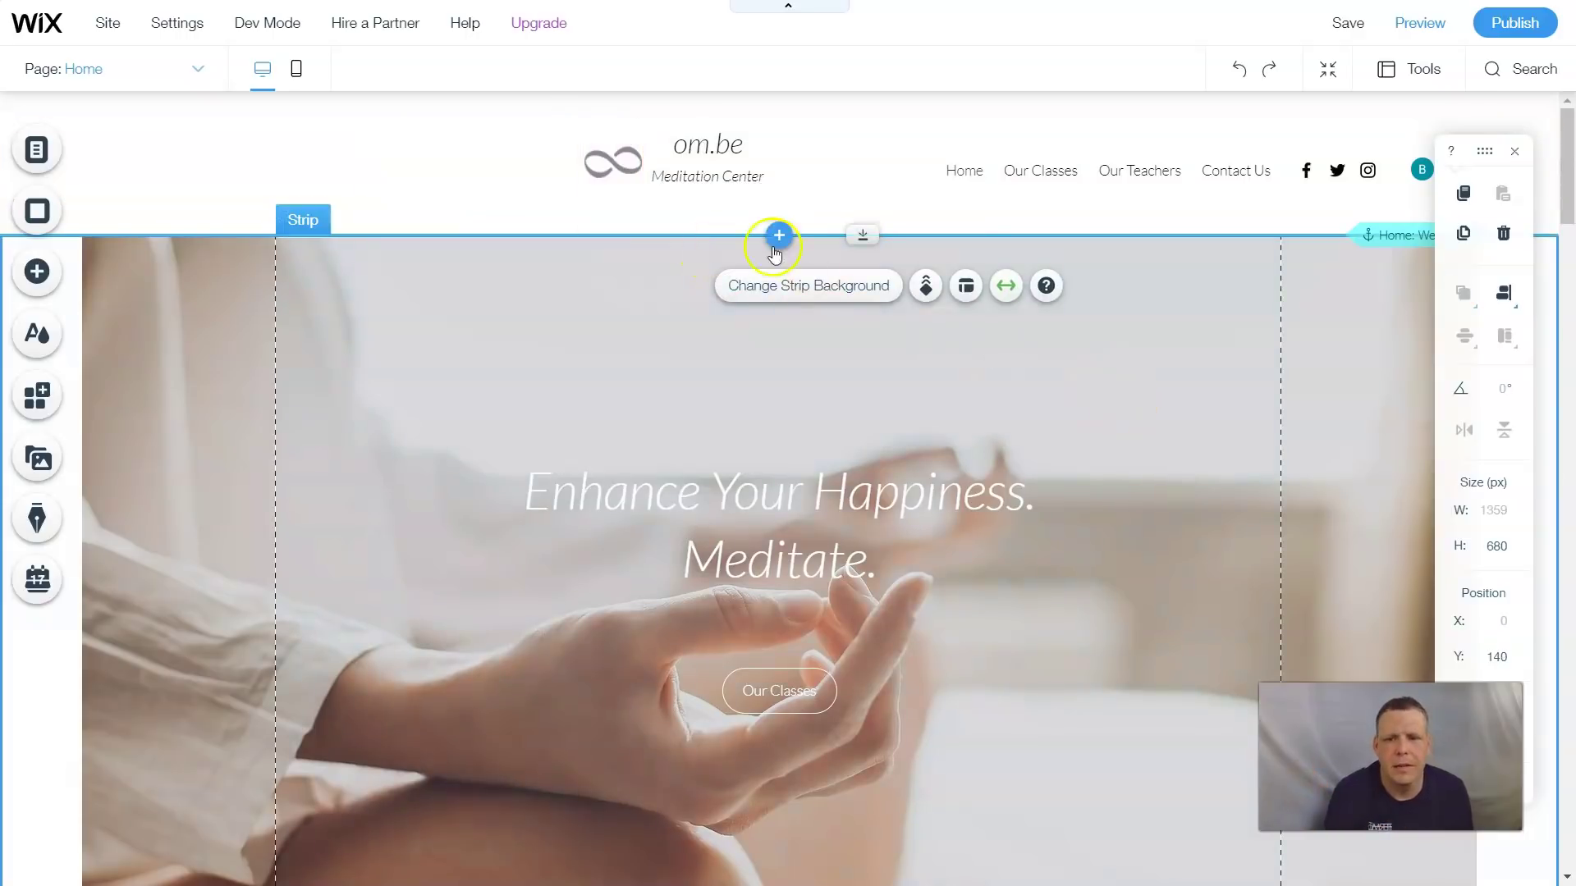
# Step: Set the font size of the om.be title in the header to 41 px
pyautogui.click(699, 159)
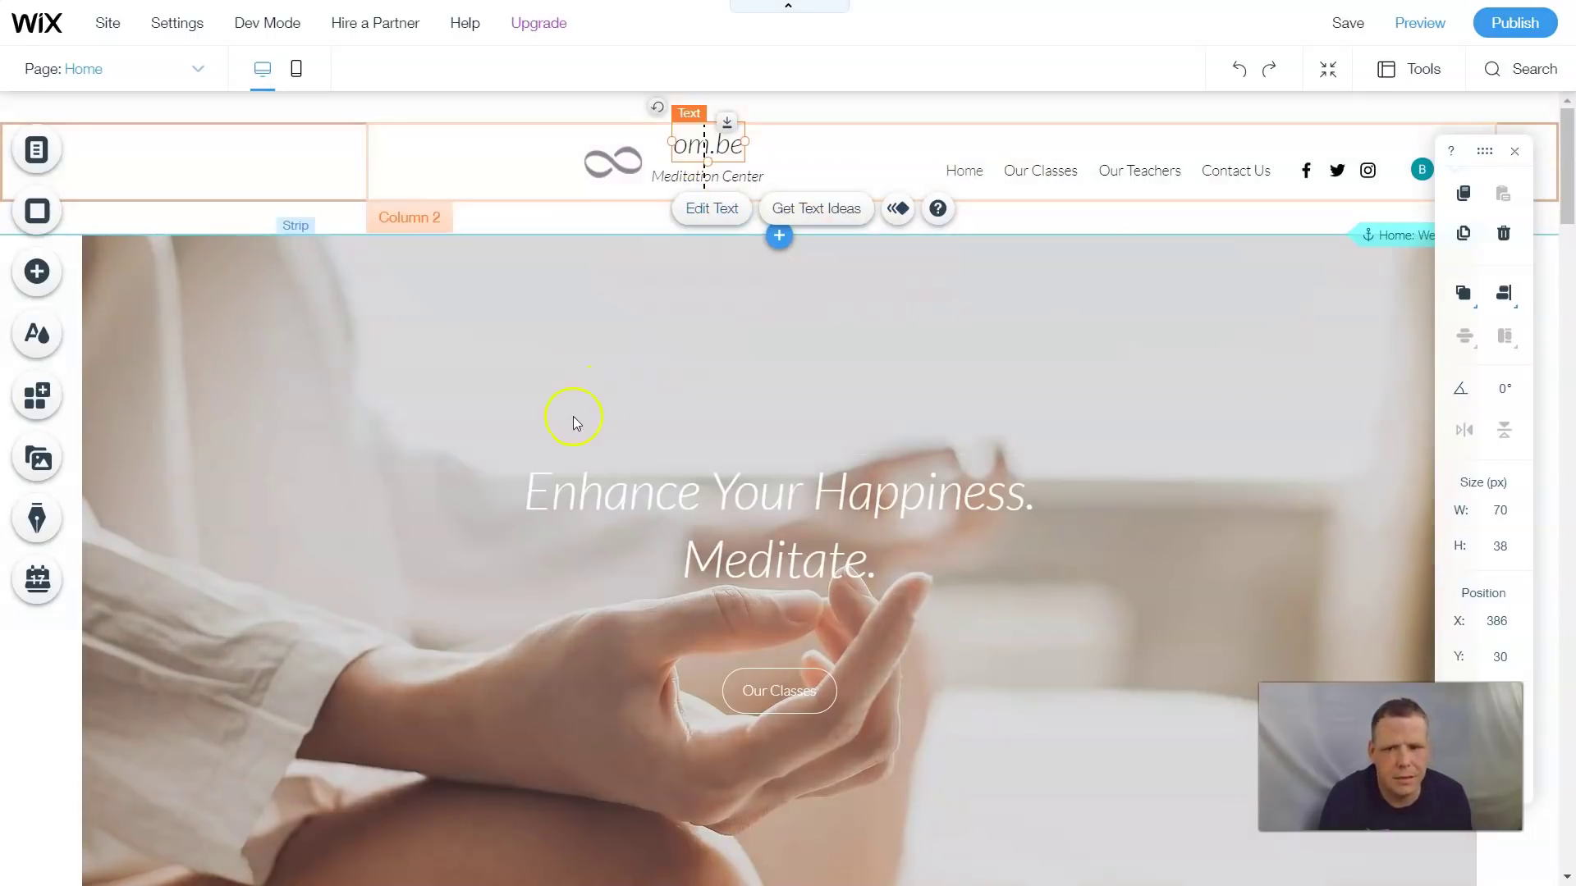
pyautogui.scroll(-10, 1091, 566)
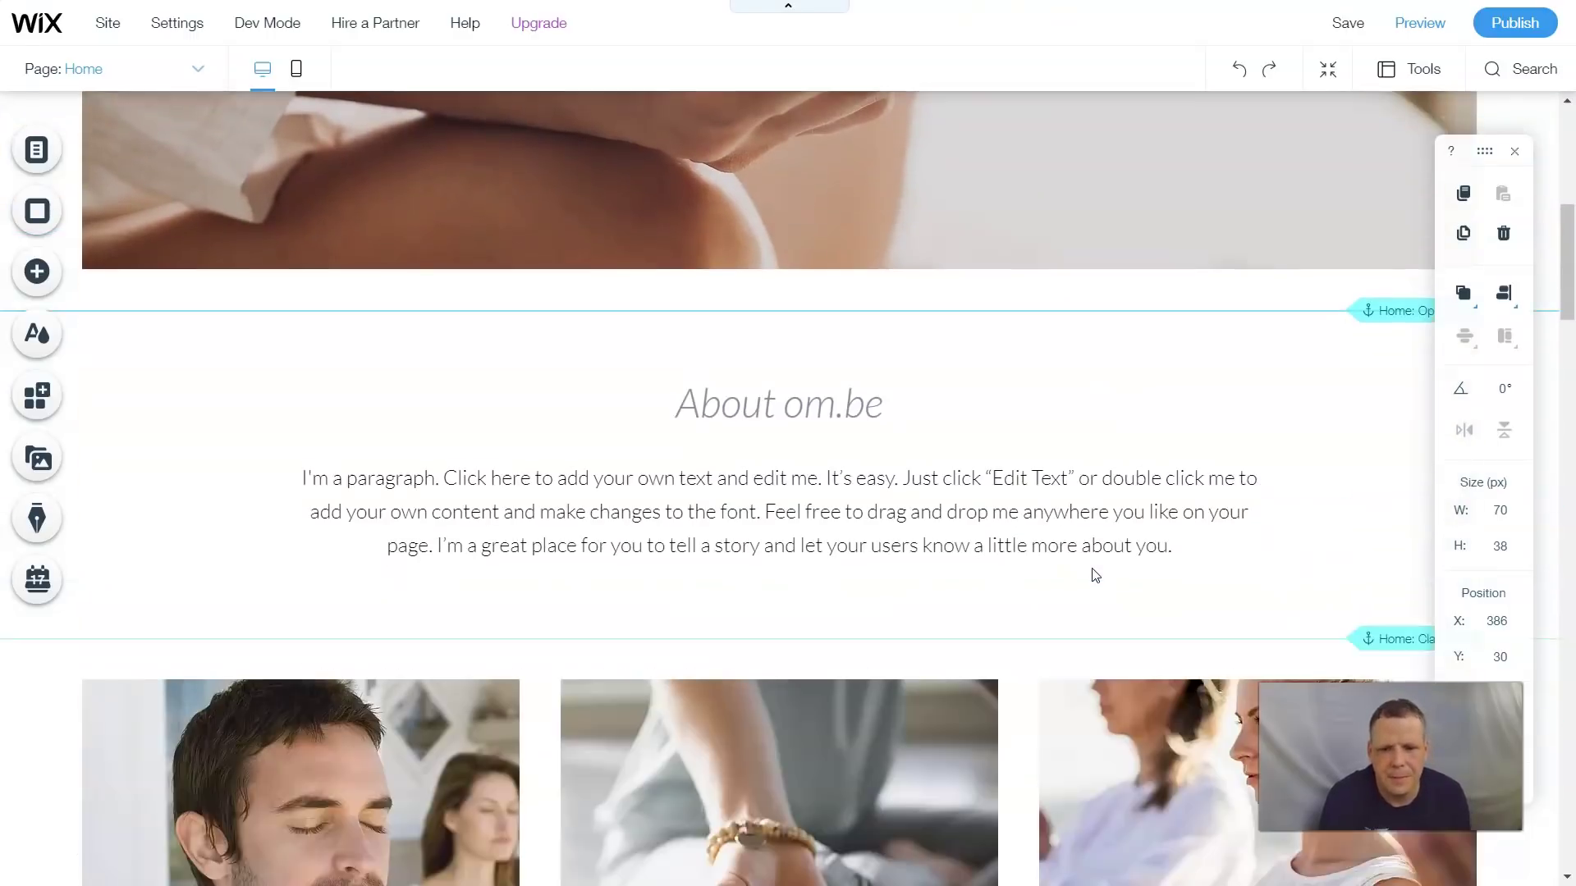
pyautogui.scroll(-6, 1066, 563)
pyautogui.scroll(5, 1066, 560)
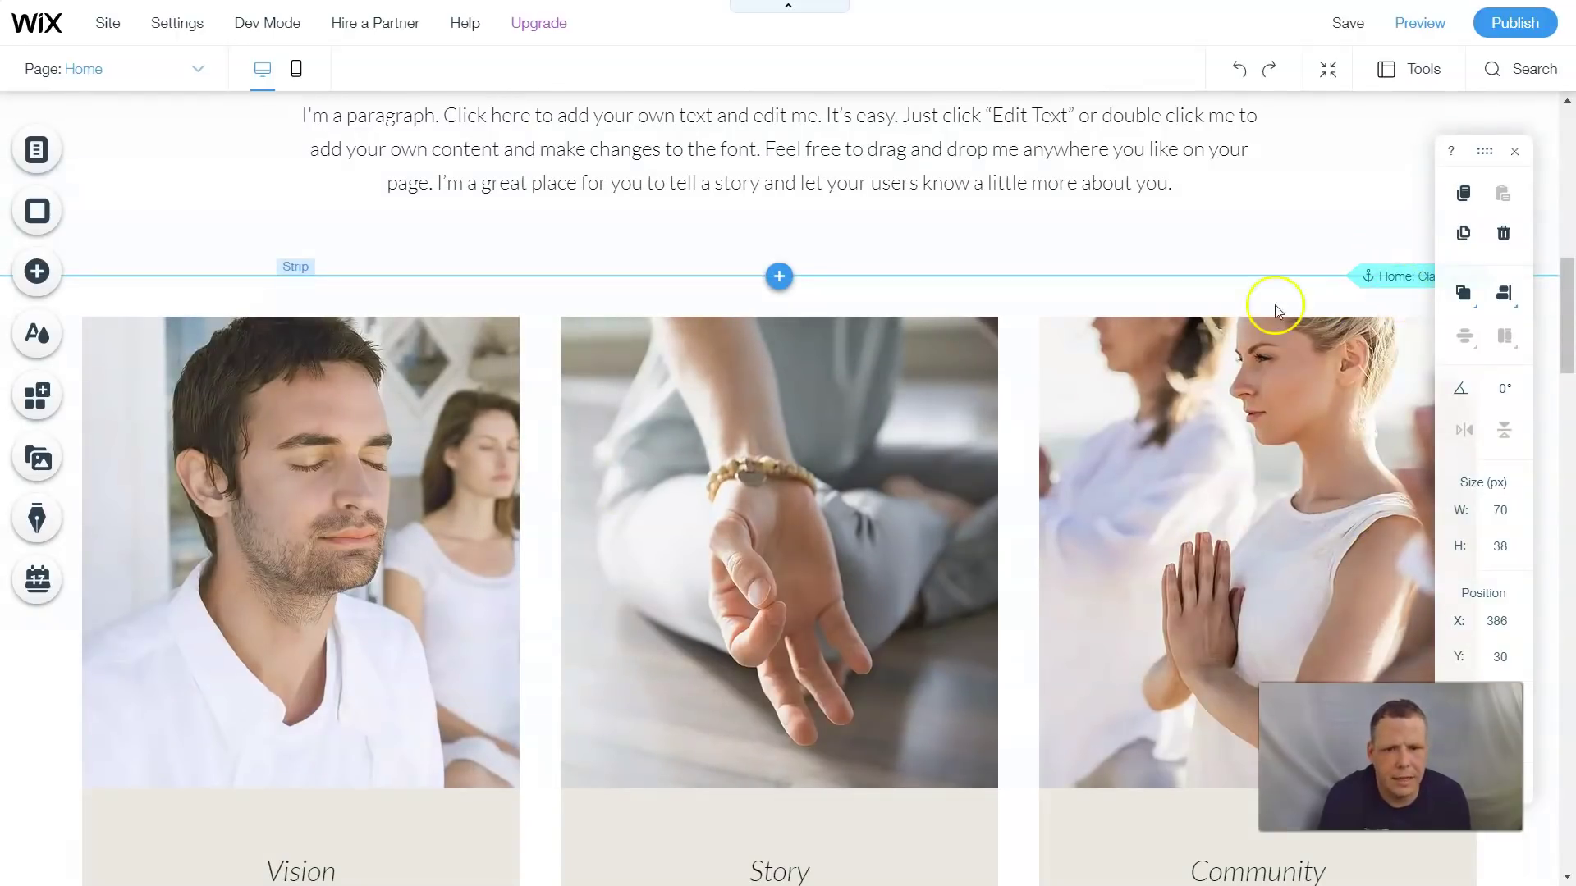
pyautogui.scroll(5, 1083, 374)
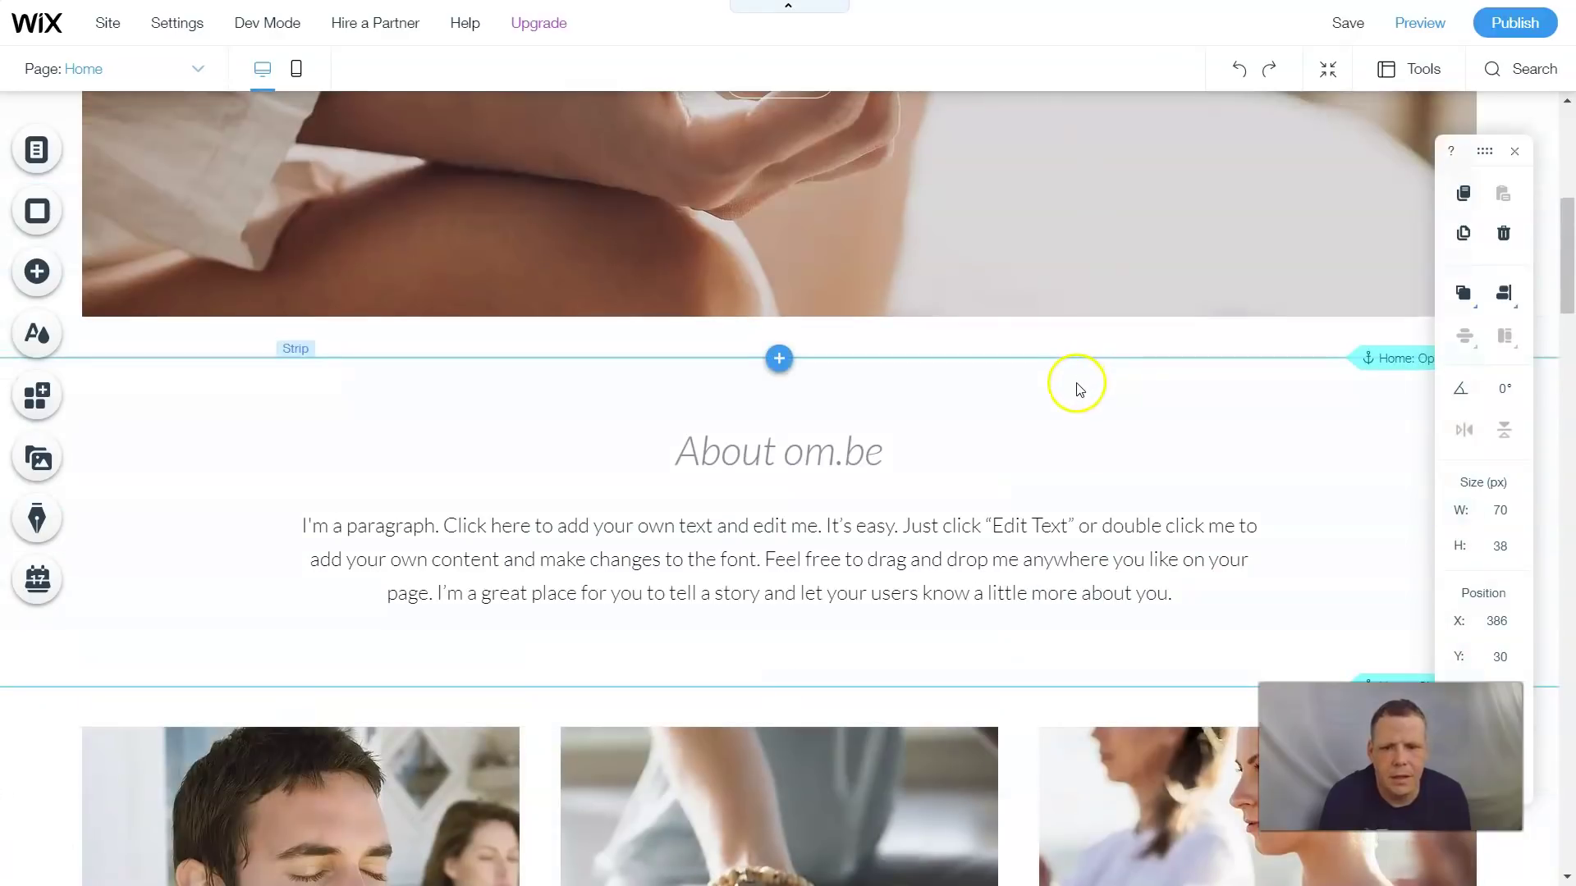
pyautogui.scroll(9, 1076, 386)
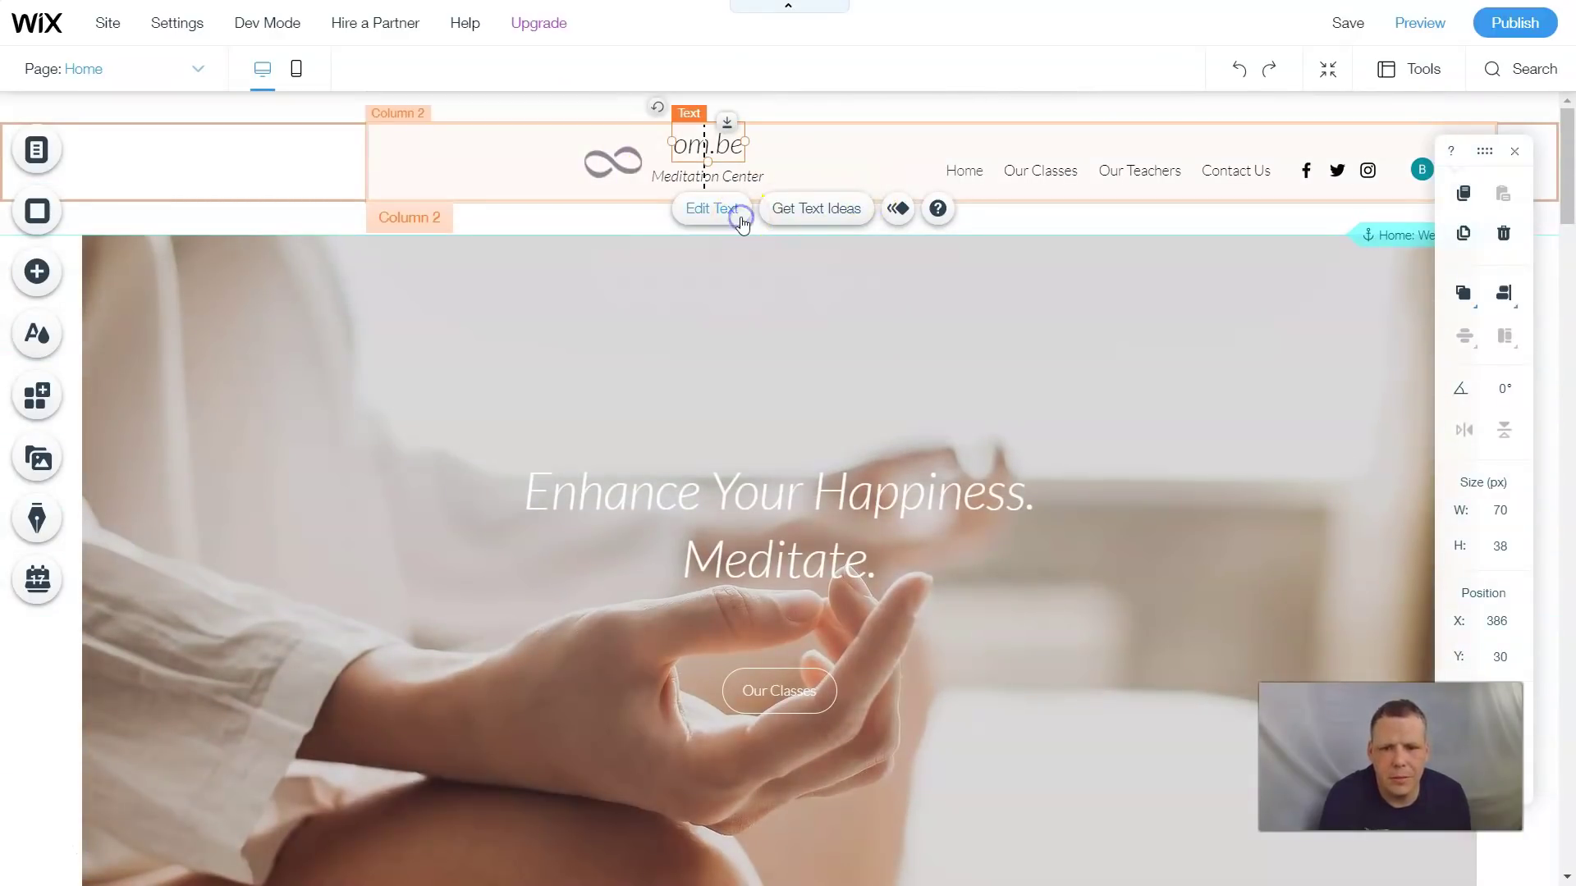
pyautogui.click(741, 220)
pyautogui.click(400, 417)
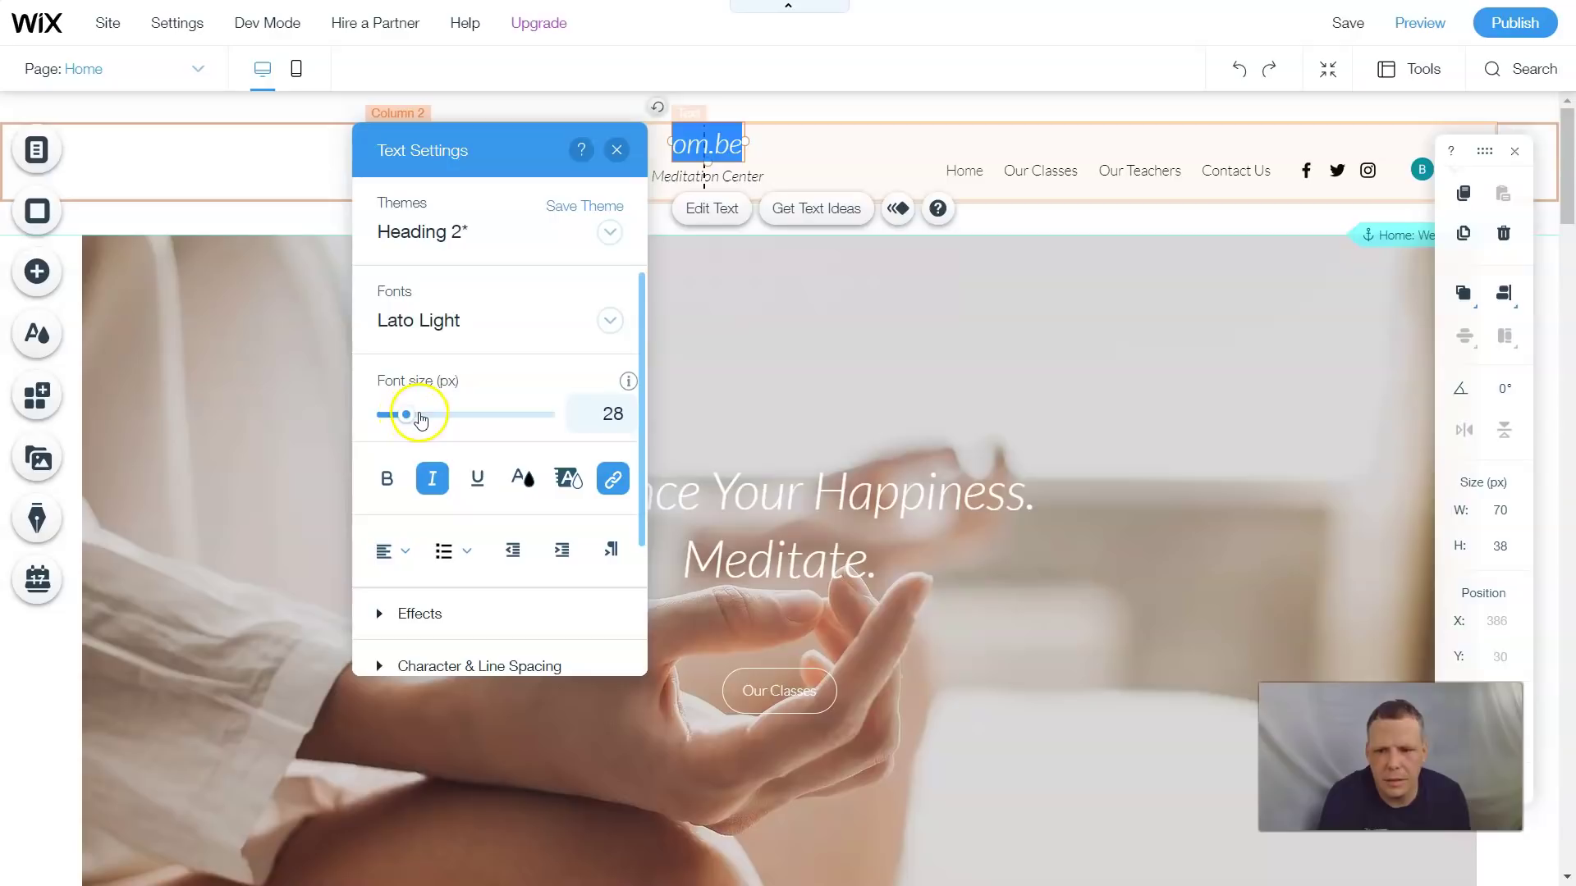
pyautogui.click(419, 416)
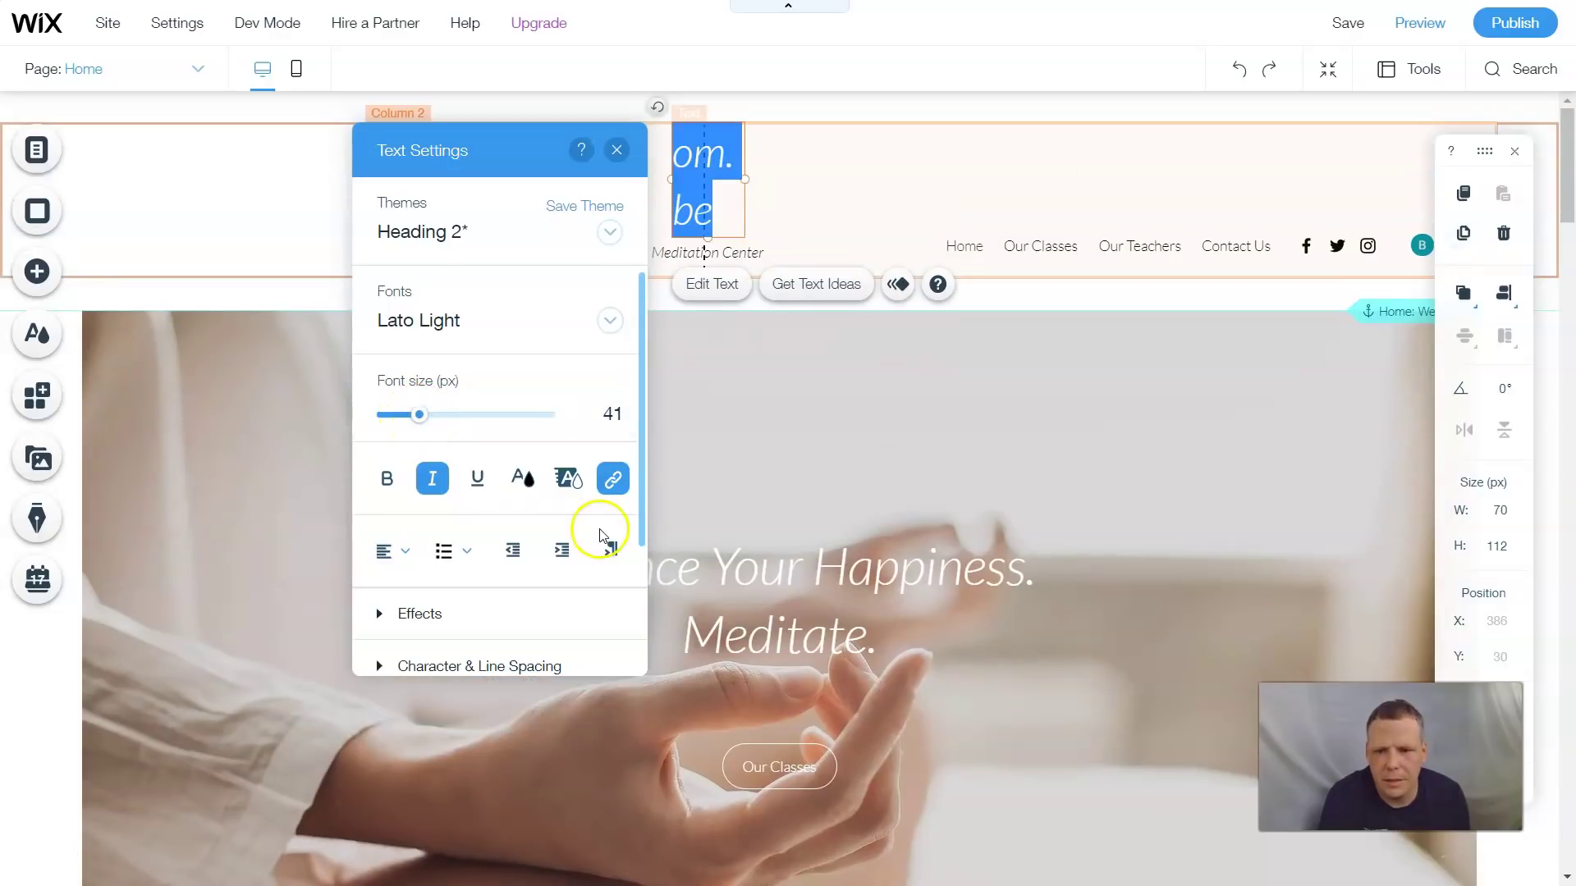
# Step: Make the om.be header title bold and widen its text box to about 204 px so it fits on one line
pyautogui.click(385, 482)
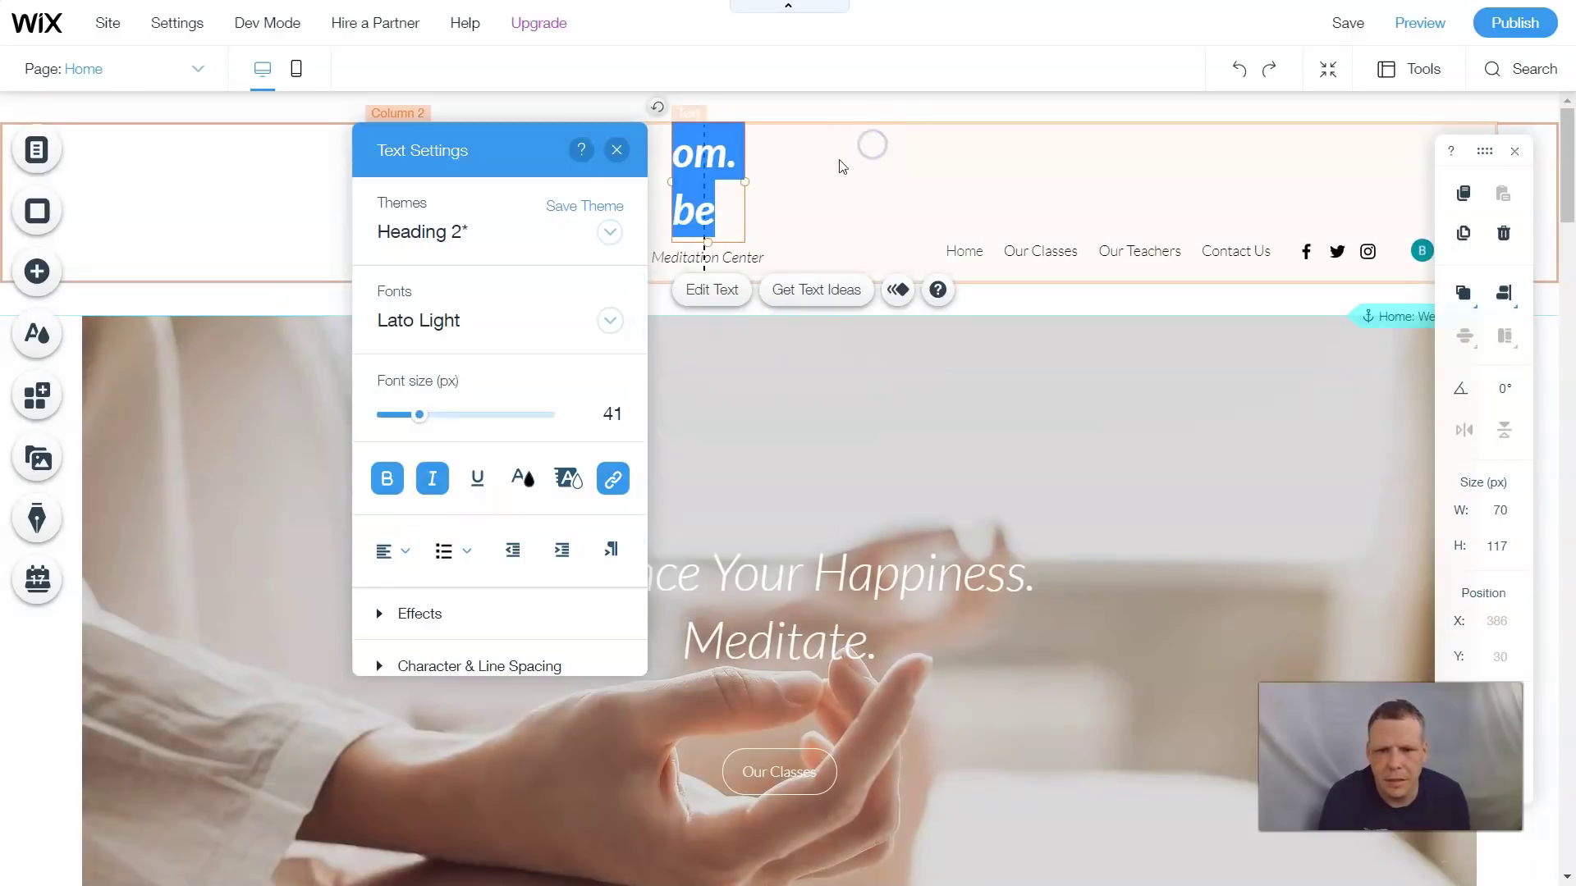
pyautogui.click(749, 189)
pyautogui.click(704, 188)
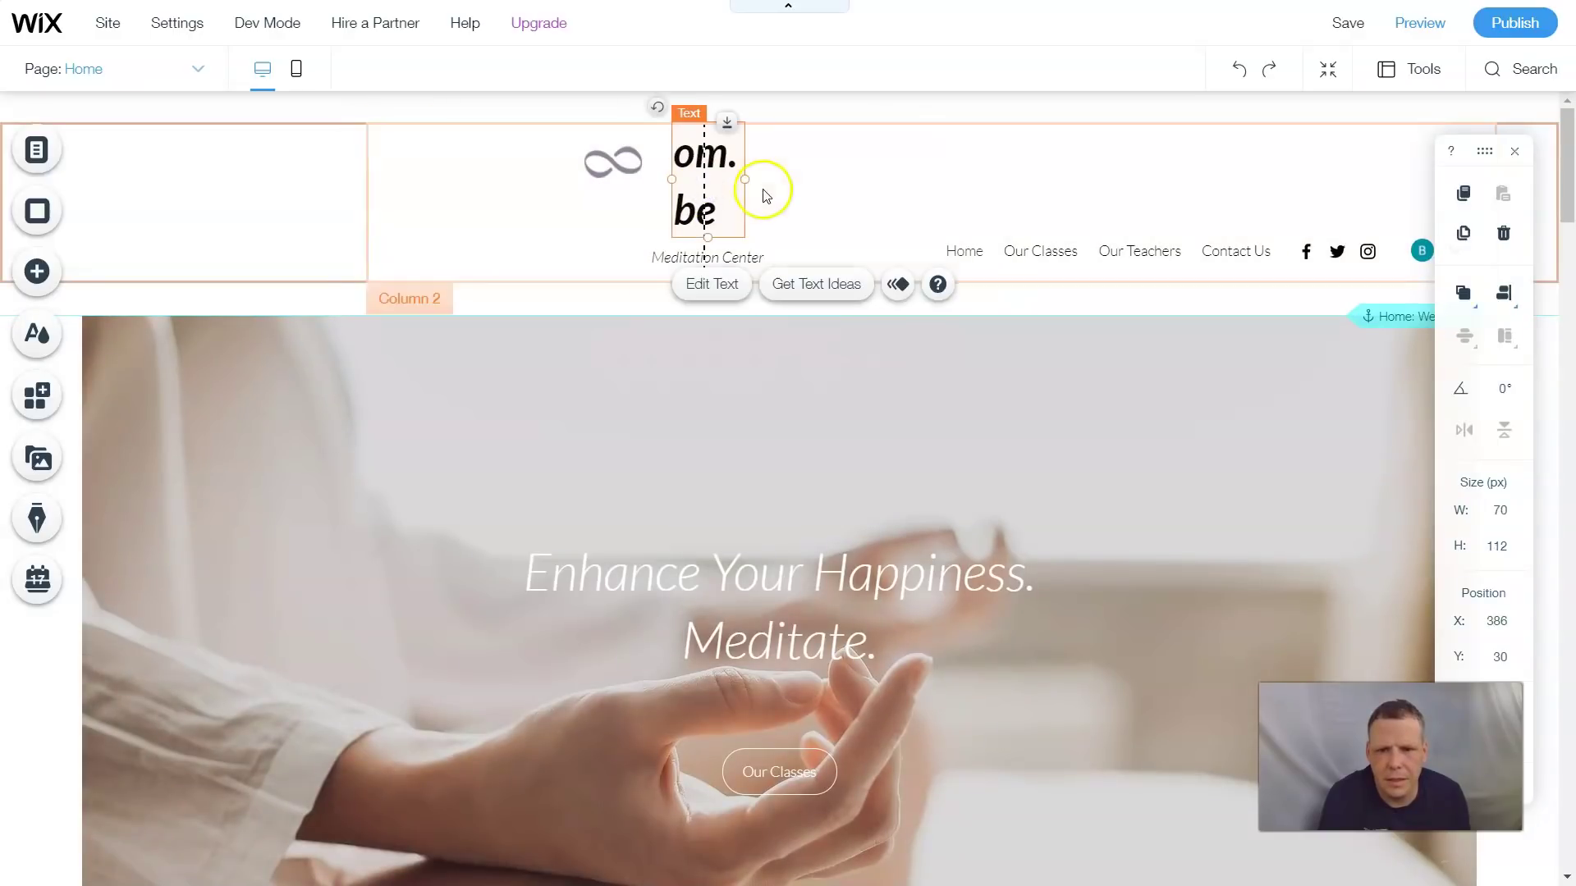
pyautogui.moveTo(743, 180); pyautogui.dragTo(881, 174)
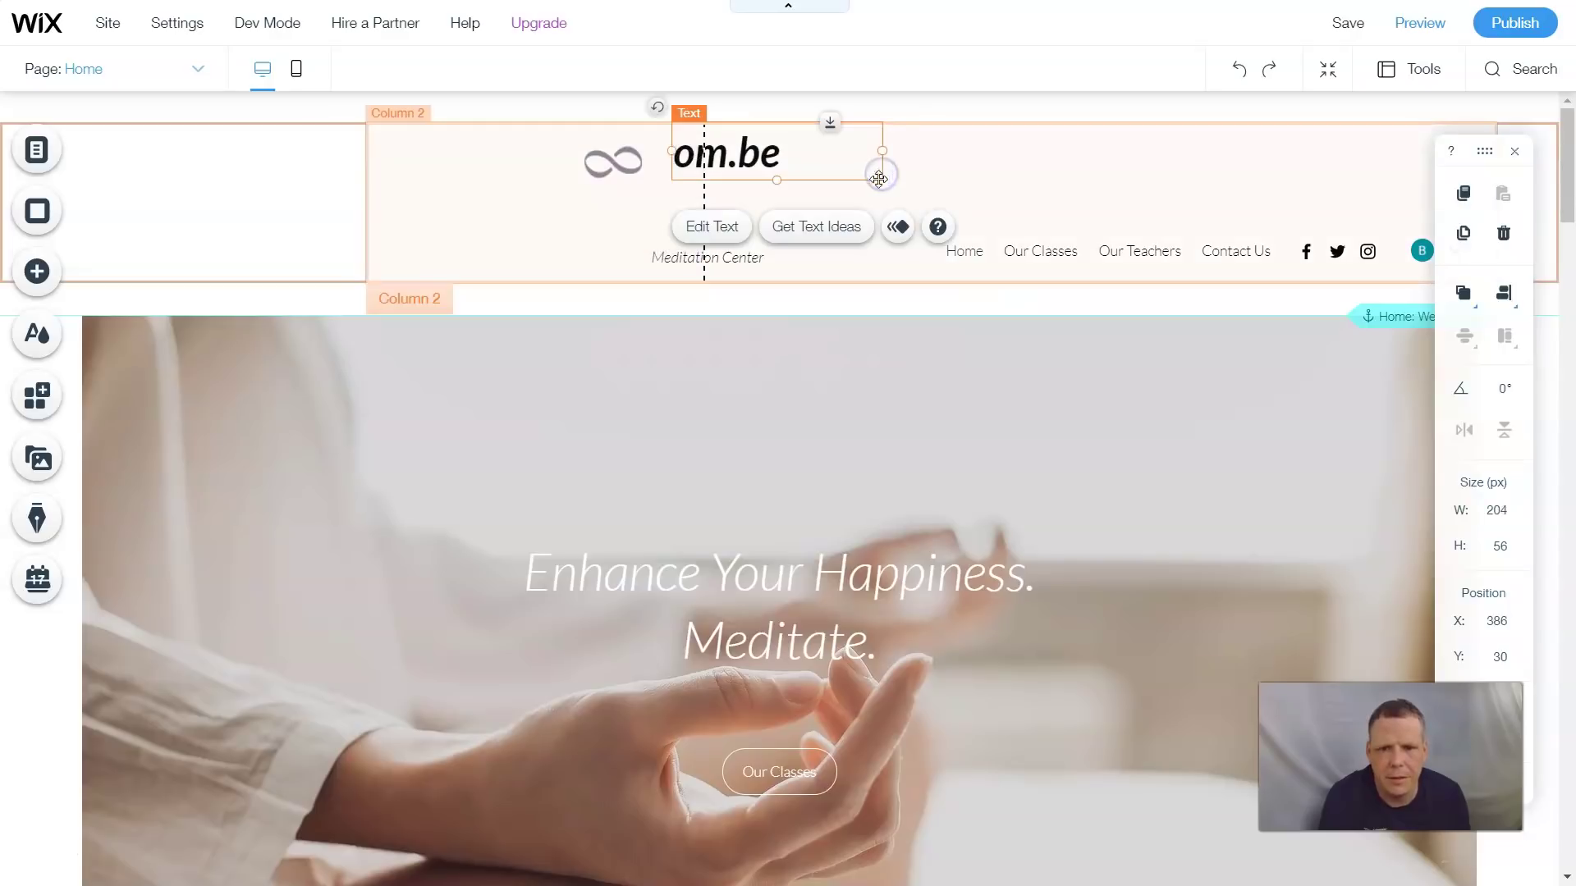
# Step: Make the Meditation Center tagline in the header bold and set its font size to 27 px
pyautogui.click(570, 221)
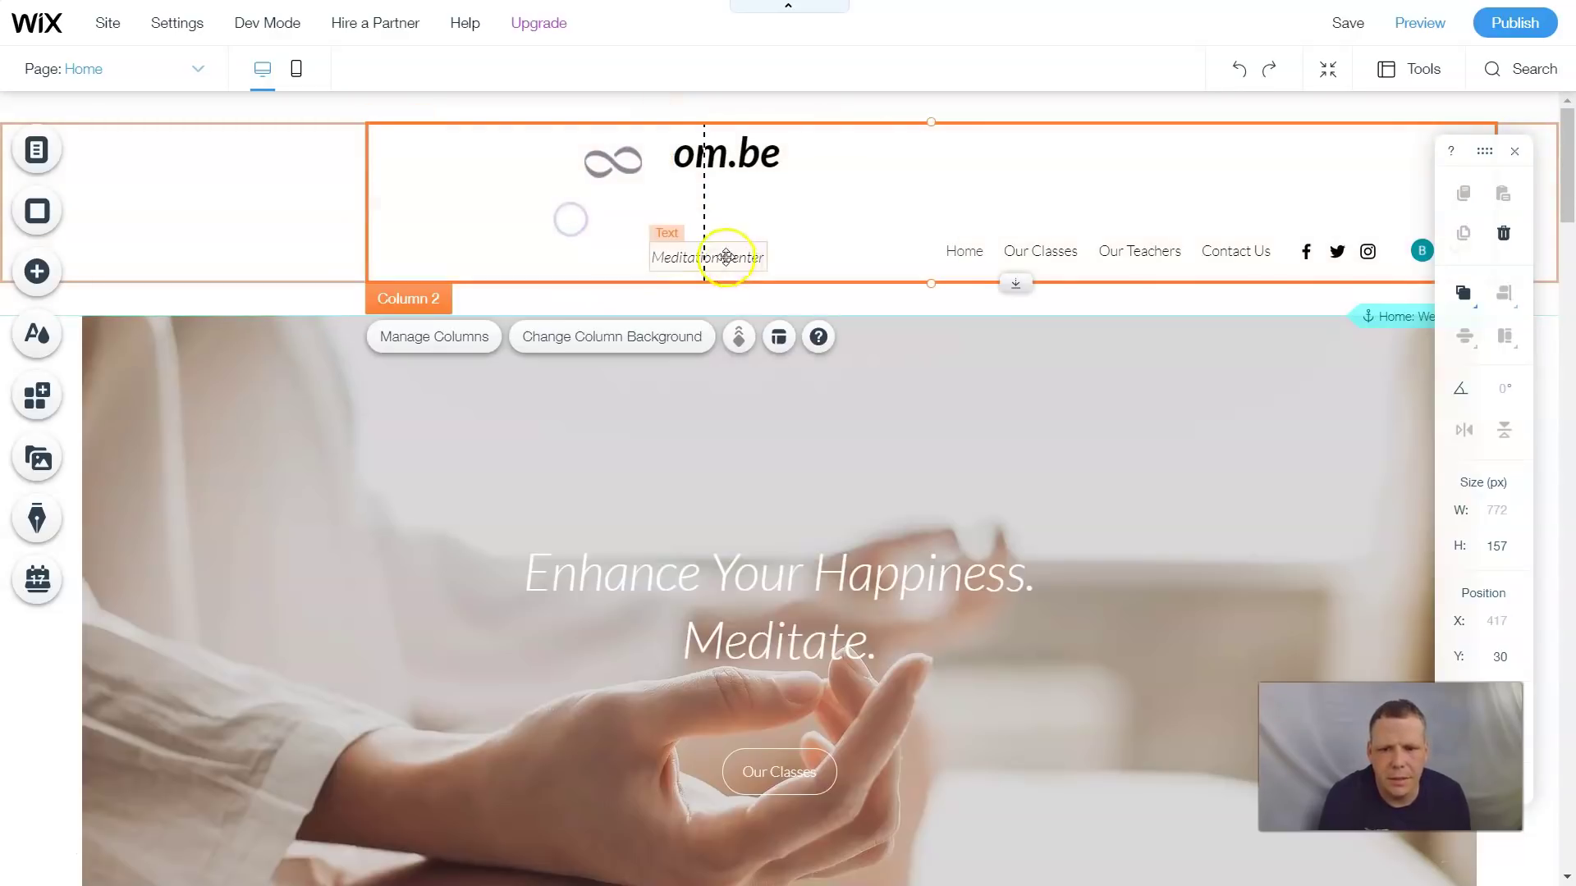
pyautogui.click(671, 256)
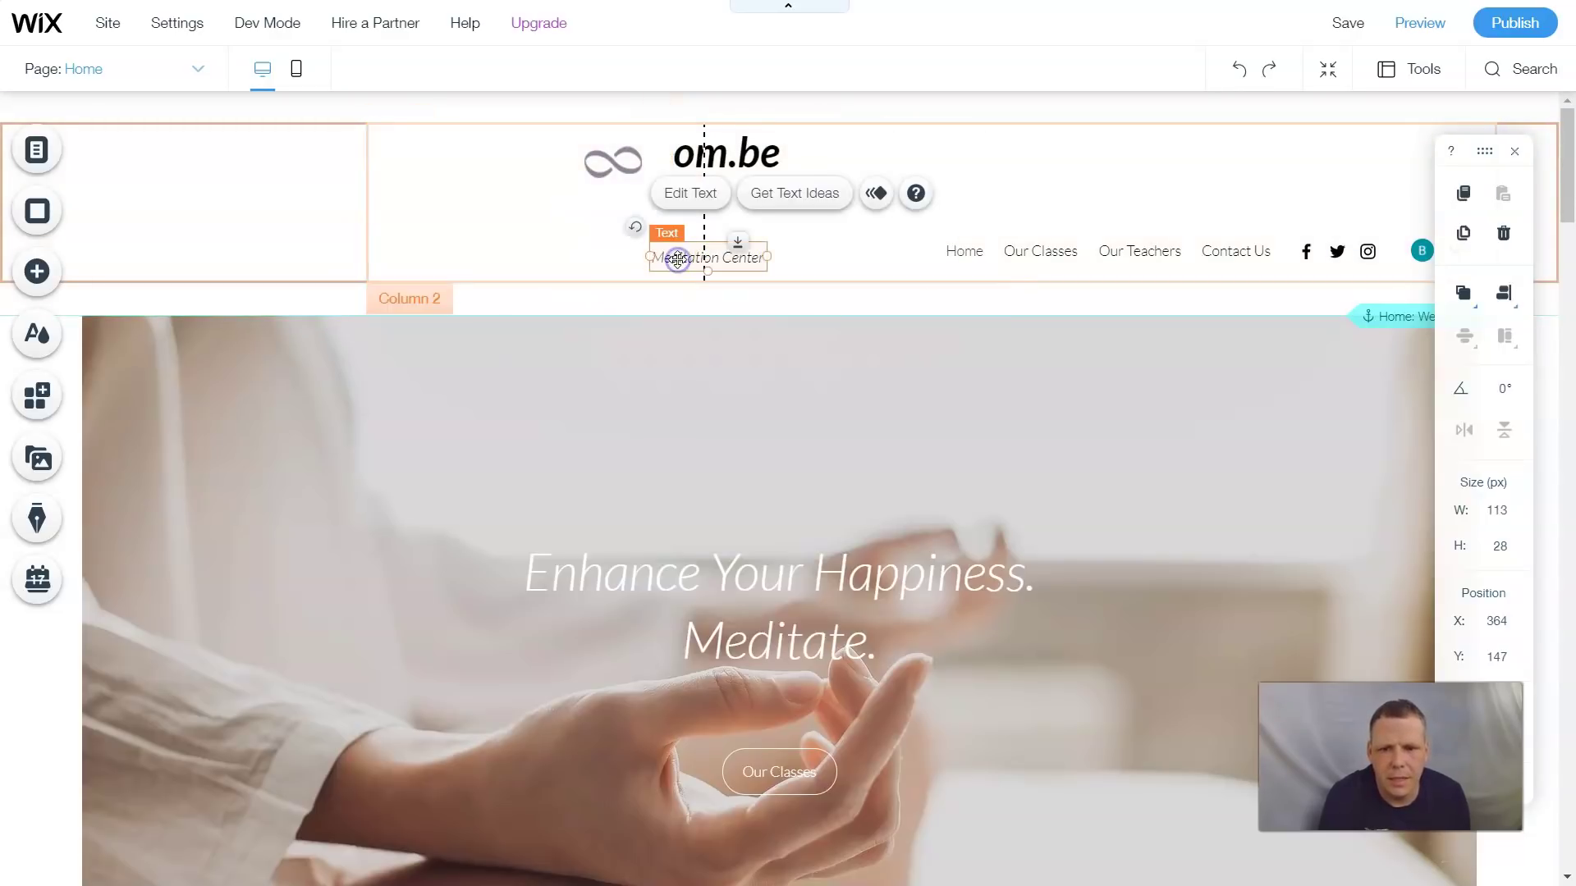
pyautogui.click(714, 204)
pyautogui.click(825, 598)
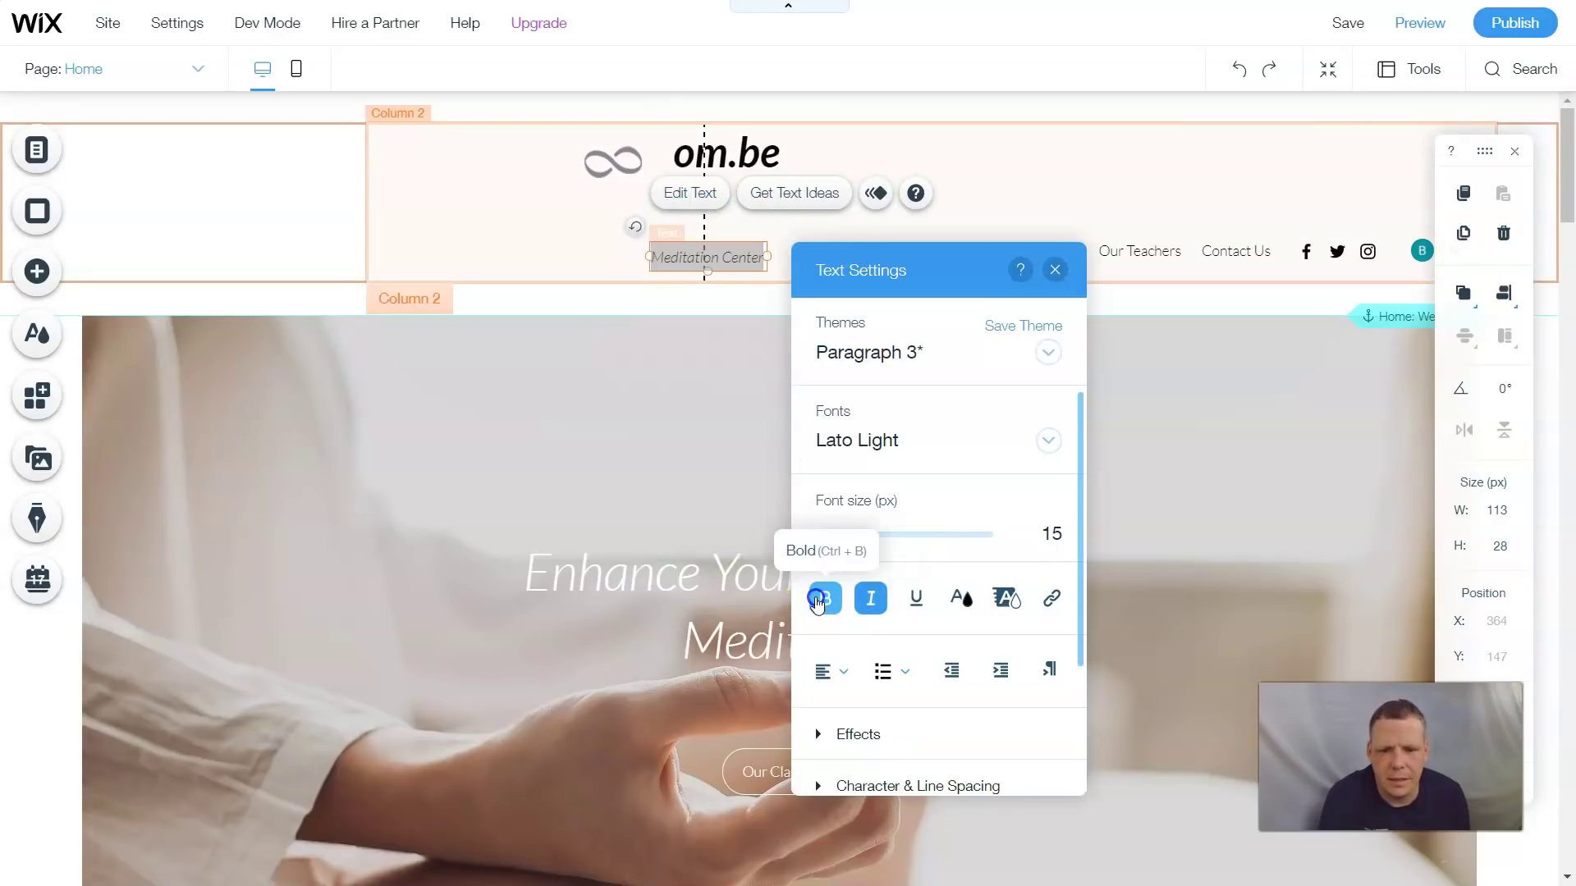
pyautogui.moveTo(850, 538); pyautogui.dragTo(846, 537)
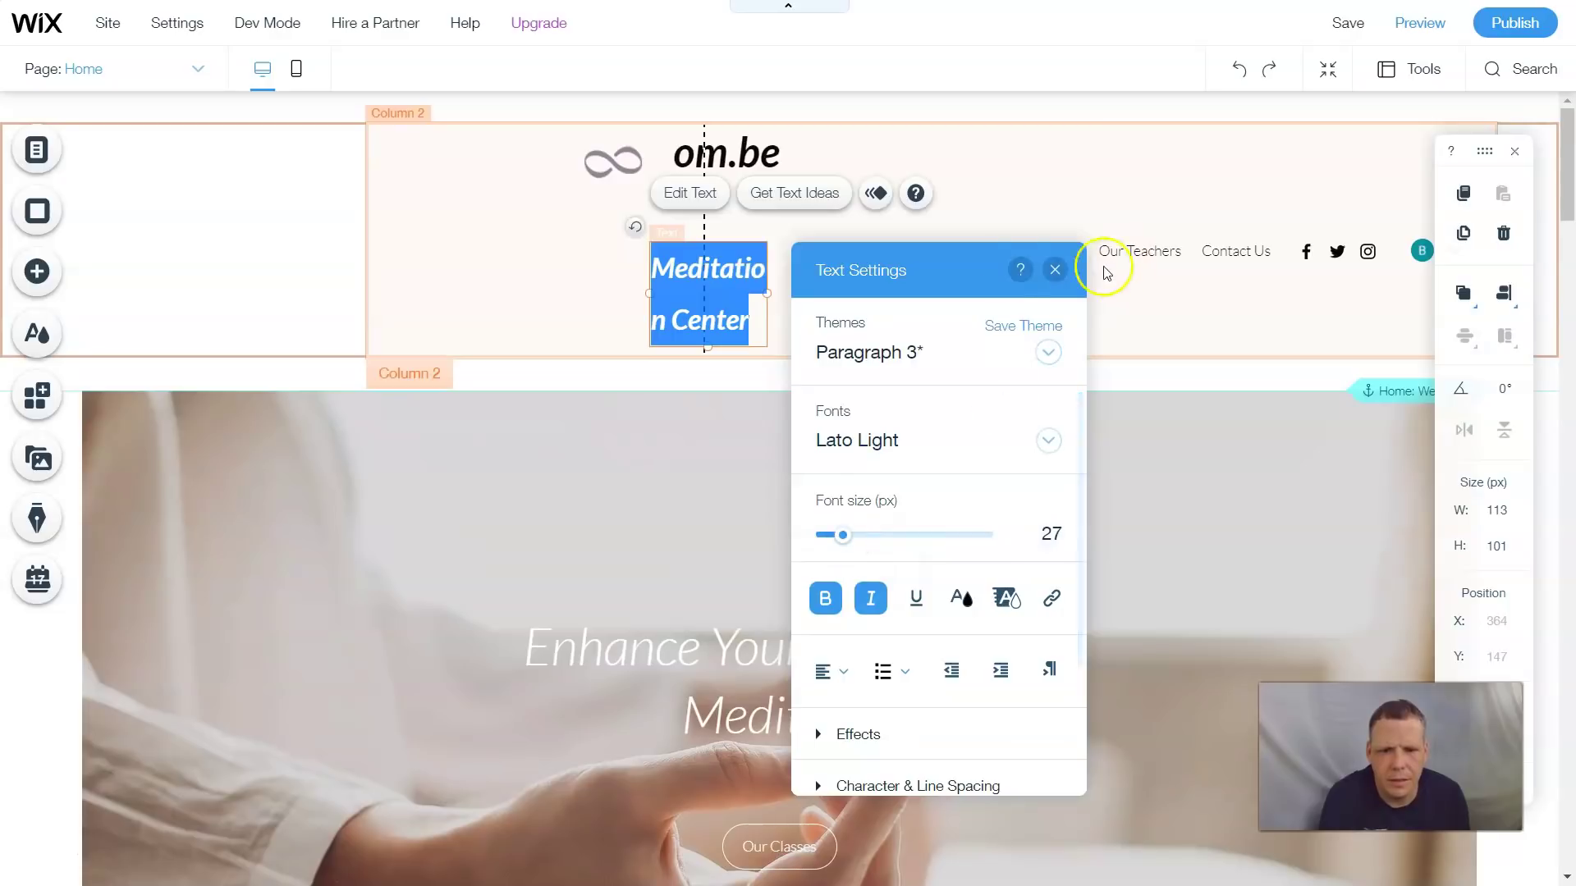
pyautogui.click(1055, 270)
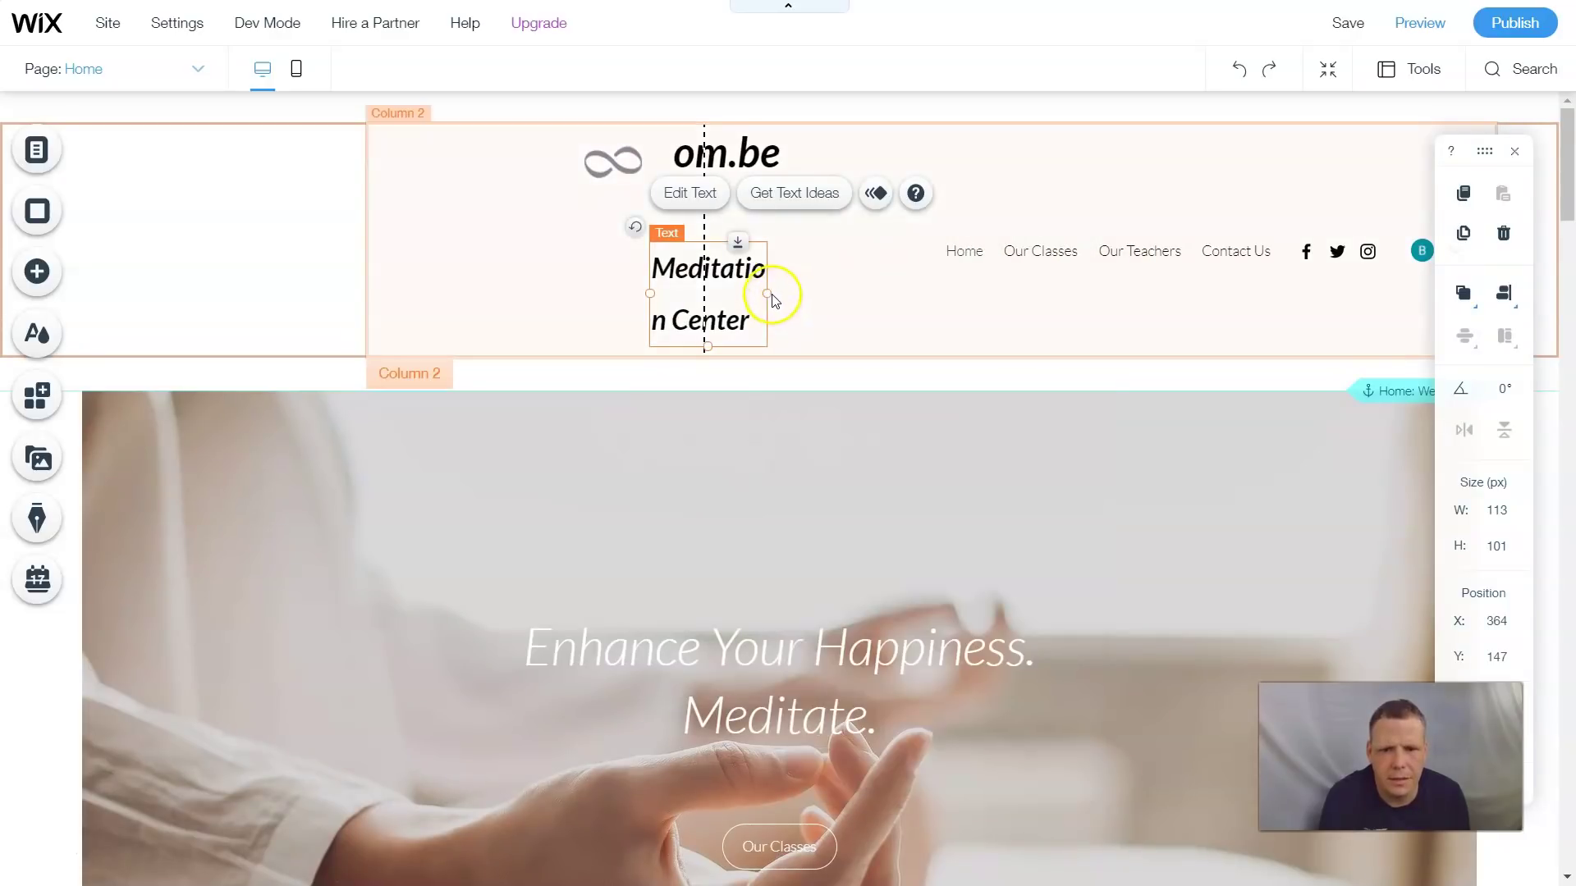
# Step: Widen the Meditation Center tagline's text box to about 258 px and move it directly beneath the om.be title
pyautogui.moveTo(775, 289); pyautogui.dragTo(918, 293)
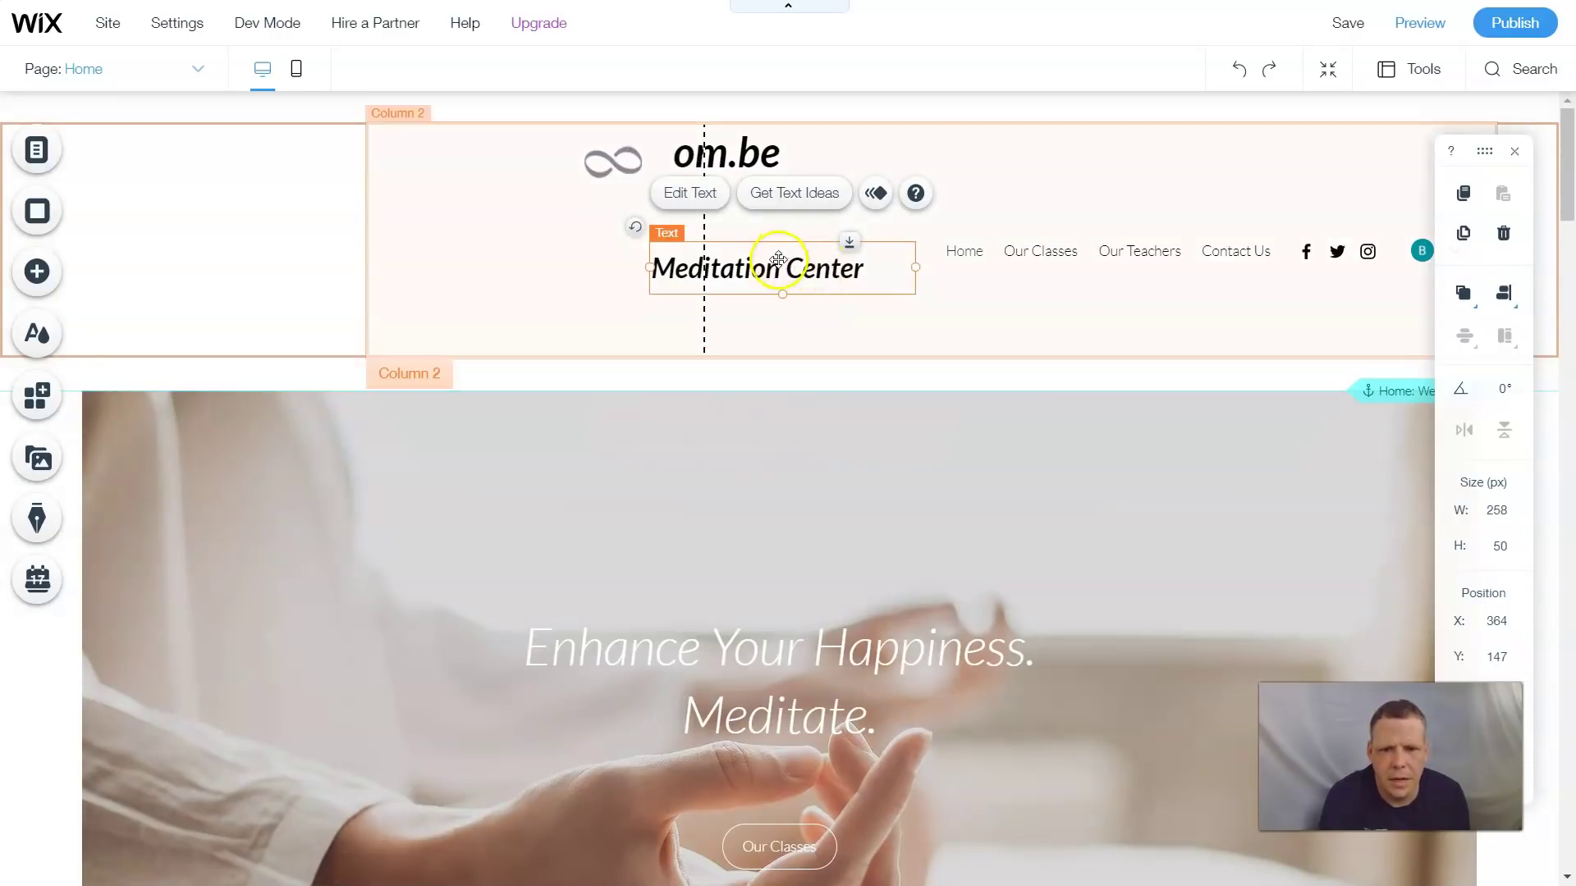
pyautogui.moveTo(778, 261); pyautogui.dragTo(742, 192)
pyautogui.click(1077, 198)
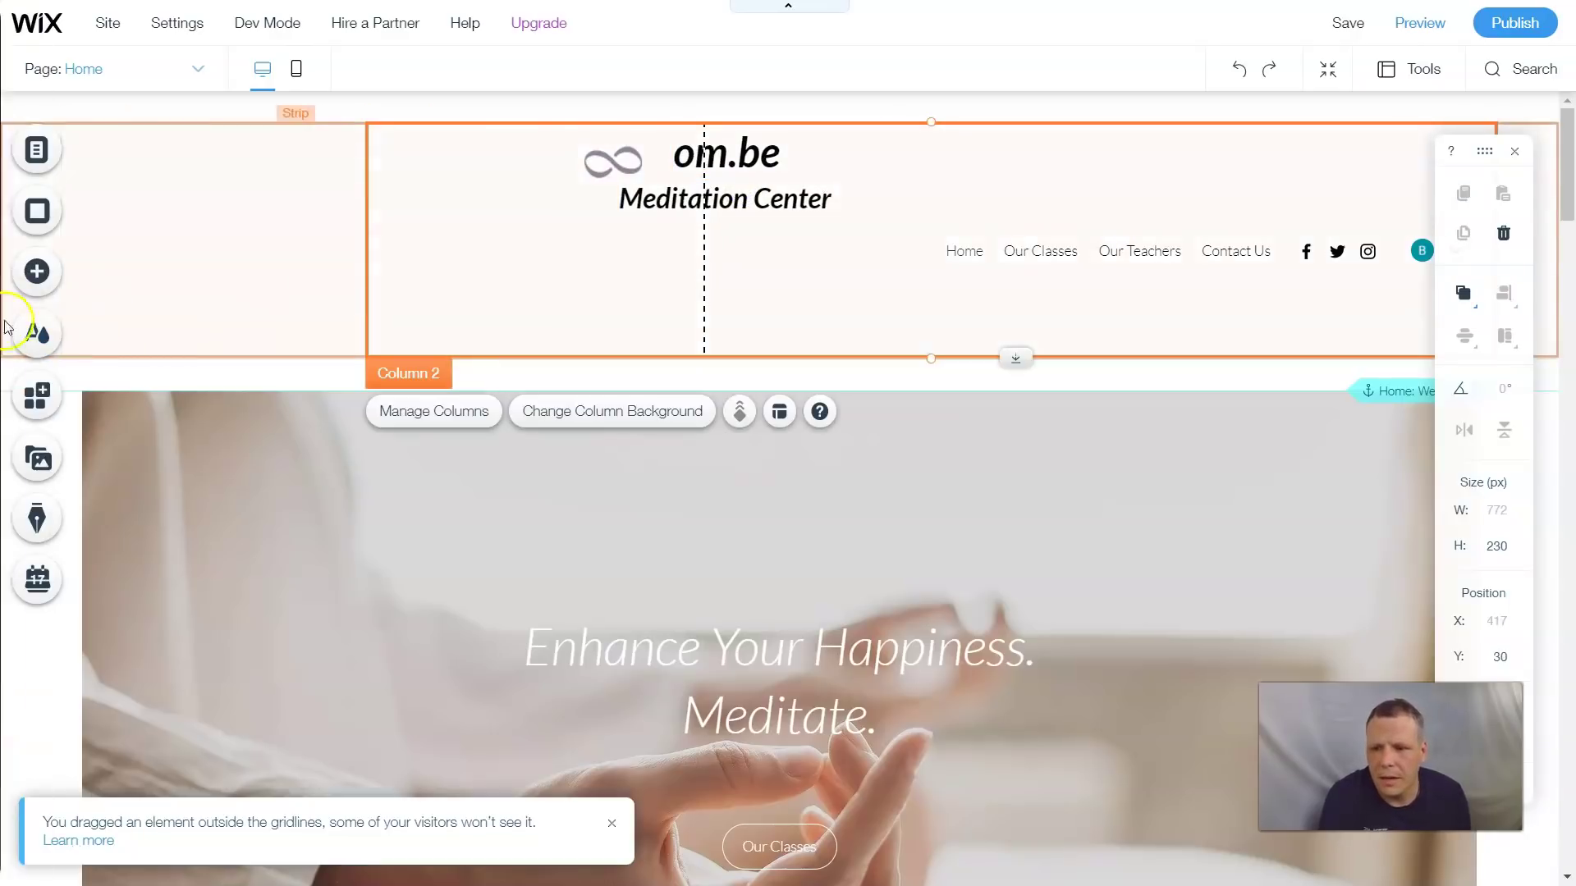
# Step: Preview the featured site color themes and apply the one with a pale blue background and bright green accent
pyautogui.click(70, 337)
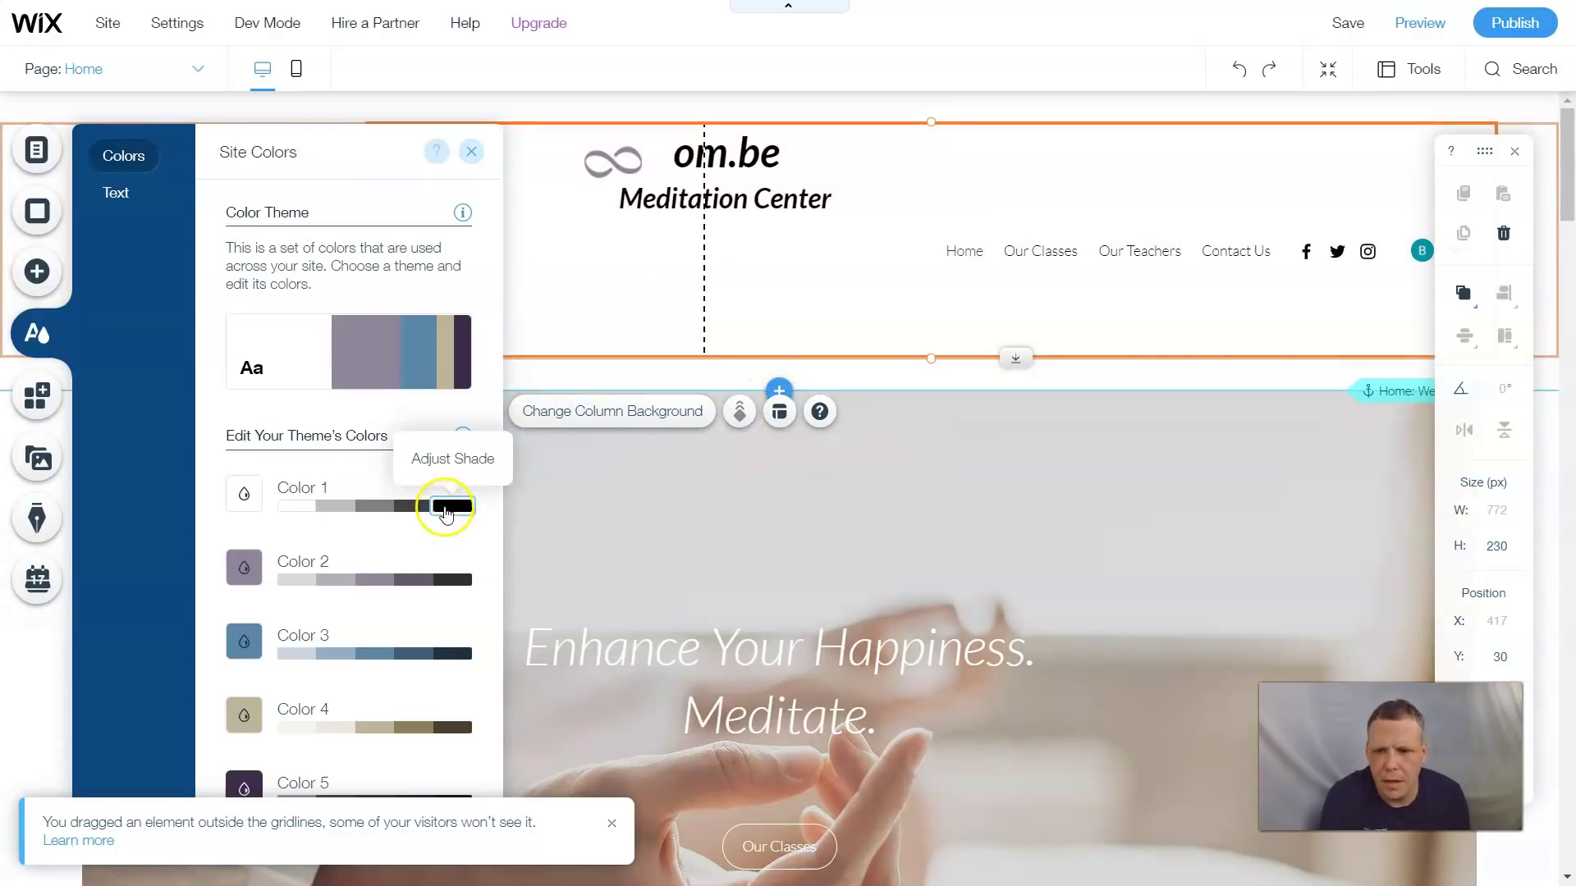
pyautogui.click(410, 352)
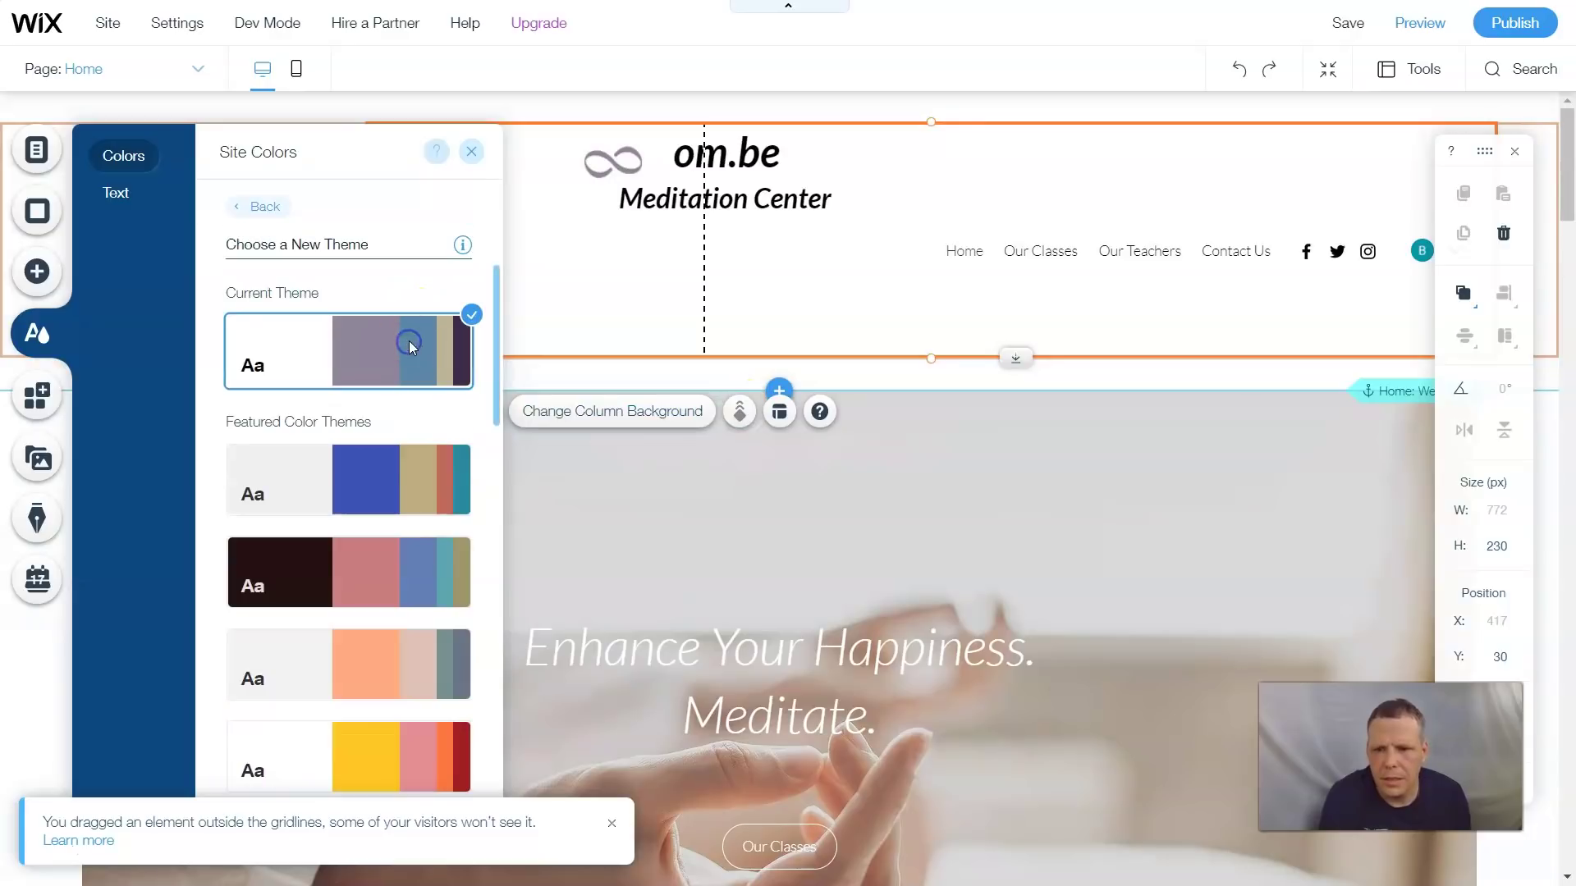
pyautogui.scroll(-5, 417, 407)
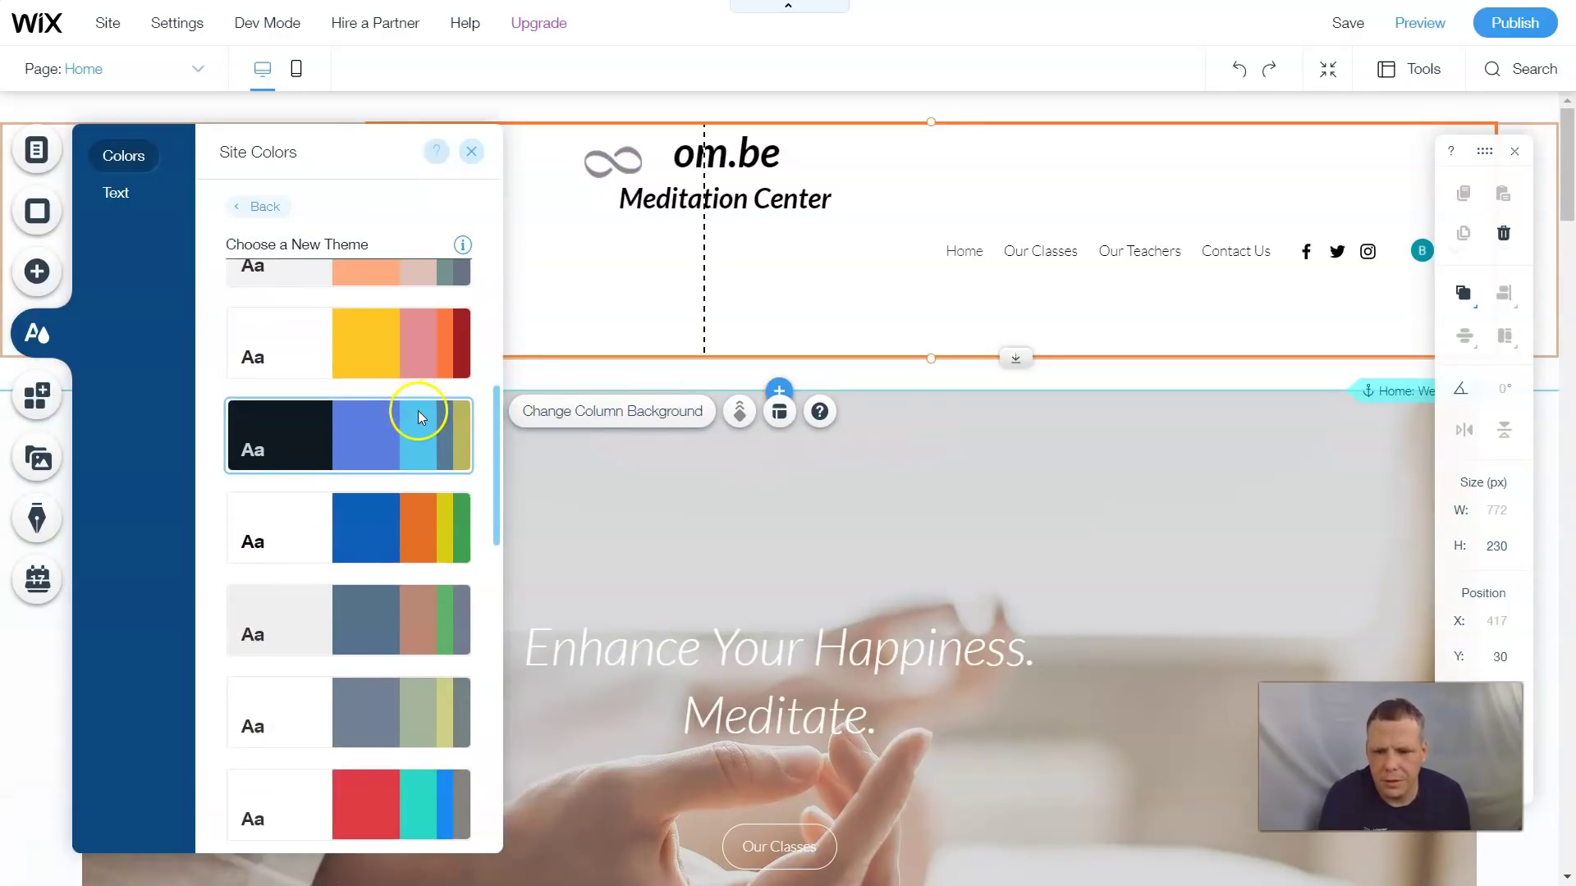
pyautogui.click(417, 410)
pyautogui.scroll(-5, 314, 770)
pyautogui.click(312, 778)
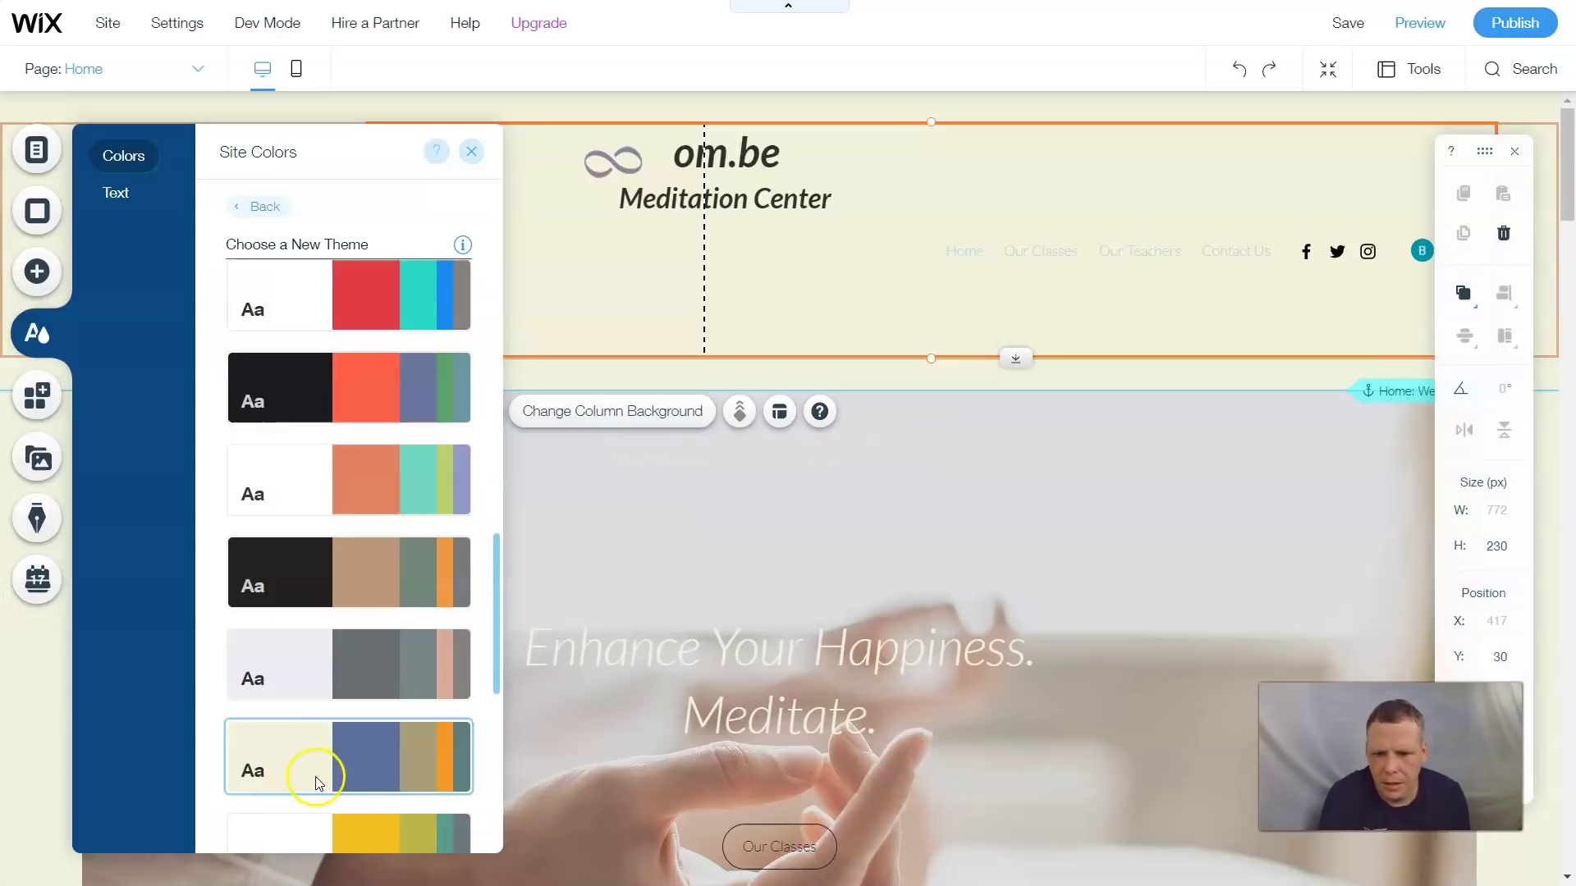
pyautogui.scroll(-3, 317, 777)
pyautogui.click(320, 778)
pyautogui.scroll(-3, 332, 775)
pyautogui.click(345, 772)
pyautogui.click(394, 732)
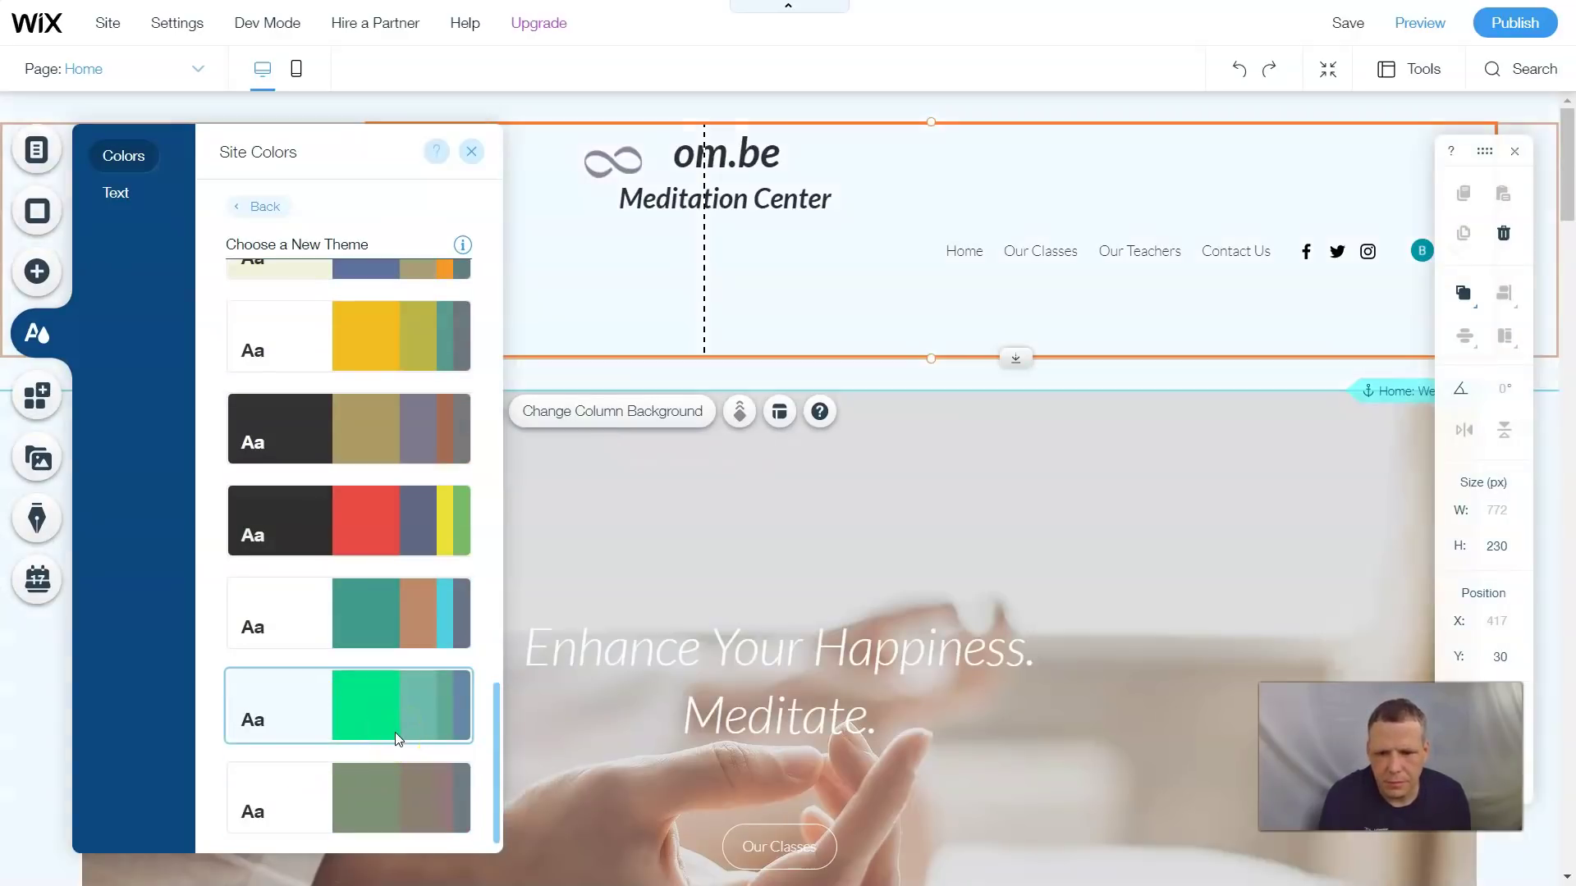
pyautogui.click(425, 548)
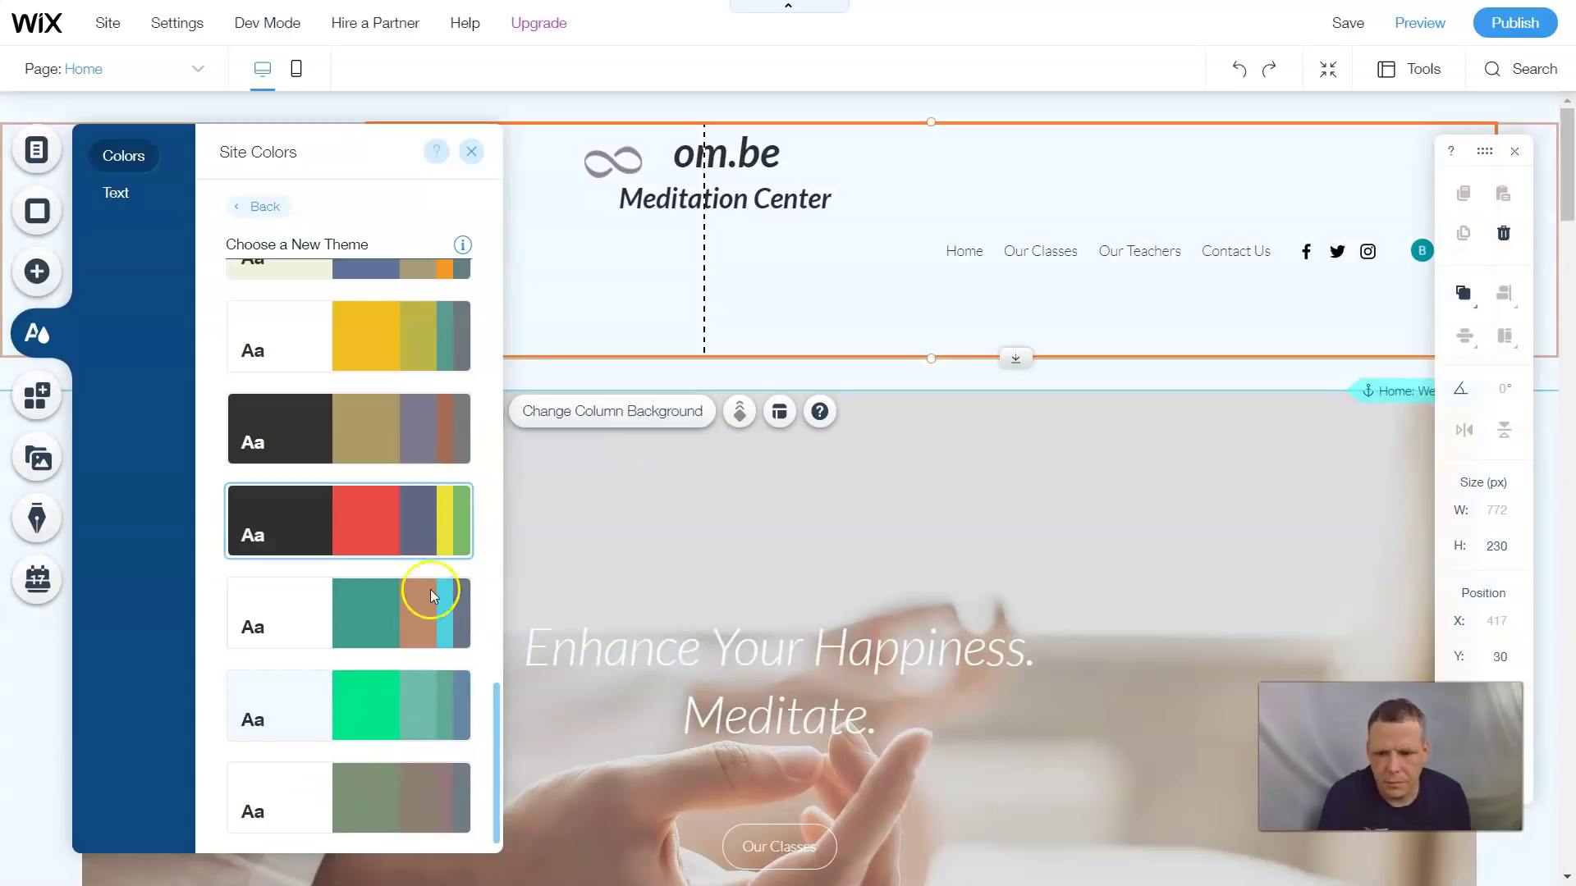
pyautogui.click(392, 700)
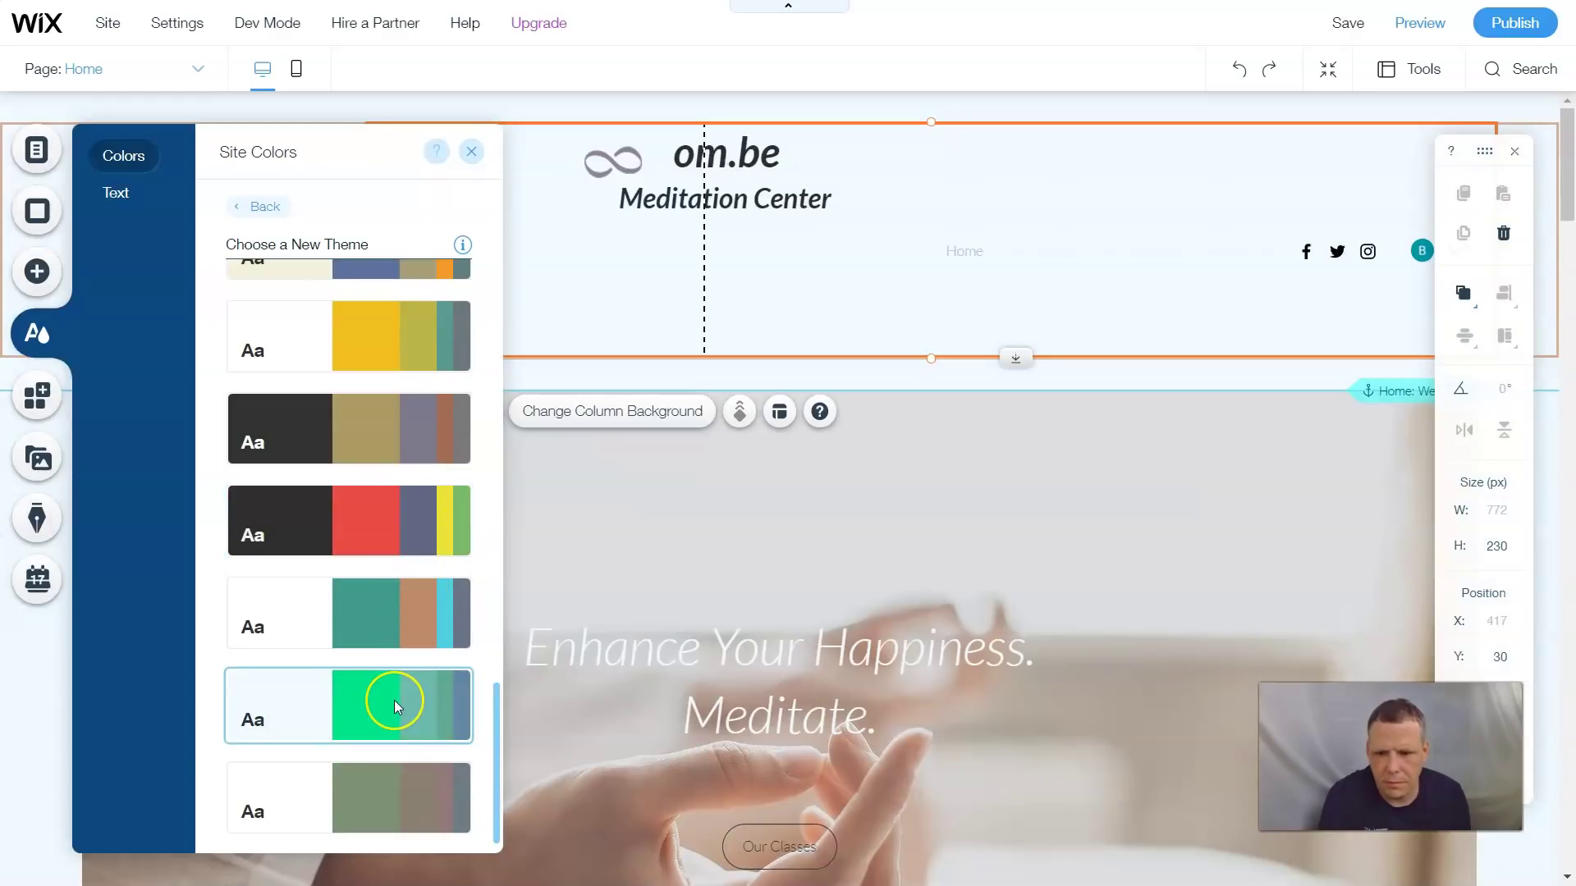
pyautogui.scroll(-1, 394, 701)
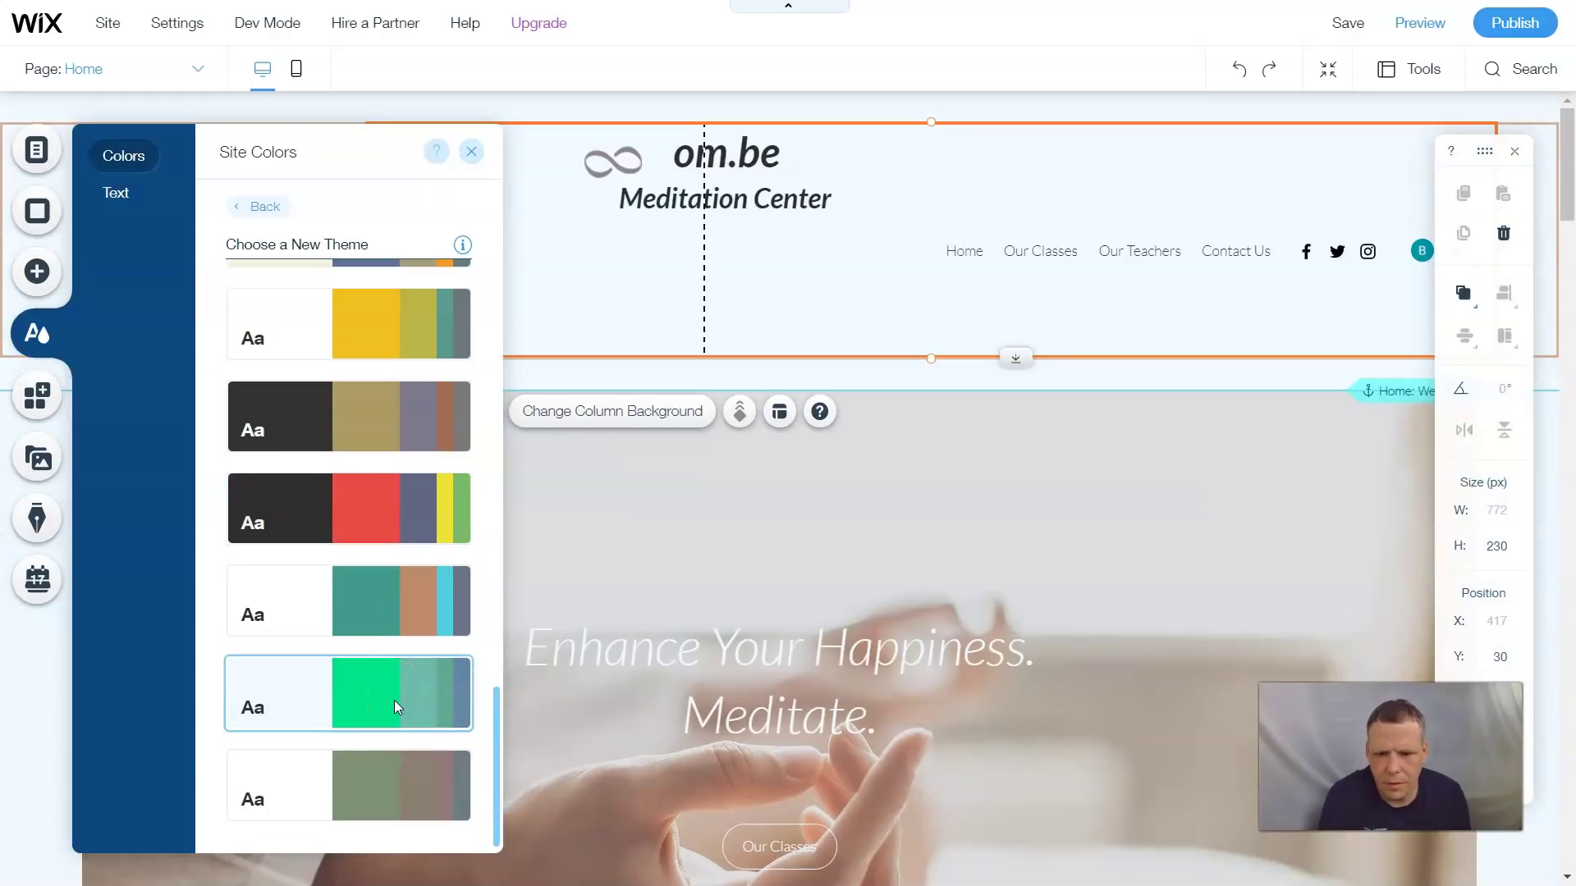
pyautogui.click(366, 691)
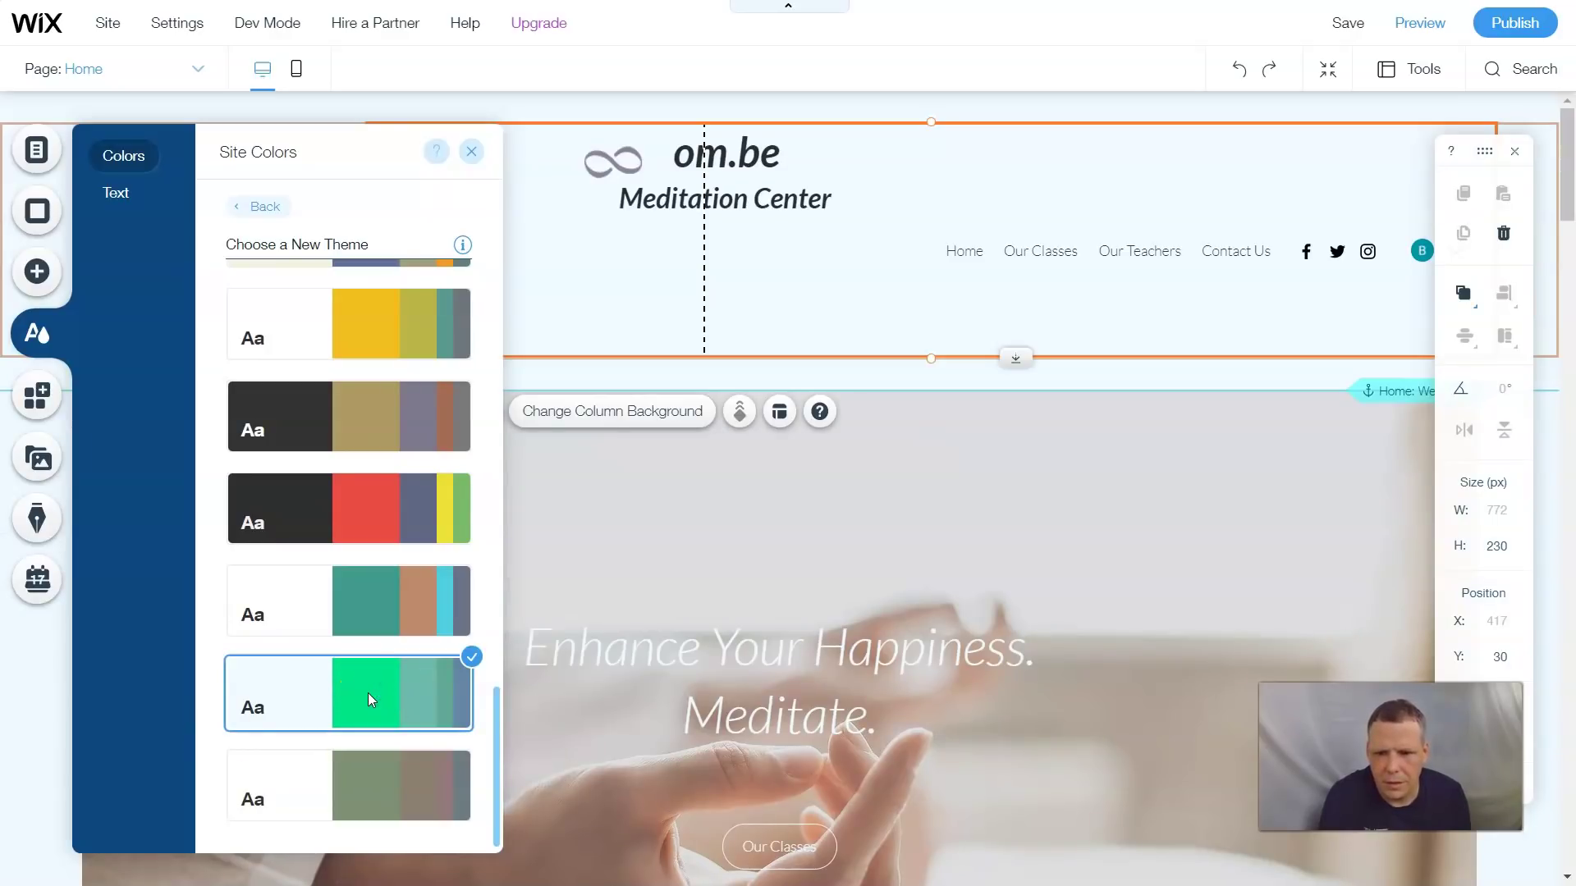
# Step: Review the Home page's hero, About om.be and classes sections with the selected color theme
pyautogui.click(1284, 605)
pyautogui.scroll(-4, 1285, 604)
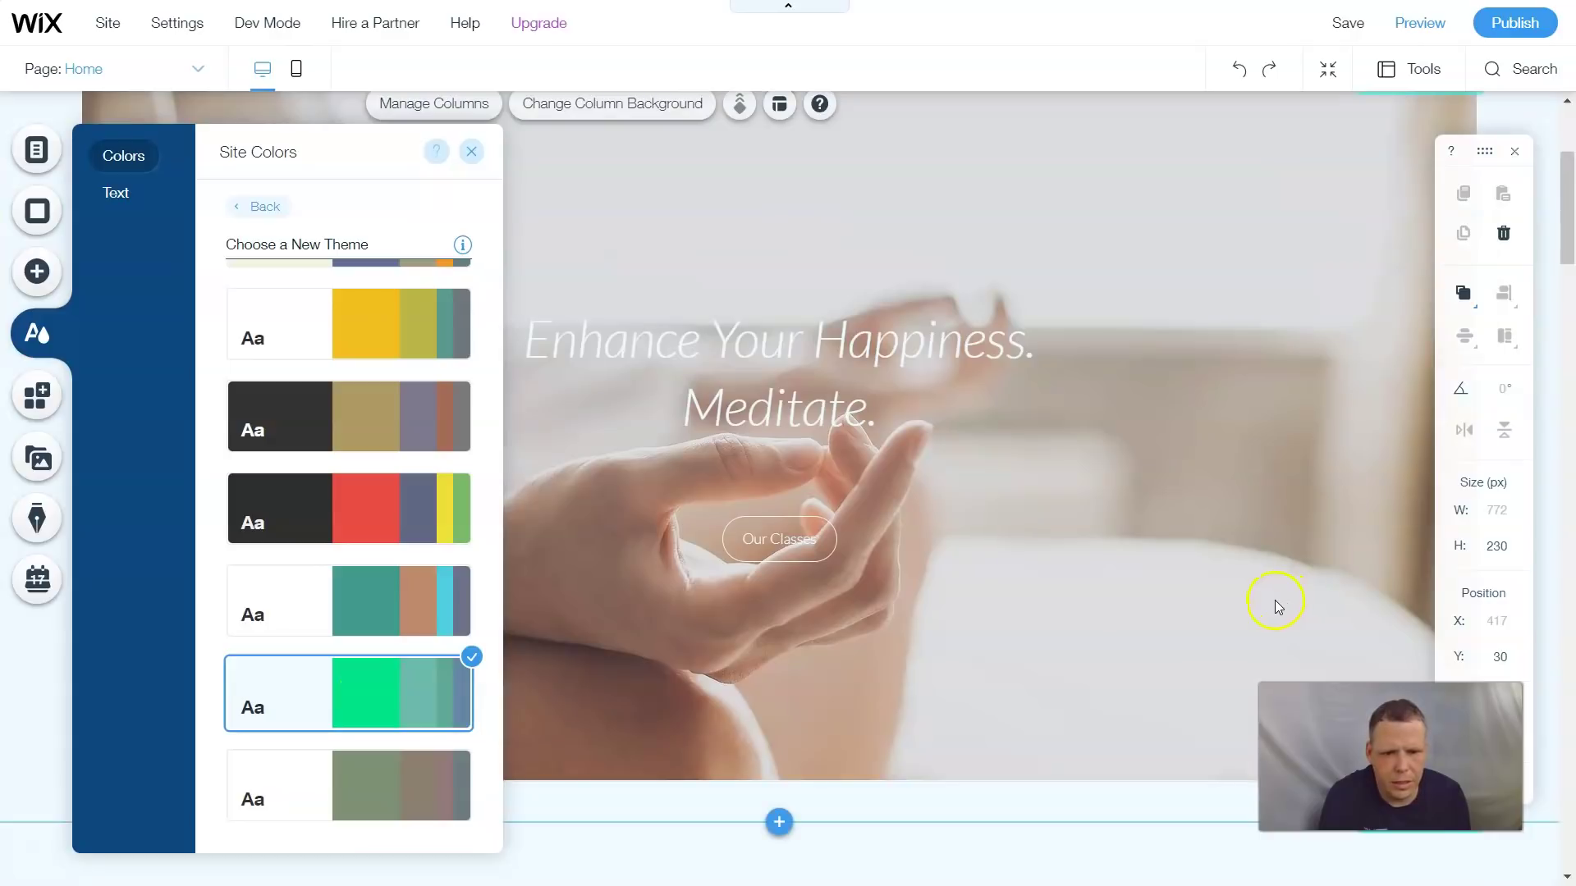
pyautogui.scroll(-5, 1278, 607)
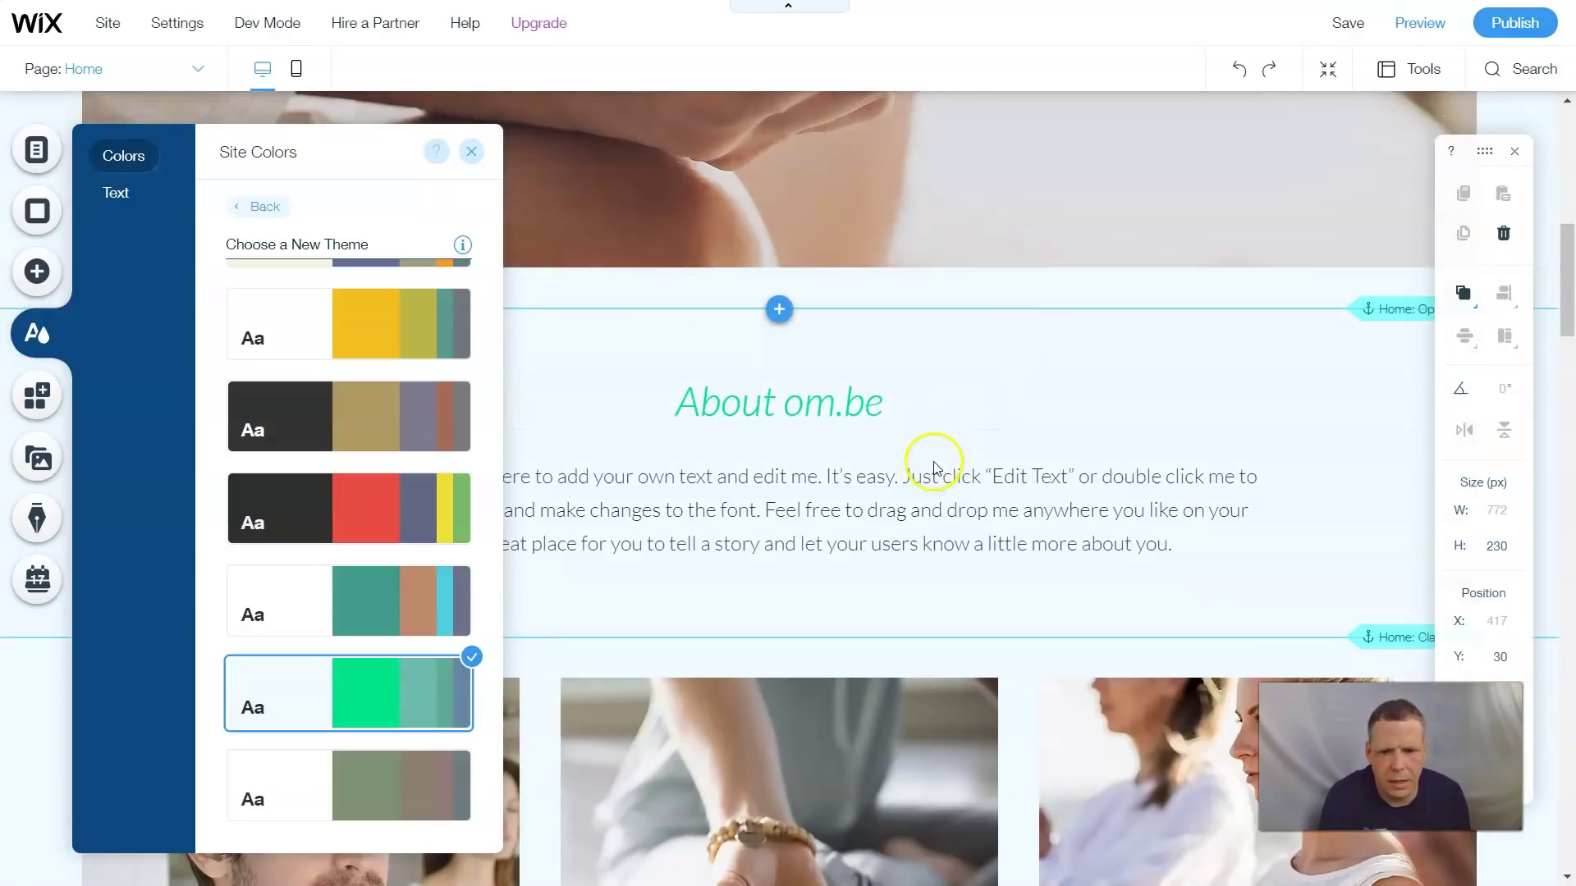
pyautogui.scroll(-3, 933, 467)
pyautogui.scroll(5, 933, 468)
pyautogui.click(412, 695)
pyautogui.click(368, 636)
# Step: Change the site's Paragraph 2 text theme to the Lobster font in italic and apply it
pyautogui.click(129, 202)
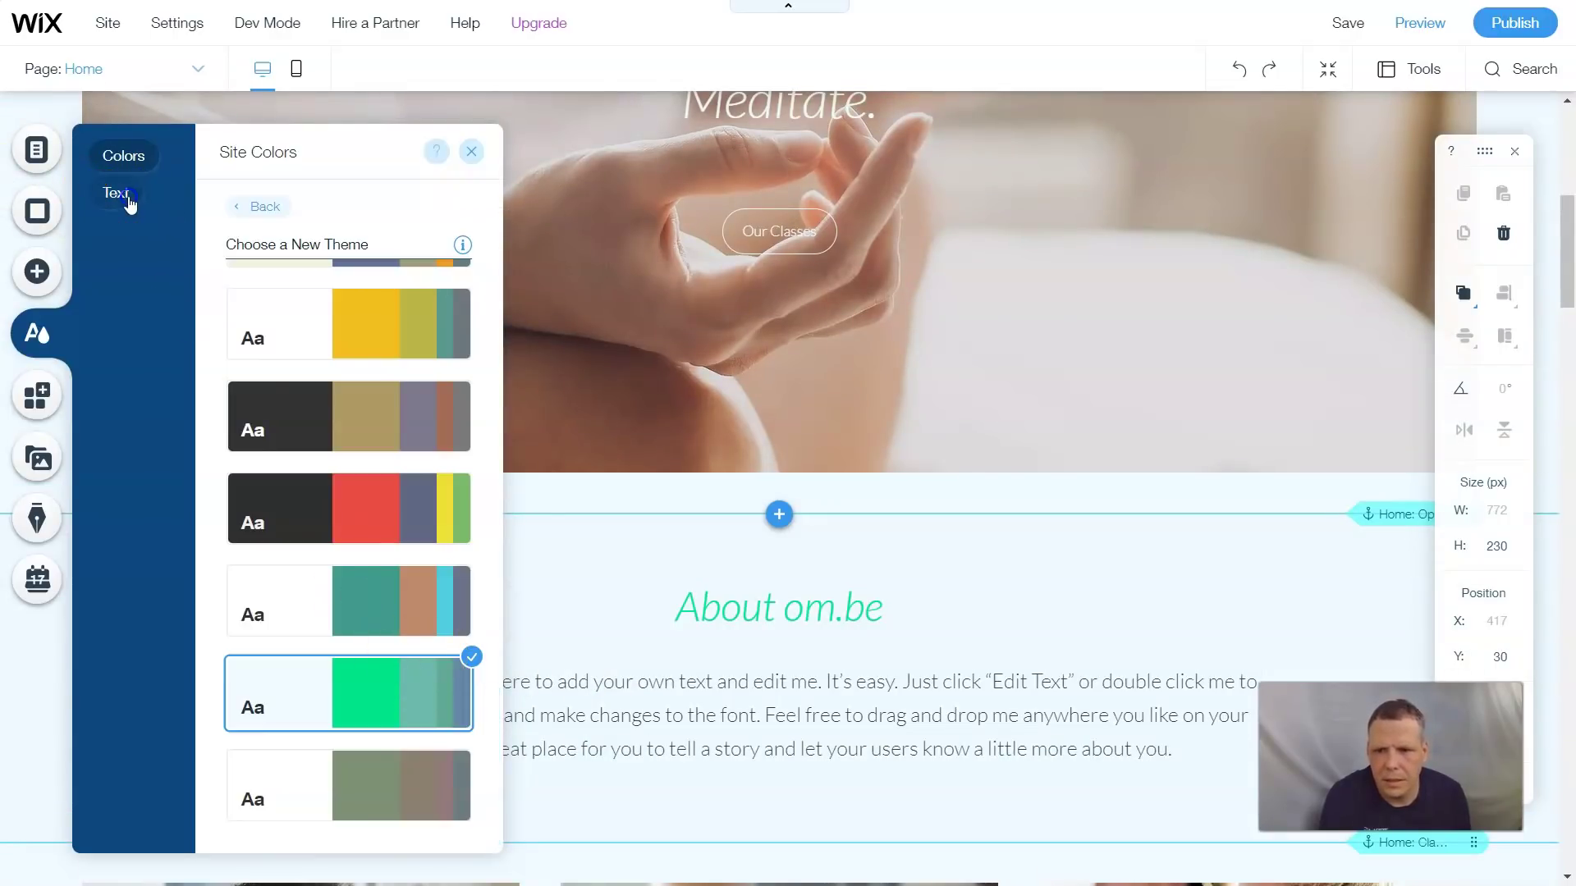
pyautogui.scroll(-2, 305, 525)
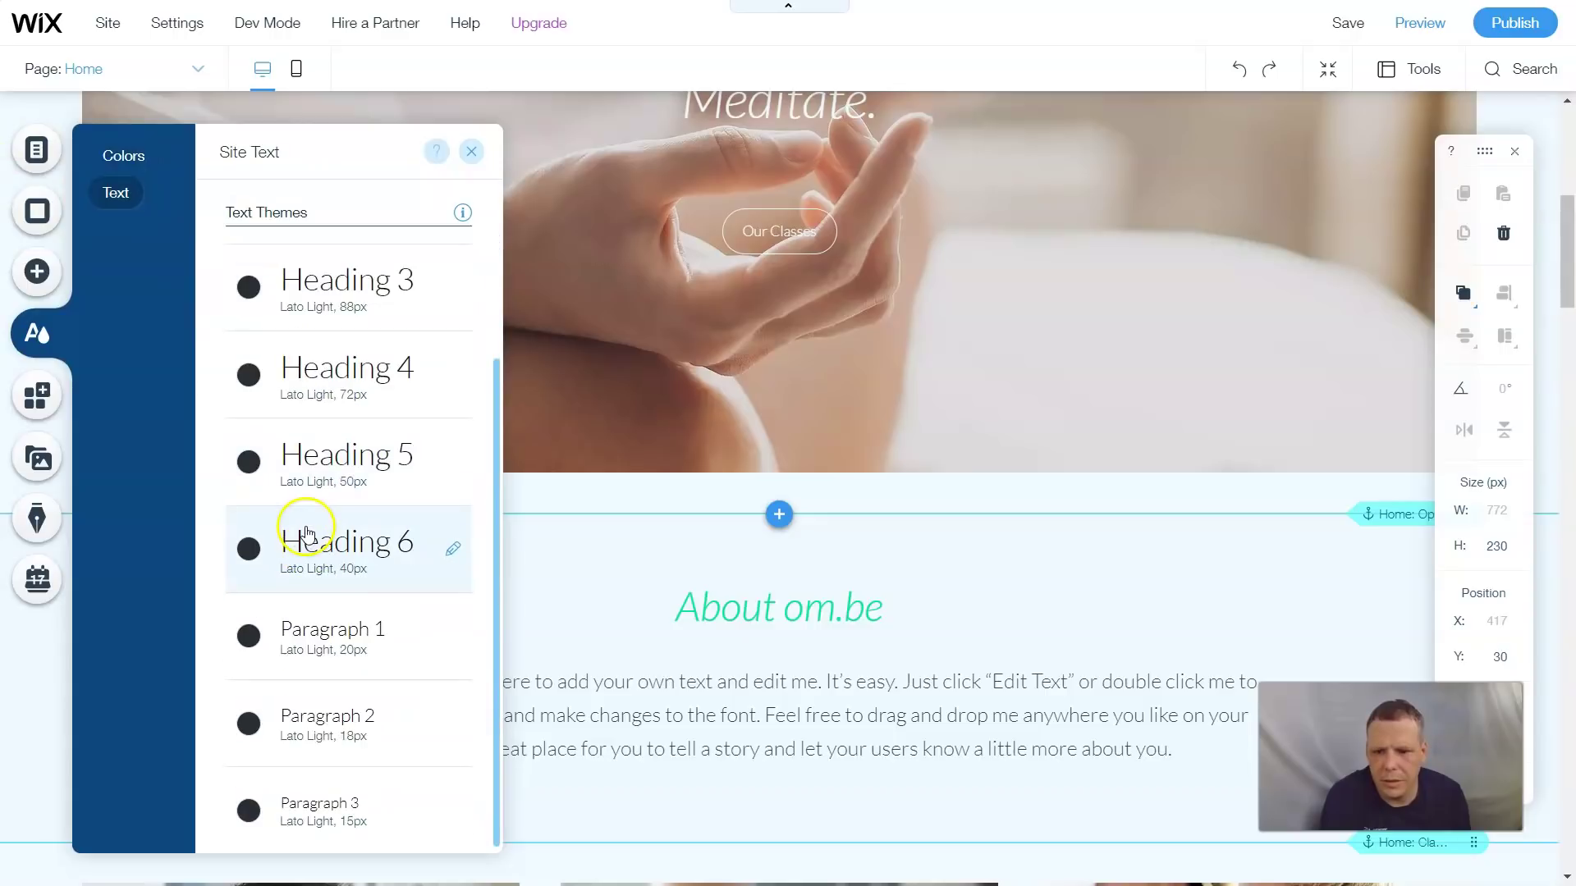
pyautogui.scroll(2, 308, 525)
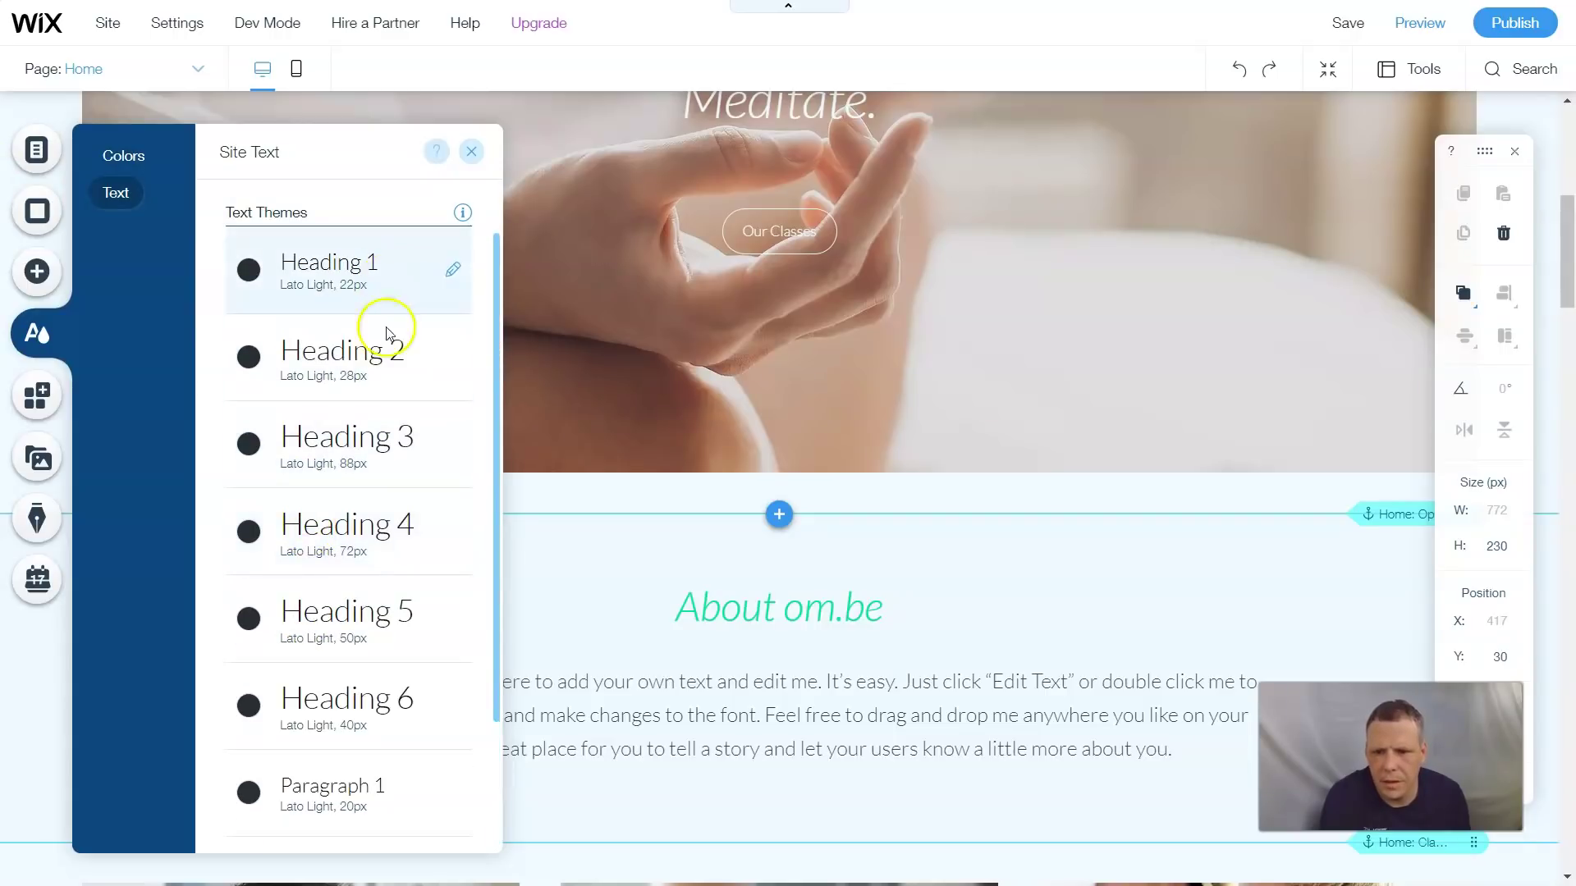
pyautogui.scroll(-2, 382, 361)
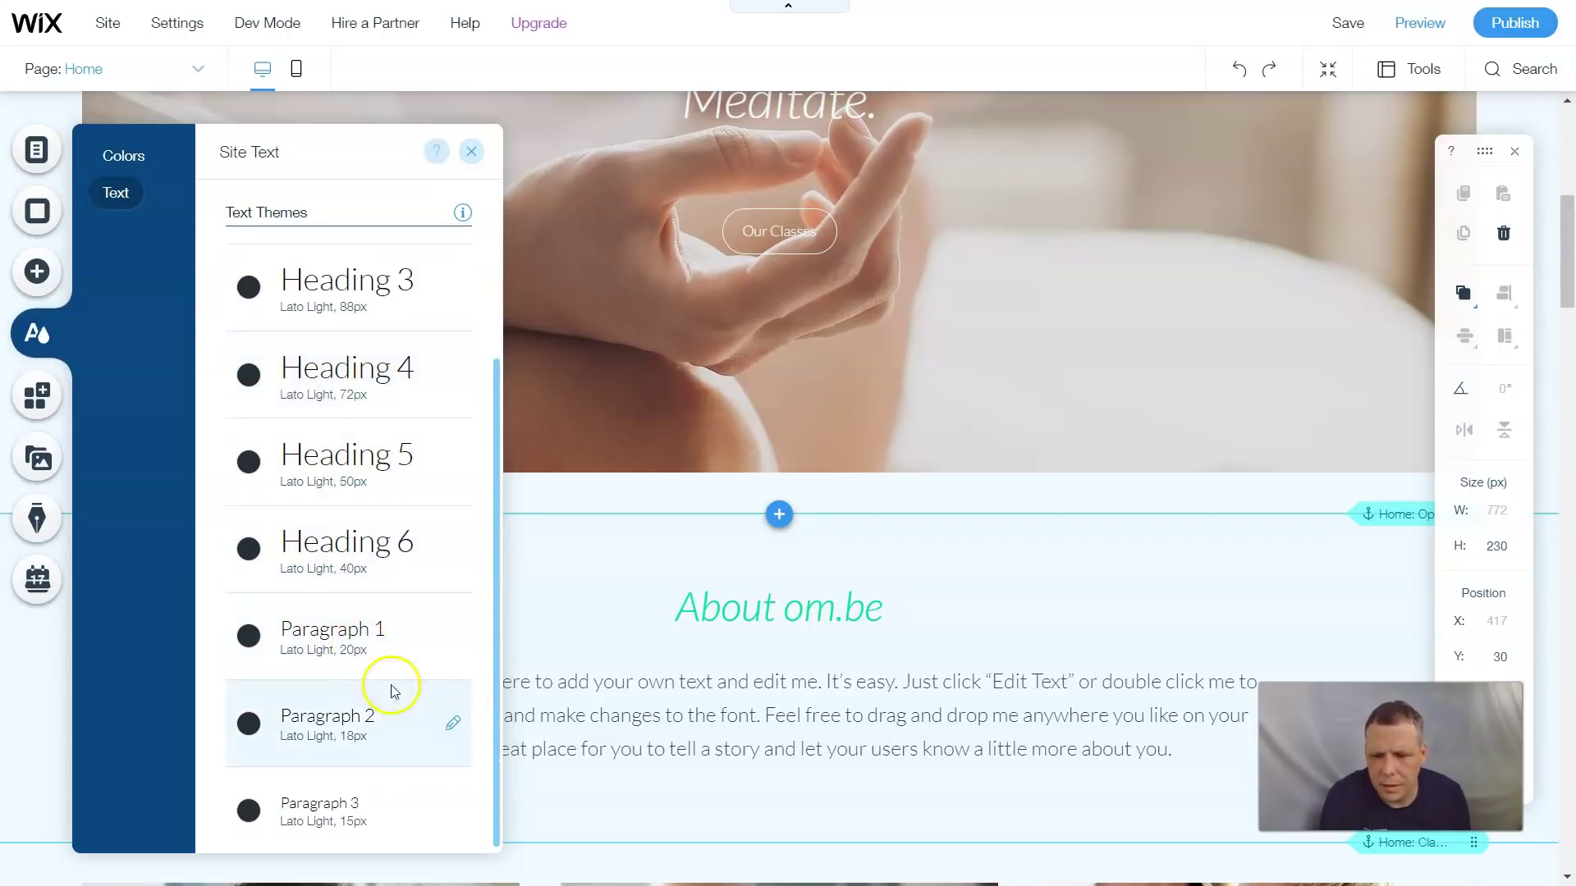
pyautogui.click(343, 727)
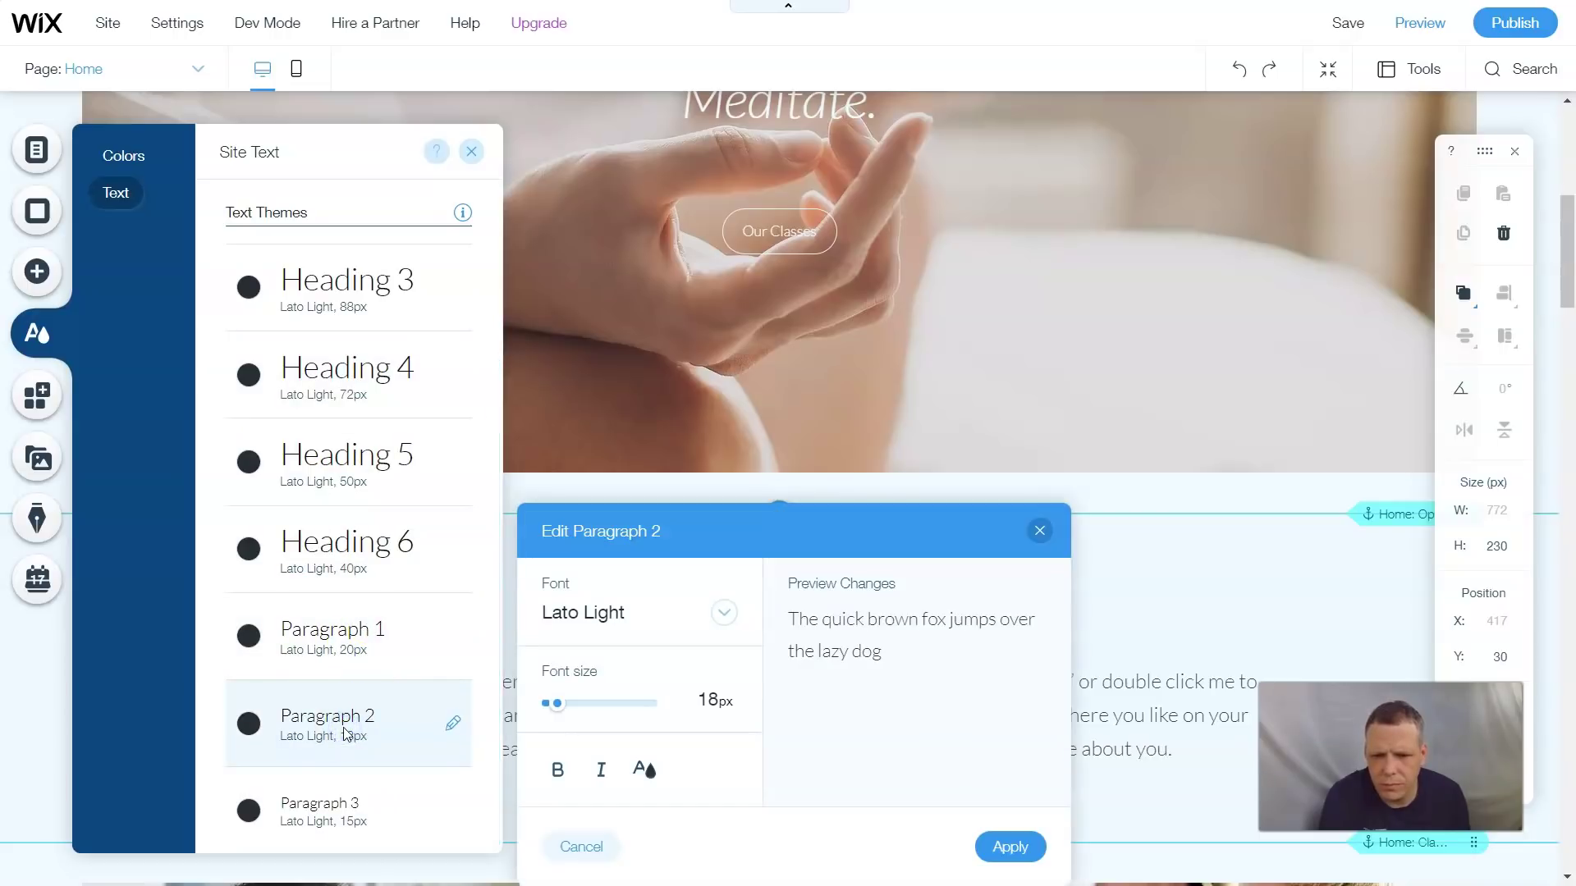
pyautogui.click(637, 613)
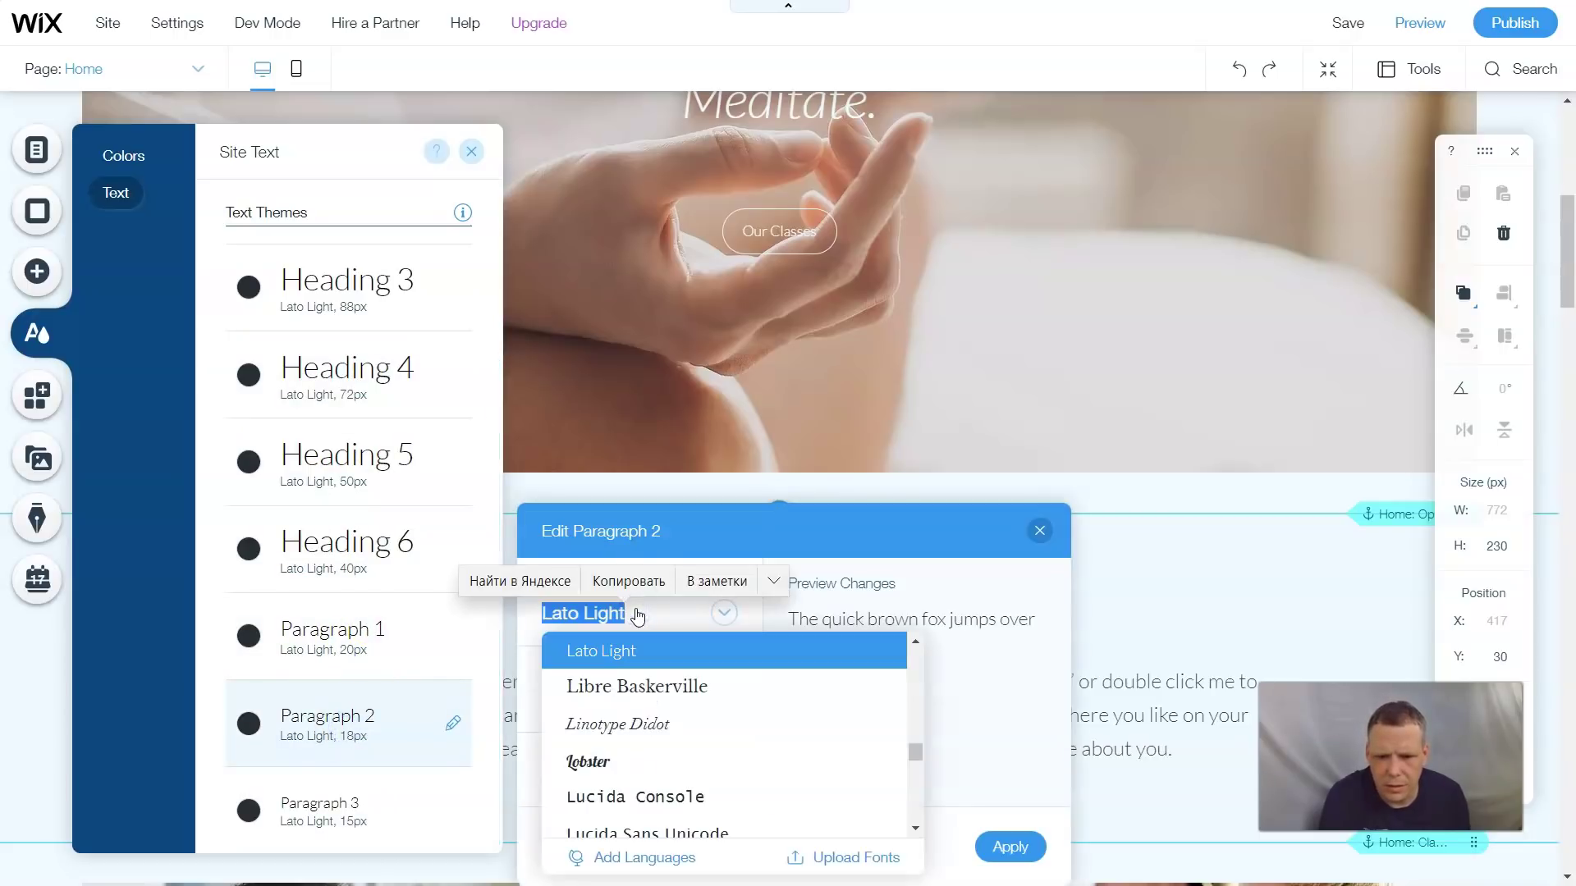
pyautogui.click(589, 770)
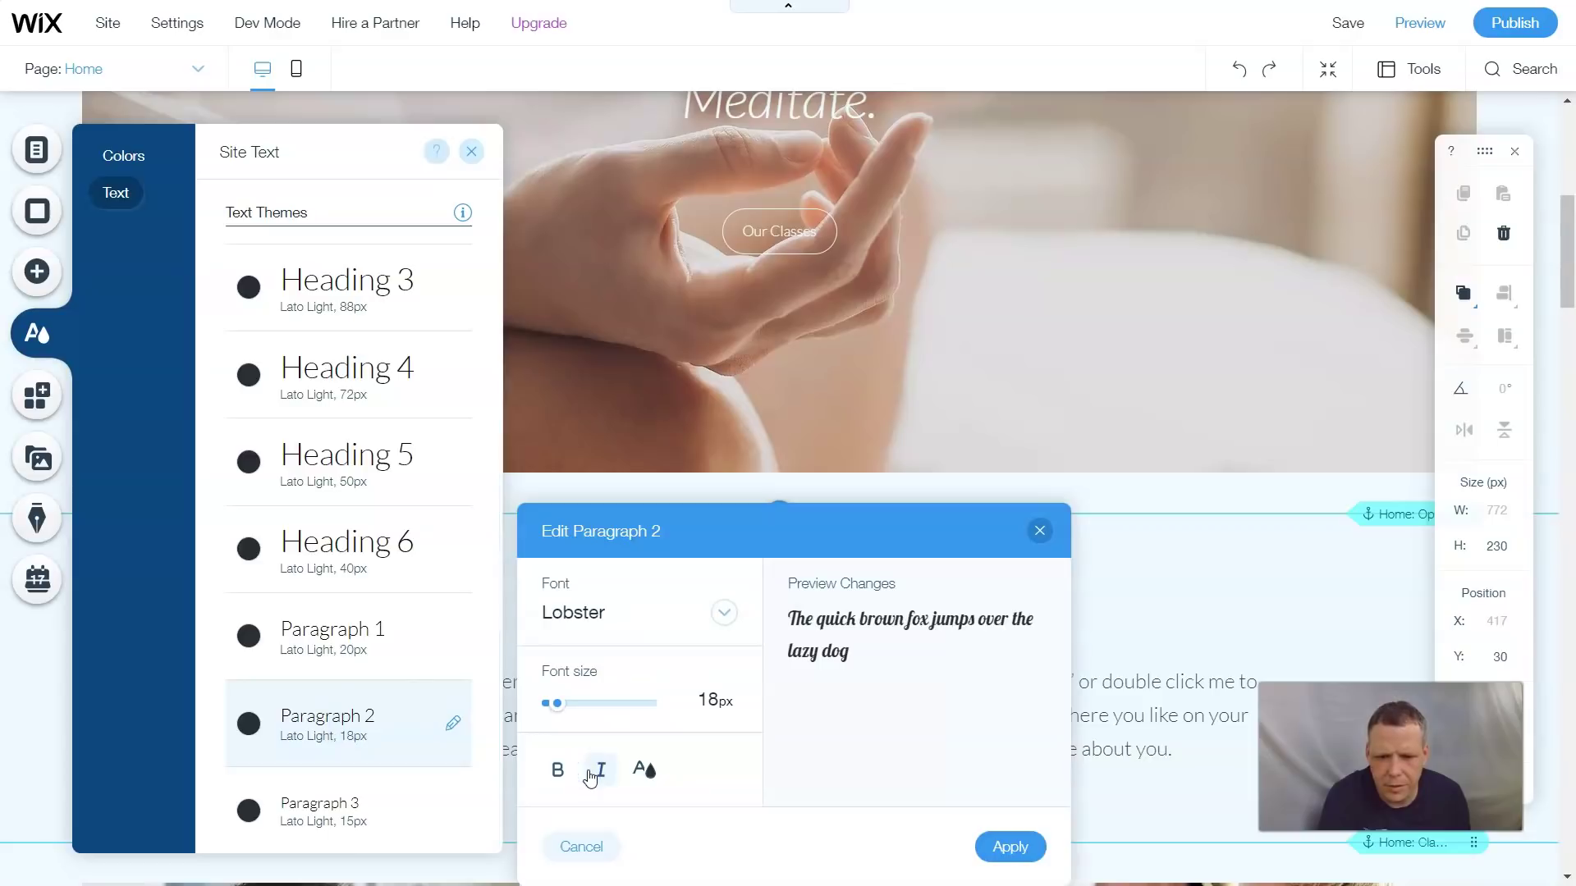
pyautogui.click(589, 776)
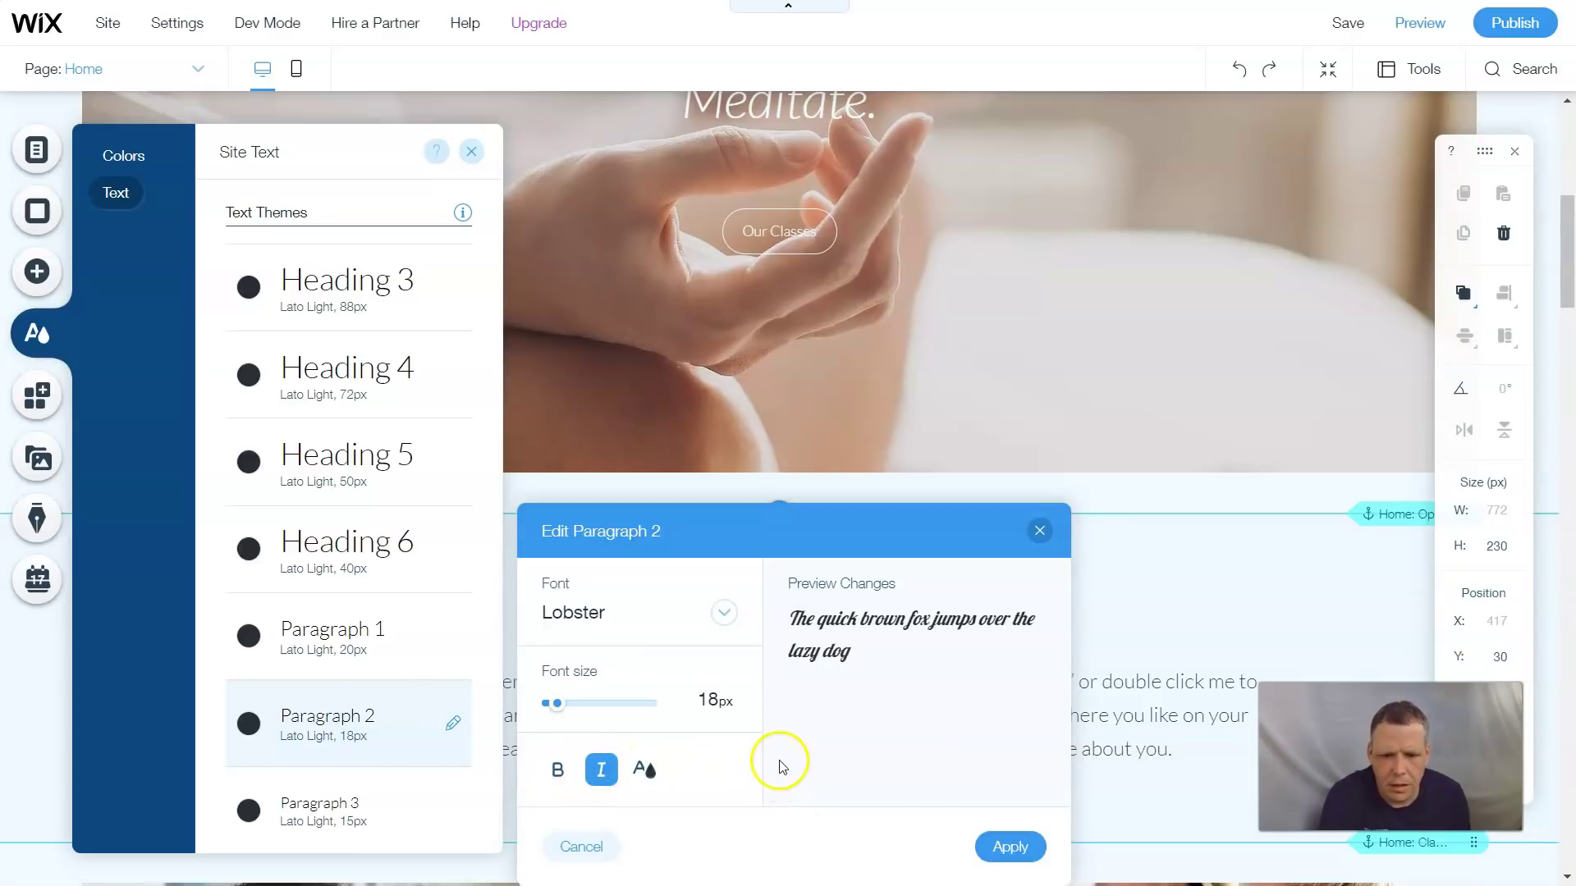
pyautogui.click(1006, 849)
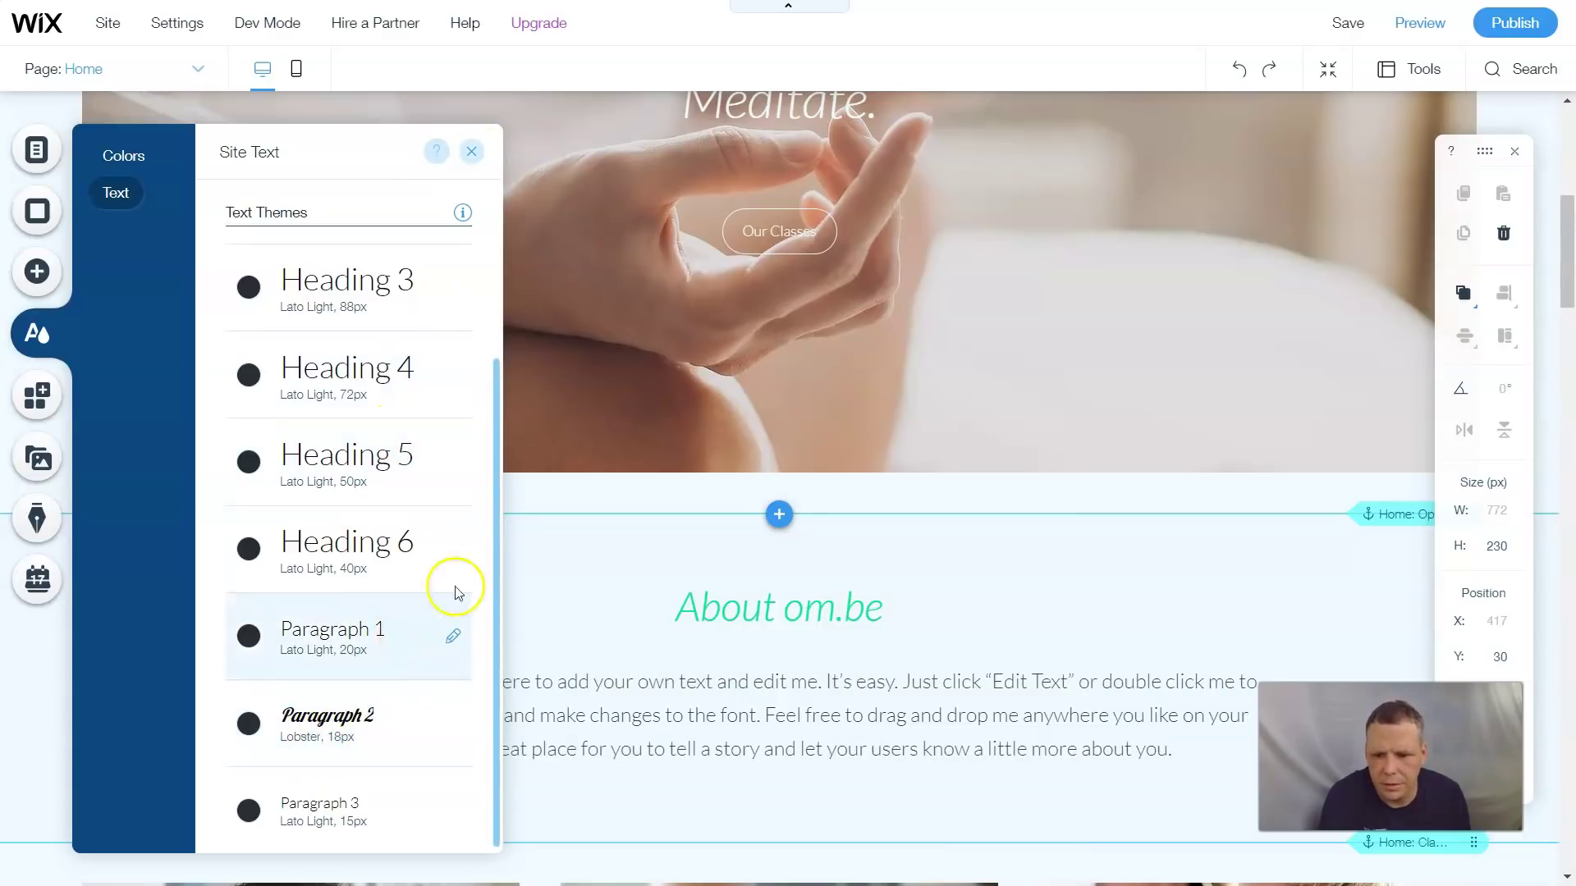
# Step: Reapply the Paragraph 2 text theme, close the site design settings and return to the Home page header
pyautogui.click(352, 741)
pyautogui.click(1009, 845)
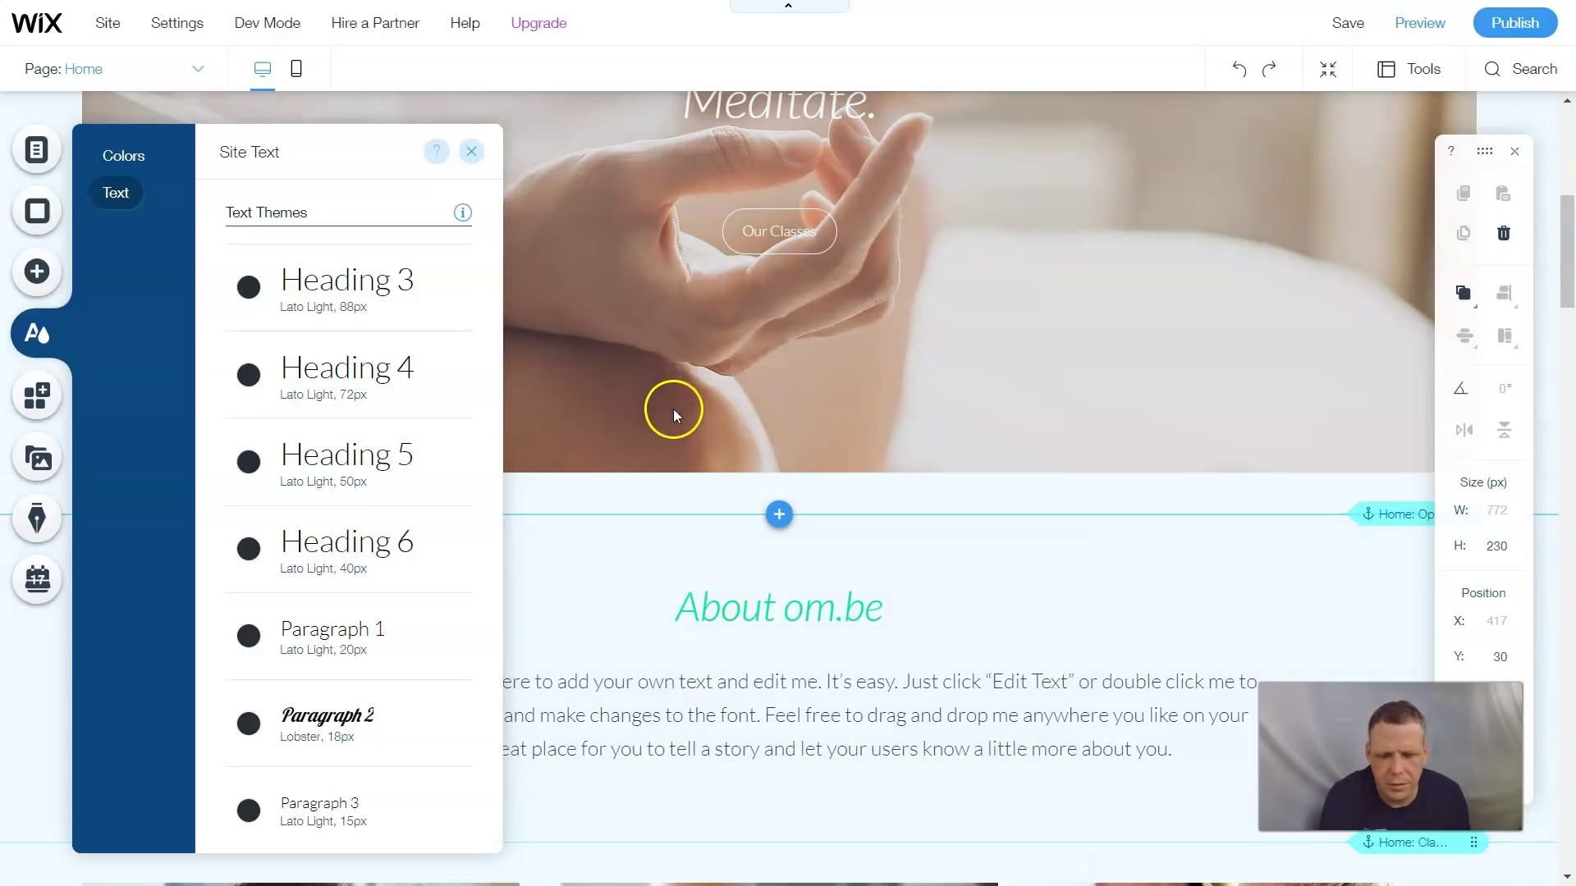
pyautogui.click(476, 155)
pyautogui.scroll(7, 616, 485)
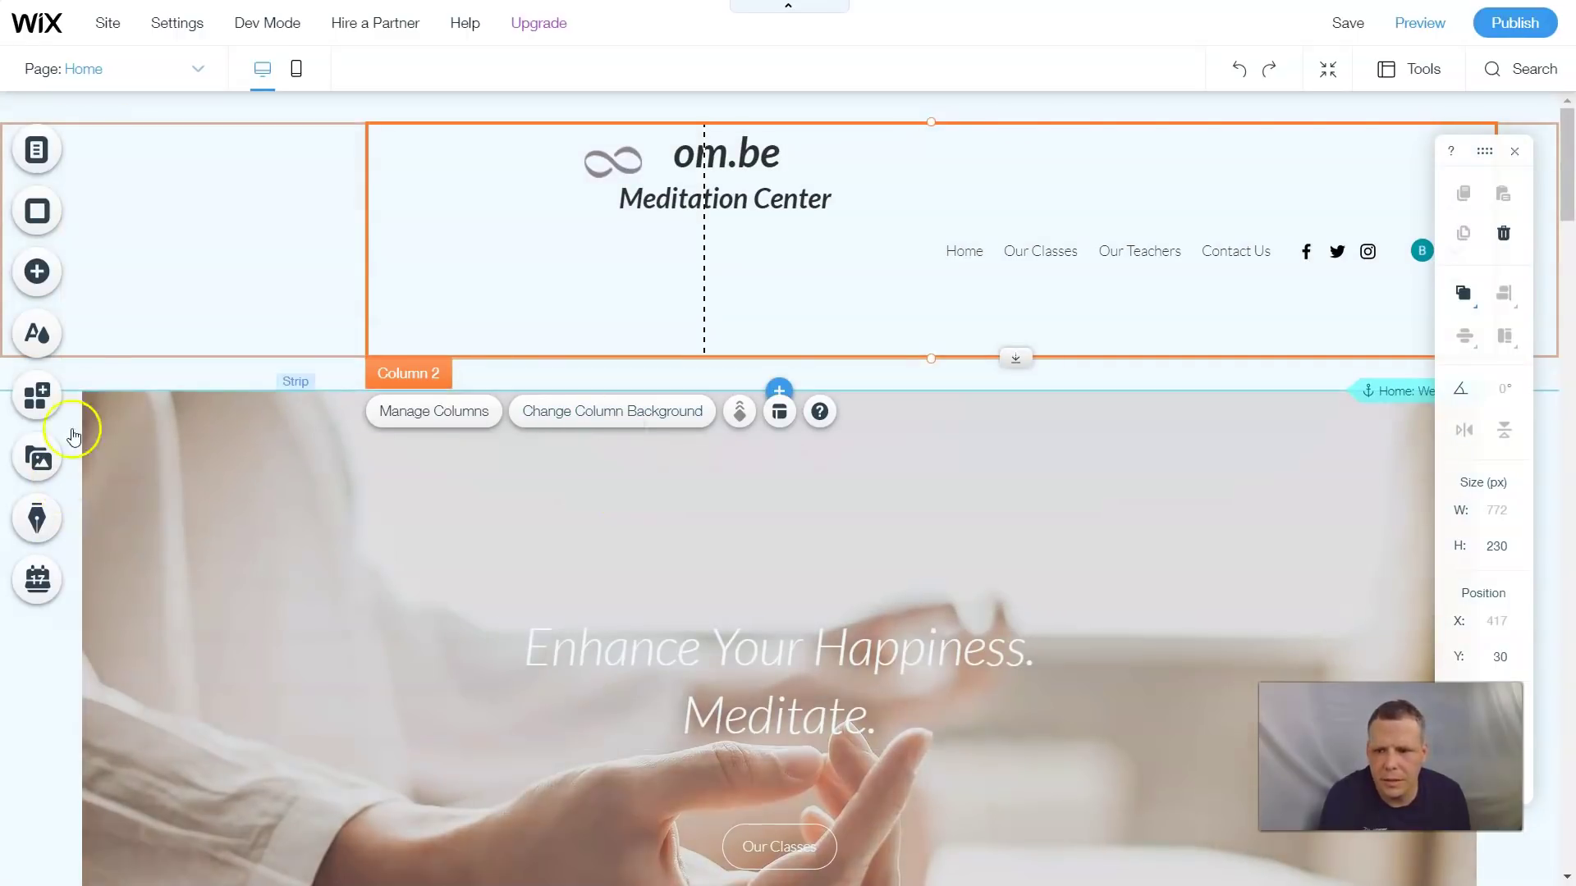
pyautogui.click(87, 377)
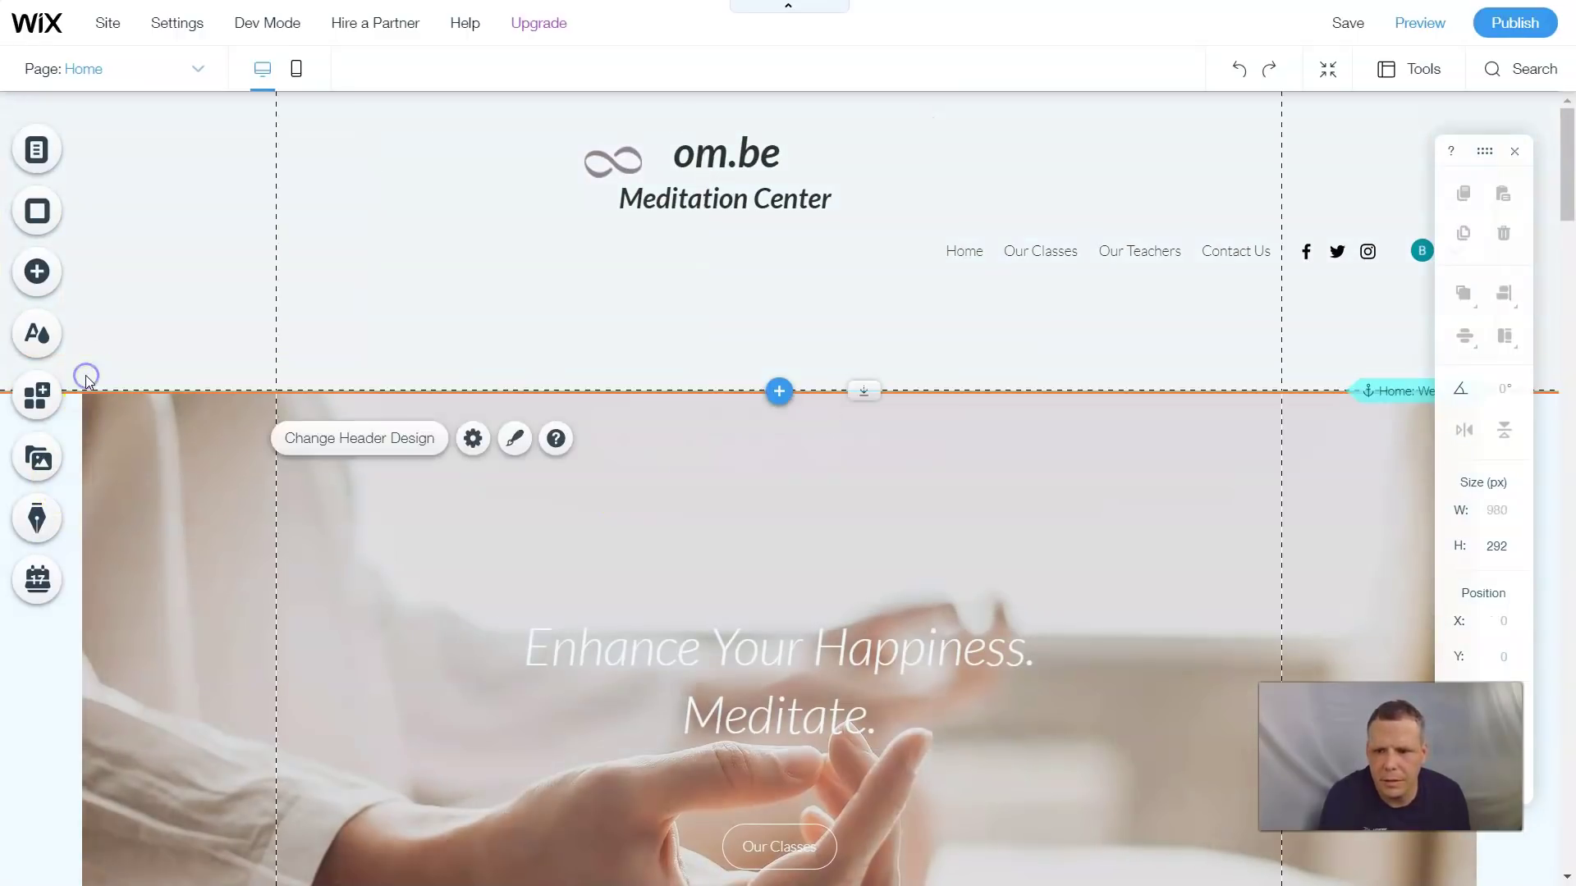
pyautogui.click(152, 232)
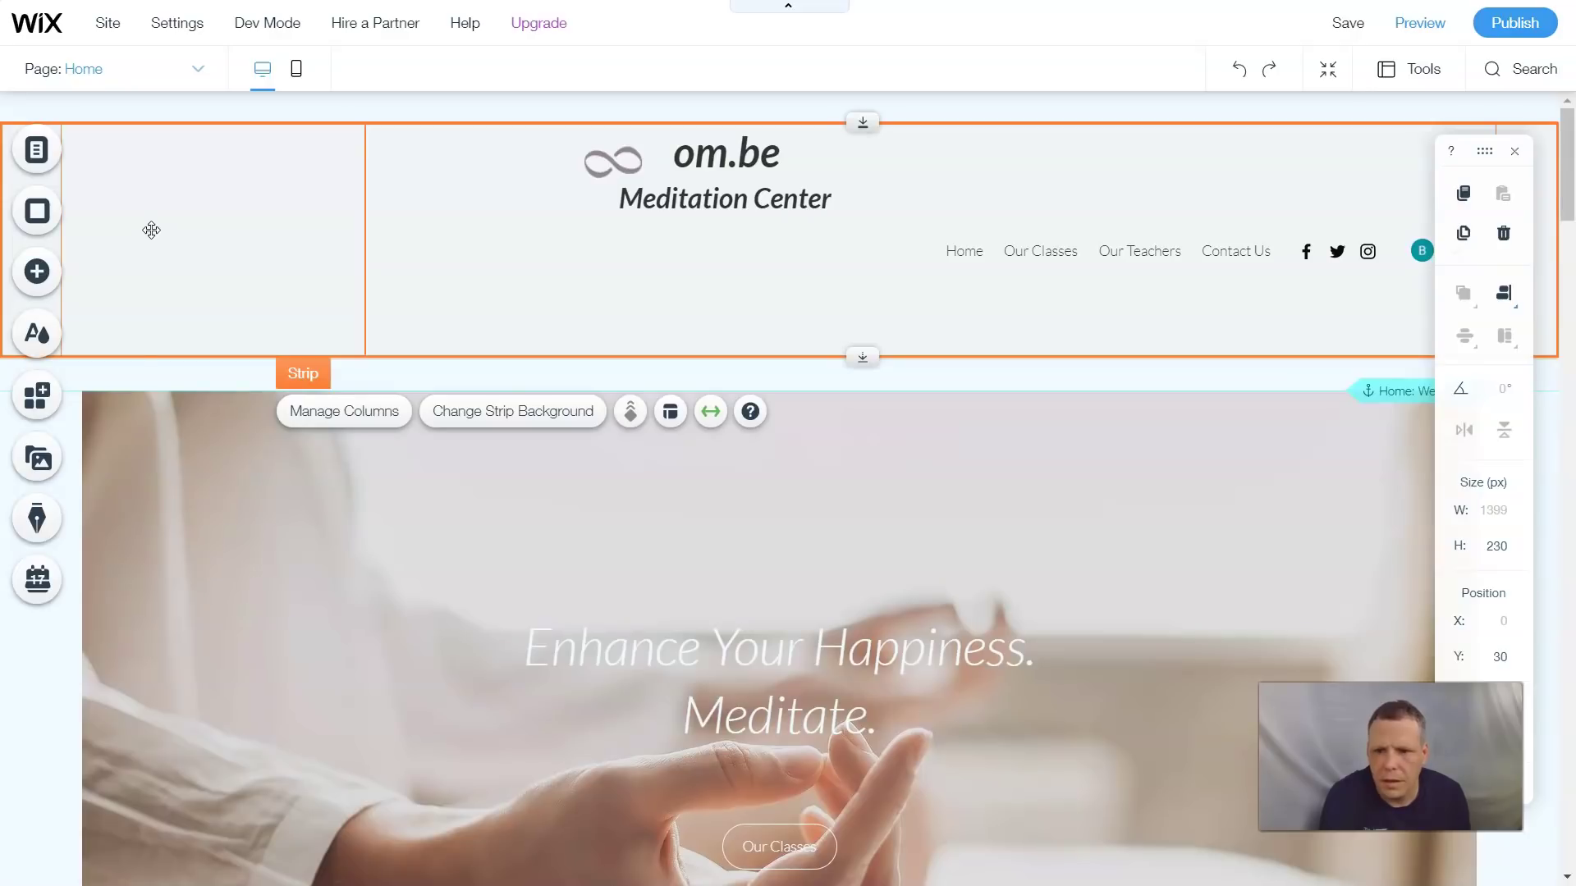
pyautogui.click(20, 678)
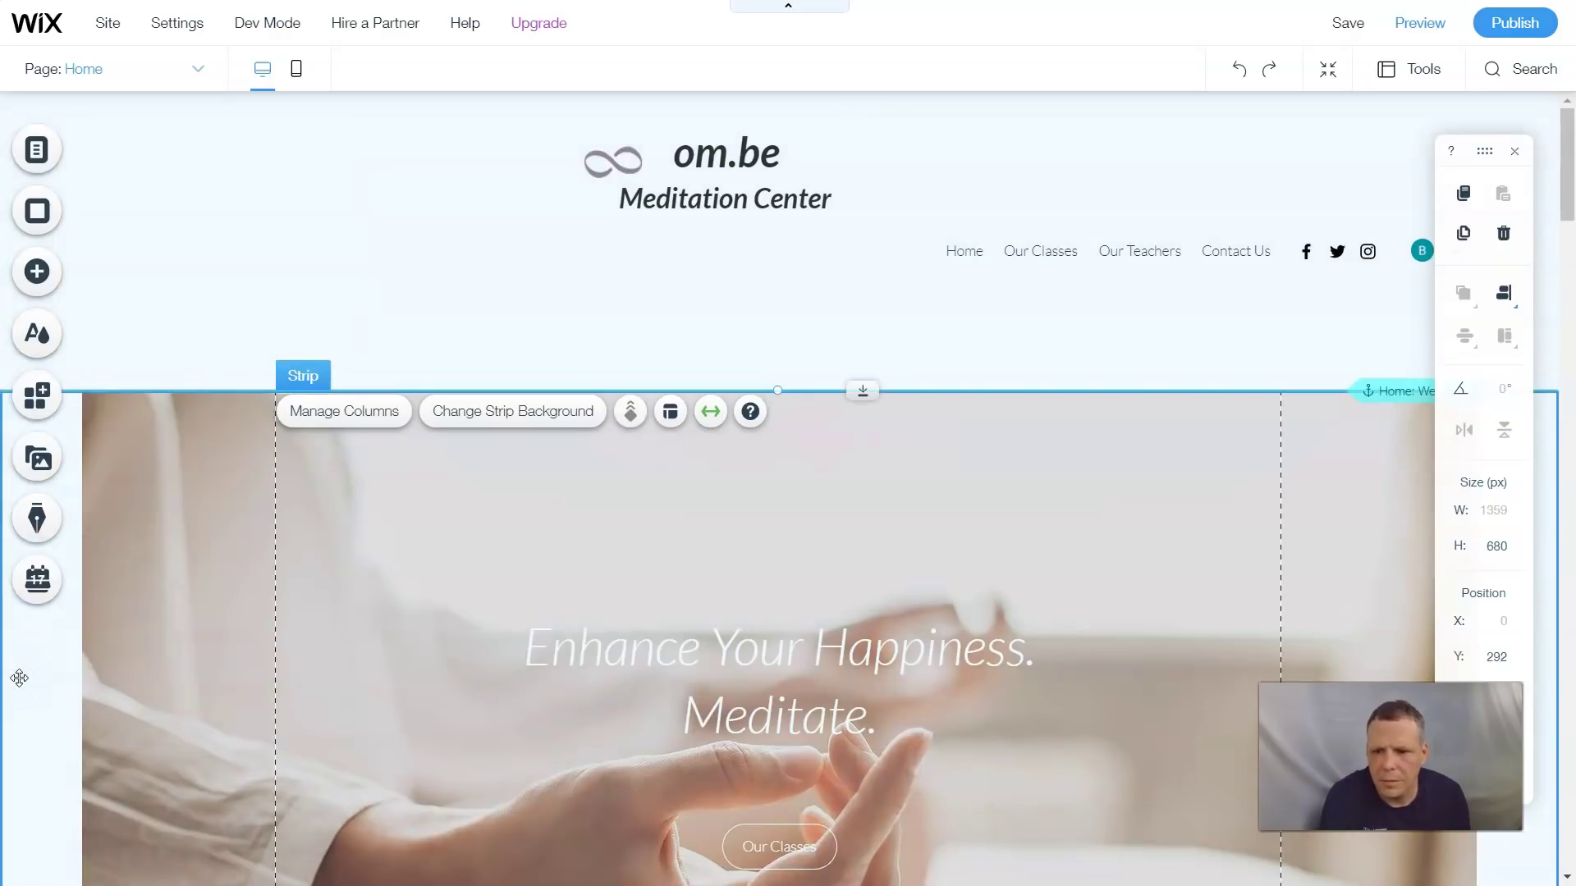
# Step: Open the Home hero strip's background image settings and set the color behind the image to the dark theme color #292F33
pyautogui.doubleClick(20, 678)
pyautogui.click(180, 629)
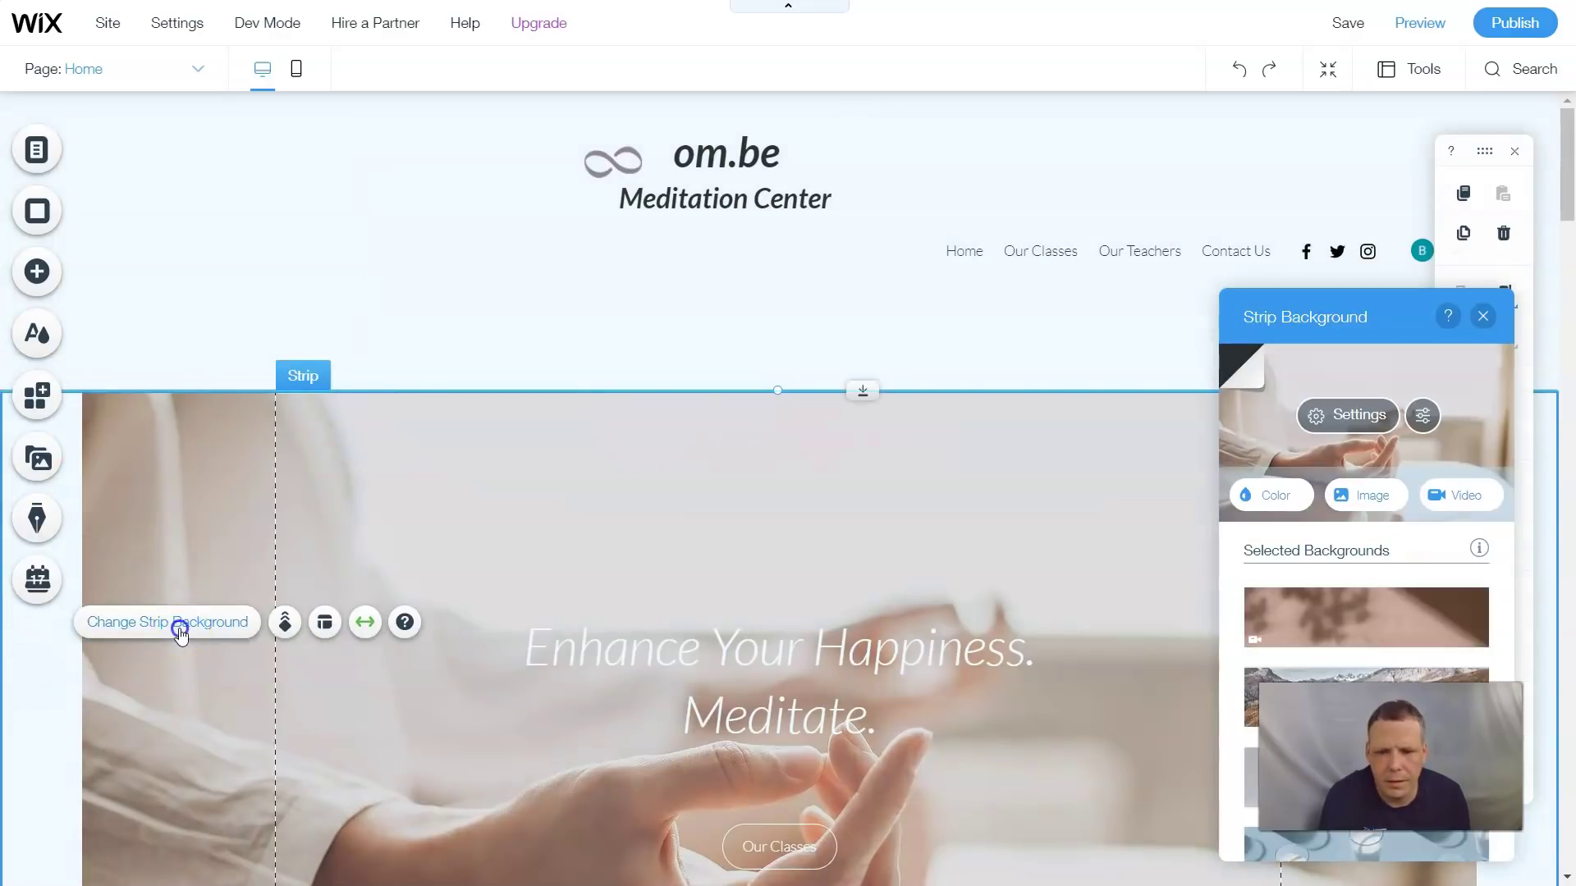
pyautogui.click(180, 629)
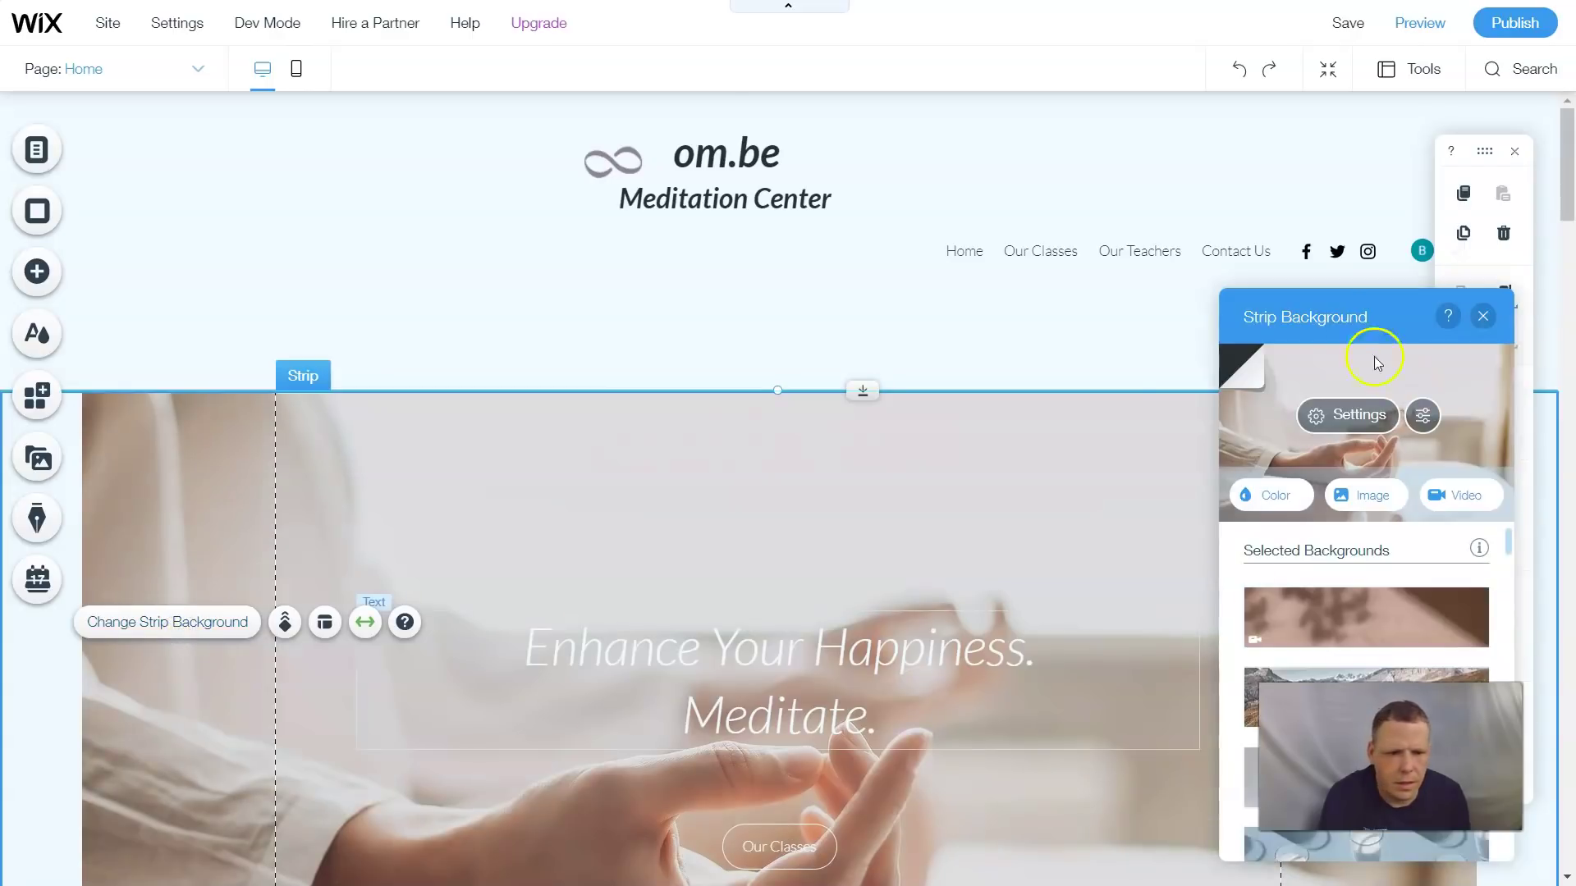
pyautogui.moveTo(1365, 320); pyautogui.dragTo(868, 270)
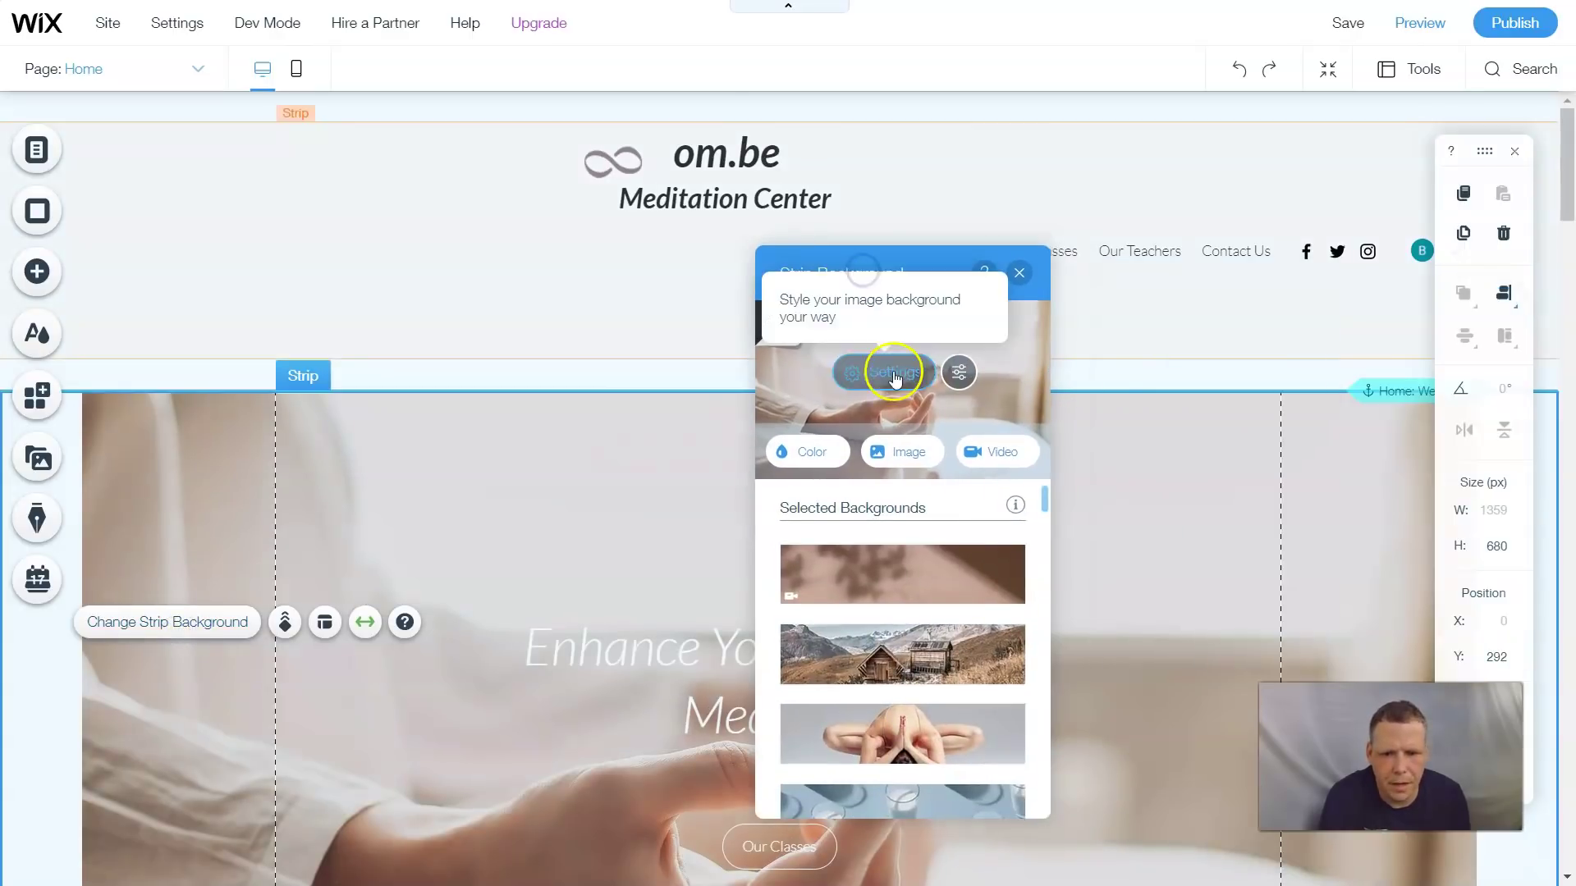
pyautogui.click(893, 375)
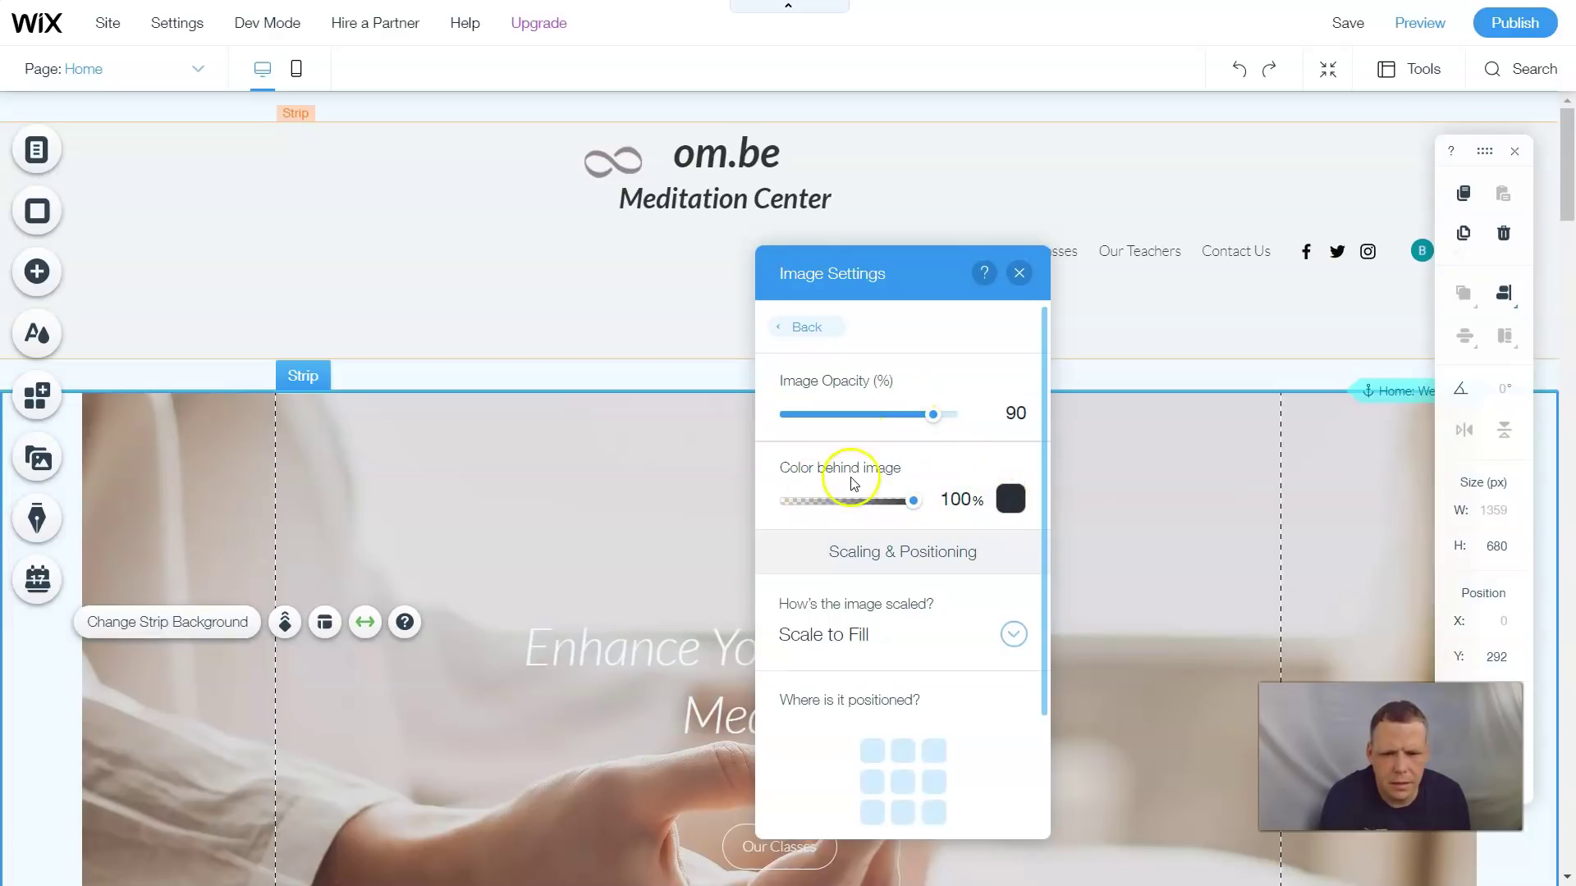
pyautogui.click(1008, 498)
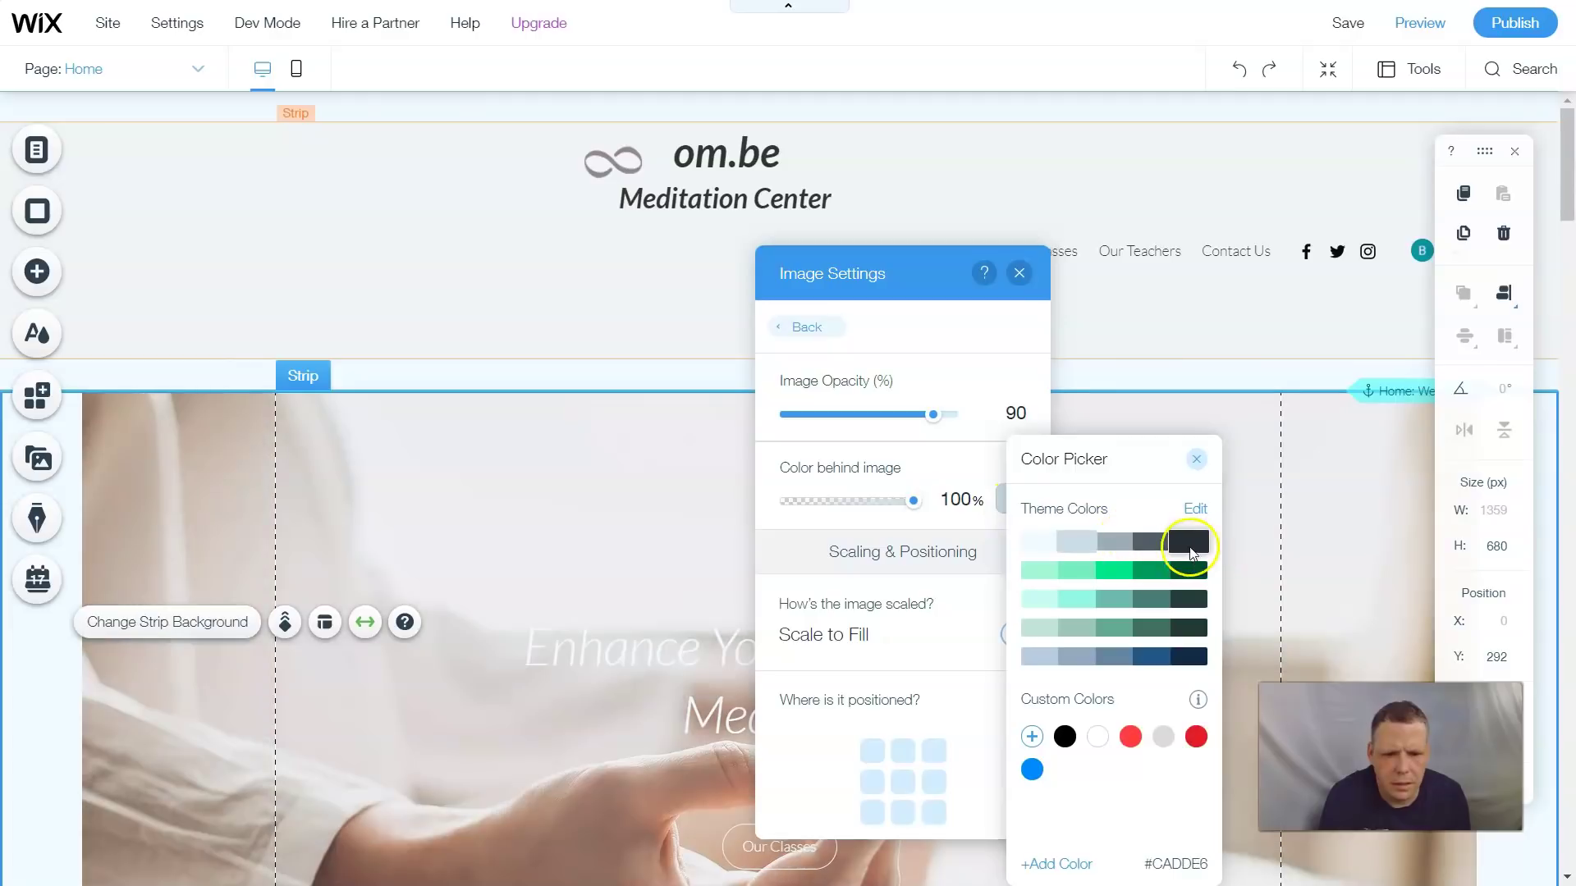
pyautogui.click(1188, 548)
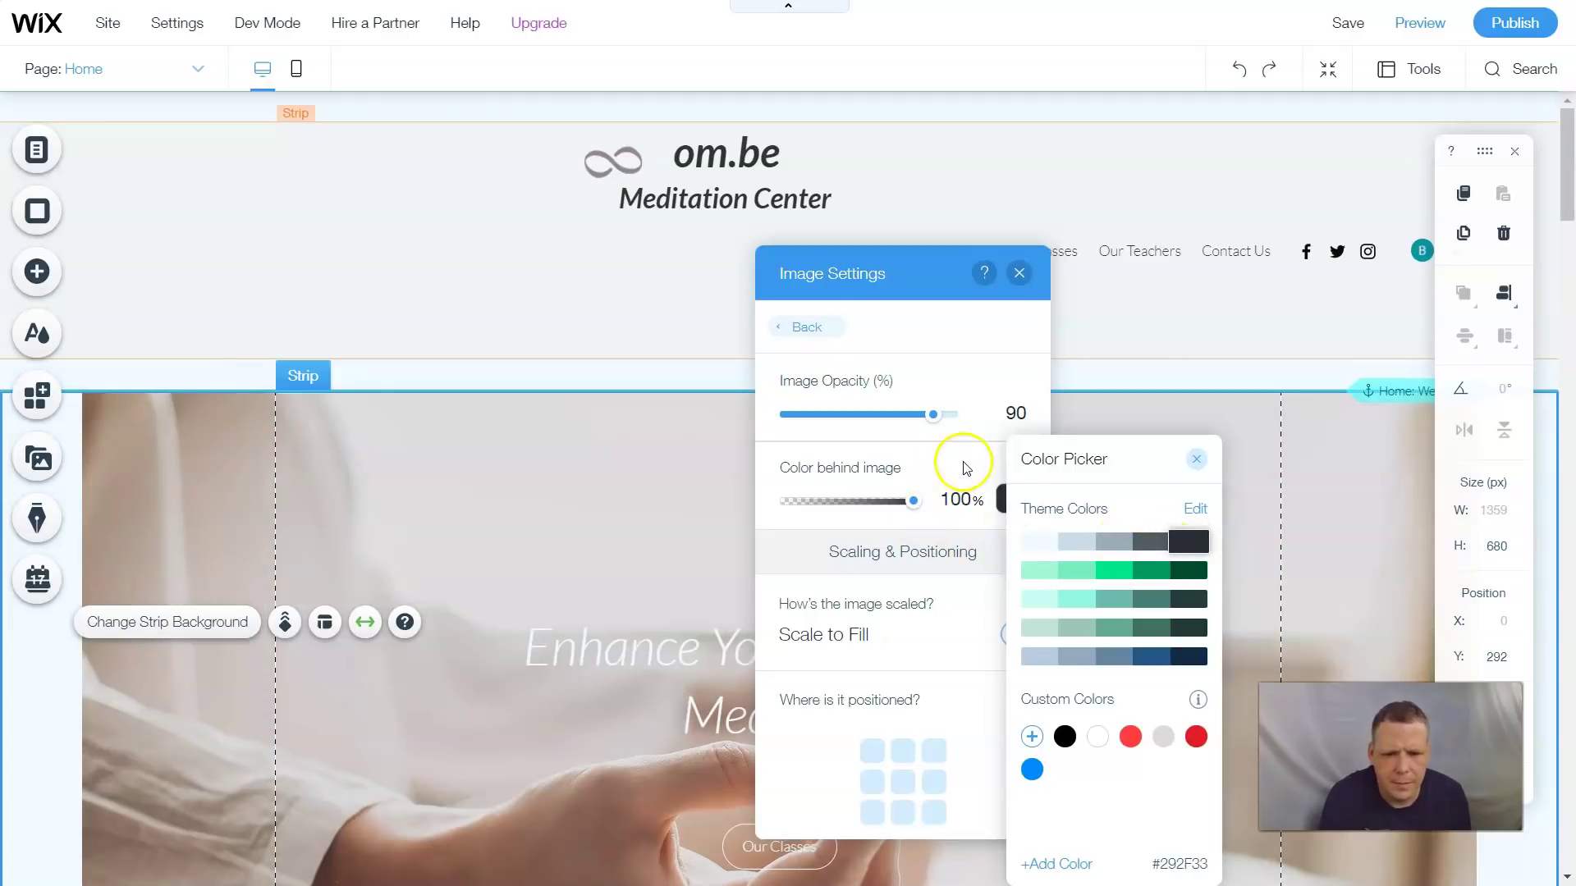
pyautogui.click(954, 474)
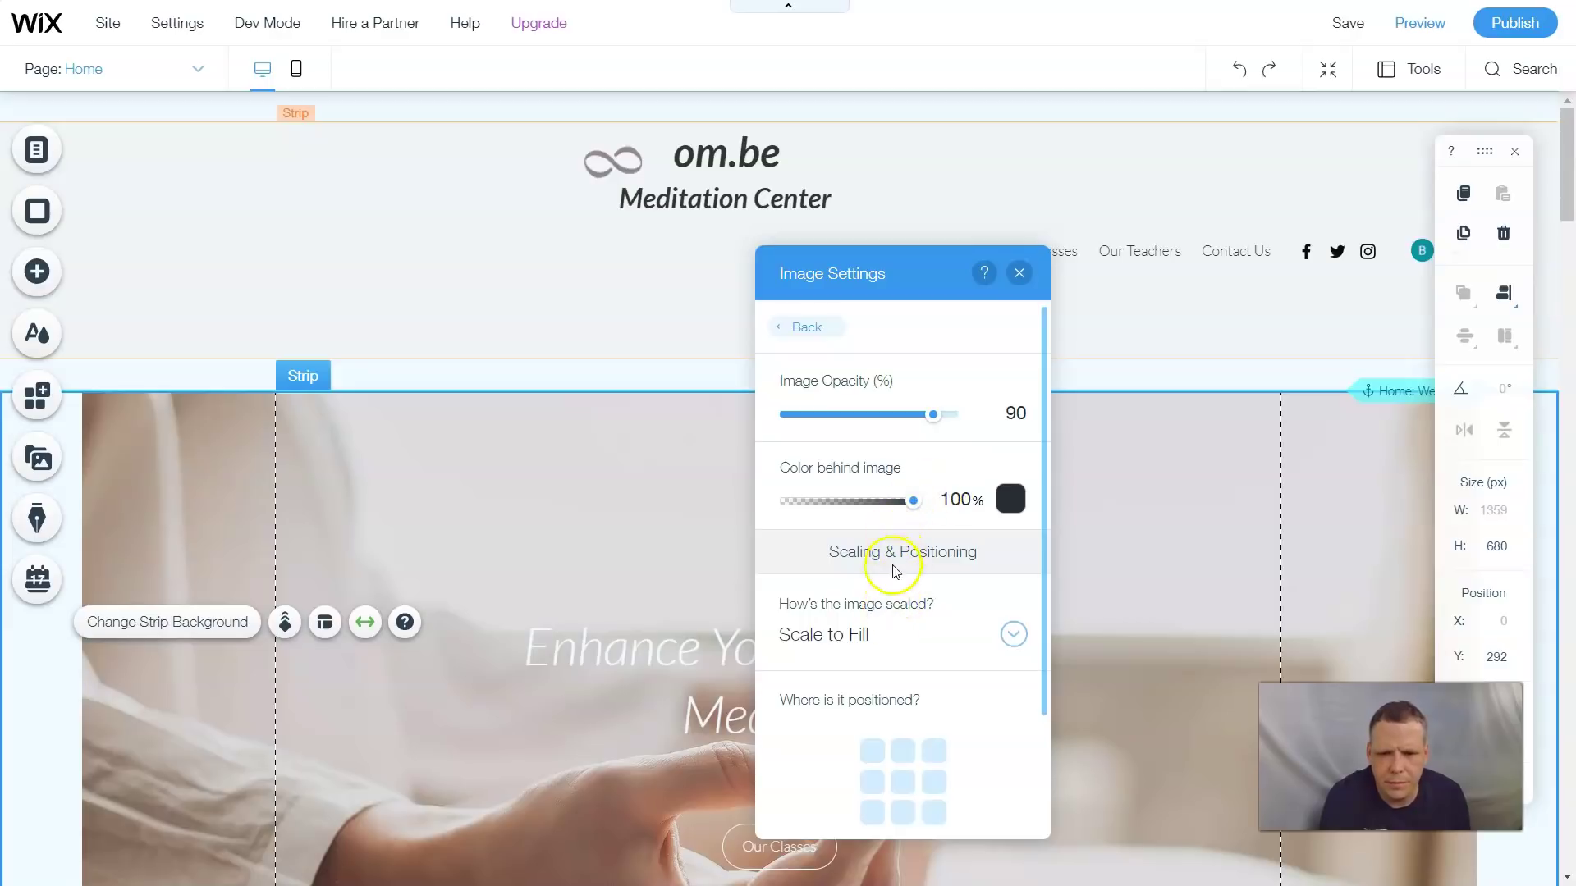
pyautogui.click(802, 330)
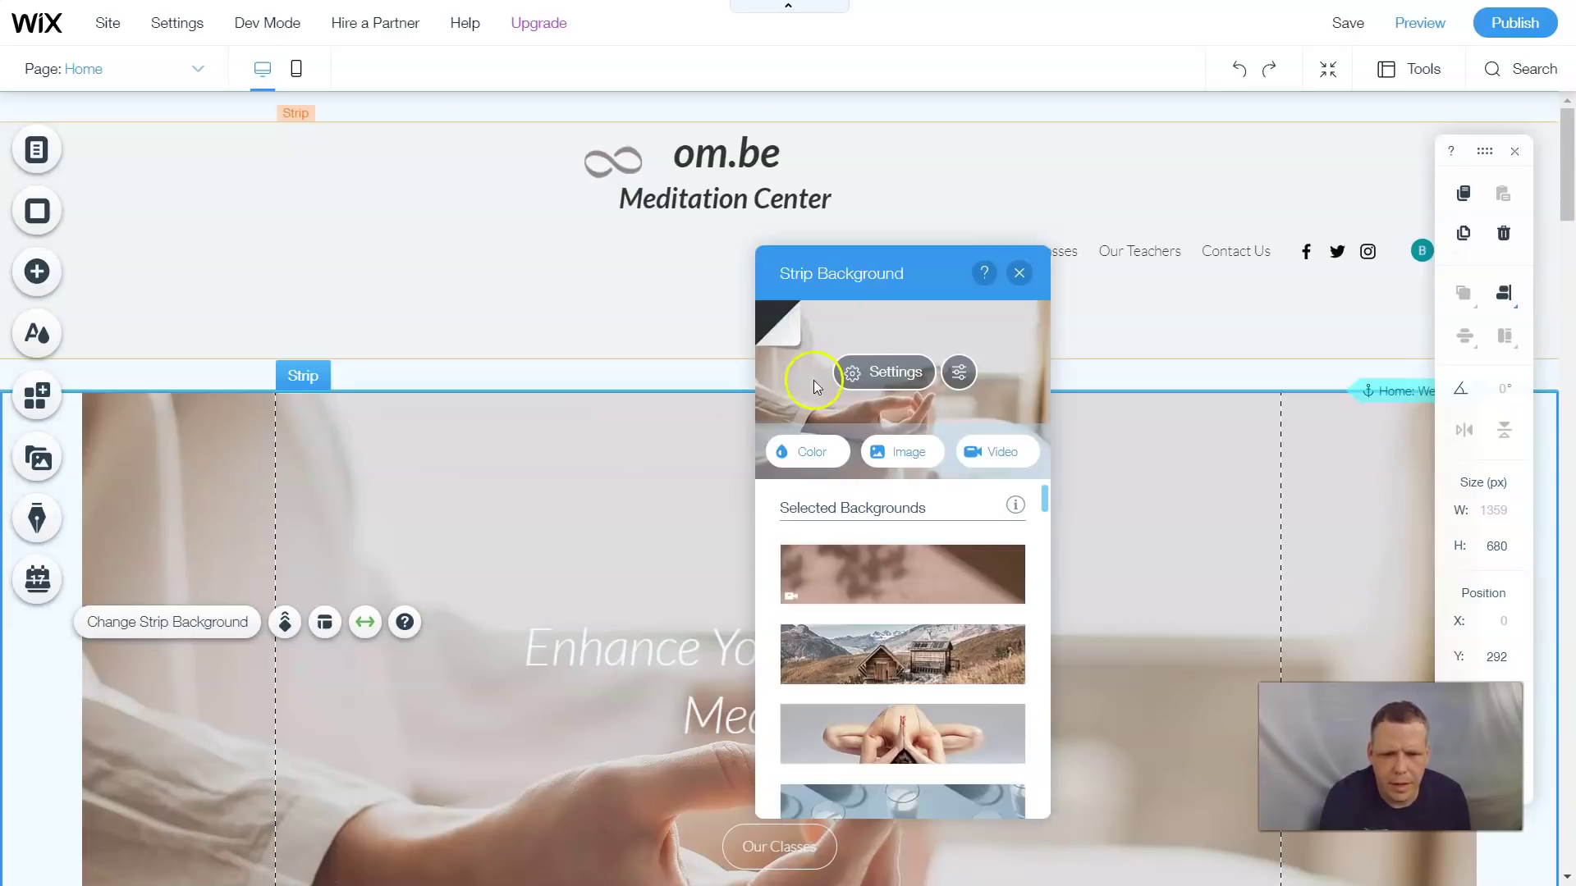
# Step: Fill the hero strip's background with the dark theme color #292F33
pyautogui.click(809, 450)
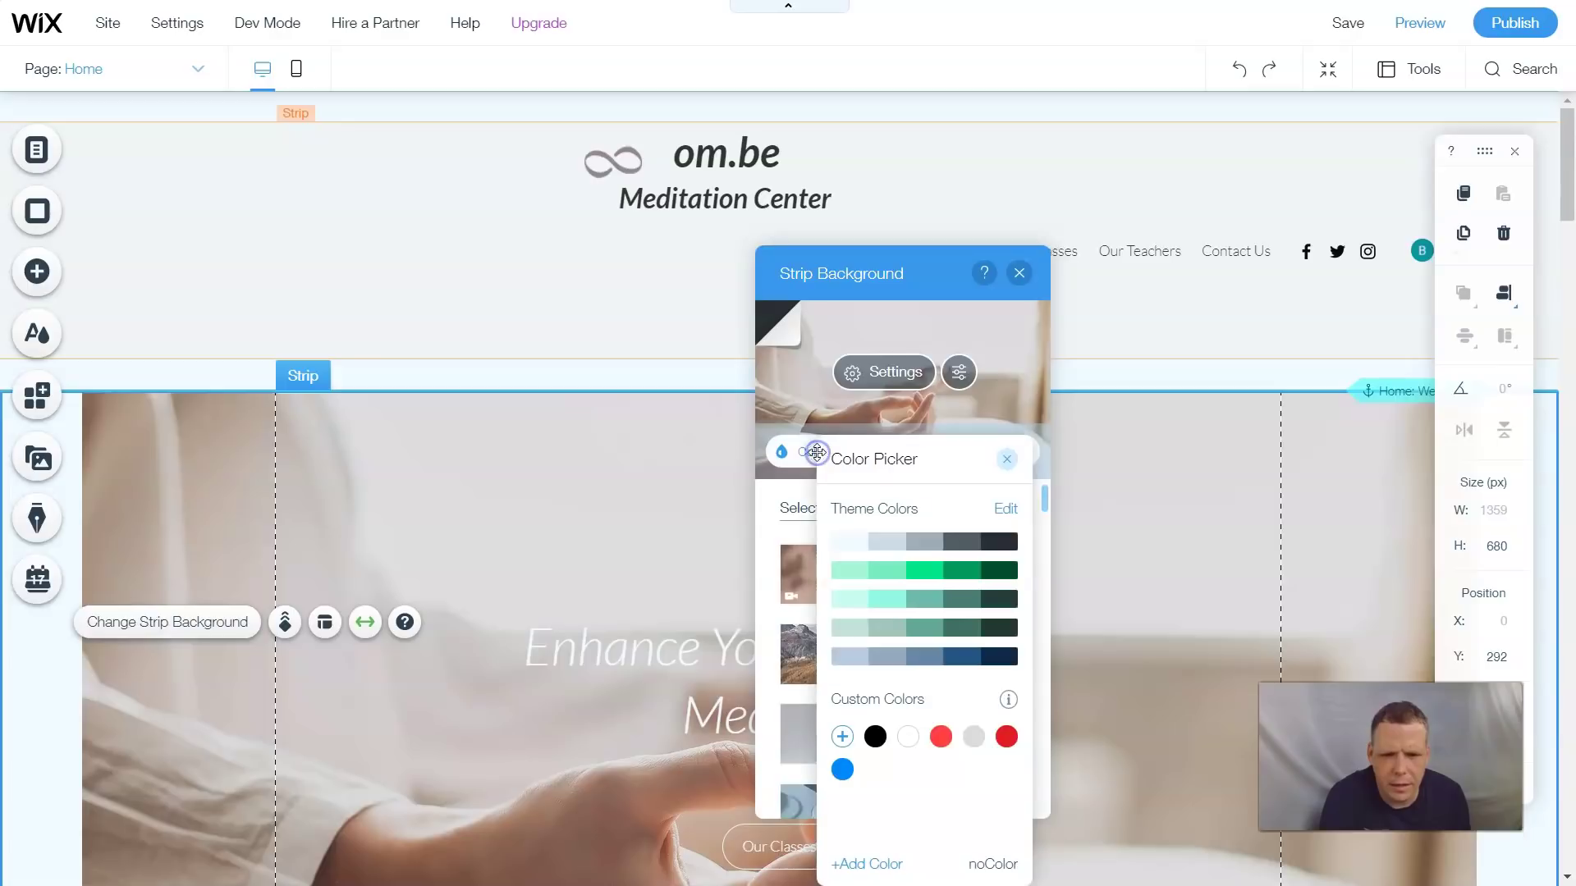
pyautogui.click(970, 543)
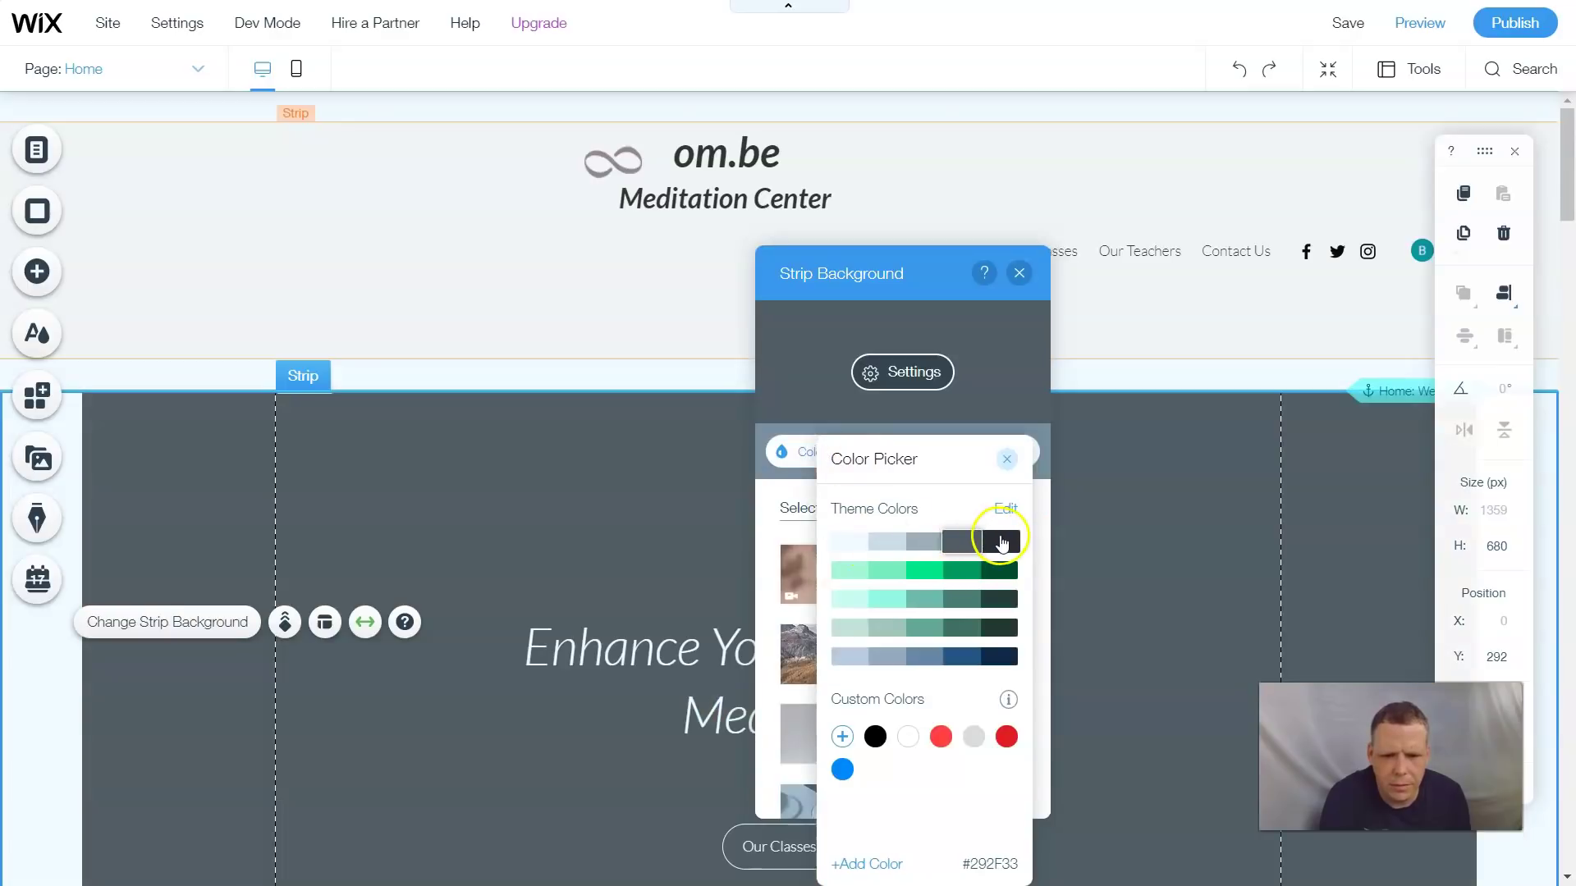
pyautogui.click(1001, 543)
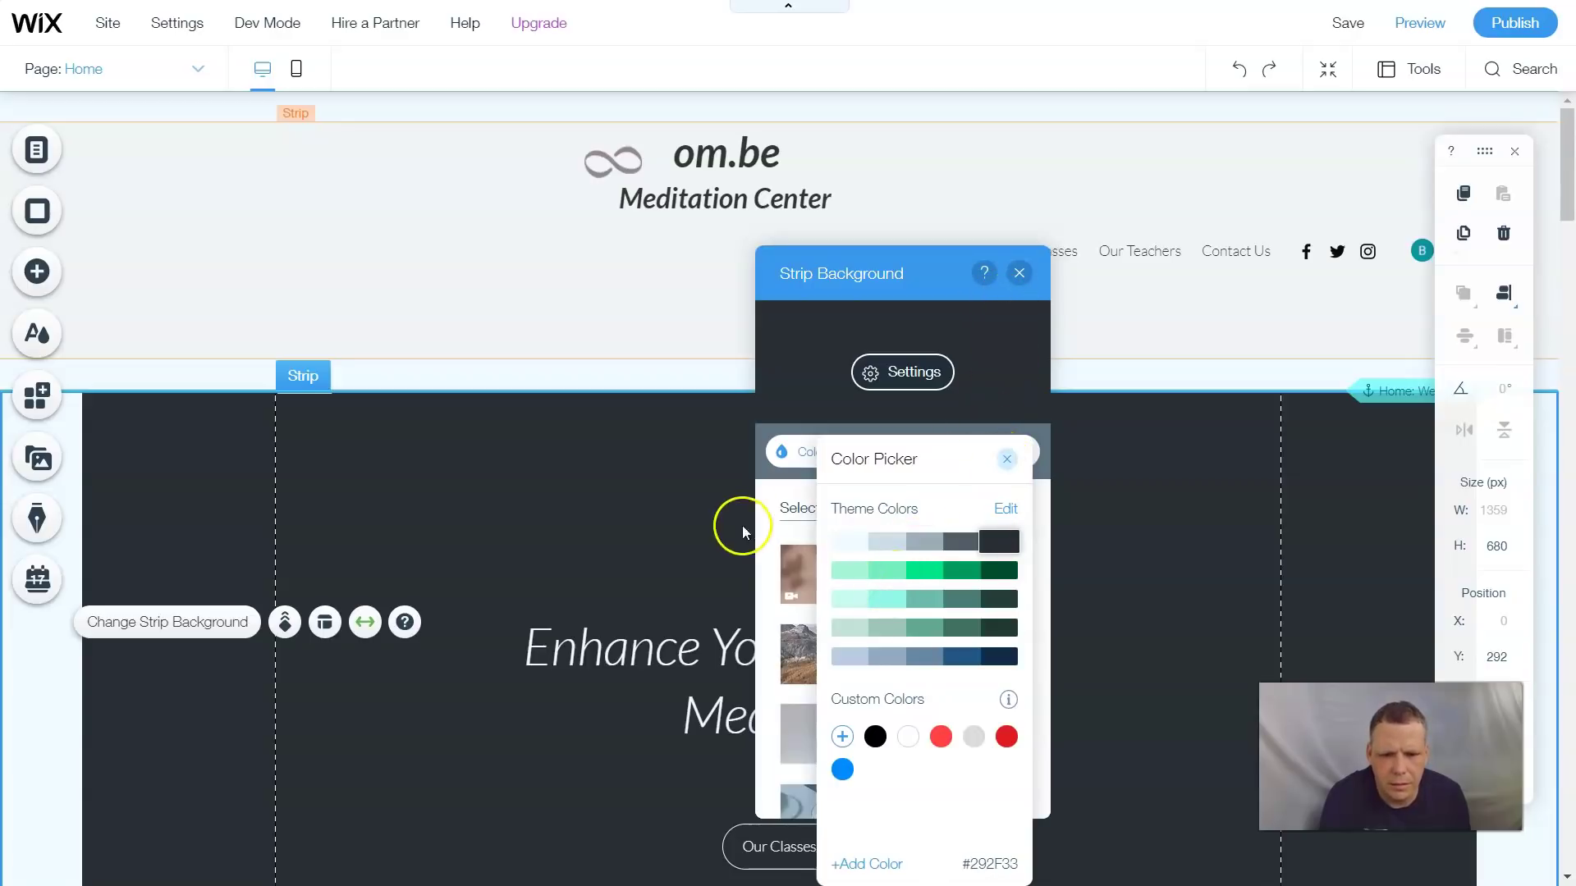
pyautogui.click(780, 525)
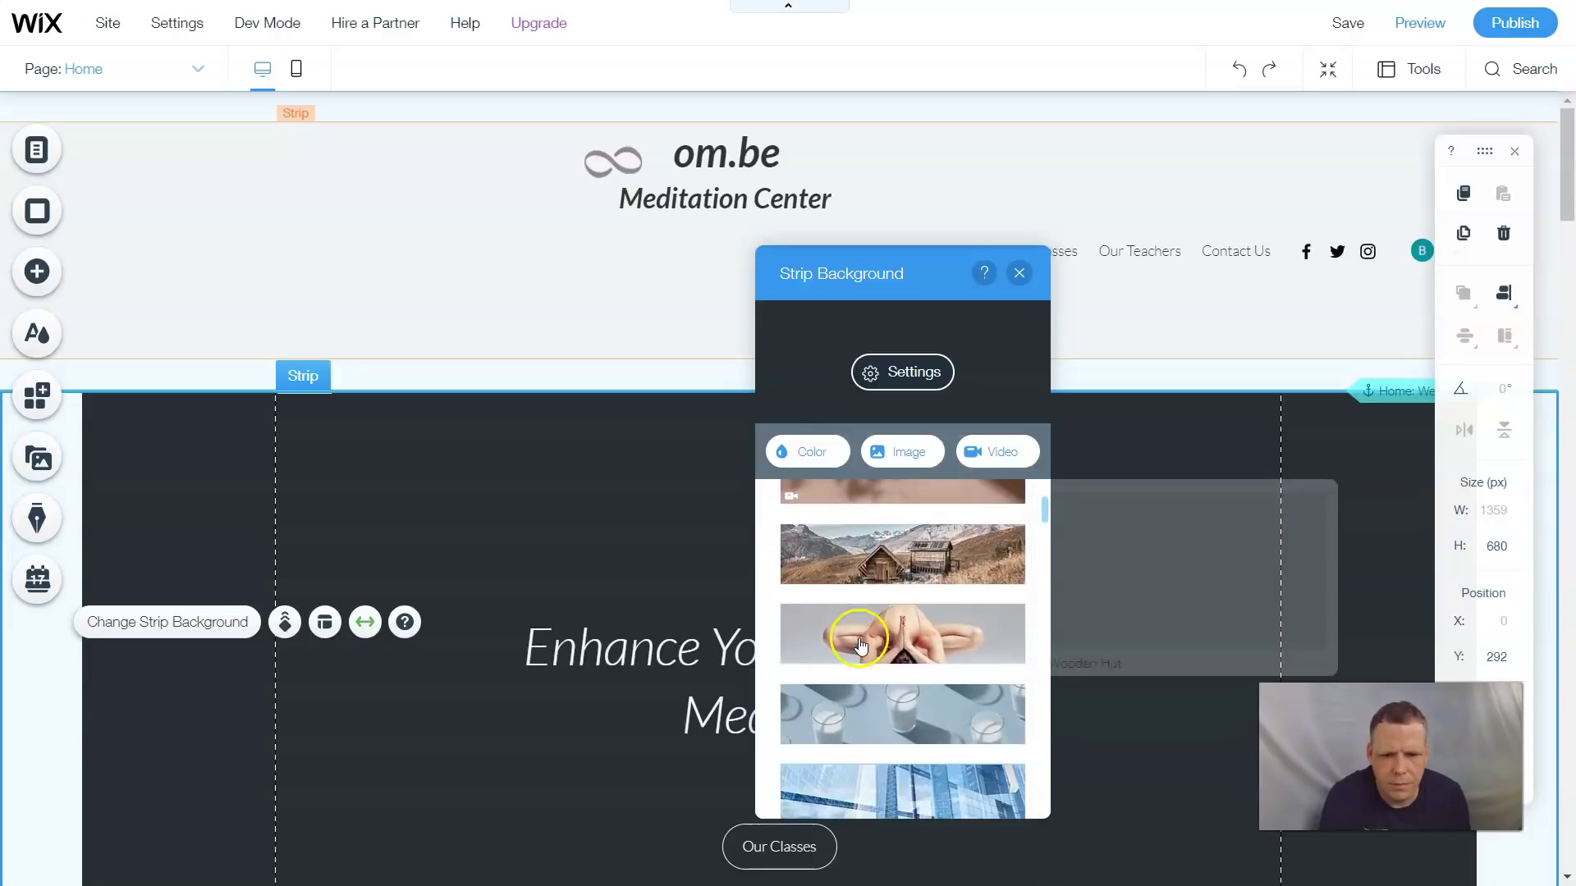
# Step: Apply the suggested image of the woman in a folded yoga pose as the hero strip's background and close the background settings
pyautogui.scroll(-2, 845, 615)
pyautogui.moveTo(906, 630)
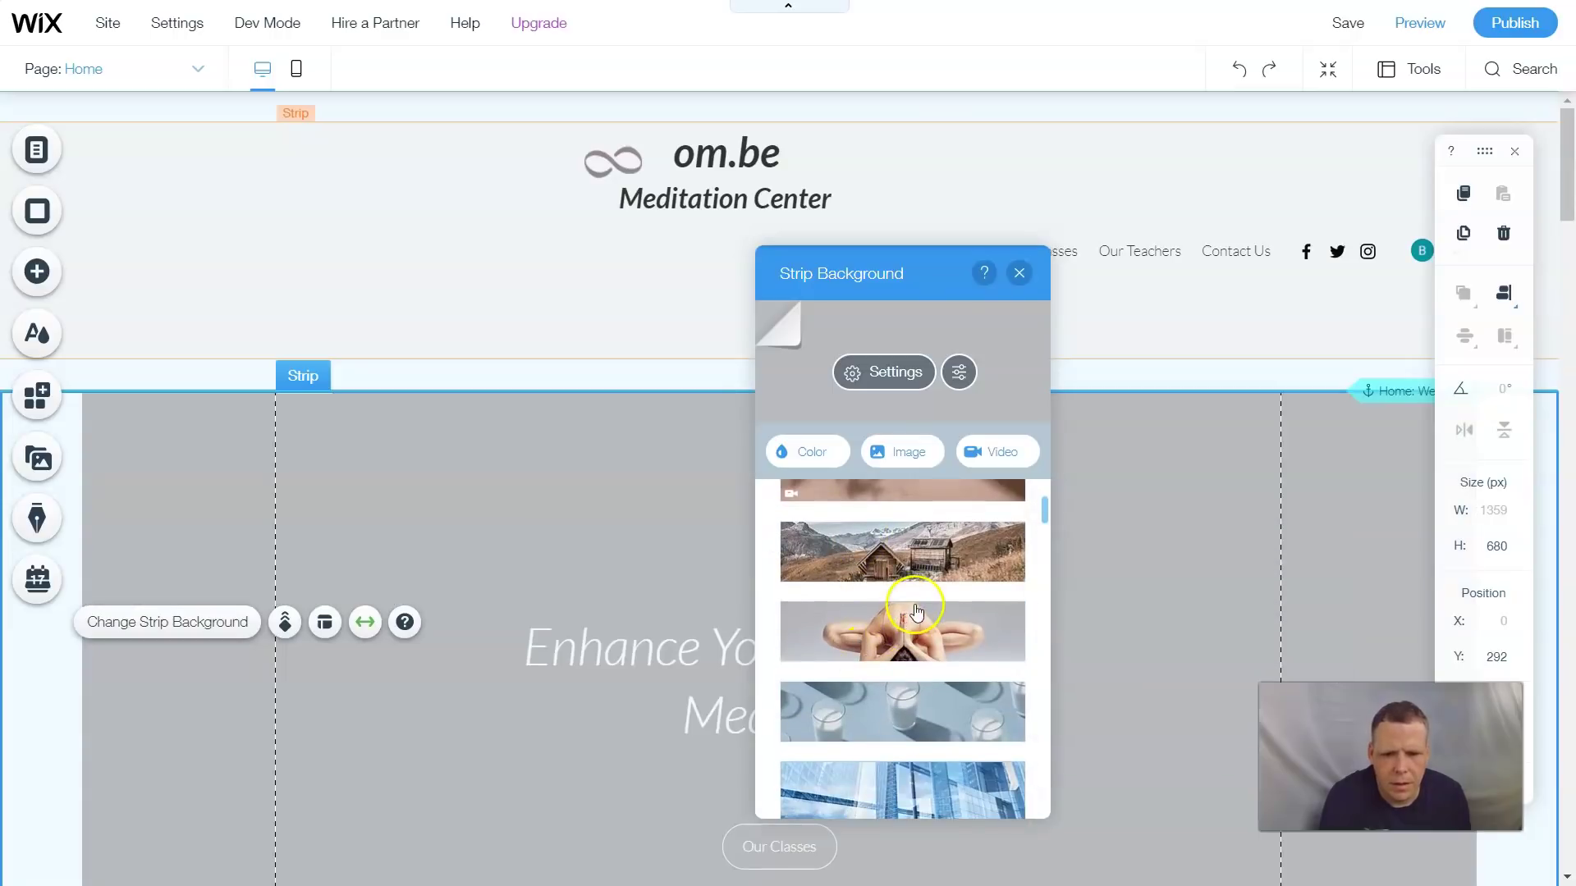
pyautogui.click(907, 631)
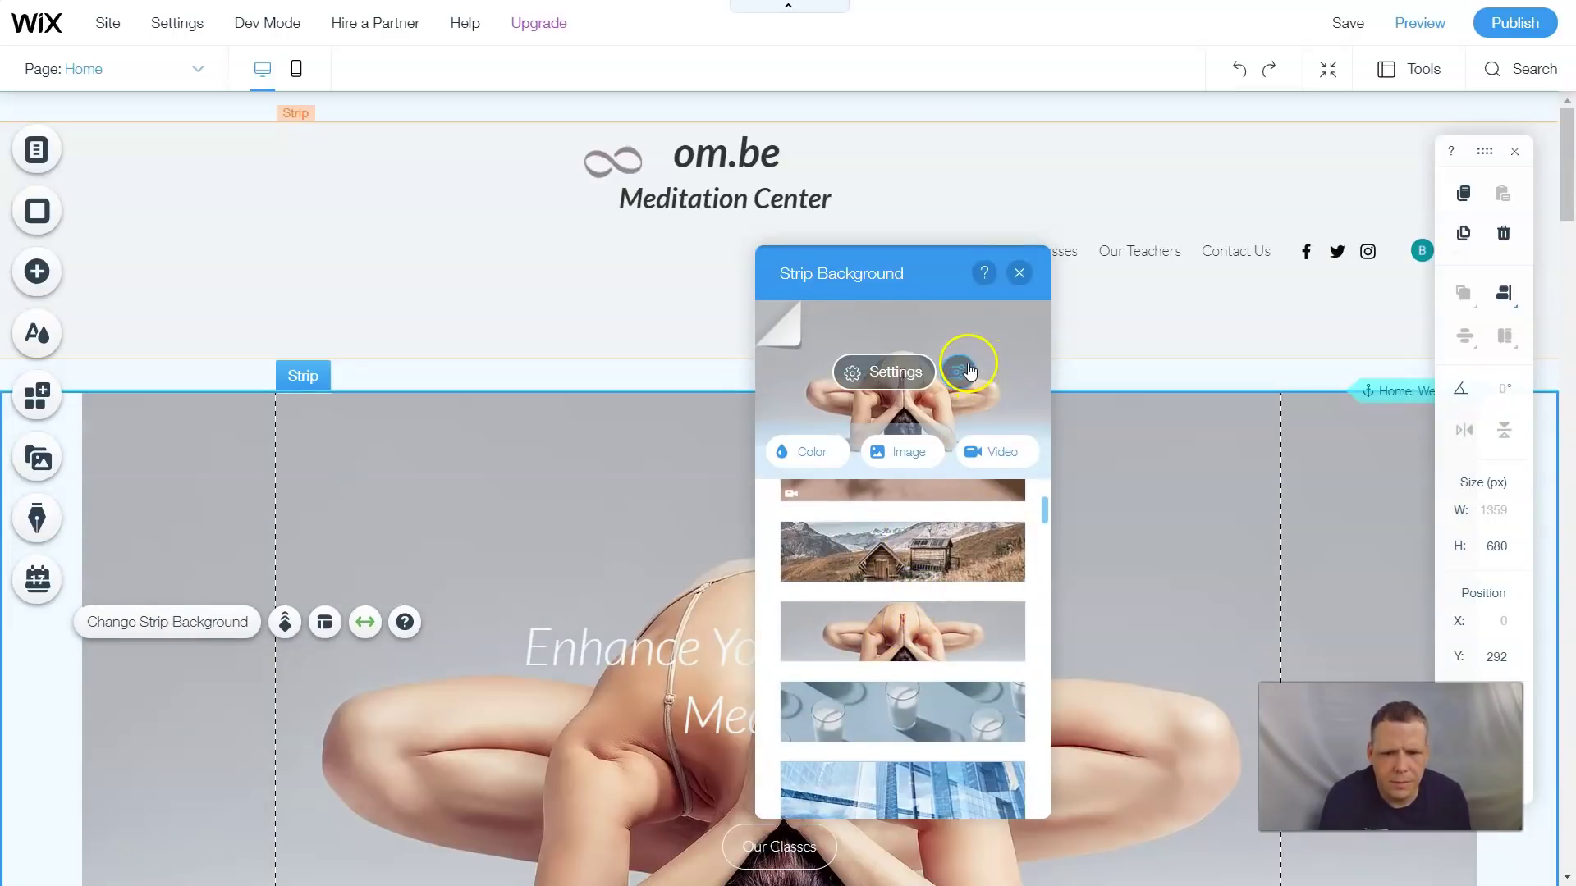
pyautogui.click(1019, 273)
# Step: Color the hero heading "Enhance Your Happiness. Meditate." with the bright green theme color #00E689
pyautogui.scroll(-3, 821, 615)
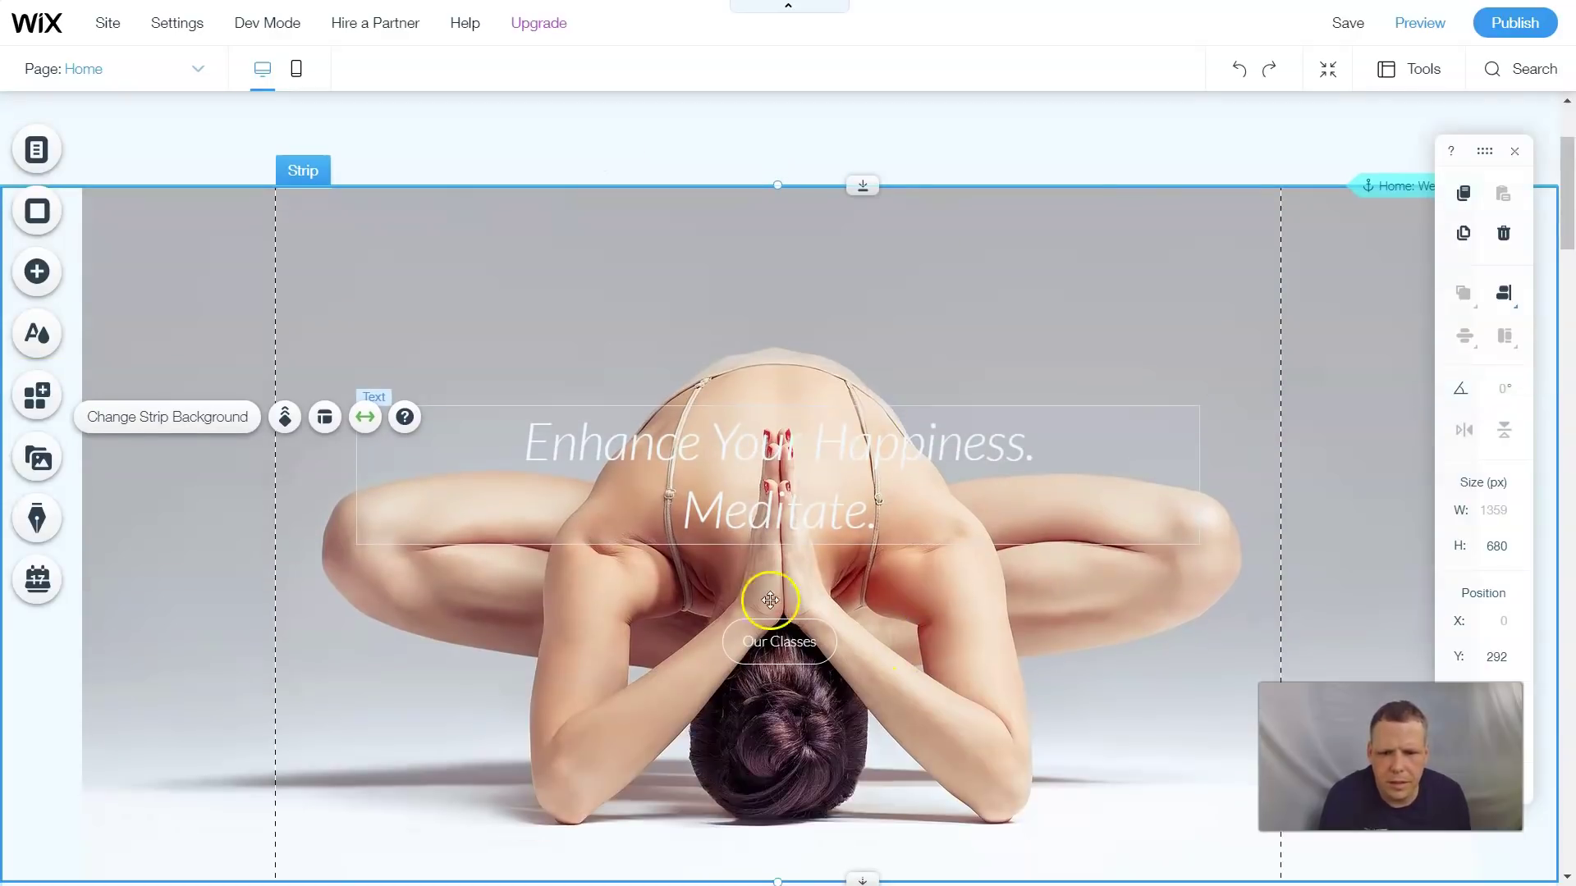
pyautogui.click(772, 491)
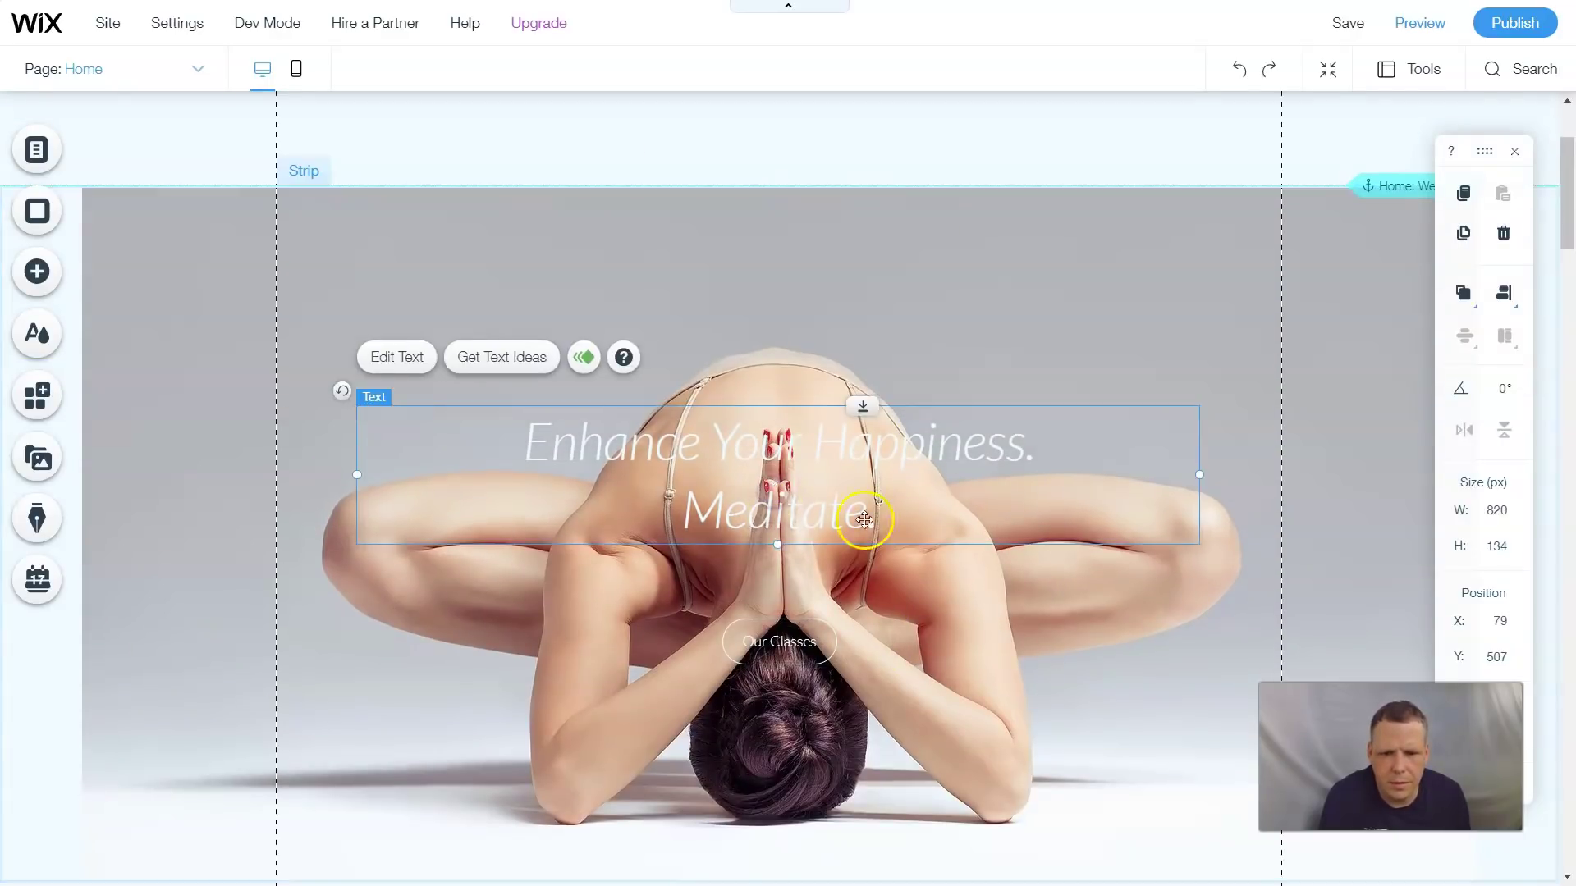
pyautogui.doubleClick(907, 512)
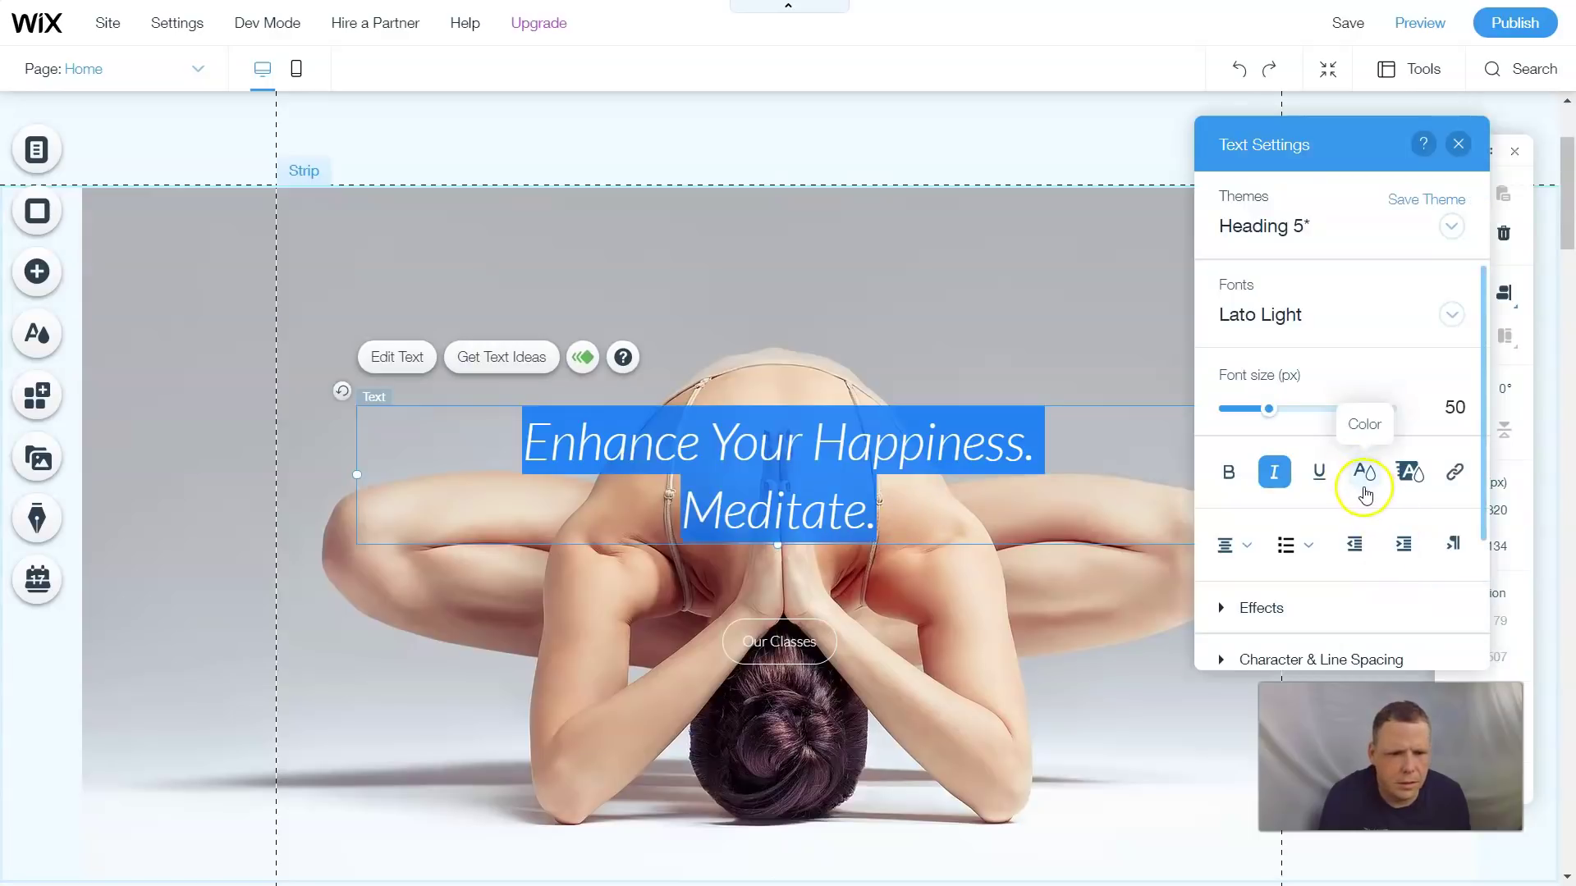
pyautogui.click(1363, 474)
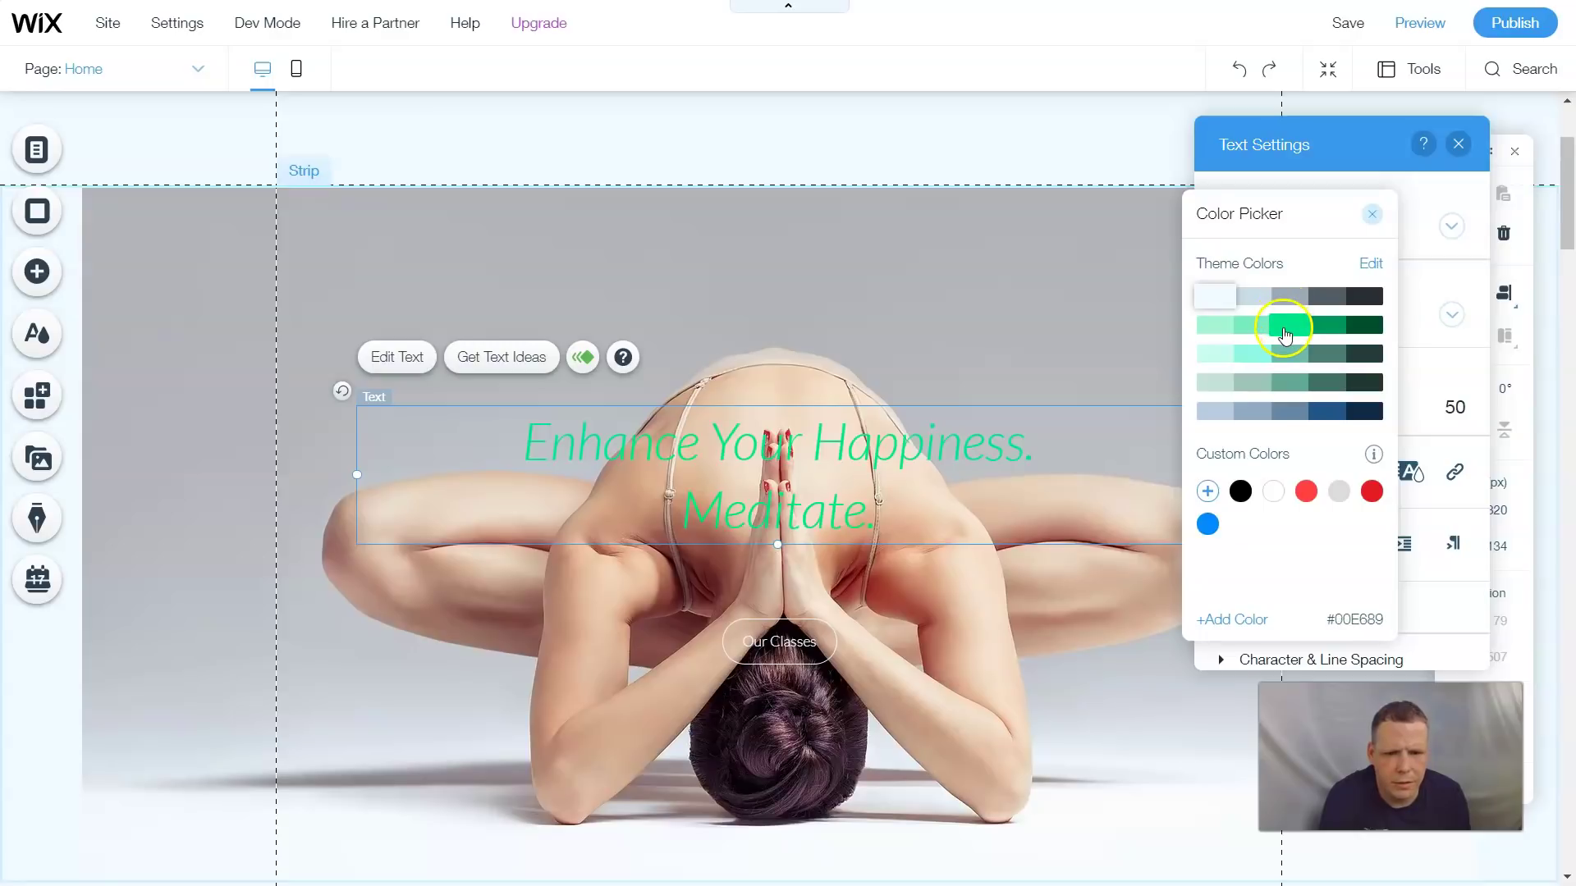
pyautogui.press('Escape')
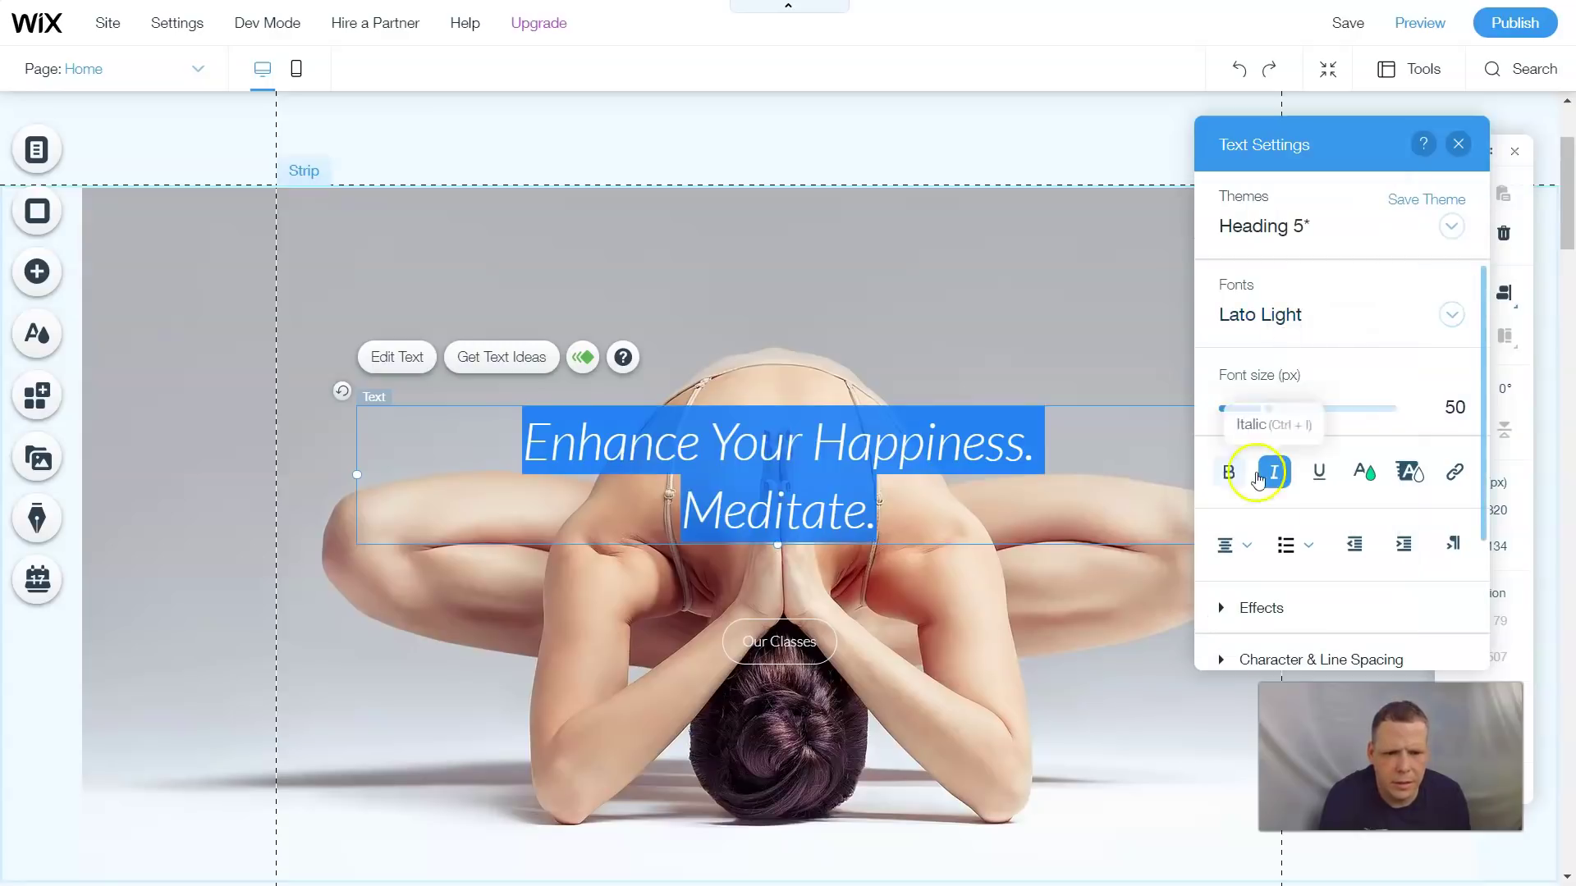
# Step: Make the hero heading bold and change its font to Lobster
pyautogui.click(1220, 480)
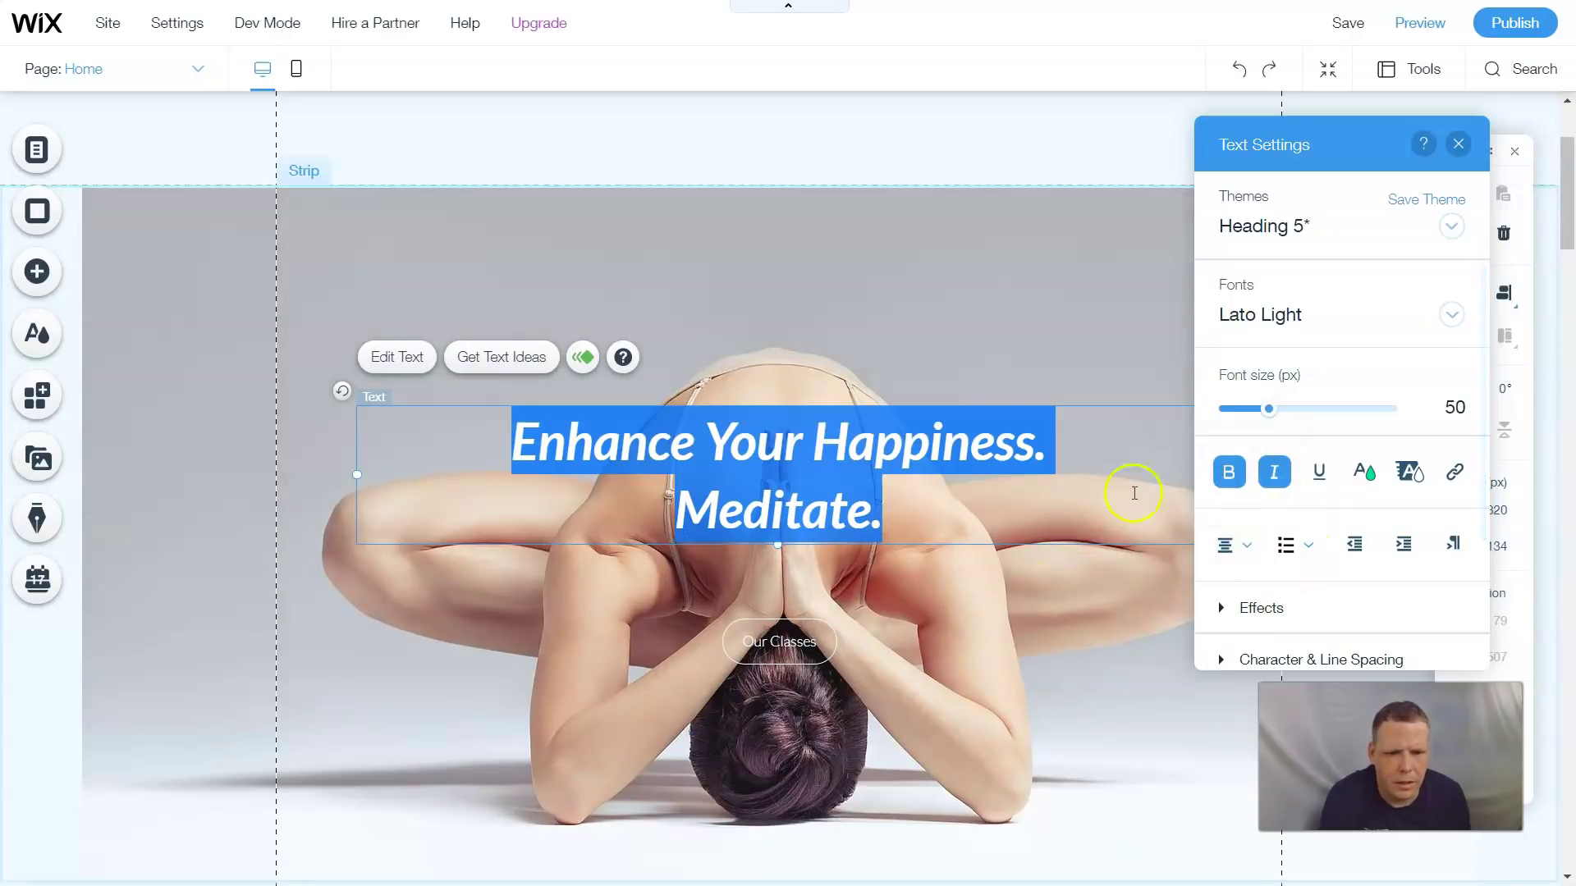
pyautogui.click(1343, 325)
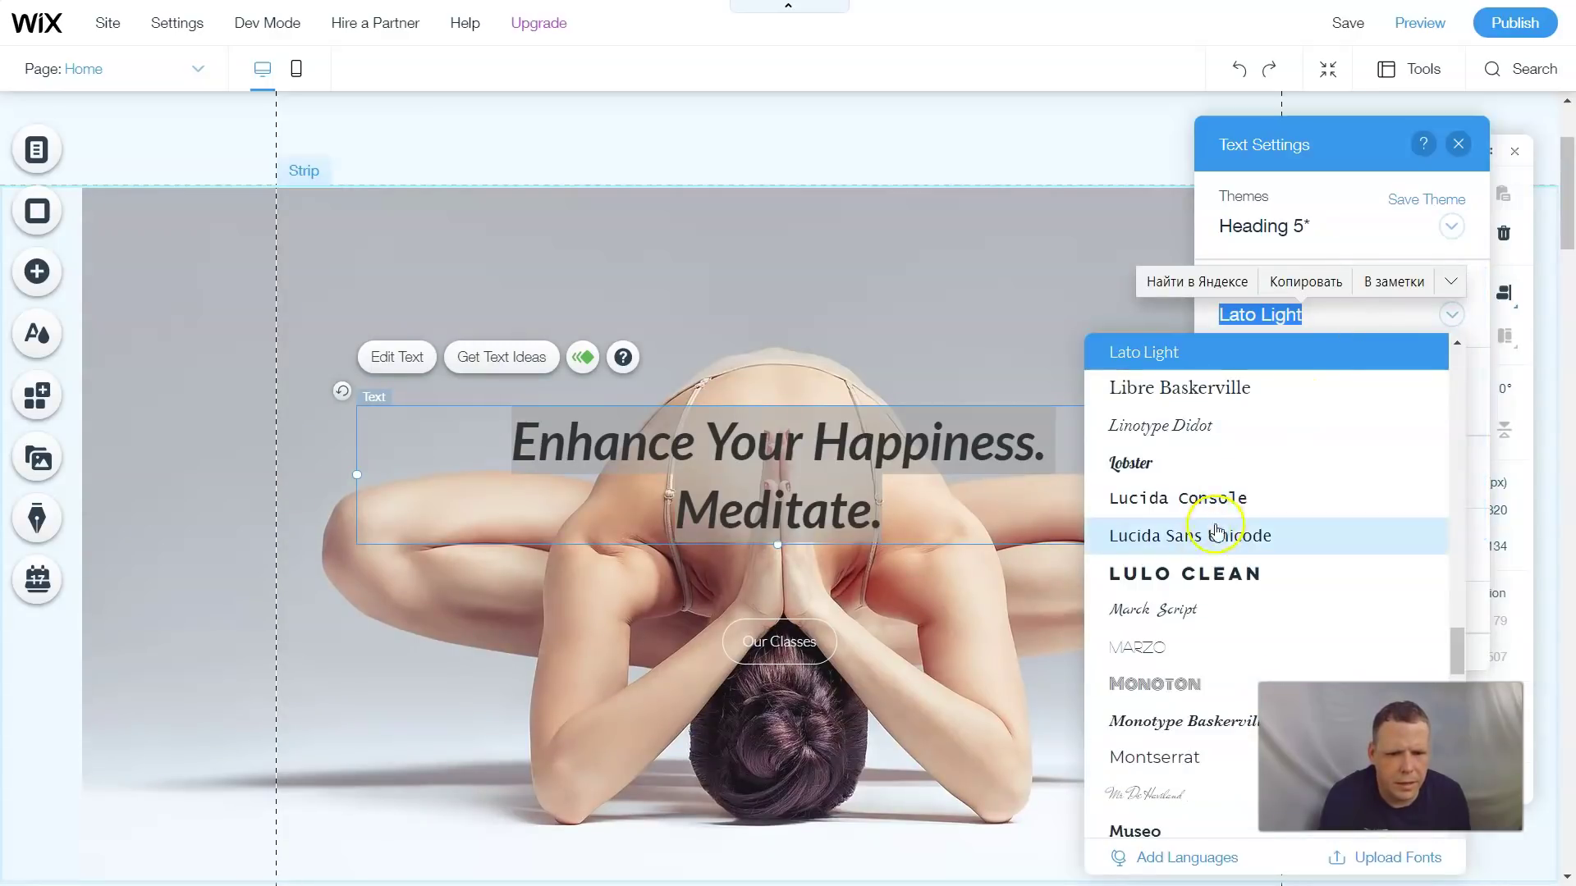
pyautogui.click(1152, 463)
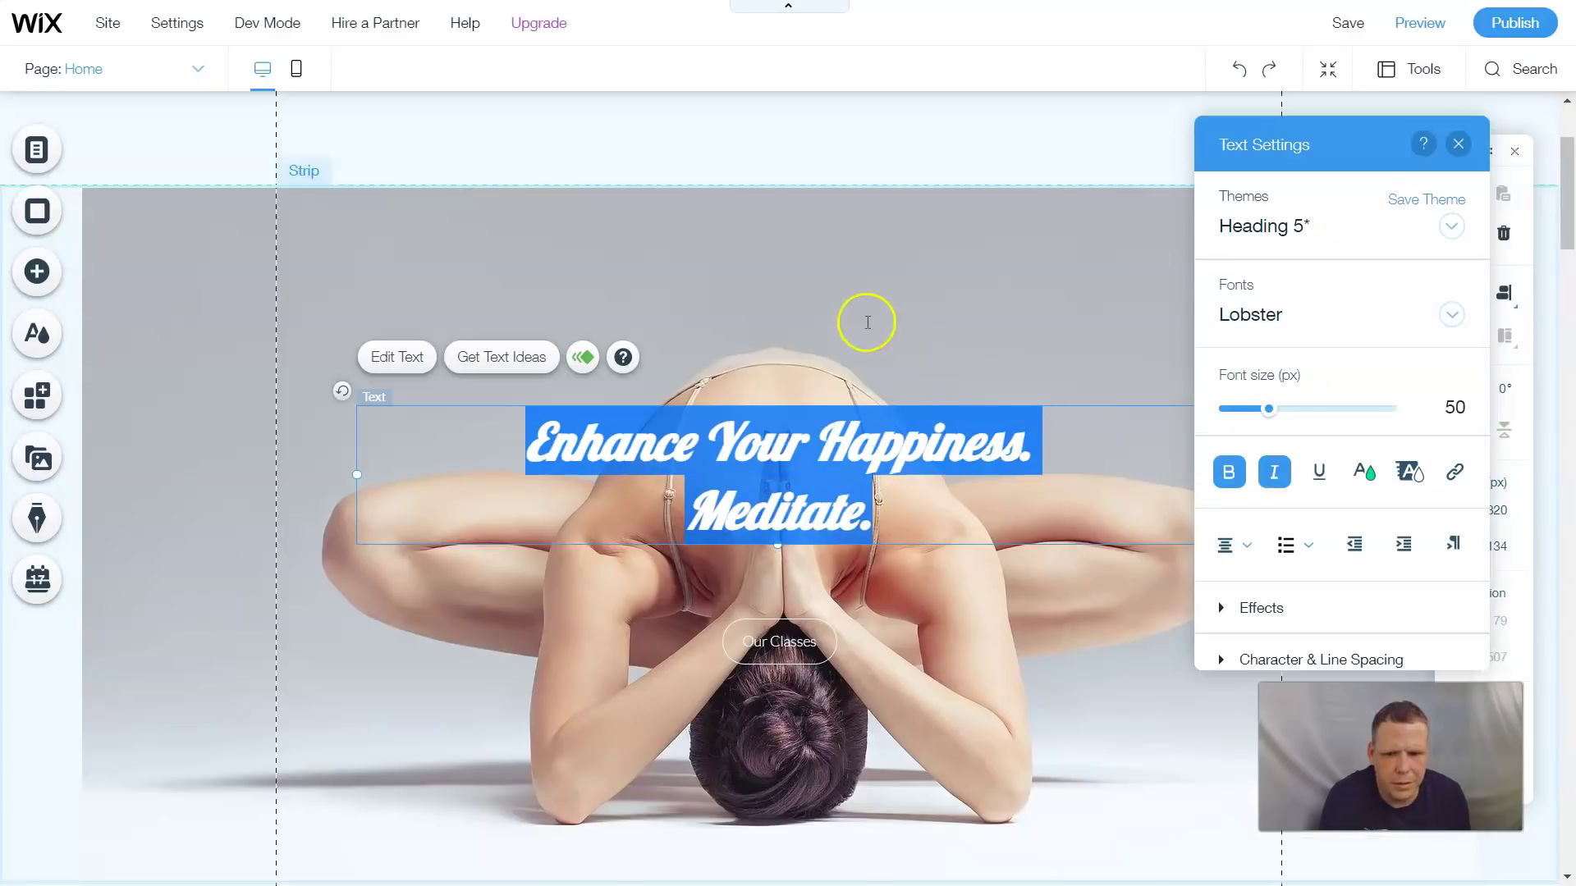
# Step: Finish editing the hero heading and move it above the woman's back, to about X 94, Y 313
pyautogui.click(784, 451)
pyautogui.click(775, 466)
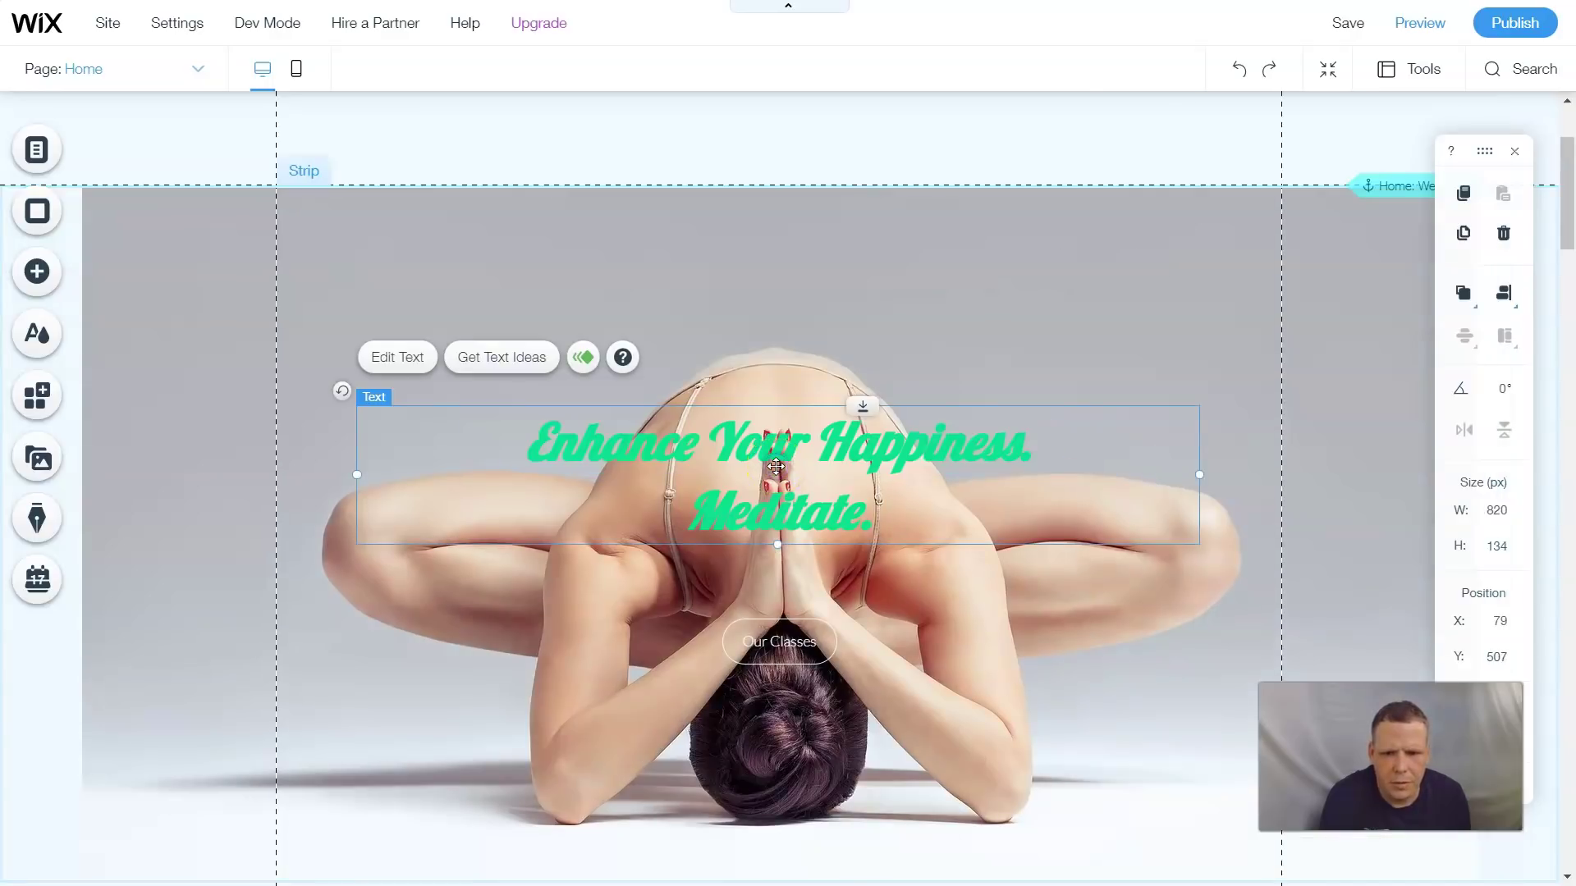
pyautogui.moveTo(783, 393); pyautogui.dragTo(791, 267)
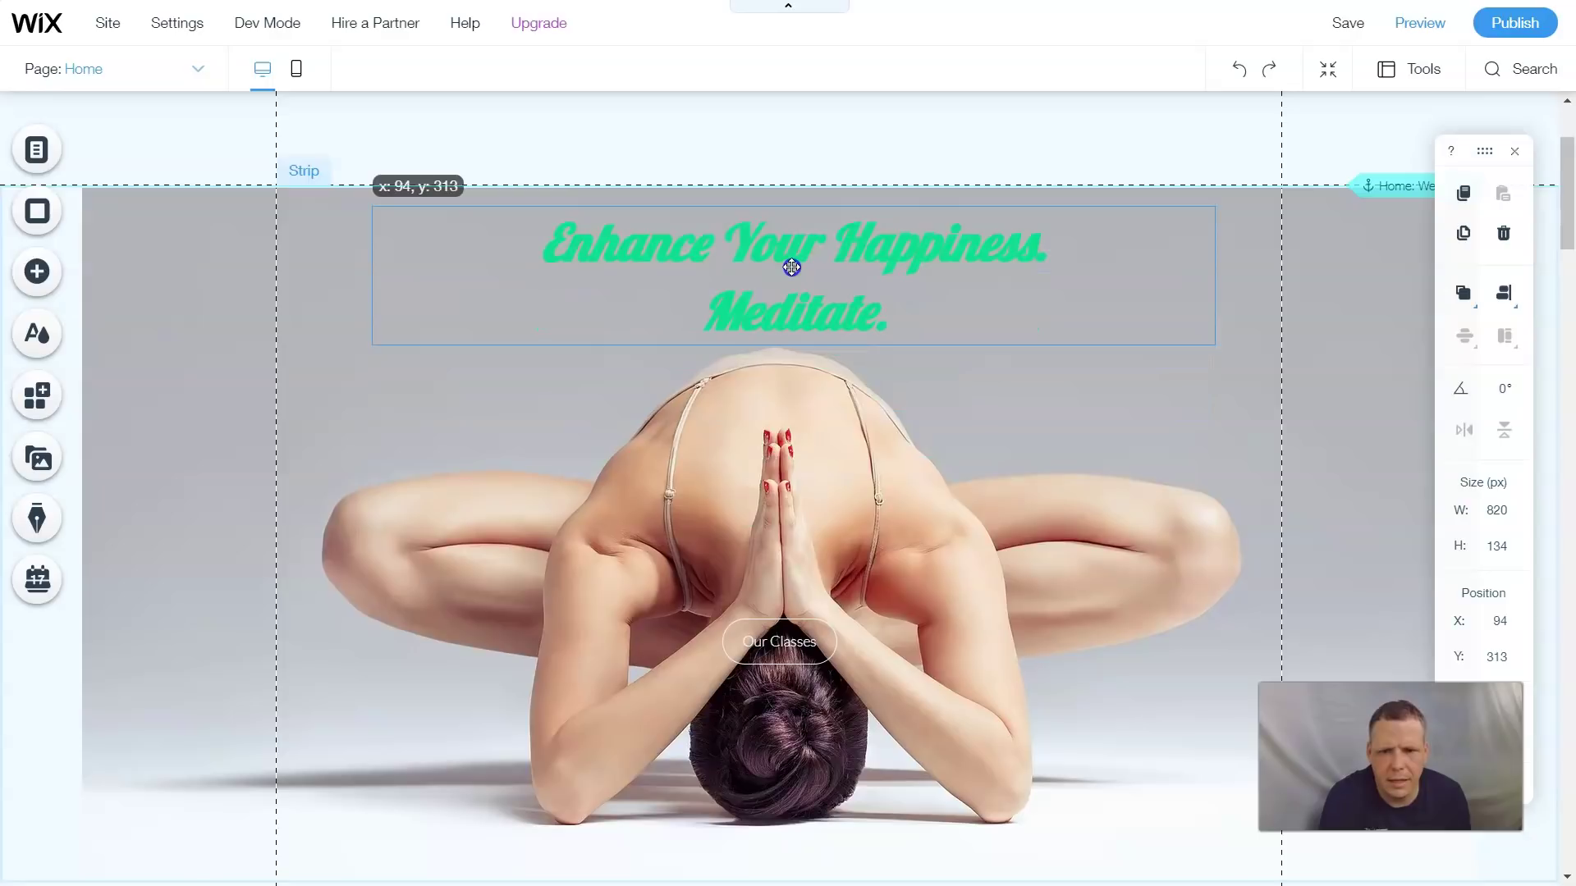
pyautogui.click(15, 680)
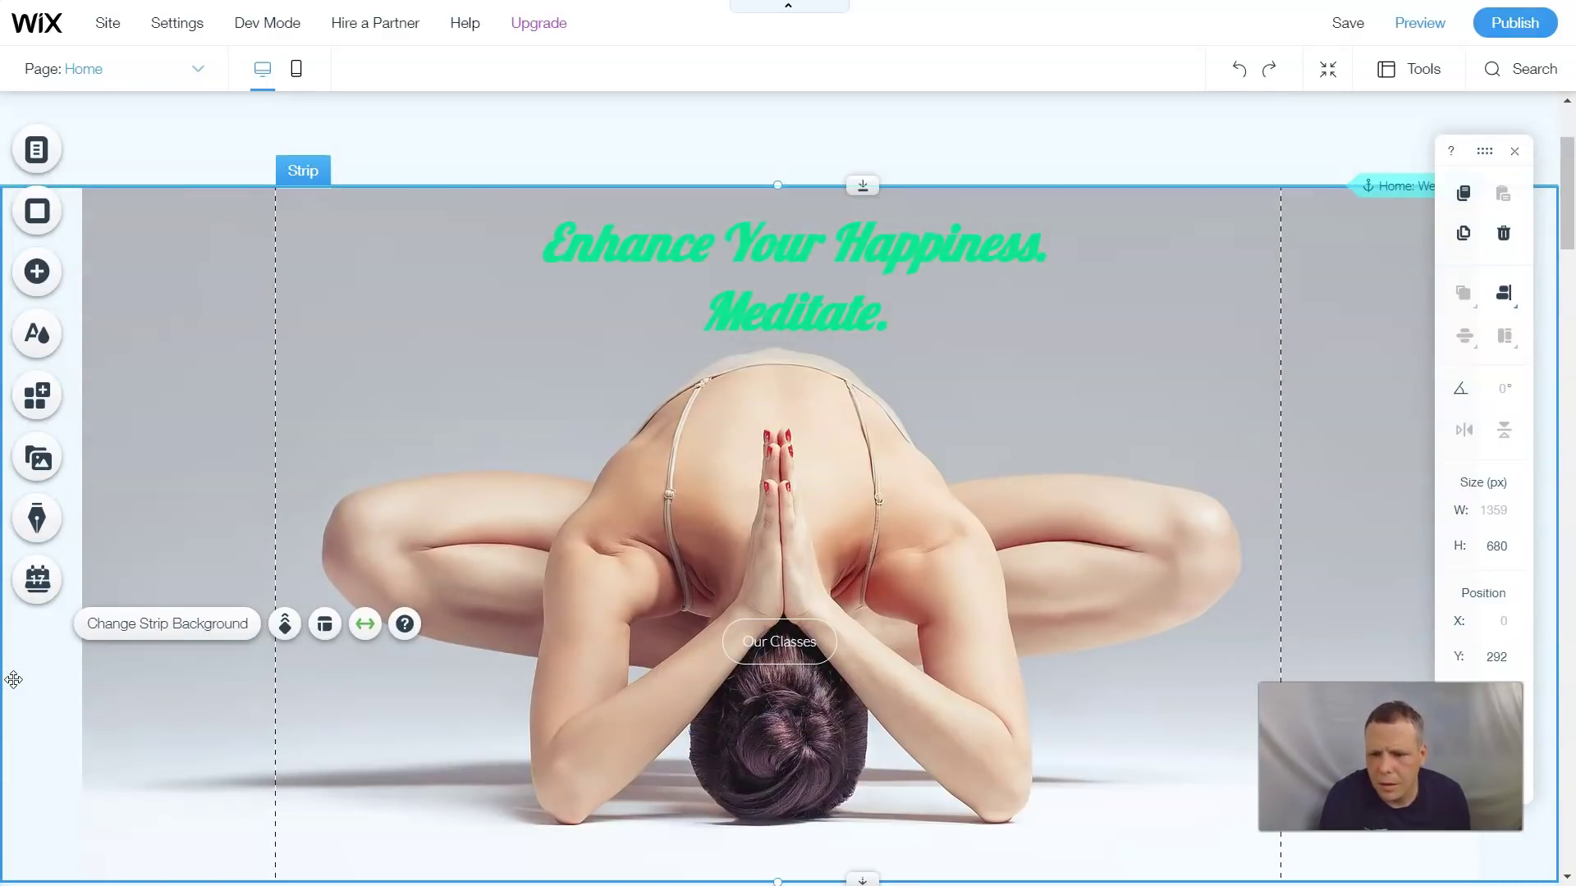
pyautogui.click(215, 624)
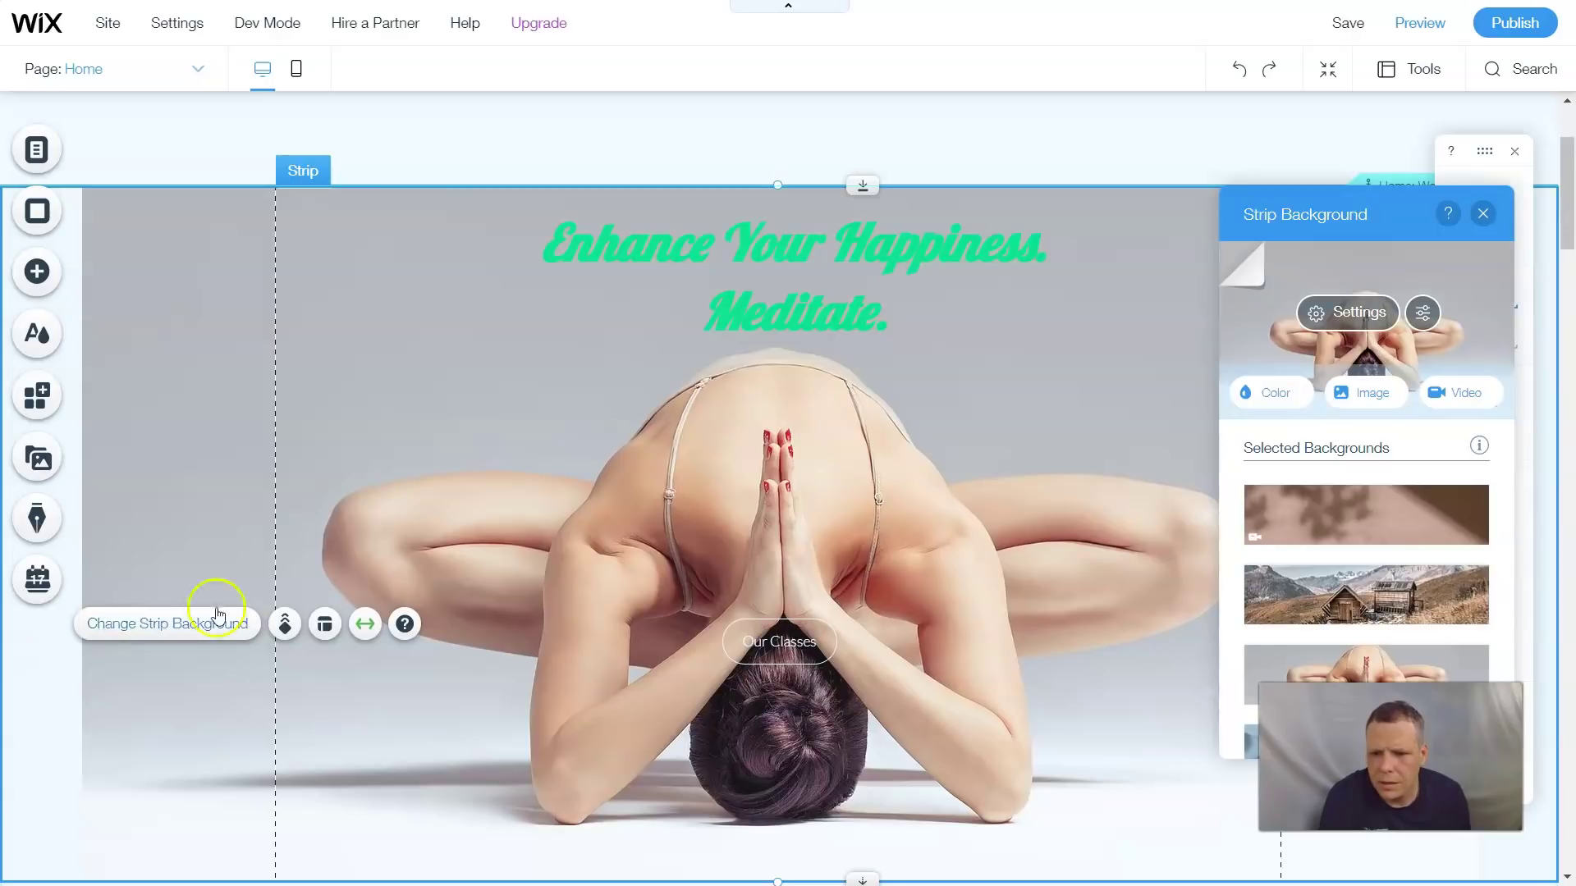
pyautogui.click(1482, 215)
# Step: Set the Home page's background color to the second-darkest grey theme color
pyautogui.scroll(3, 788, 398)
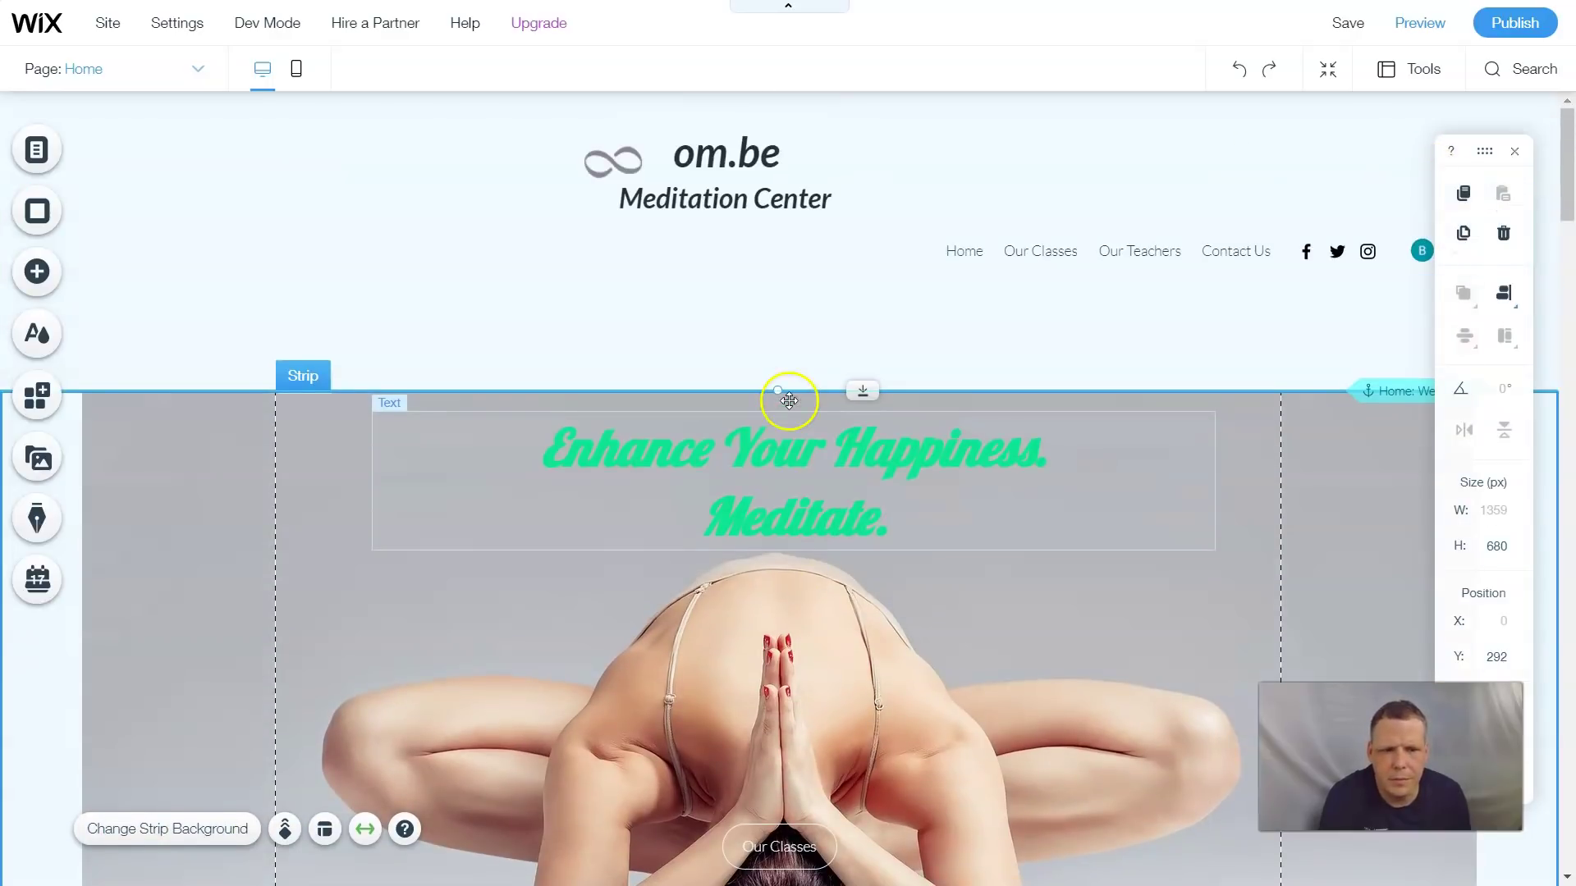
pyautogui.click(45, 228)
pyautogui.click(161, 319)
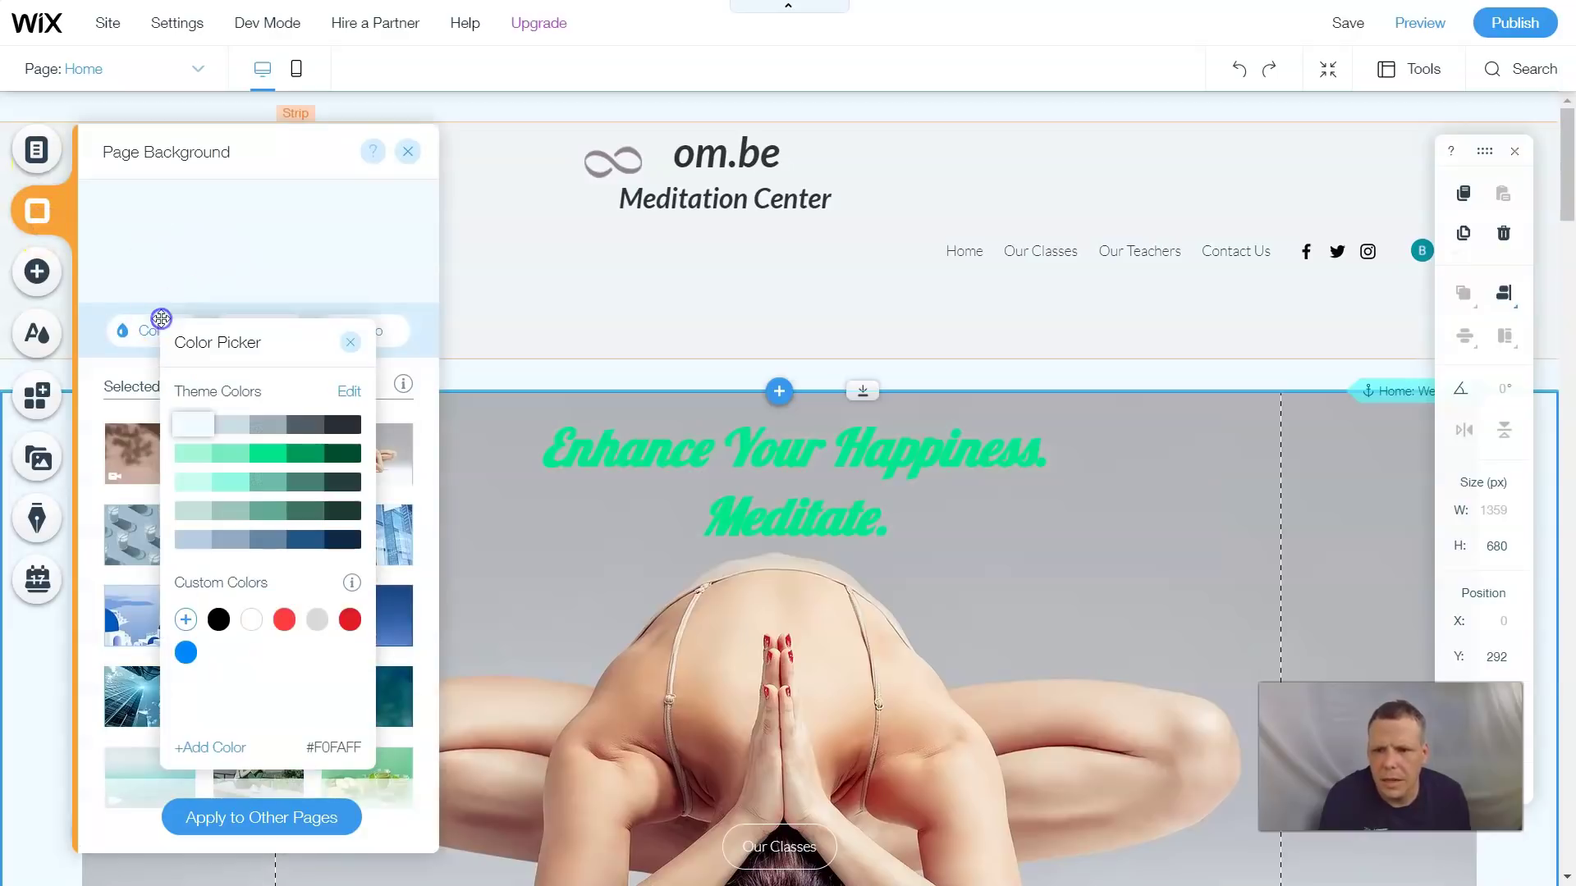
pyautogui.click(316, 435)
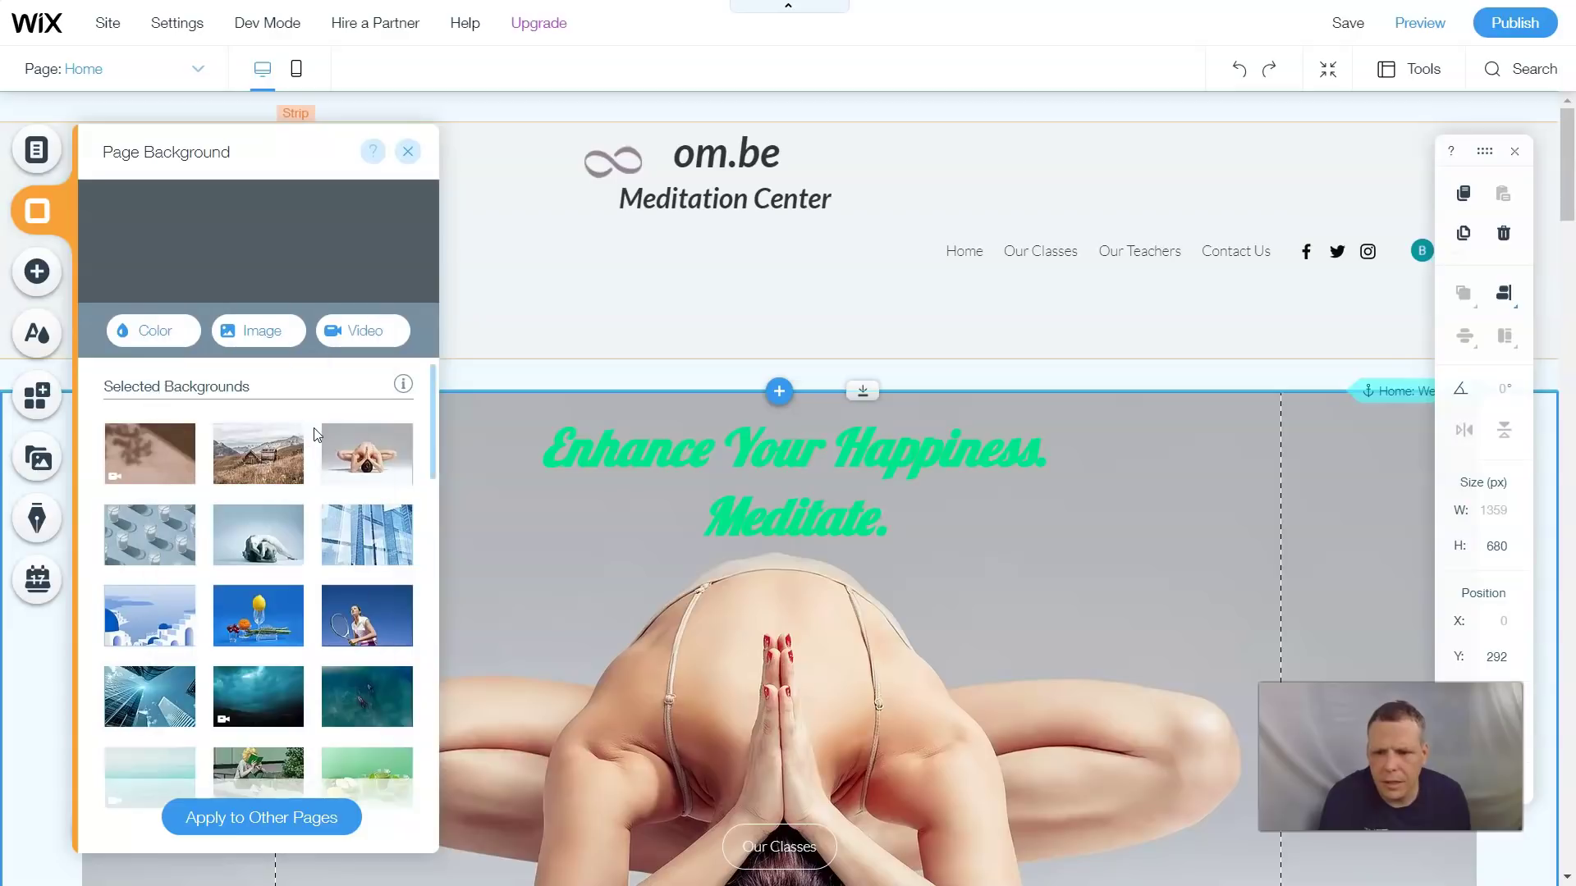
# Step: Apply the Home page's background color to all other pages and close the page background settings
pyautogui.click(310, 825)
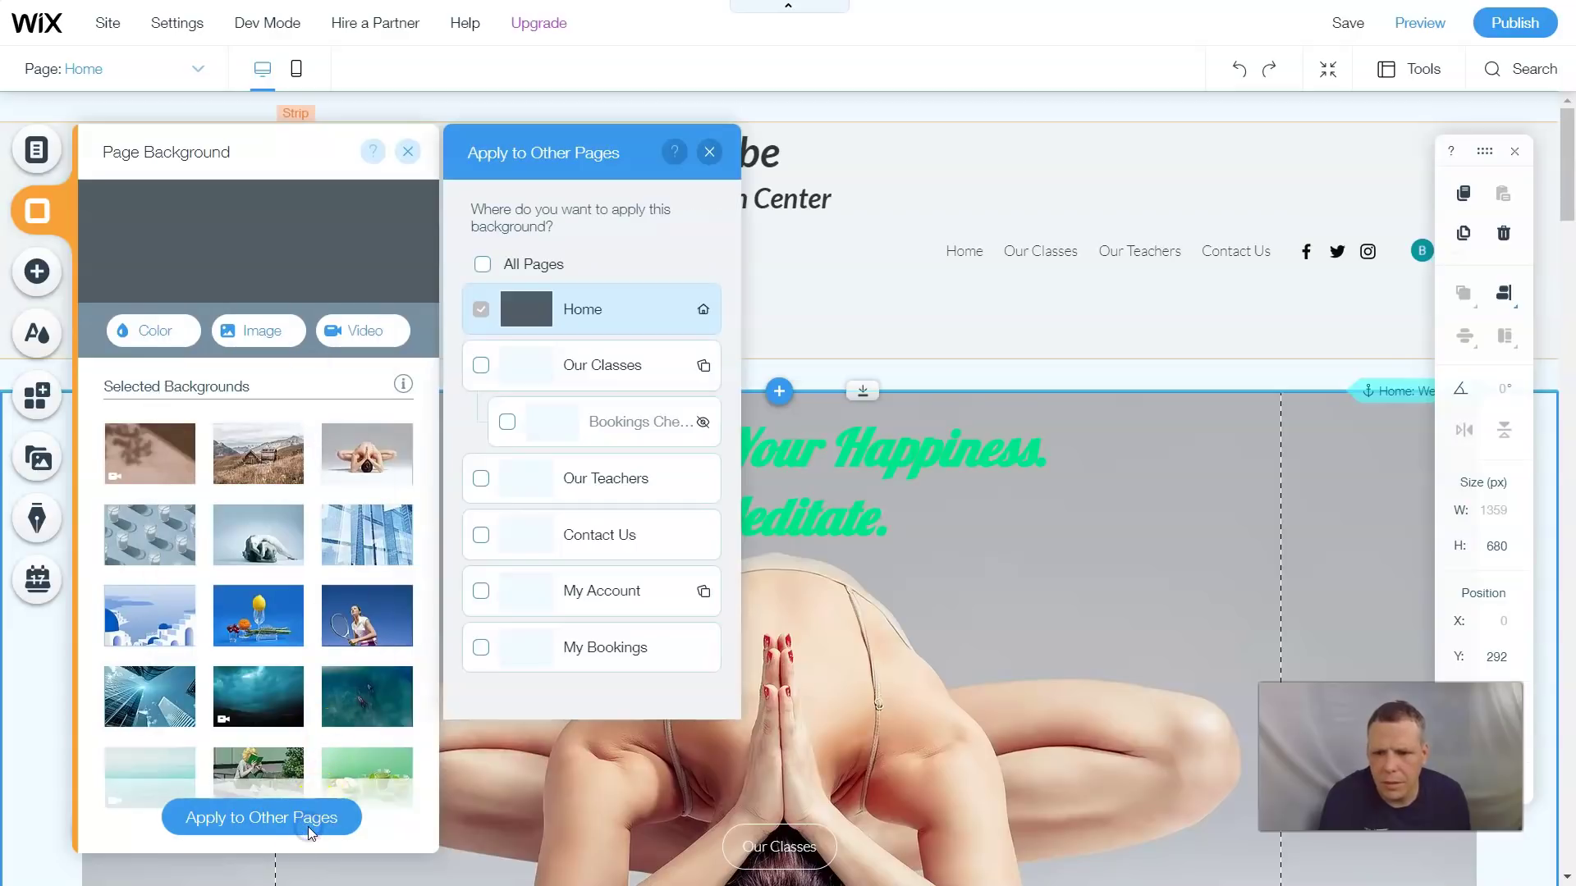
pyautogui.click(481, 266)
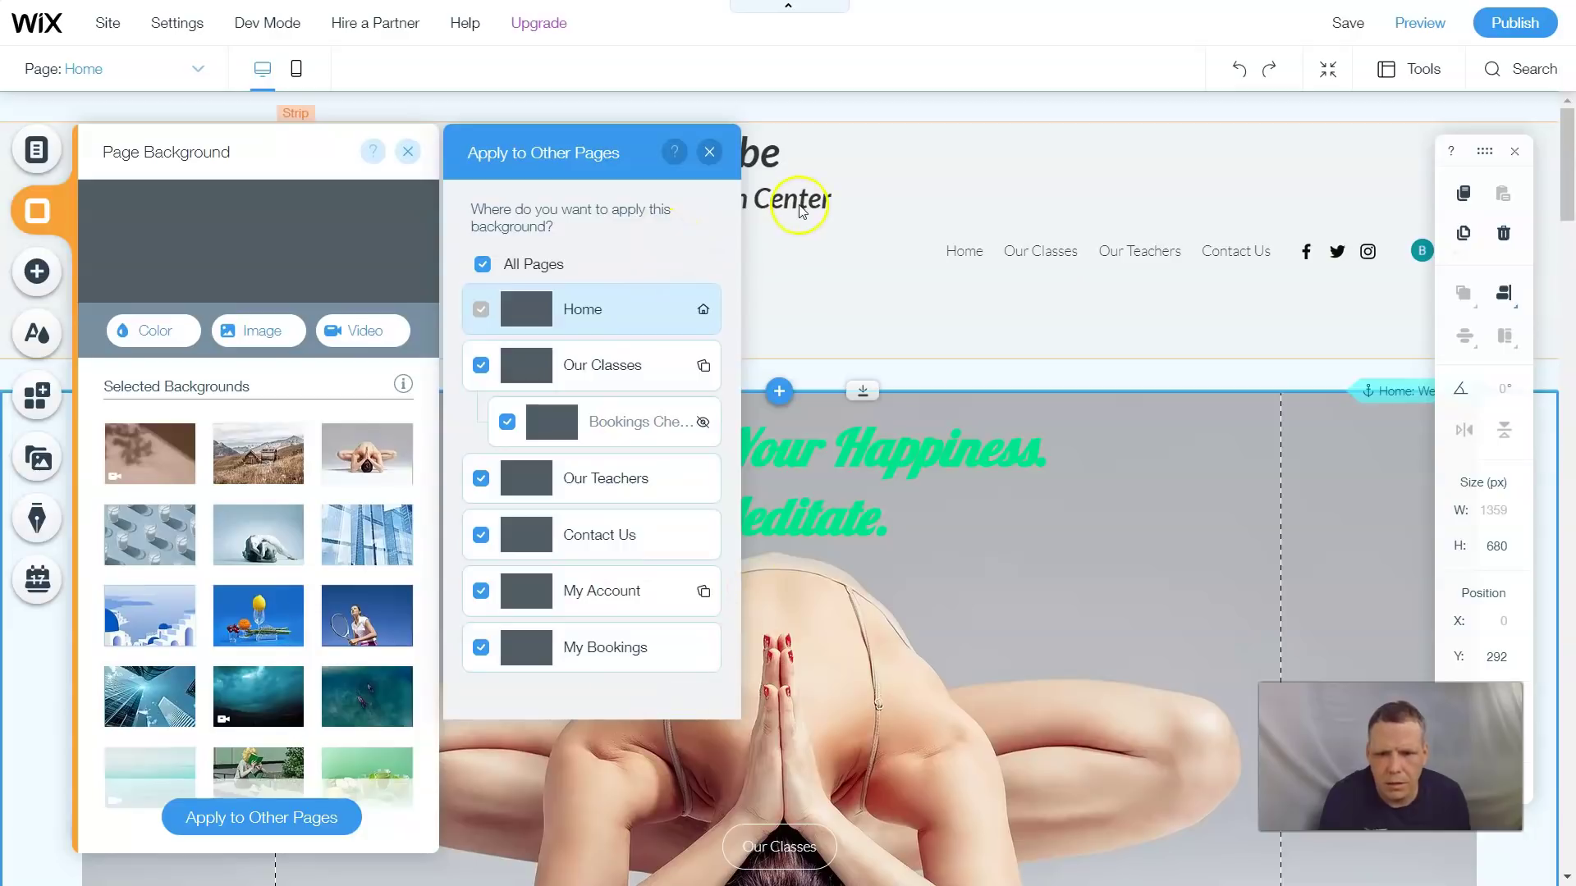
pyautogui.click(708, 153)
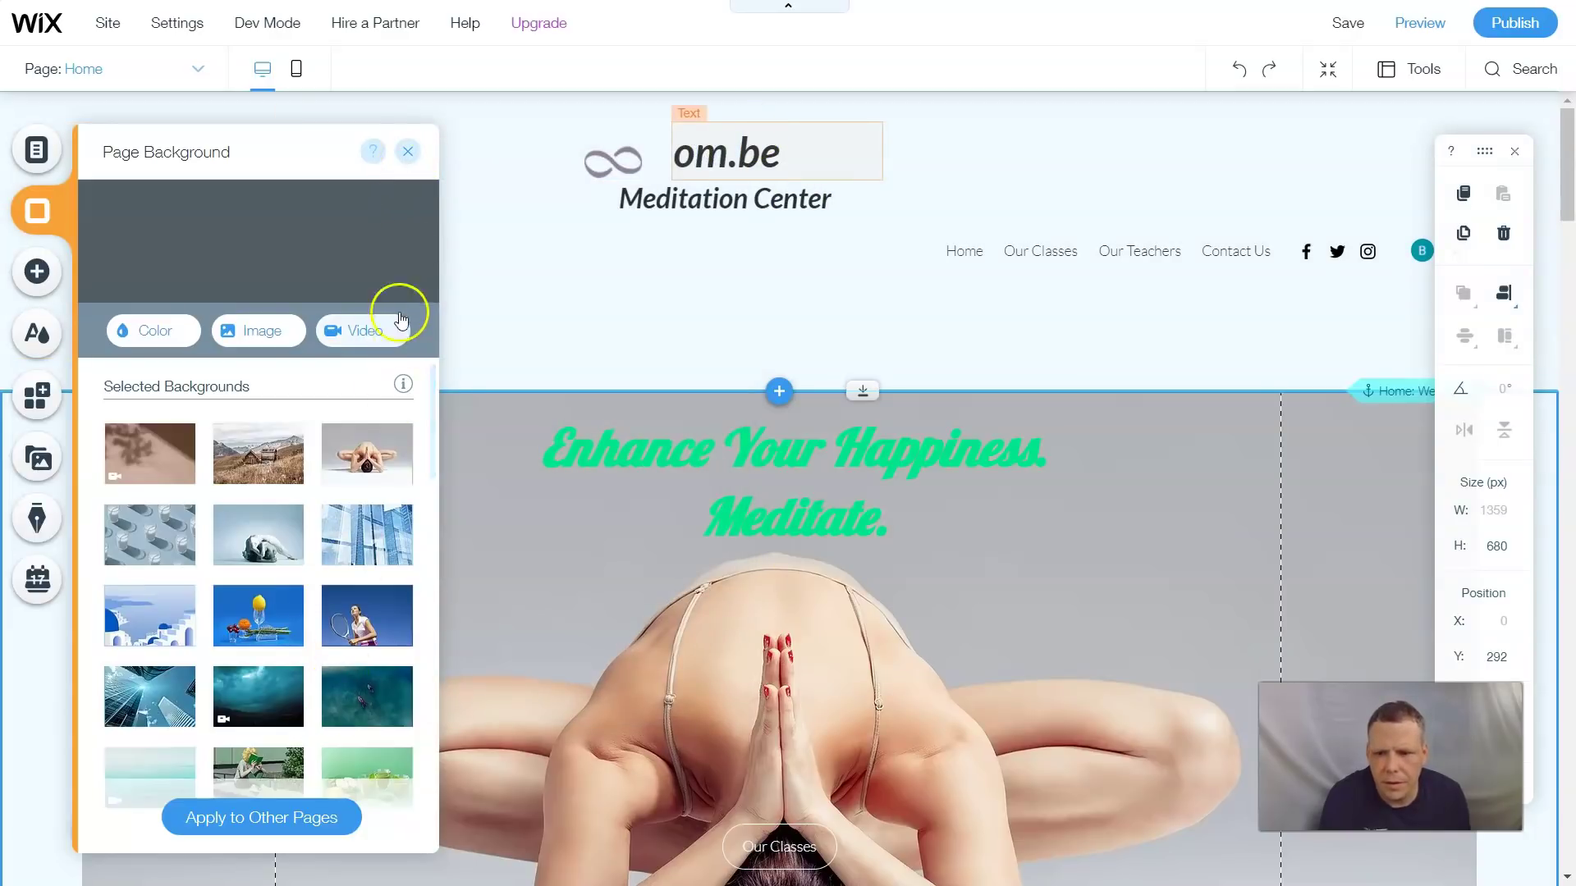
pyautogui.click(413, 155)
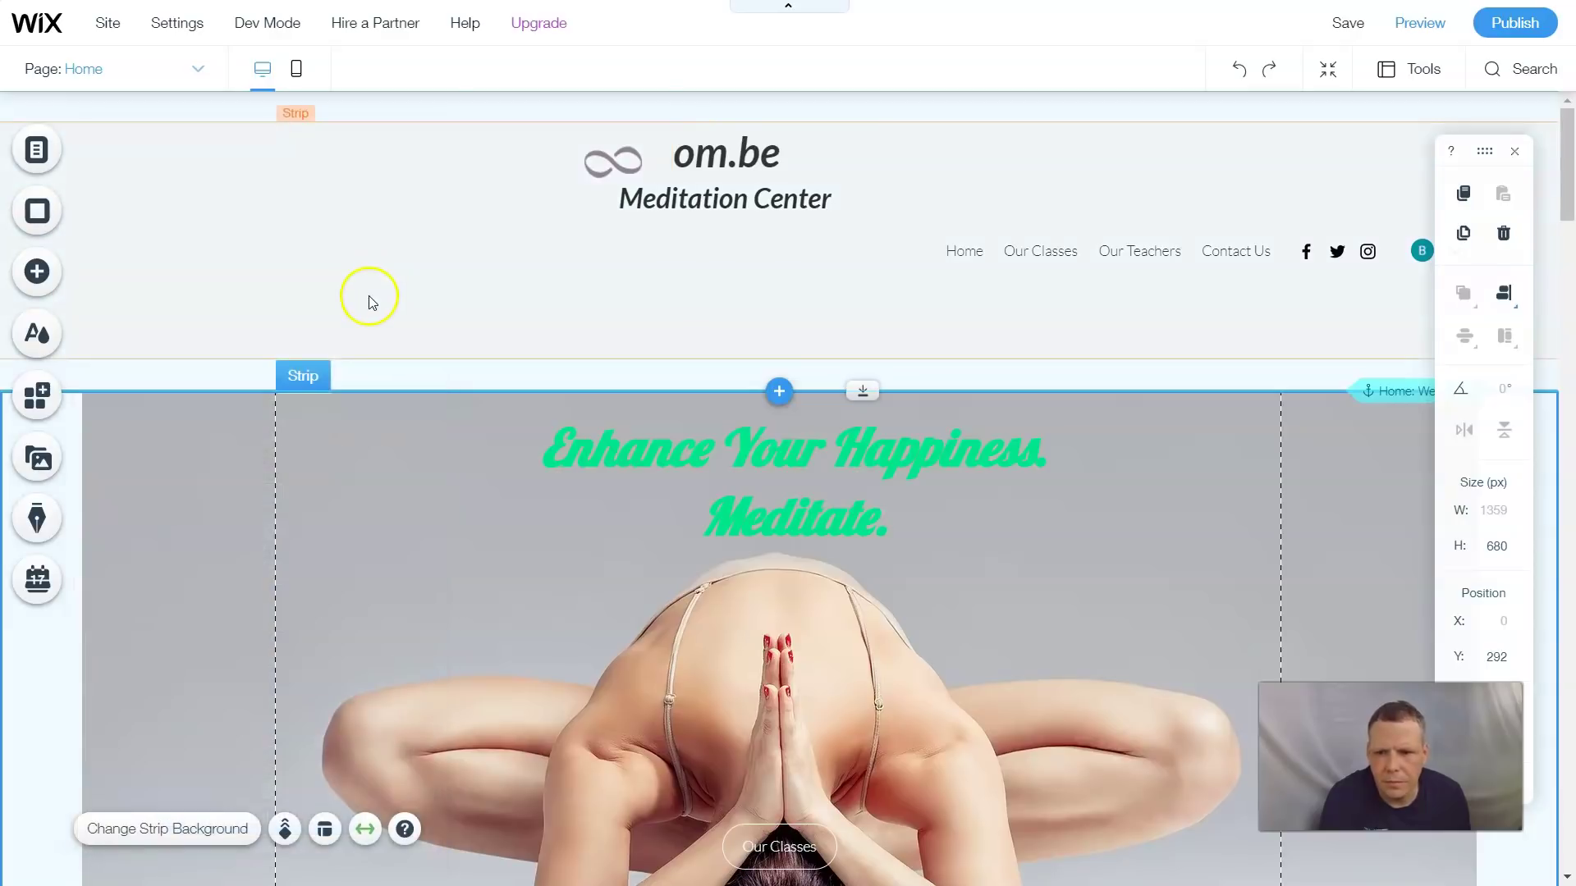
# Step: Check the header strip's columns and look through the Home page's sections down to the footer
pyautogui.click(371, 293)
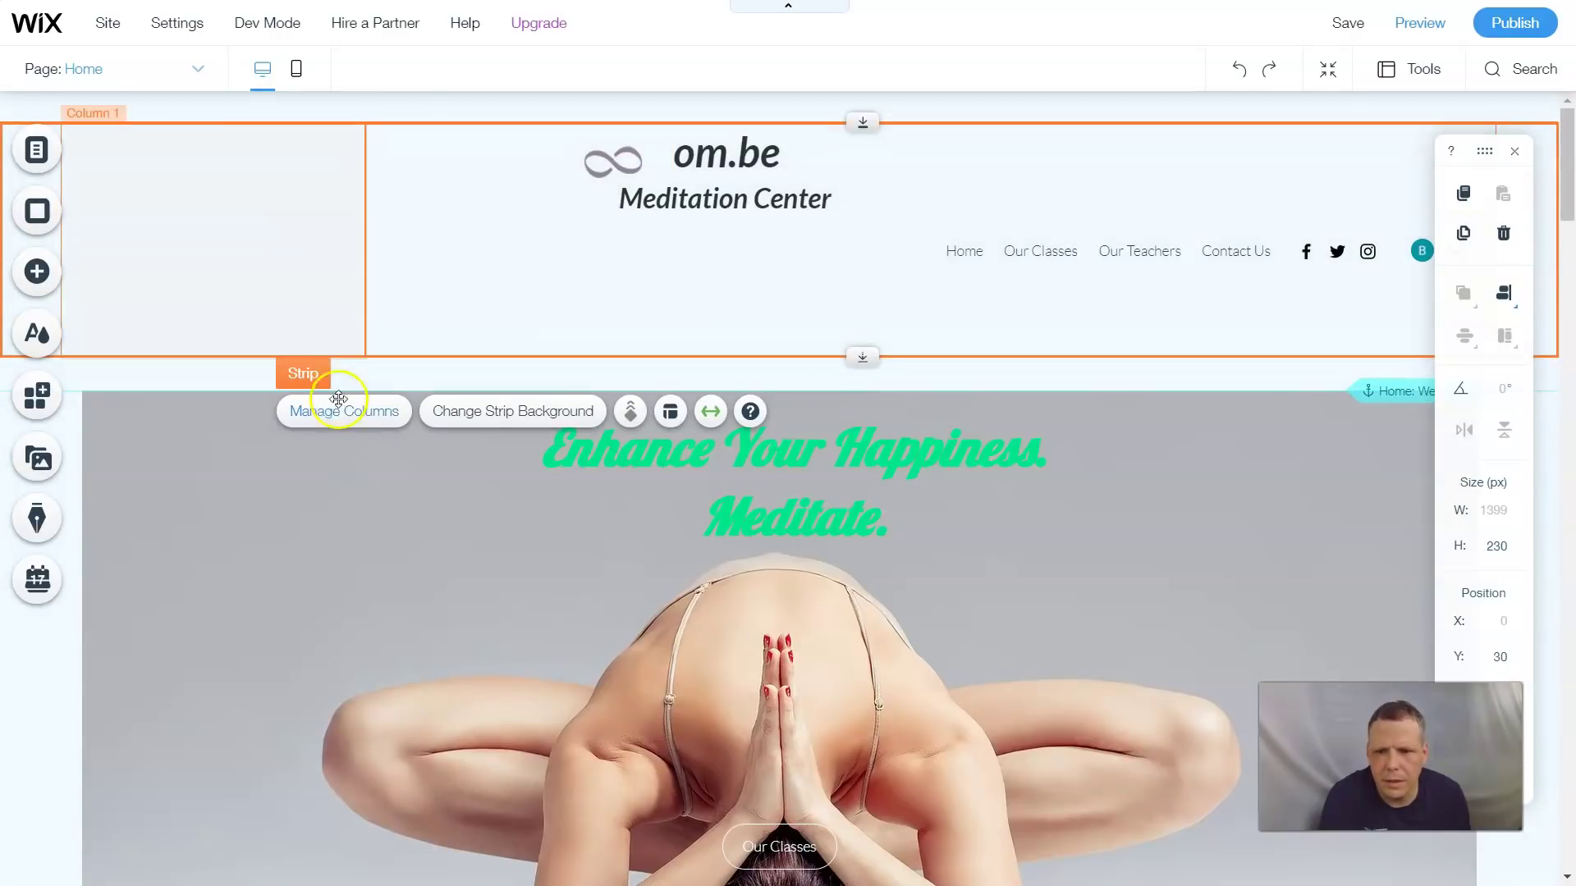
pyautogui.click(211, 240)
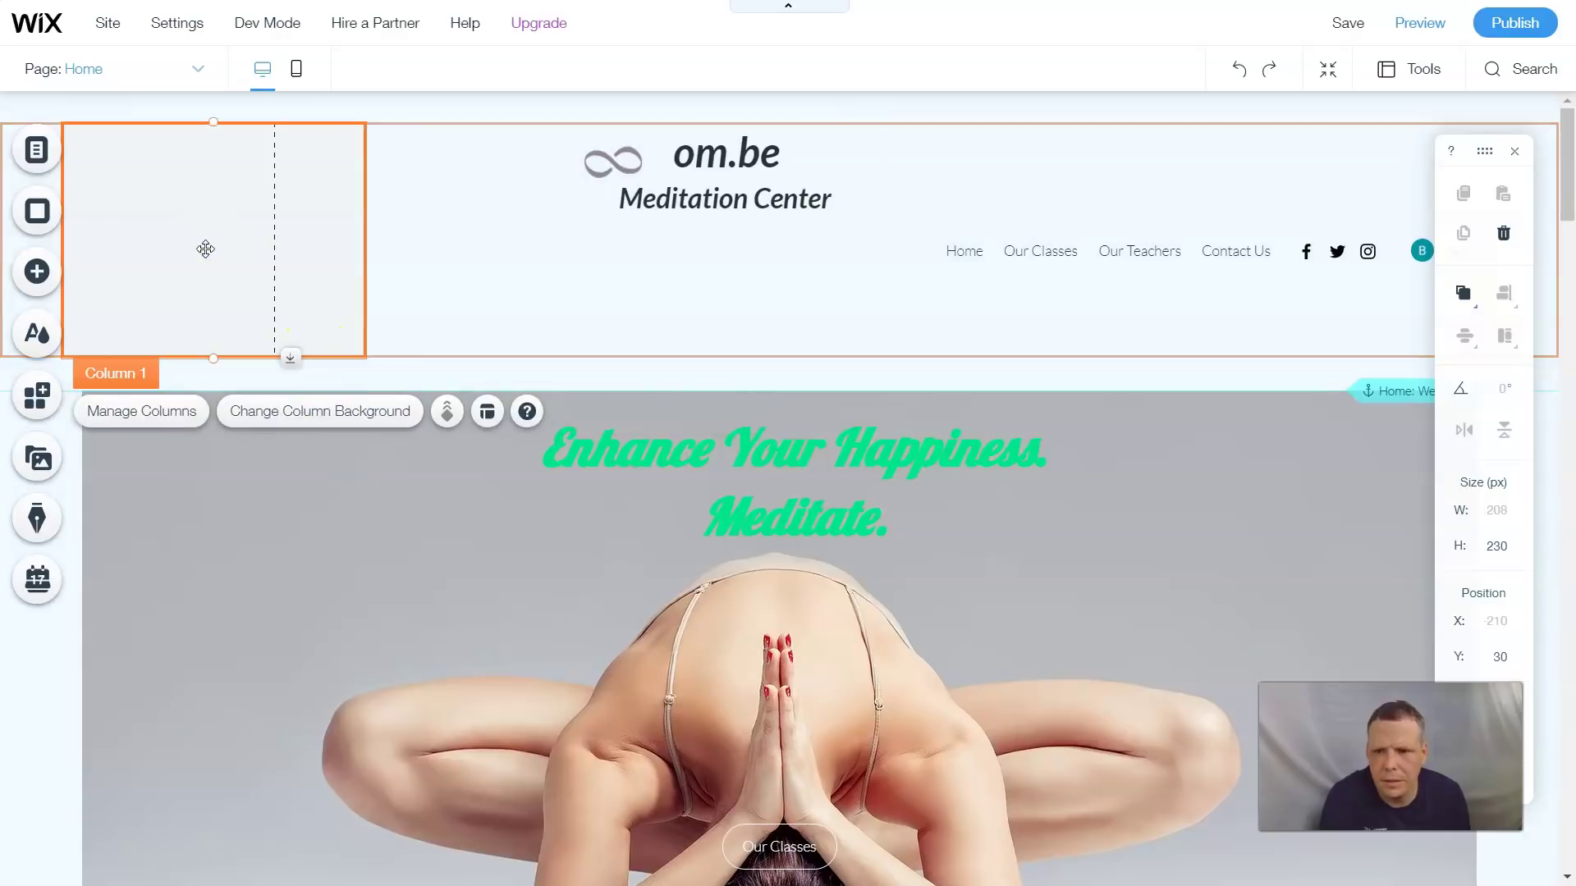
pyautogui.click(451, 269)
pyautogui.scroll(-5, 422, 446)
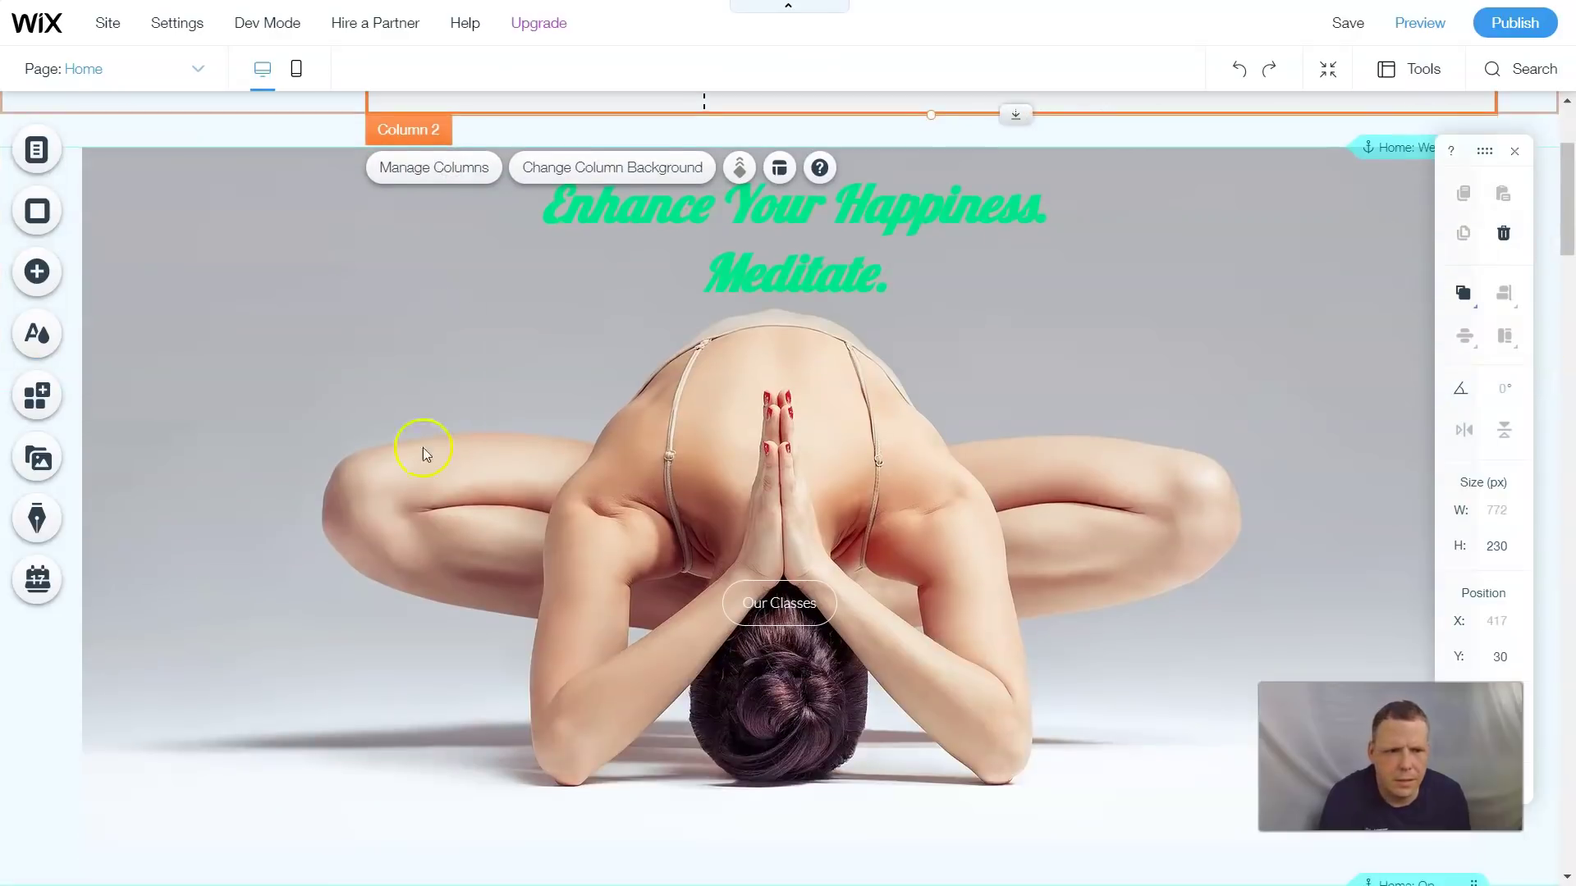
pyautogui.scroll(-20, 379, 547)
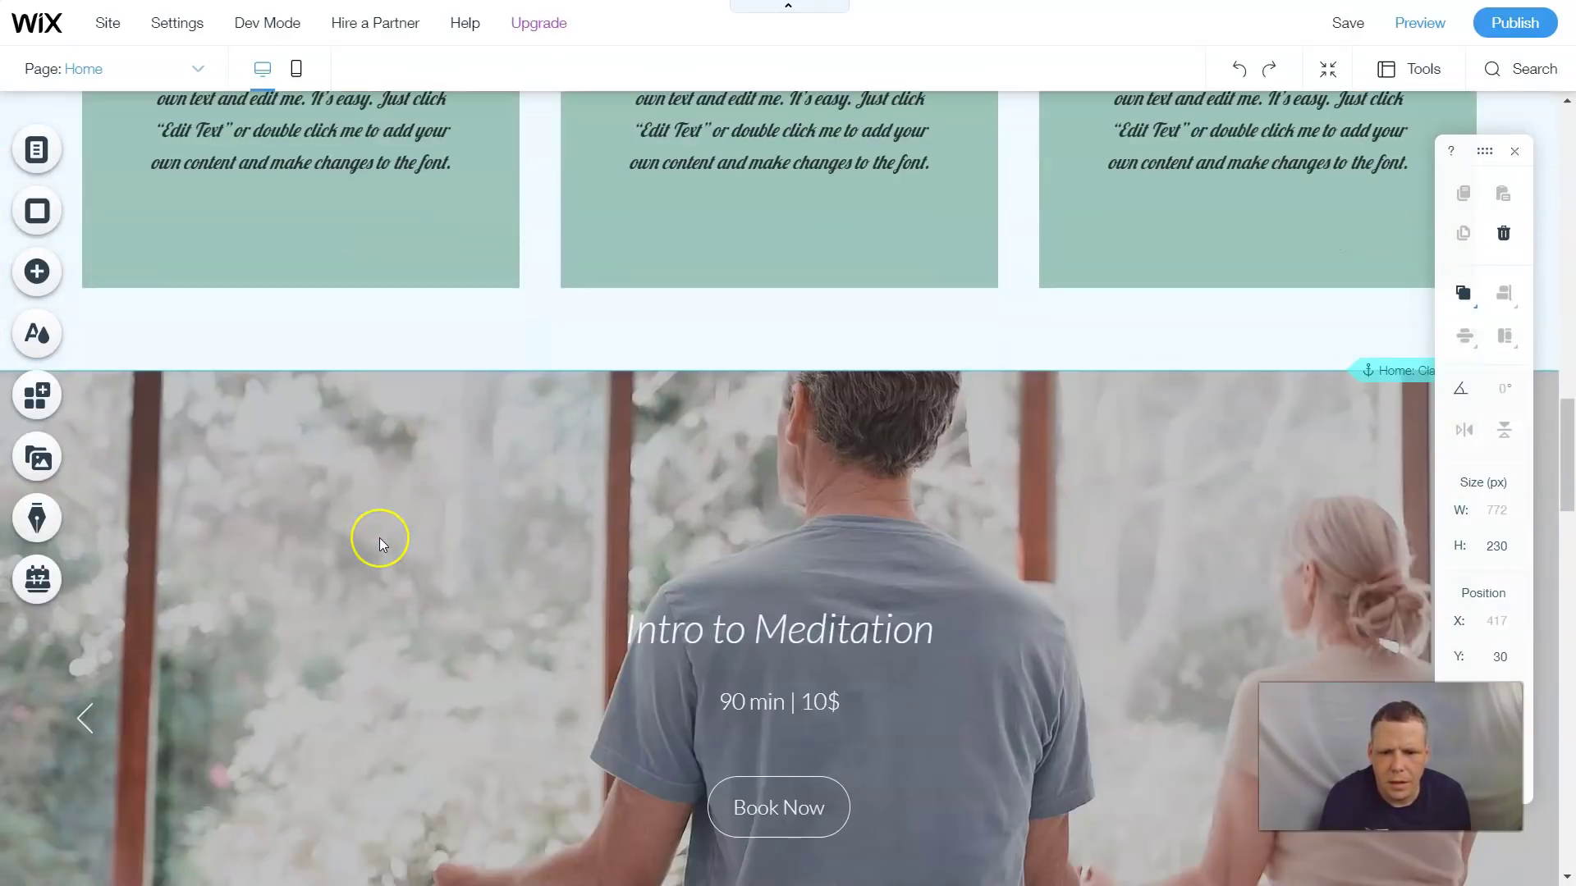
pyautogui.scroll(-20, 379, 545)
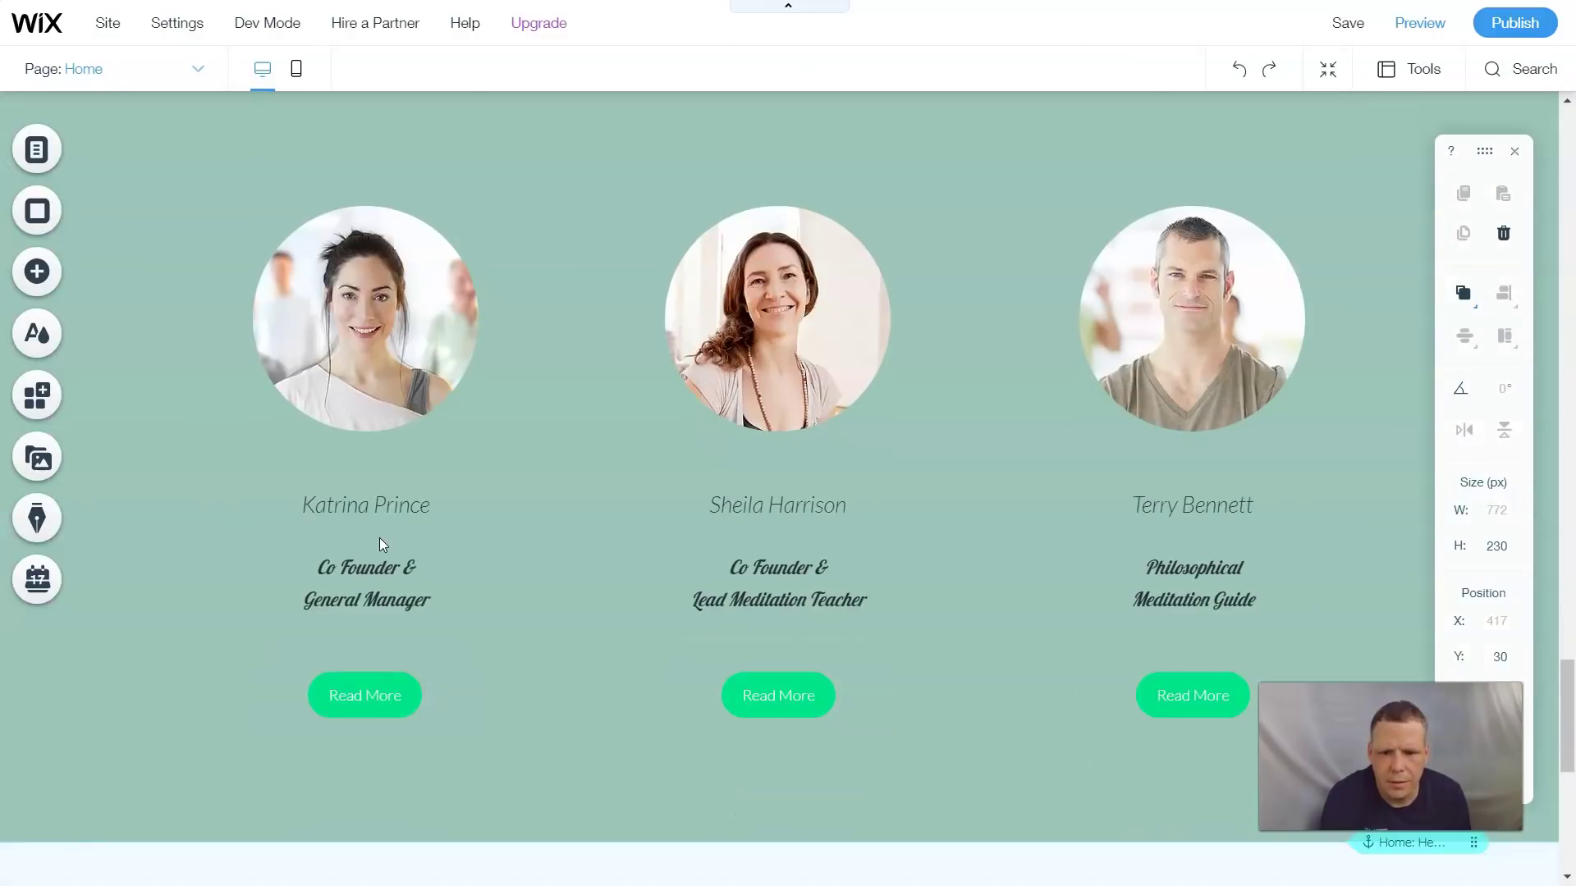
pyautogui.scroll(-2, 379, 539)
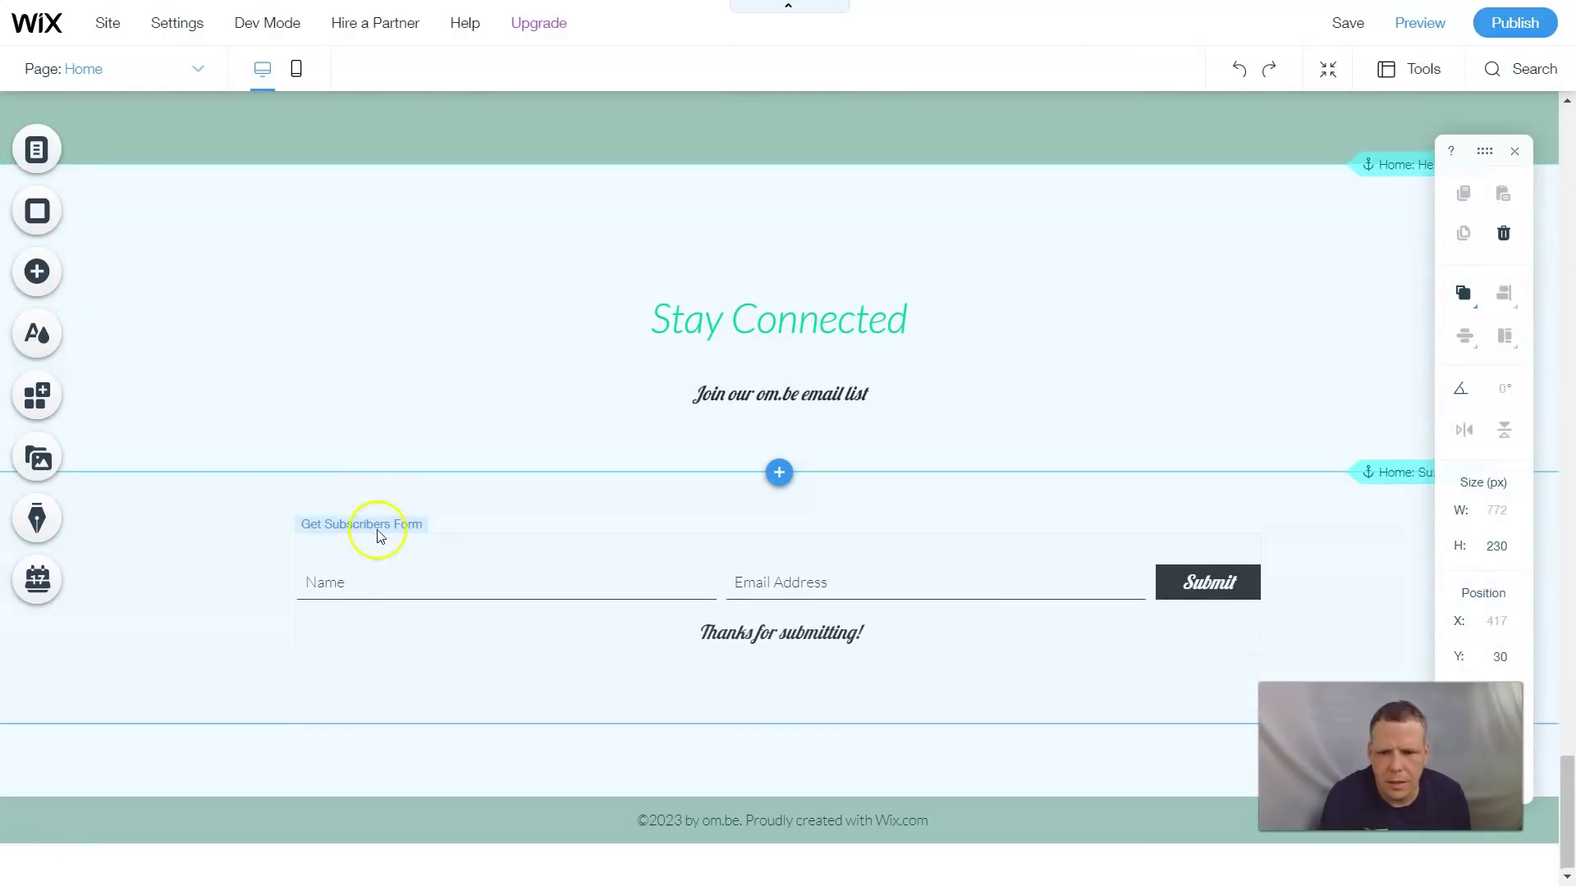
# Step: Set the background of the subscriber form strip to the second-lightest bright green theme color
pyautogui.scroll(6, 380, 539)
pyautogui.scroll(-4, 431, 656)
pyautogui.click(432, 679)
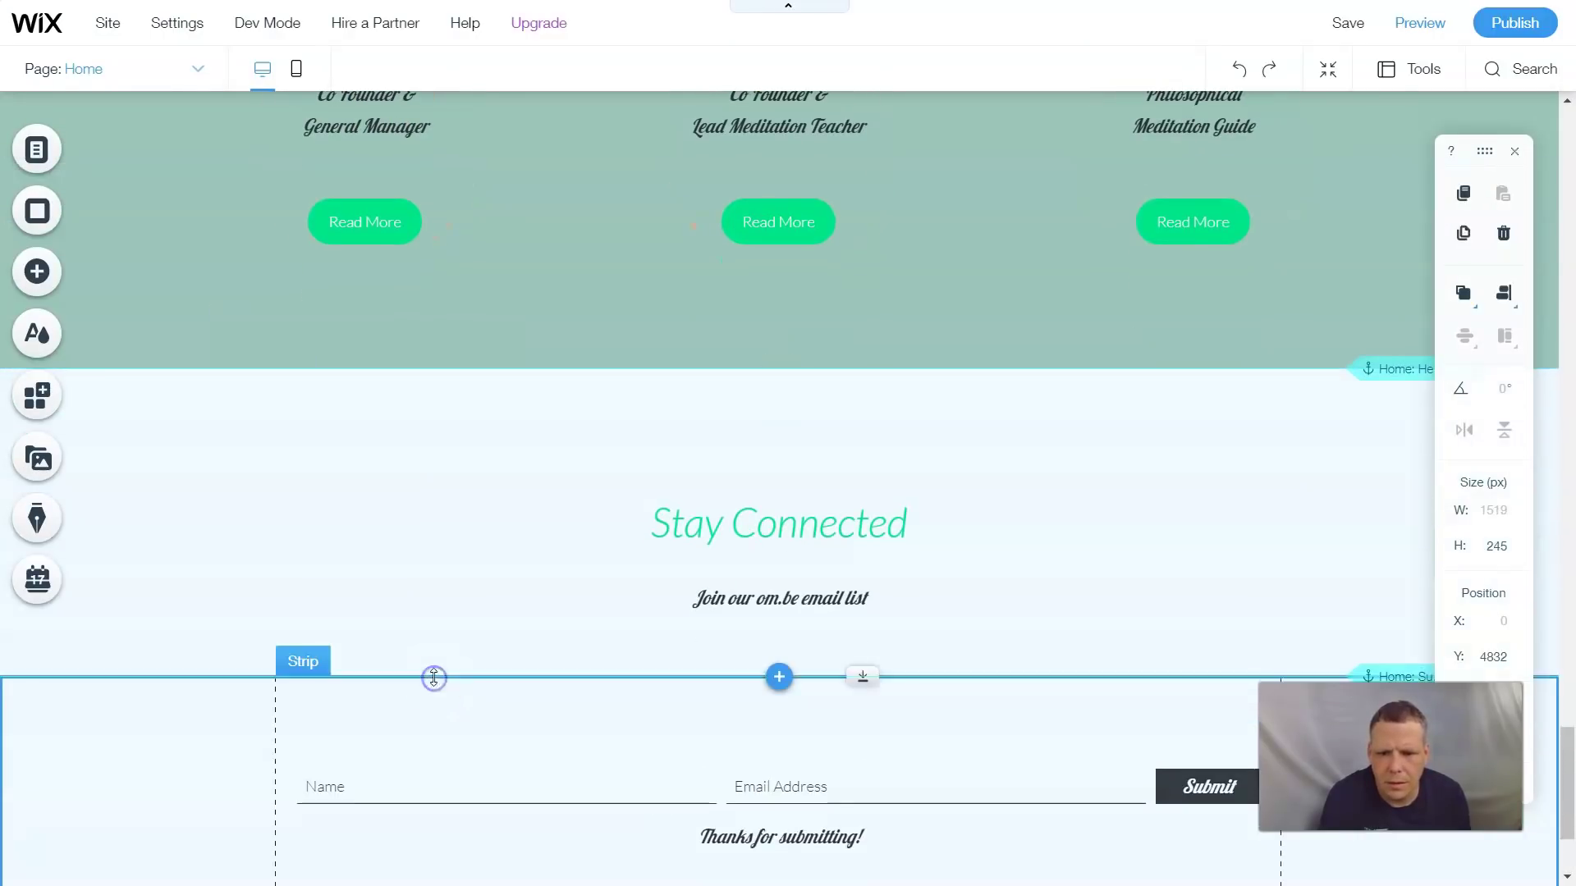
pyautogui.click(379, 624)
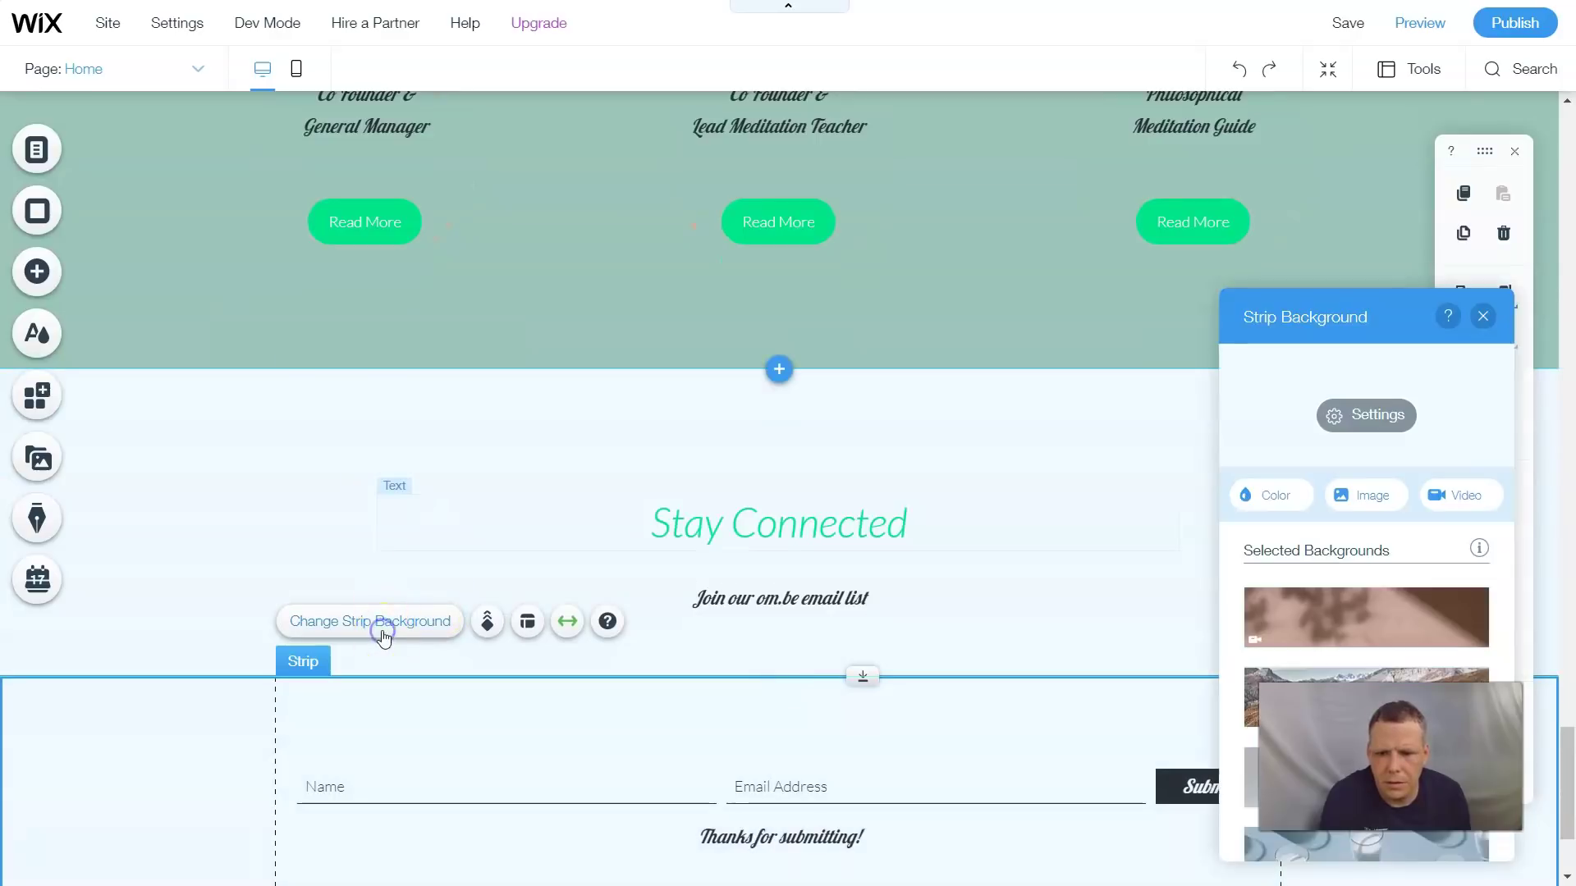
pyautogui.click(1268, 500)
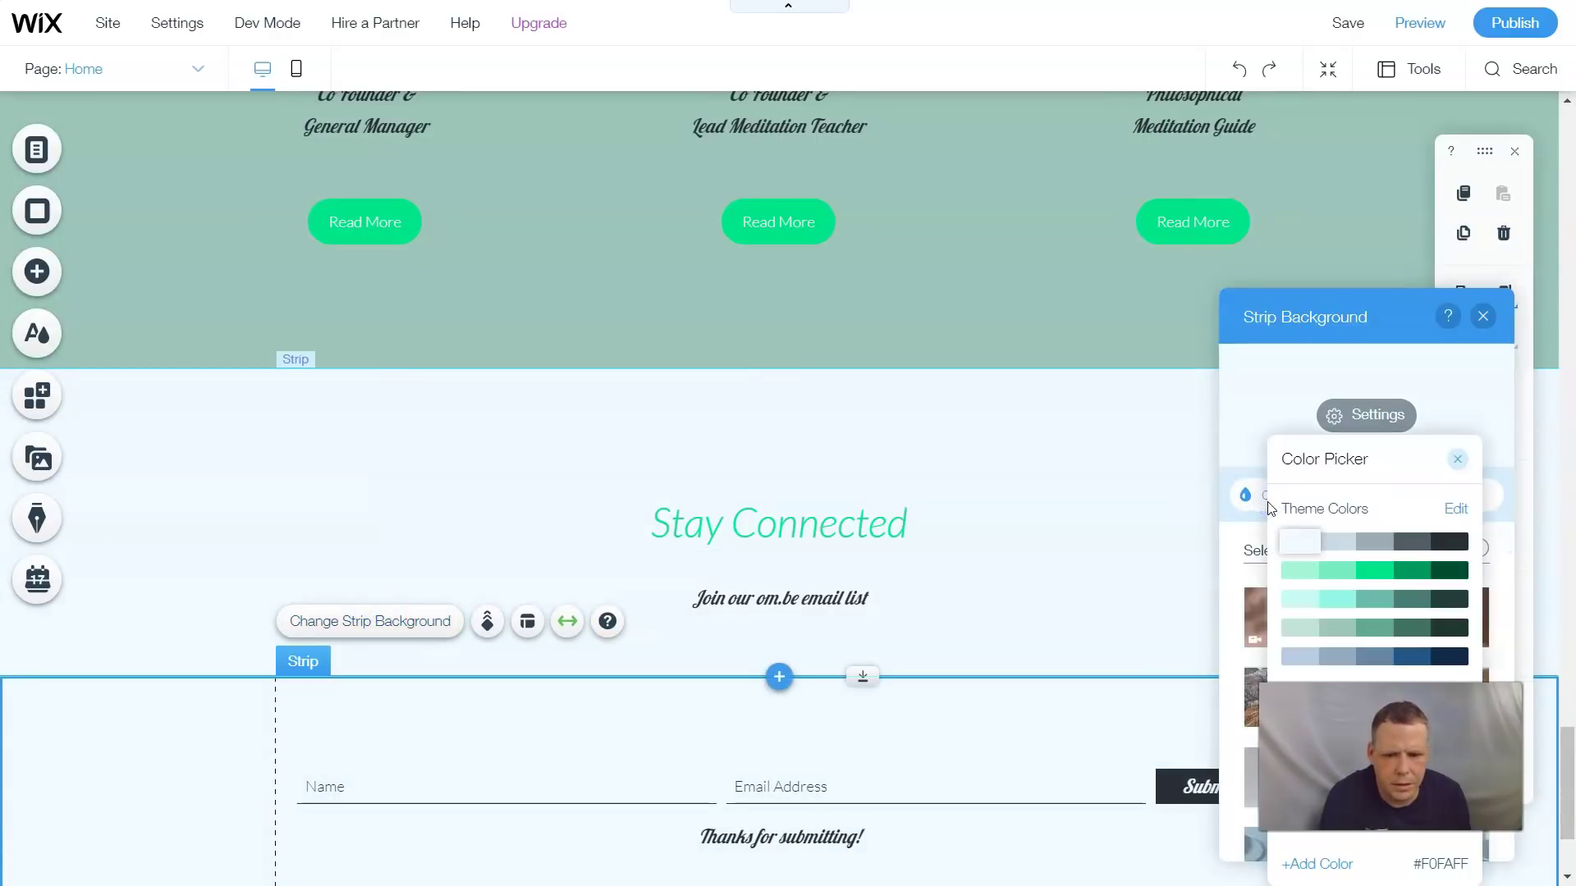
pyautogui.click(1347, 578)
pyautogui.click(415, 471)
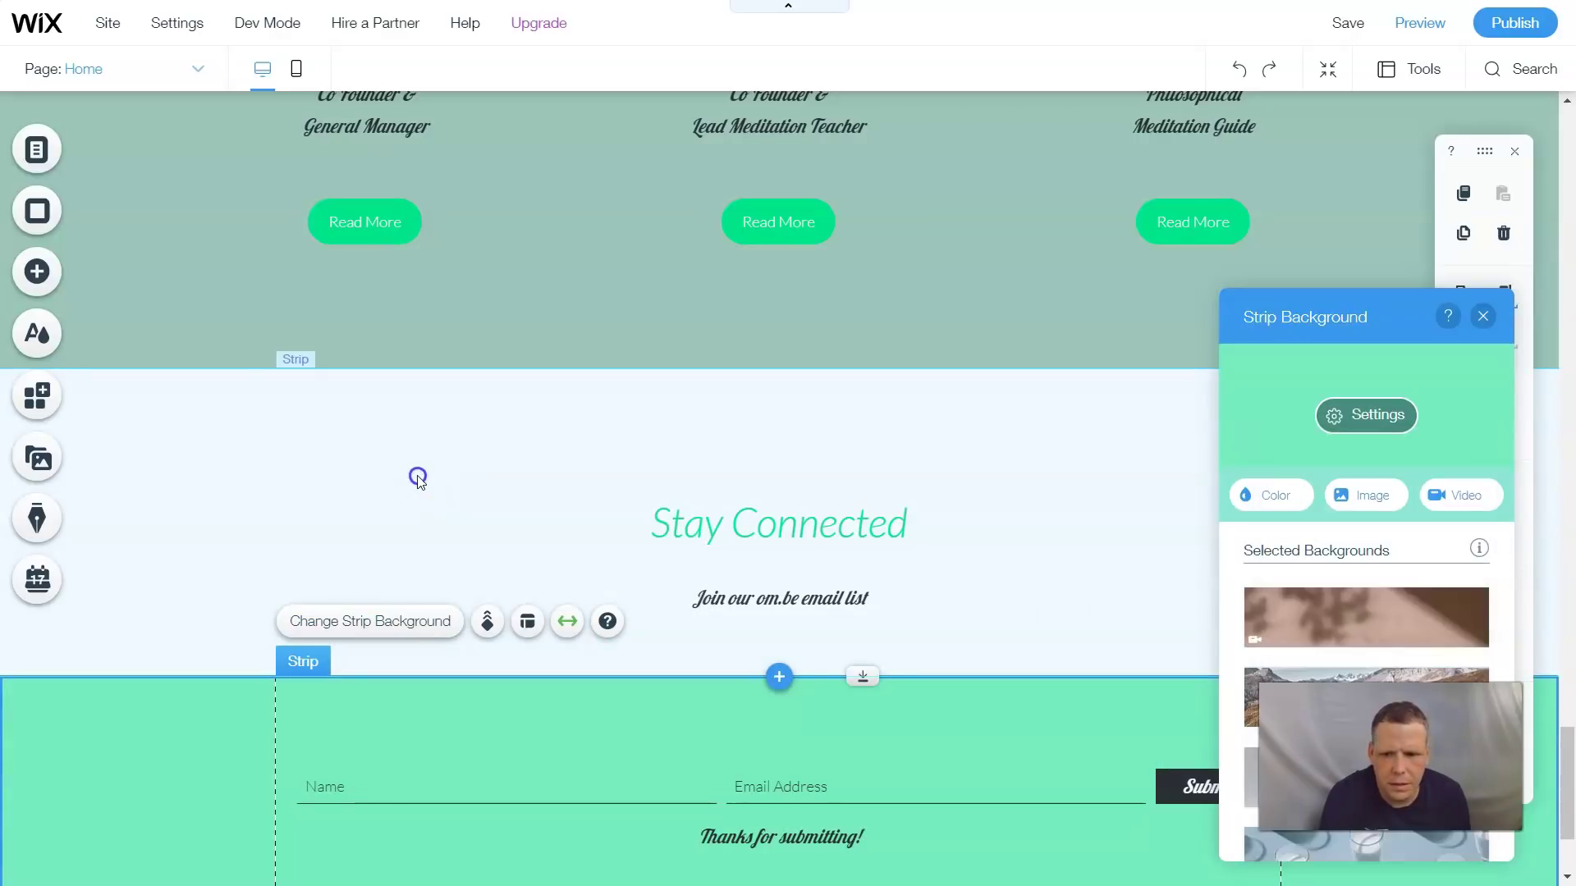
# Step: Give the Stay Connected strip the same second-lightest bright green background color and close the strip background settings
pyautogui.click(417, 475)
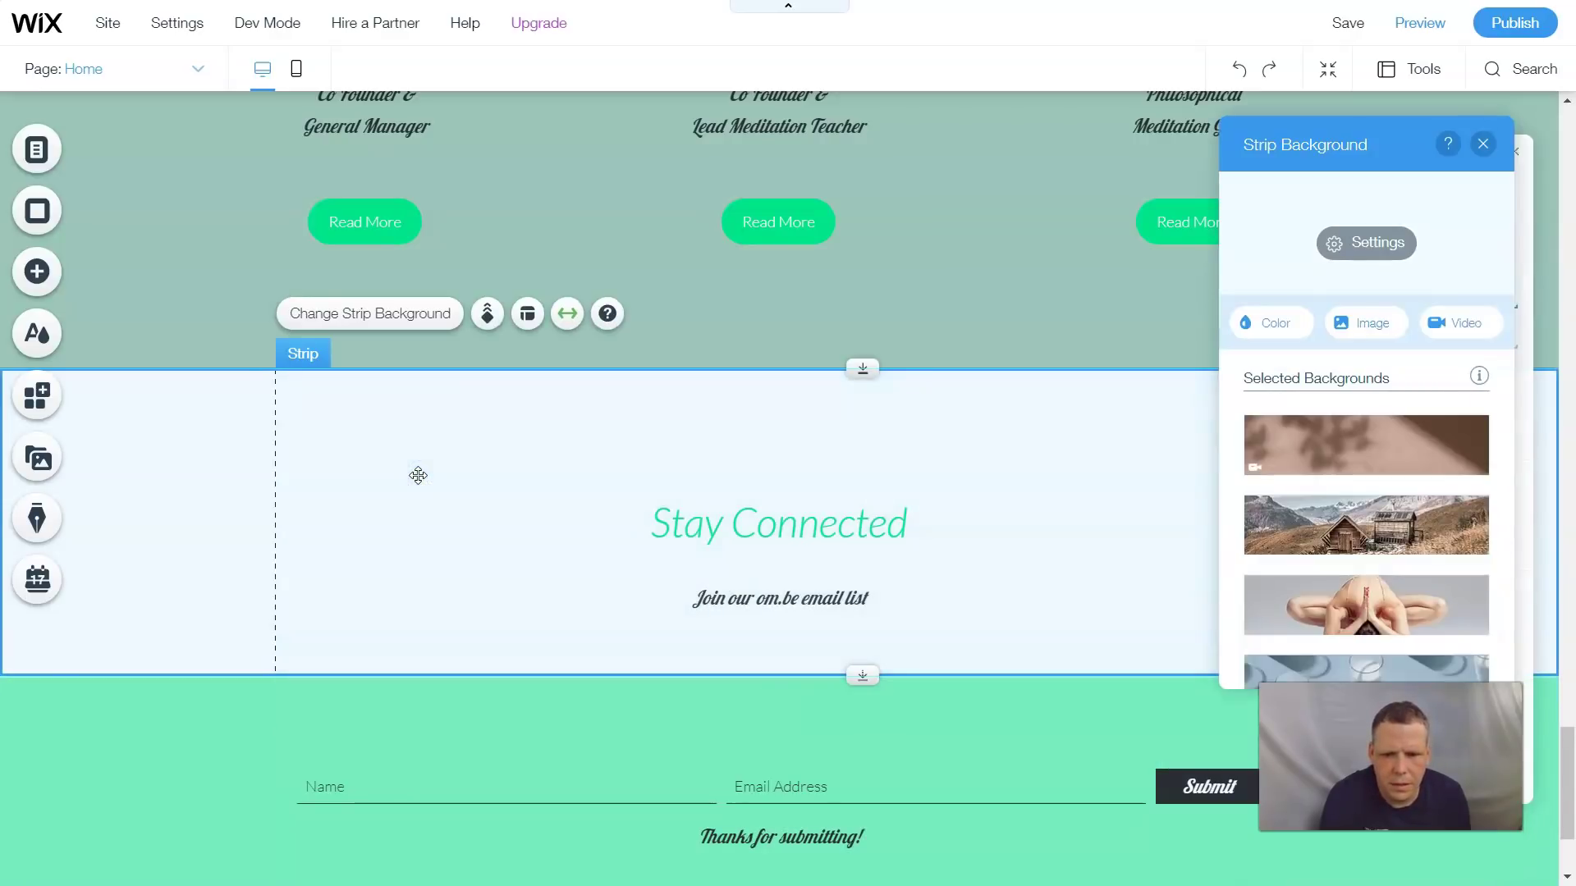
pyautogui.click(1278, 323)
pyautogui.click(1354, 473)
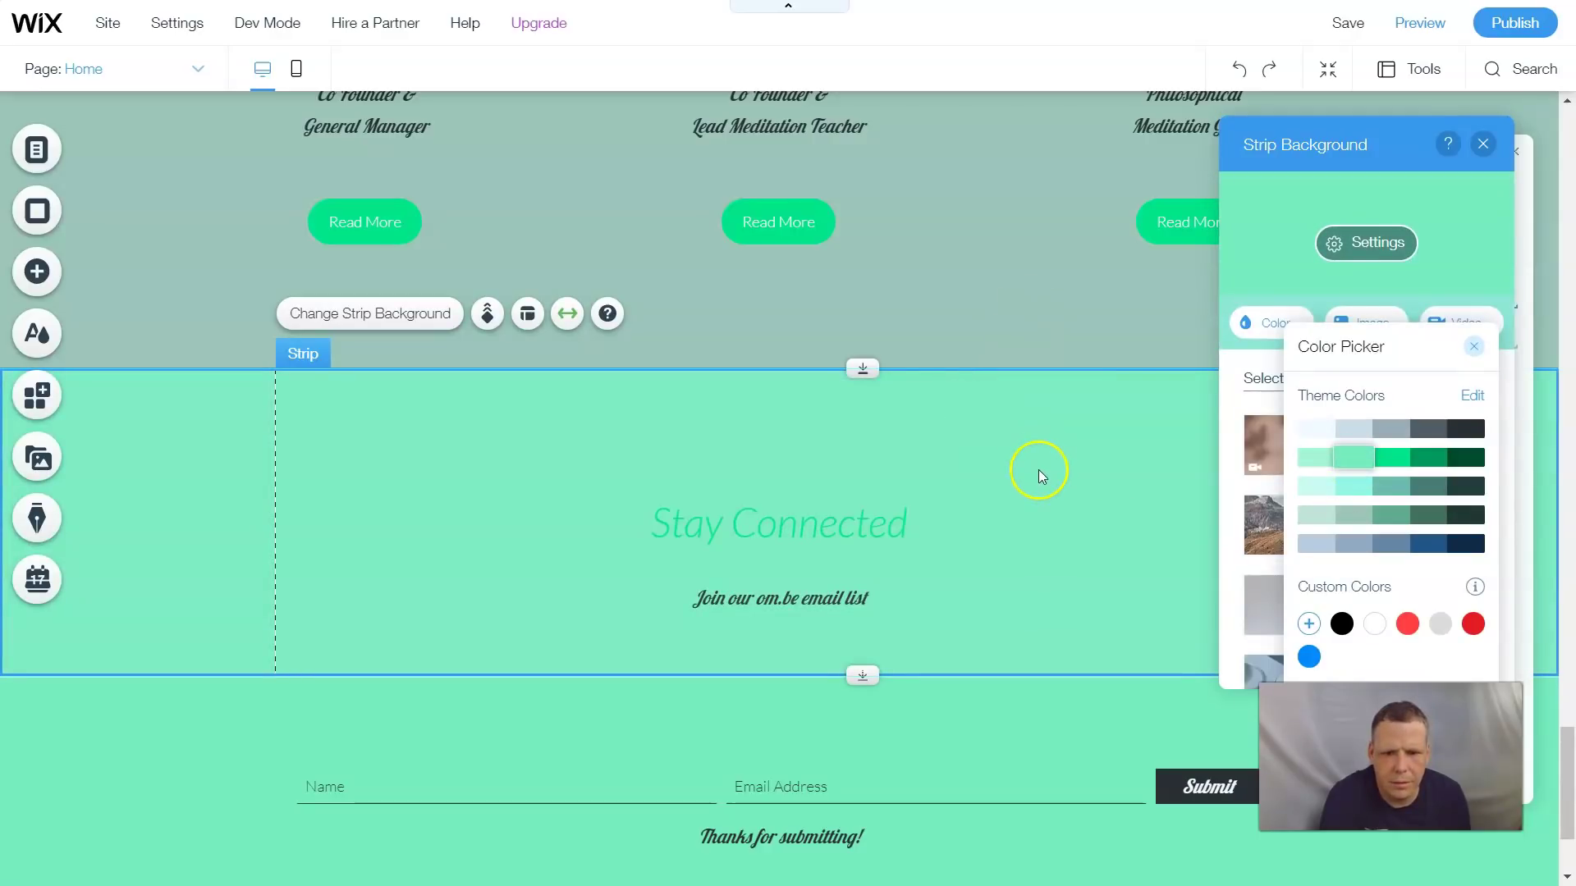
pyautogui.click(1488, 146)
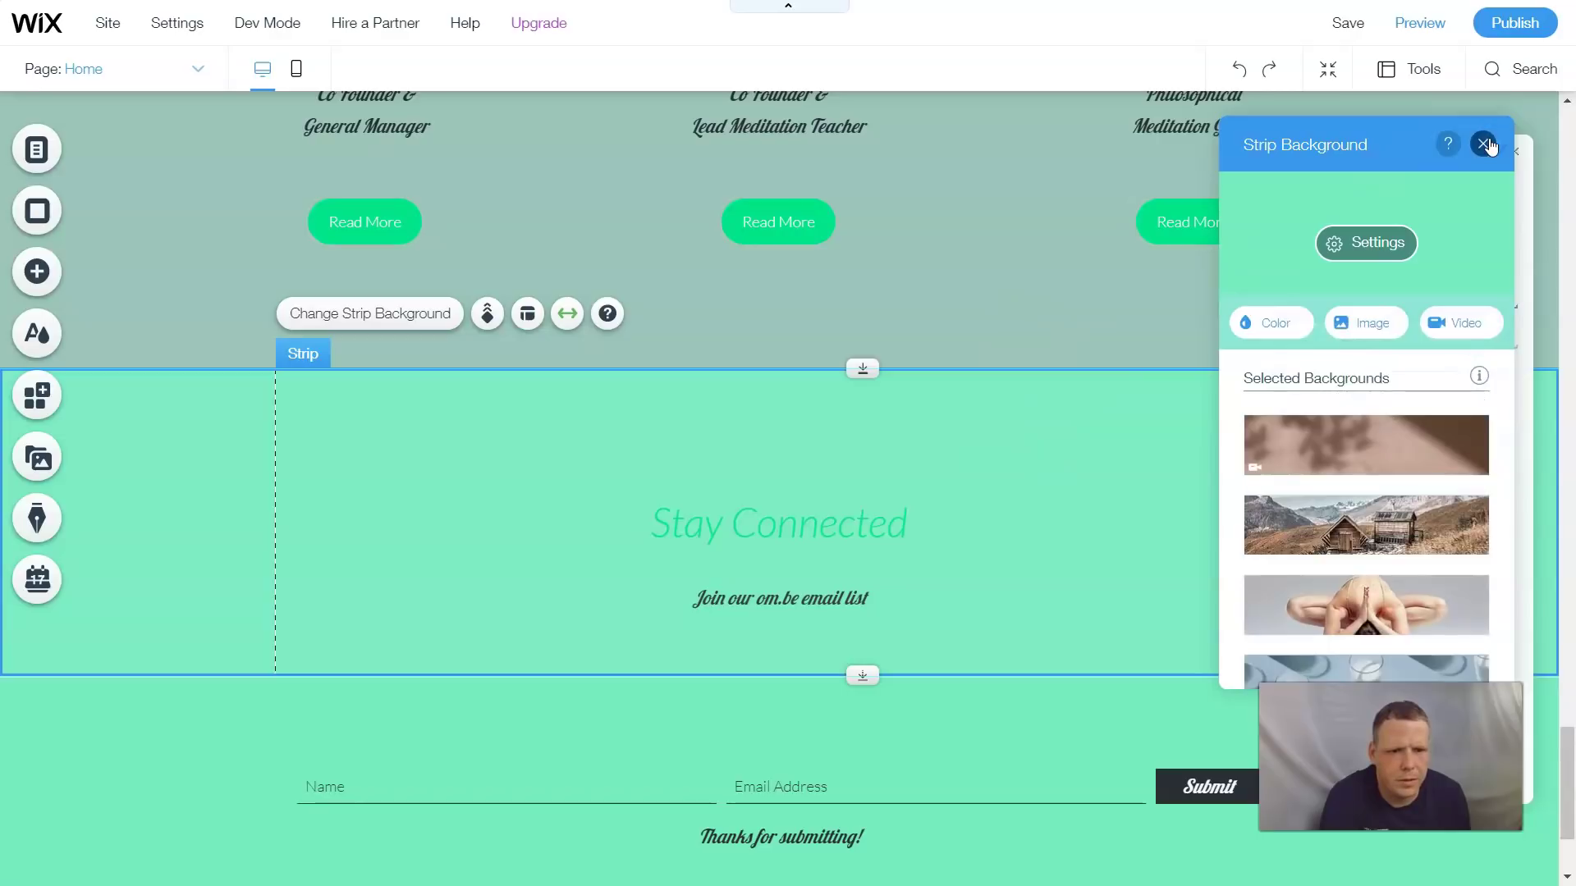
pyautogui.click(1483, 145)
# Step: Change the footer design to the plain medium-blue footer from the additional footer designs
pyautogui.scroll(-3, 1171, 700)
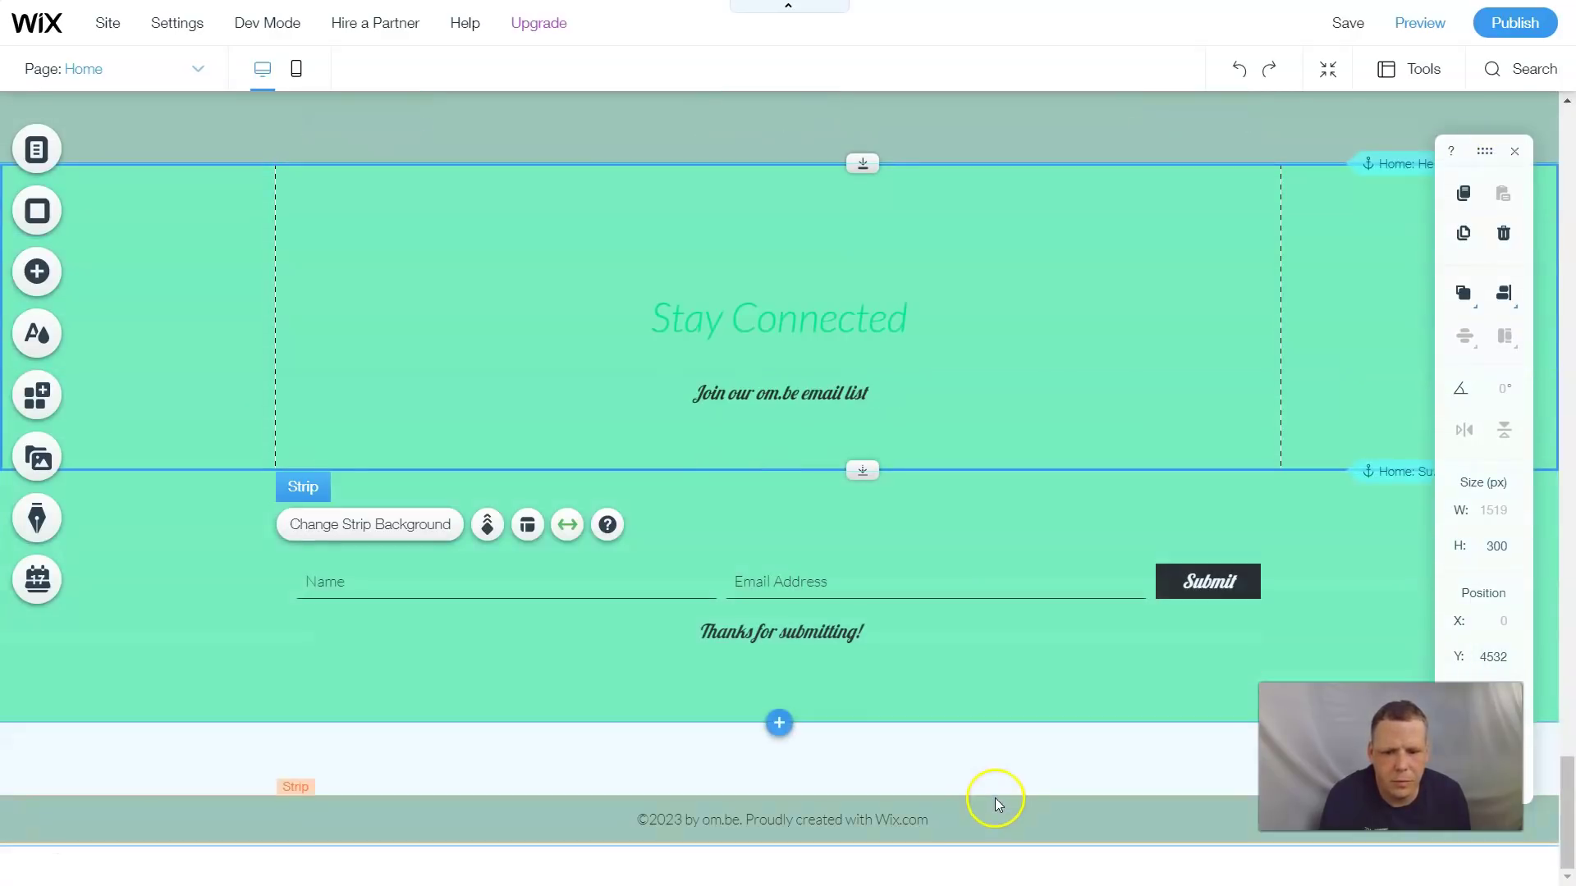
pyautogui.click(837, 758)
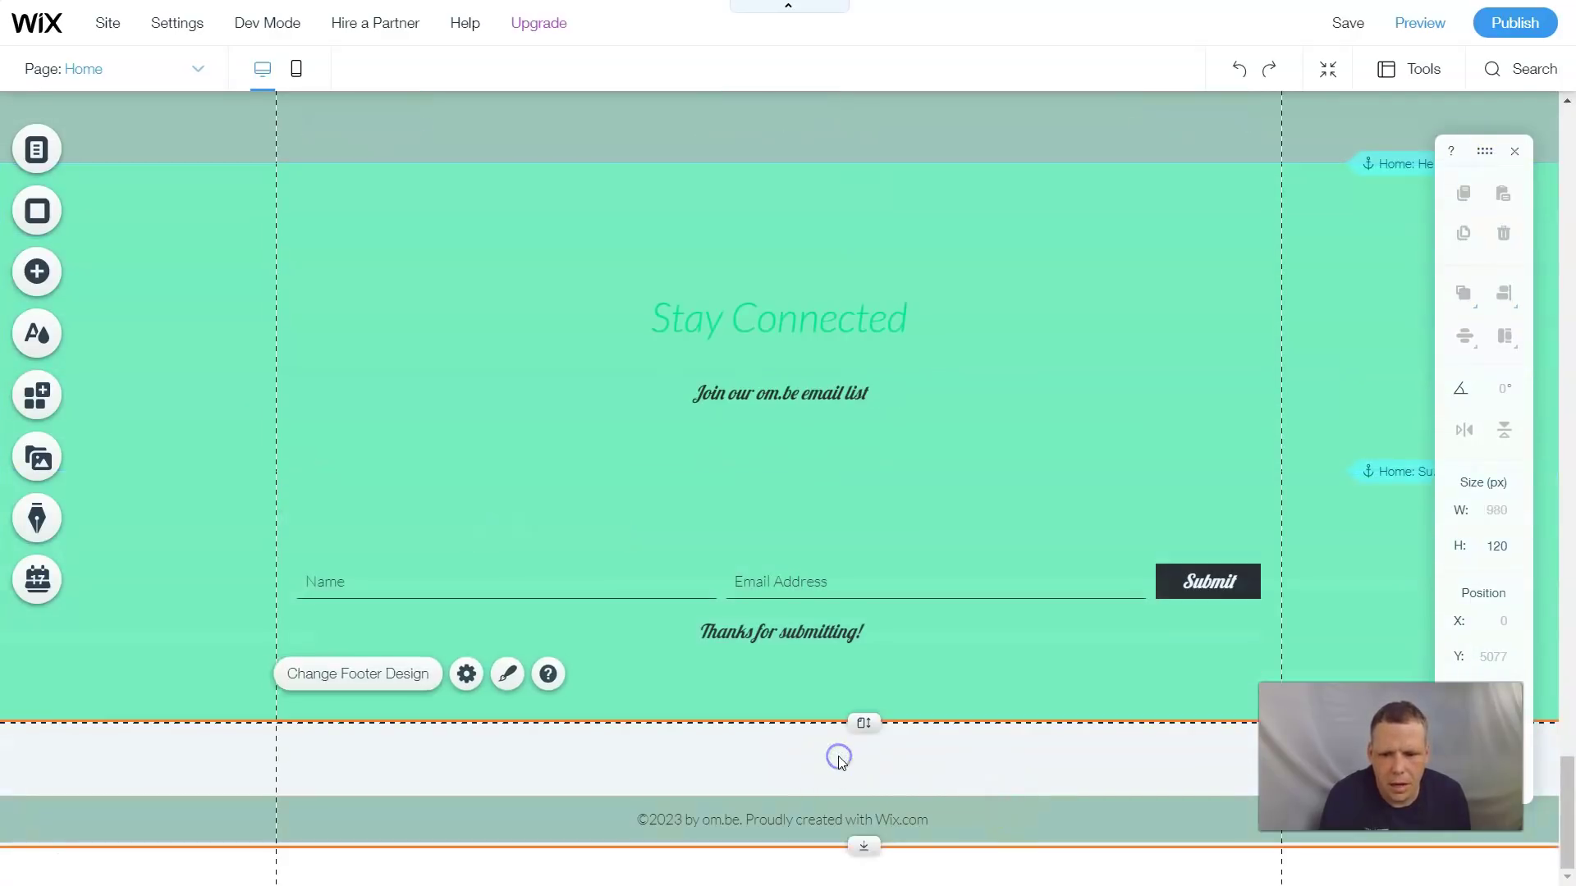
pyautogui.click(927, 754)
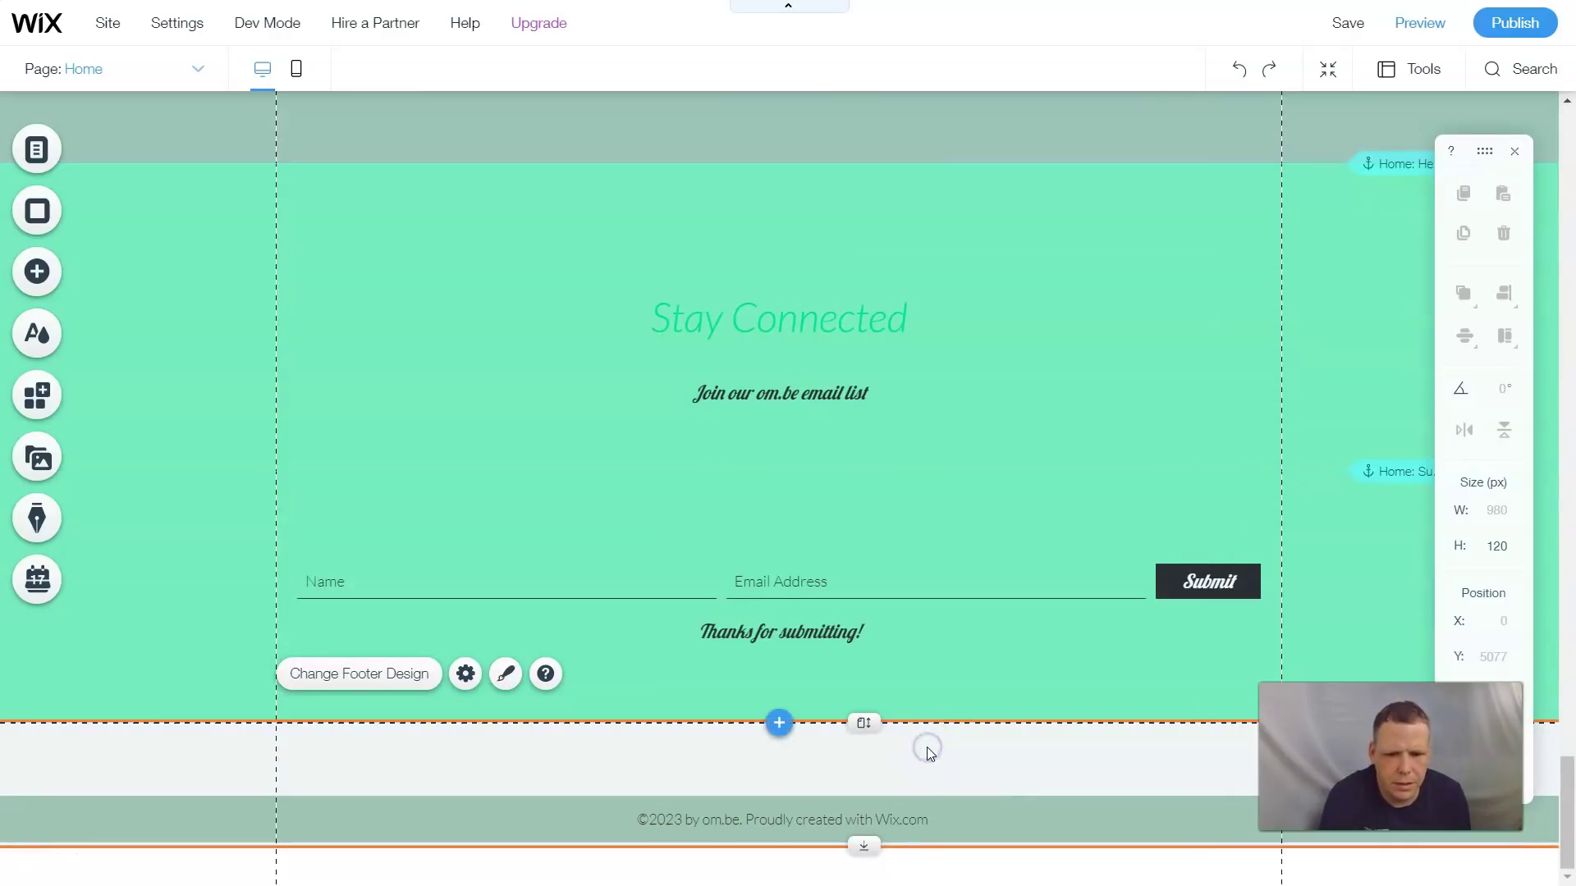
pyautogui.click(930, 753)
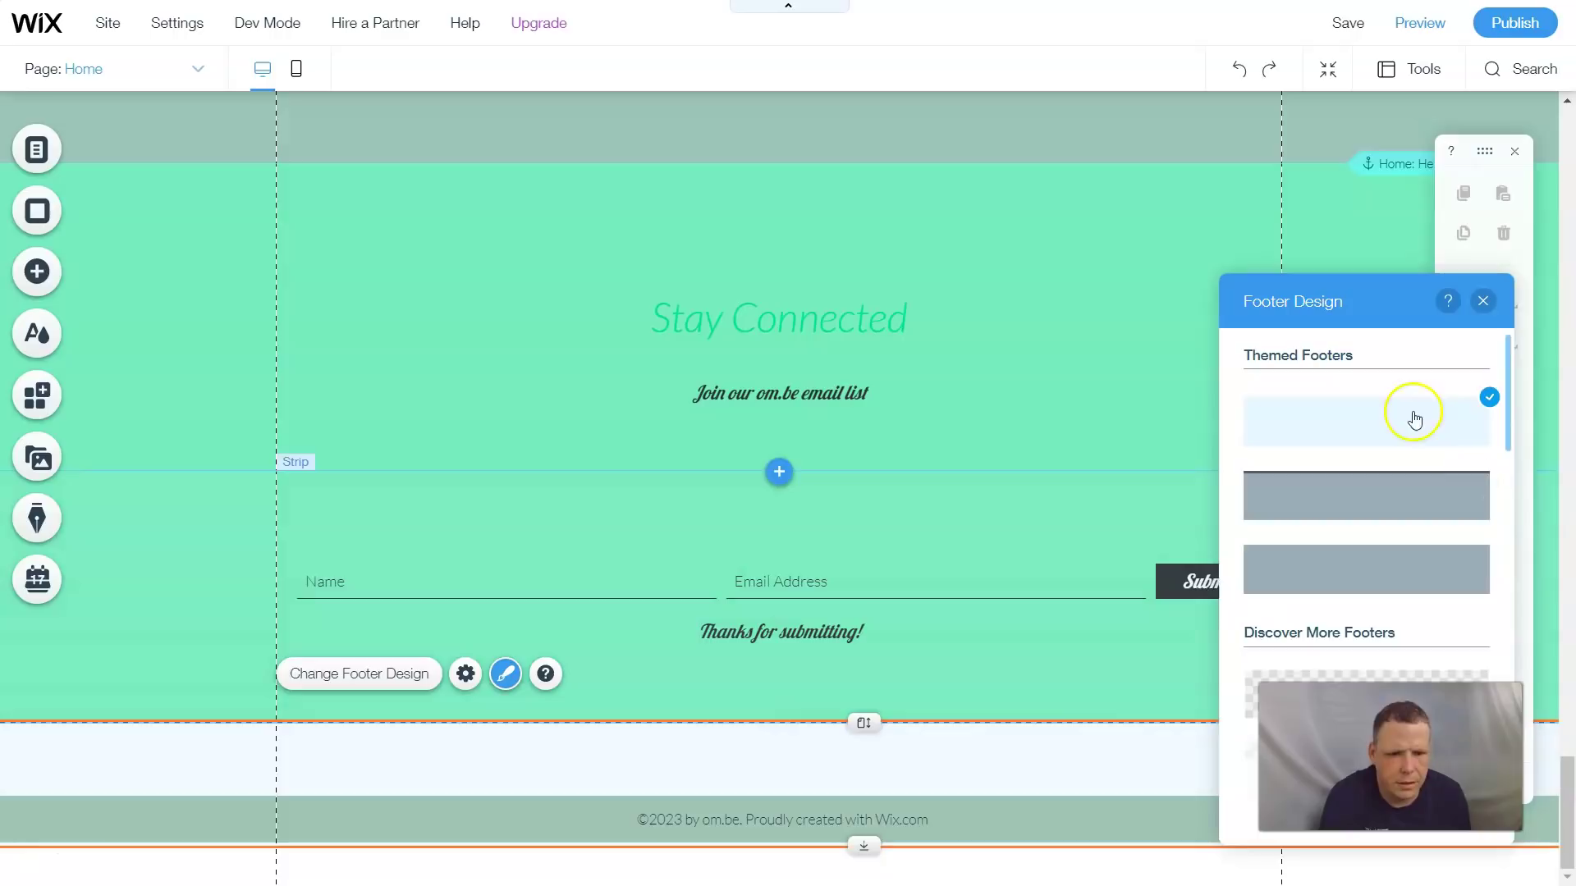
pyautogui.click(1484, 304)
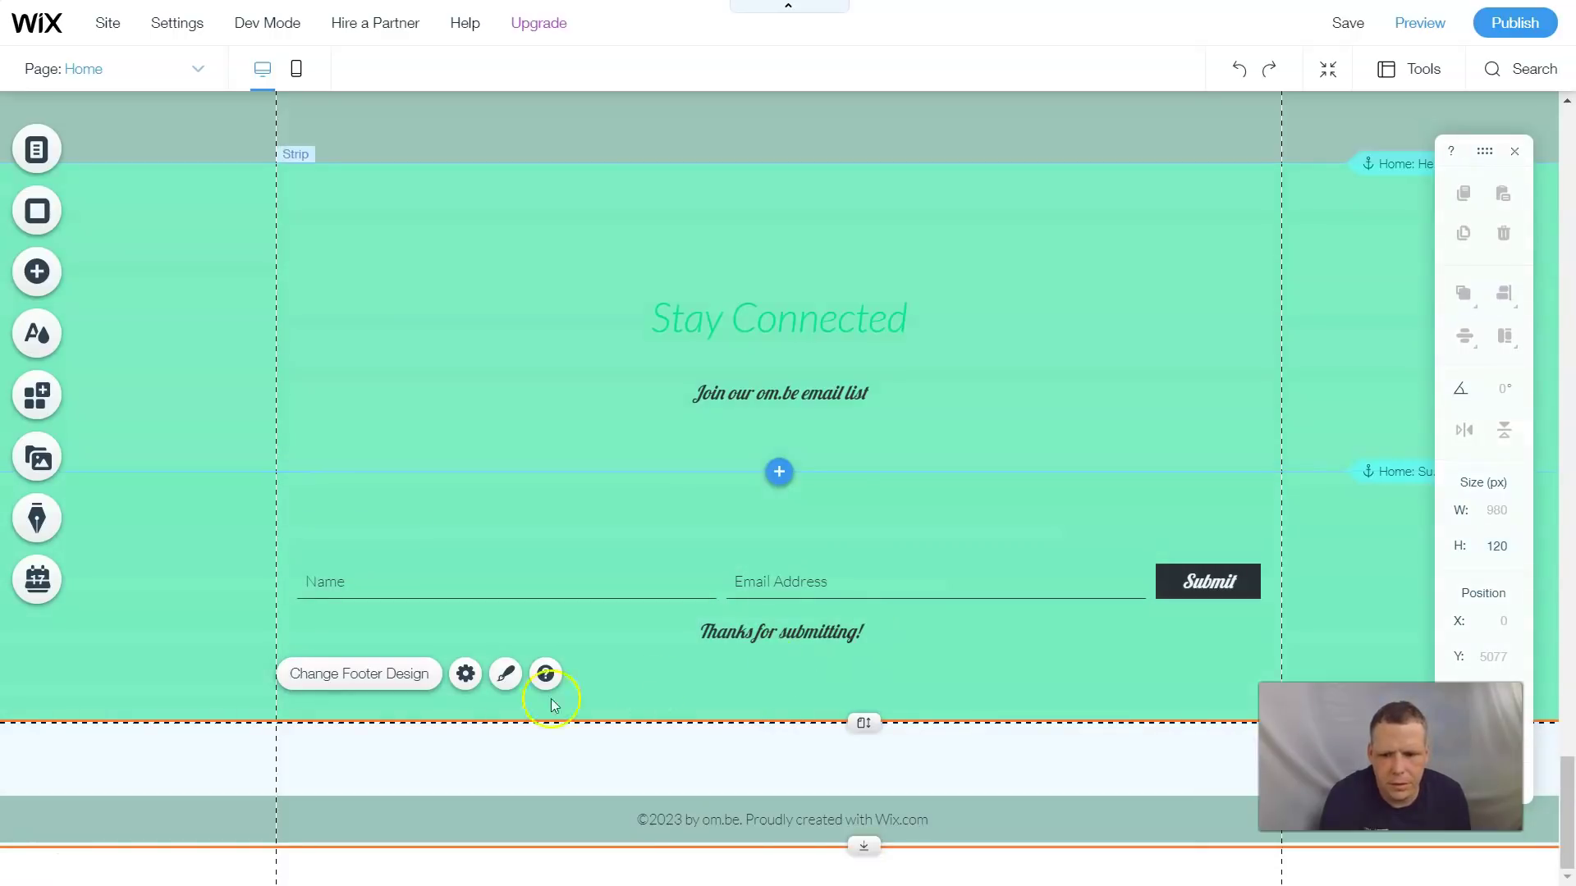
pyautogui.click(424, 680)
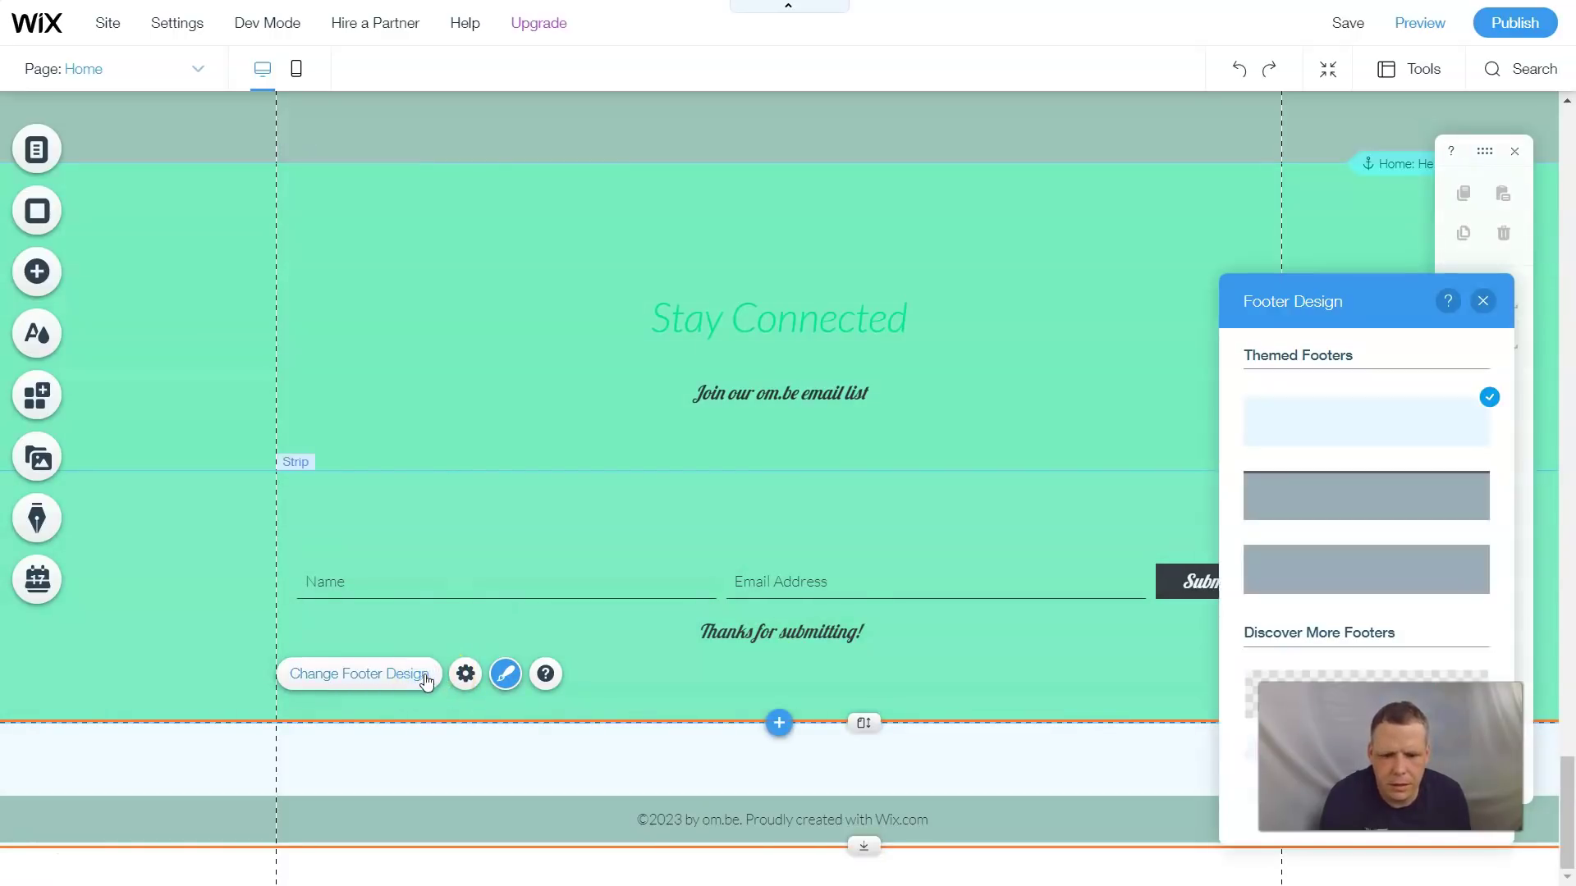
pyautogui.scroll(-3, 1372, 627)
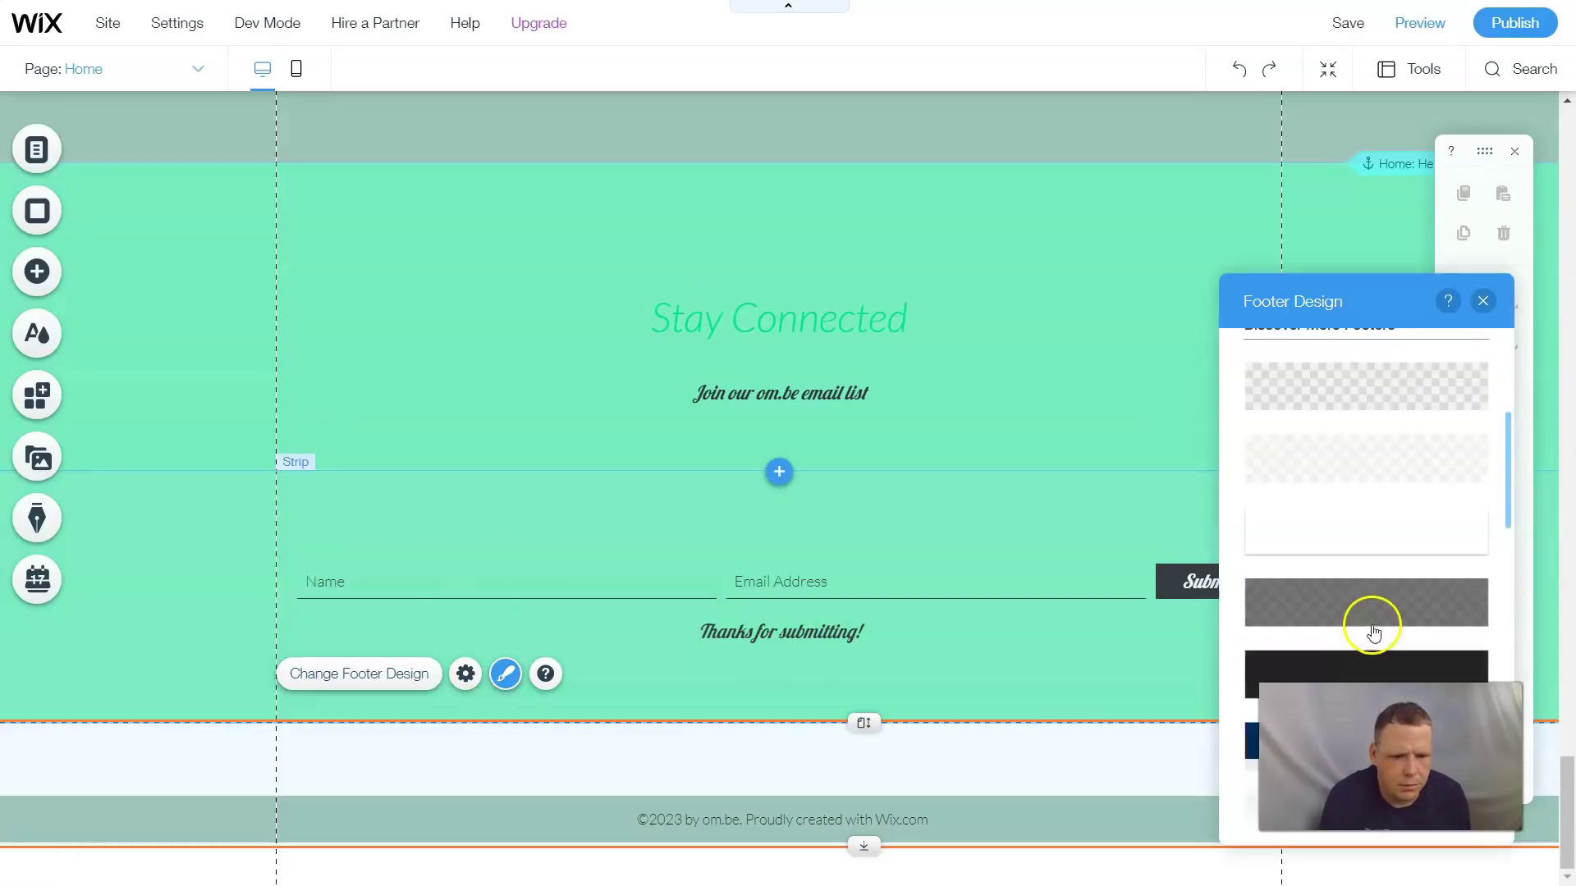
pyautogui.scroll(-2, 1378, 578)
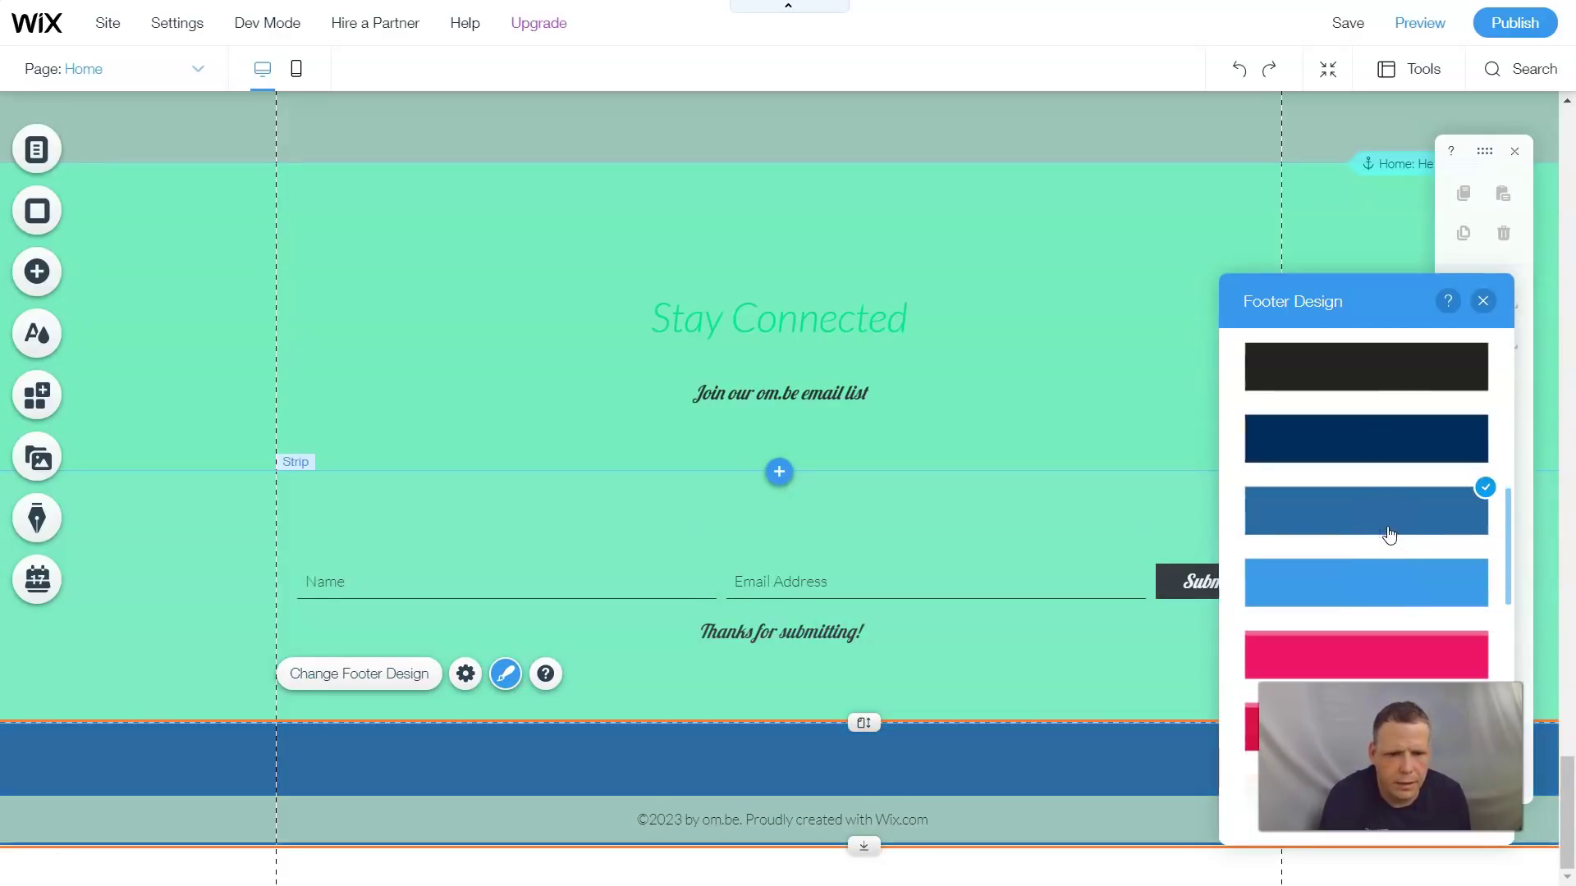
pyautogui.click(1482, 301)
# Step: Find Wix Chat among the Wix Business Solutions in the App Market and add it to the site
pyautogui.scroll(8, 881, 466)
pyautogui.scroll(10, 945, 502)
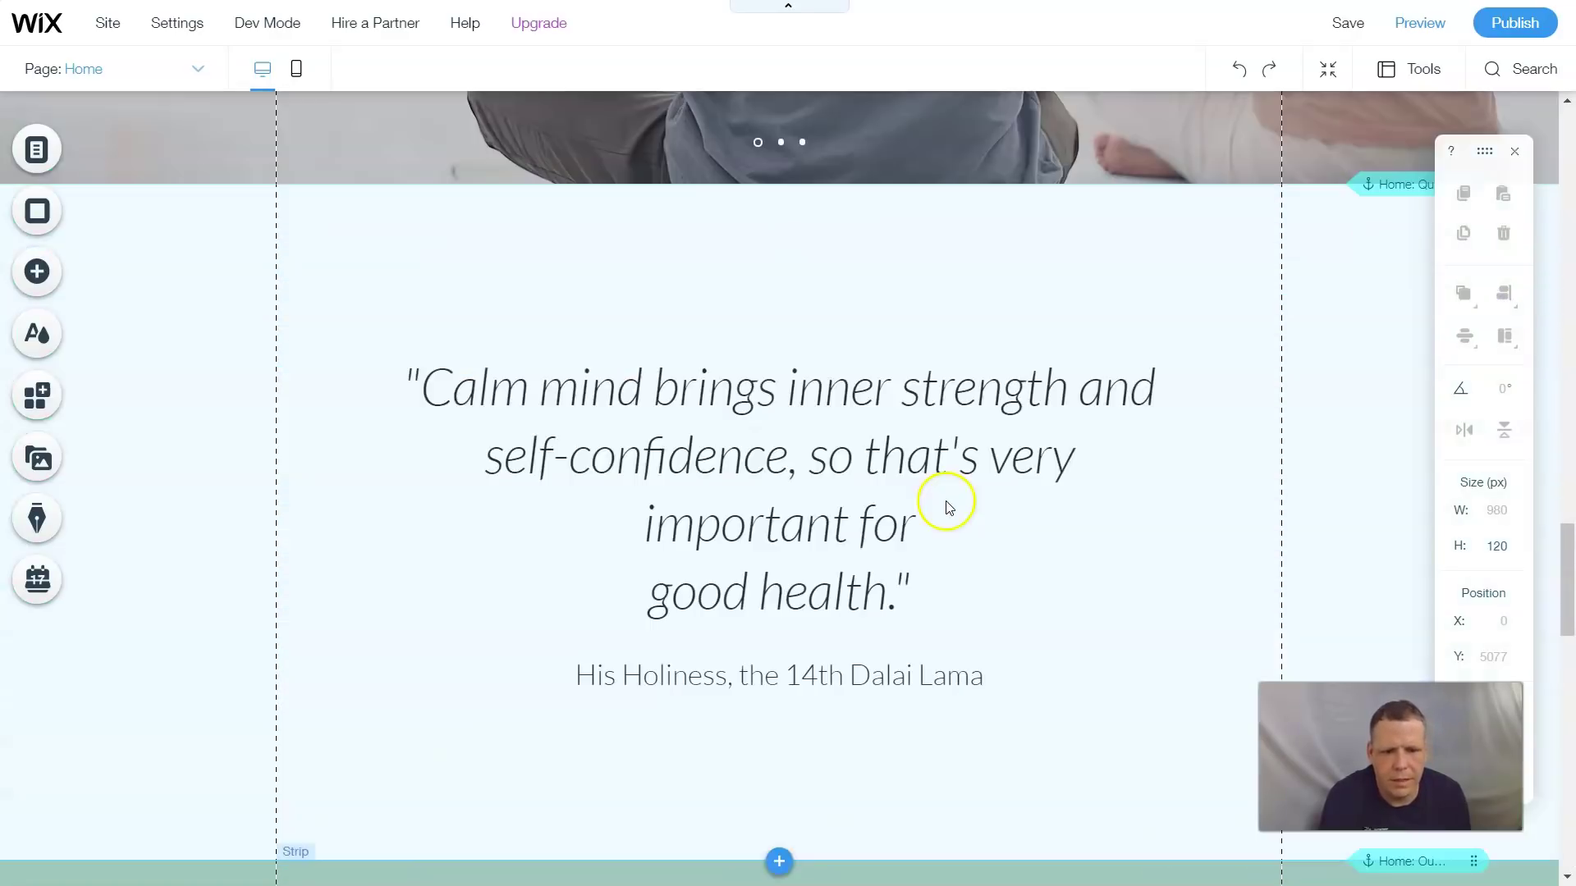
pyautogui.scroll(10, 911, 603)
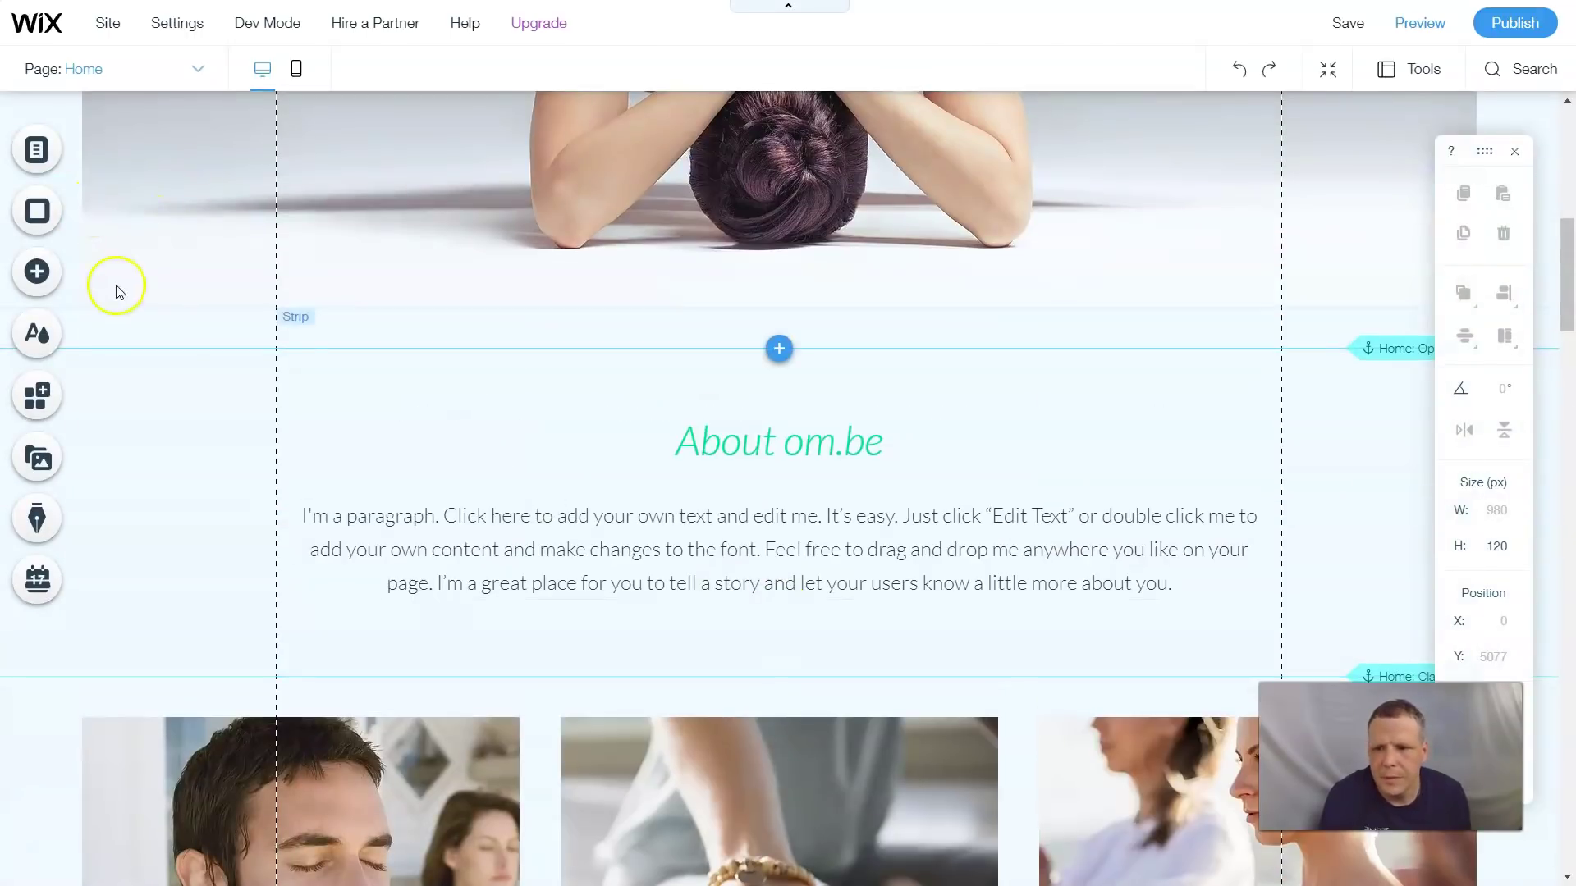
pyautogui.click(95, 397)
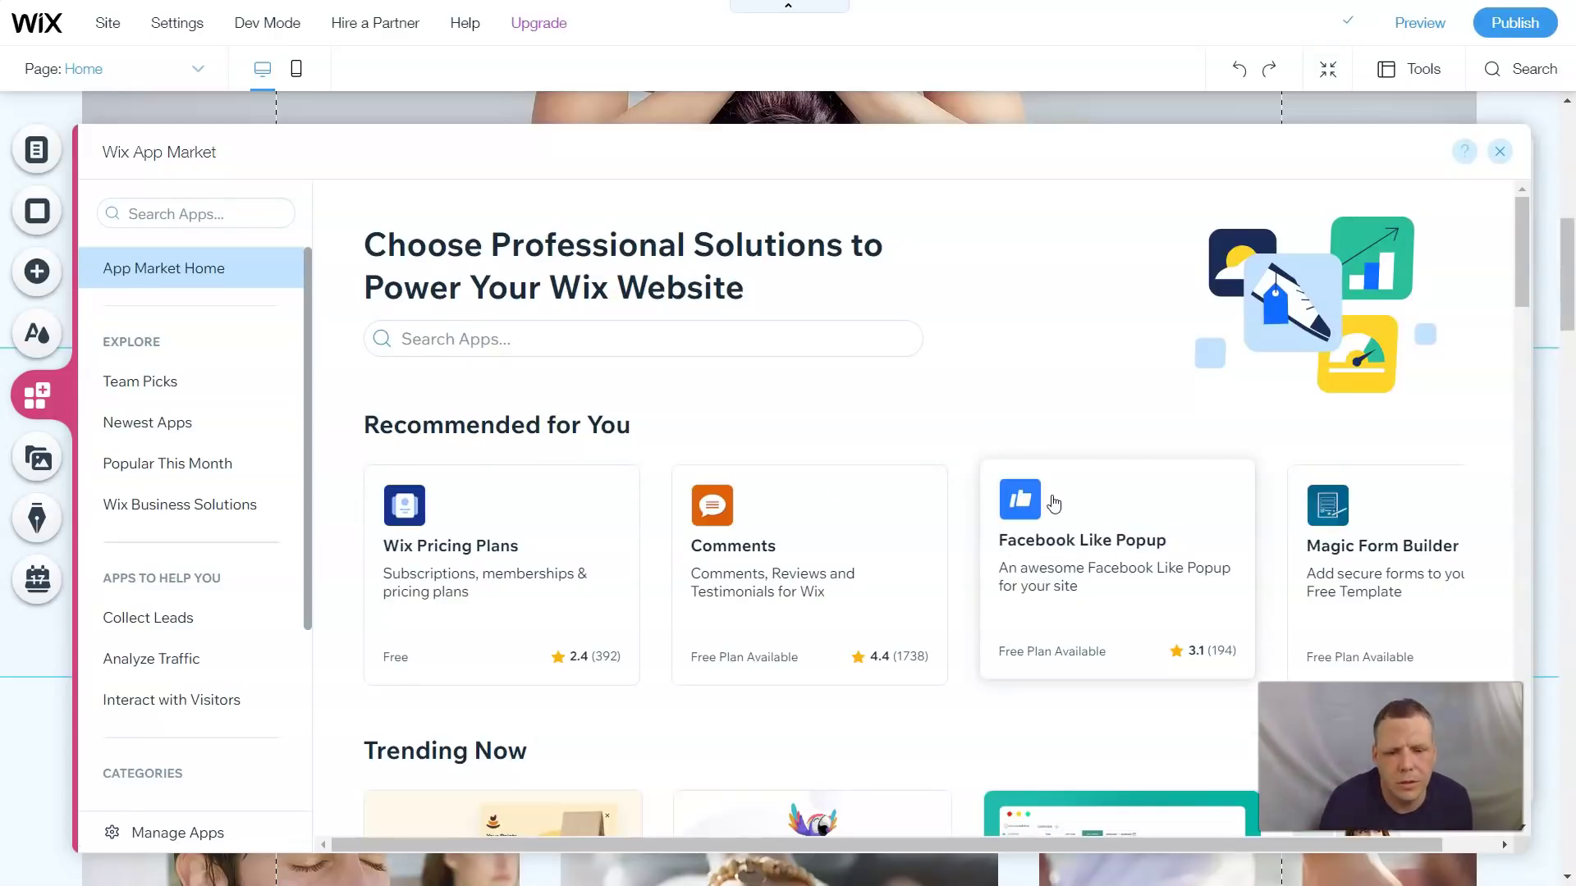
pyautogui.scroll(-5, 1054, 503)
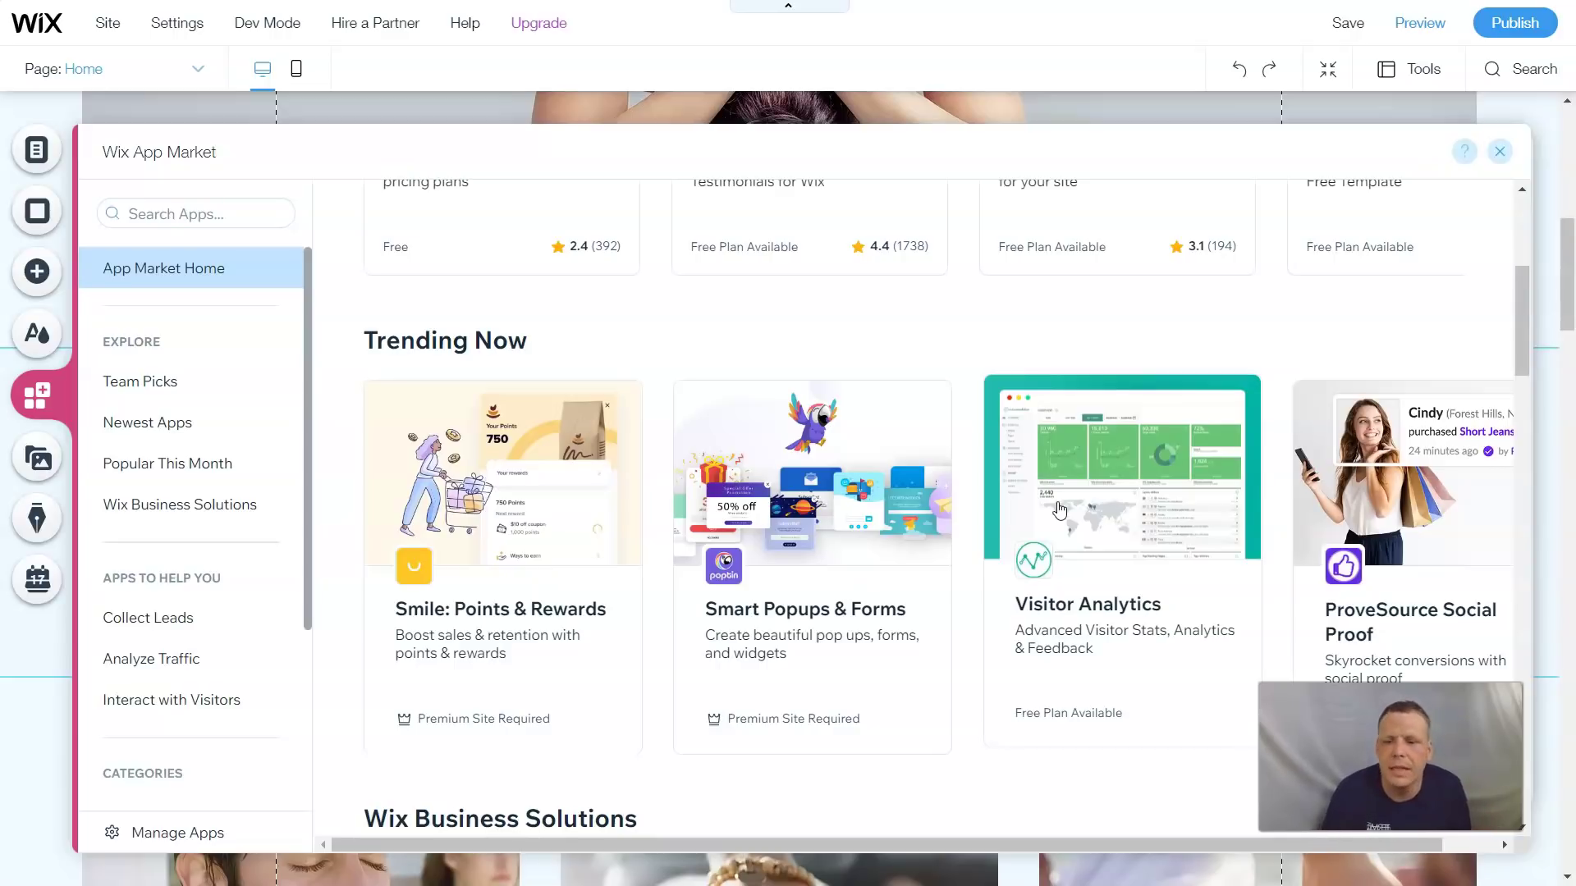
pyautogui.scroll(-2, 933, 597)
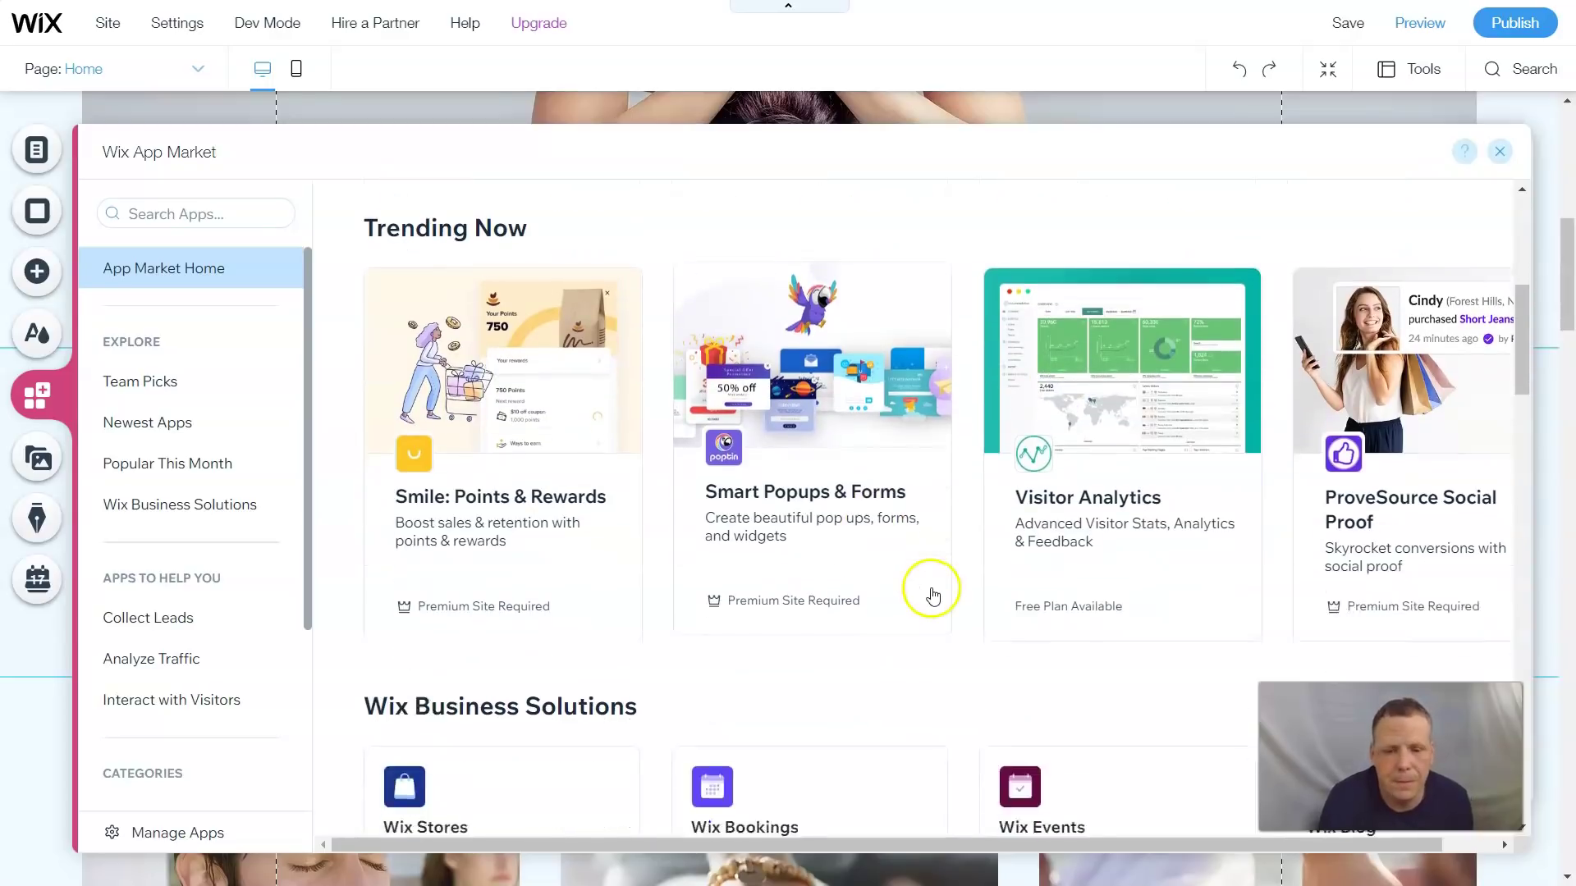
pyautogui.scroll(-5, 933, 596)
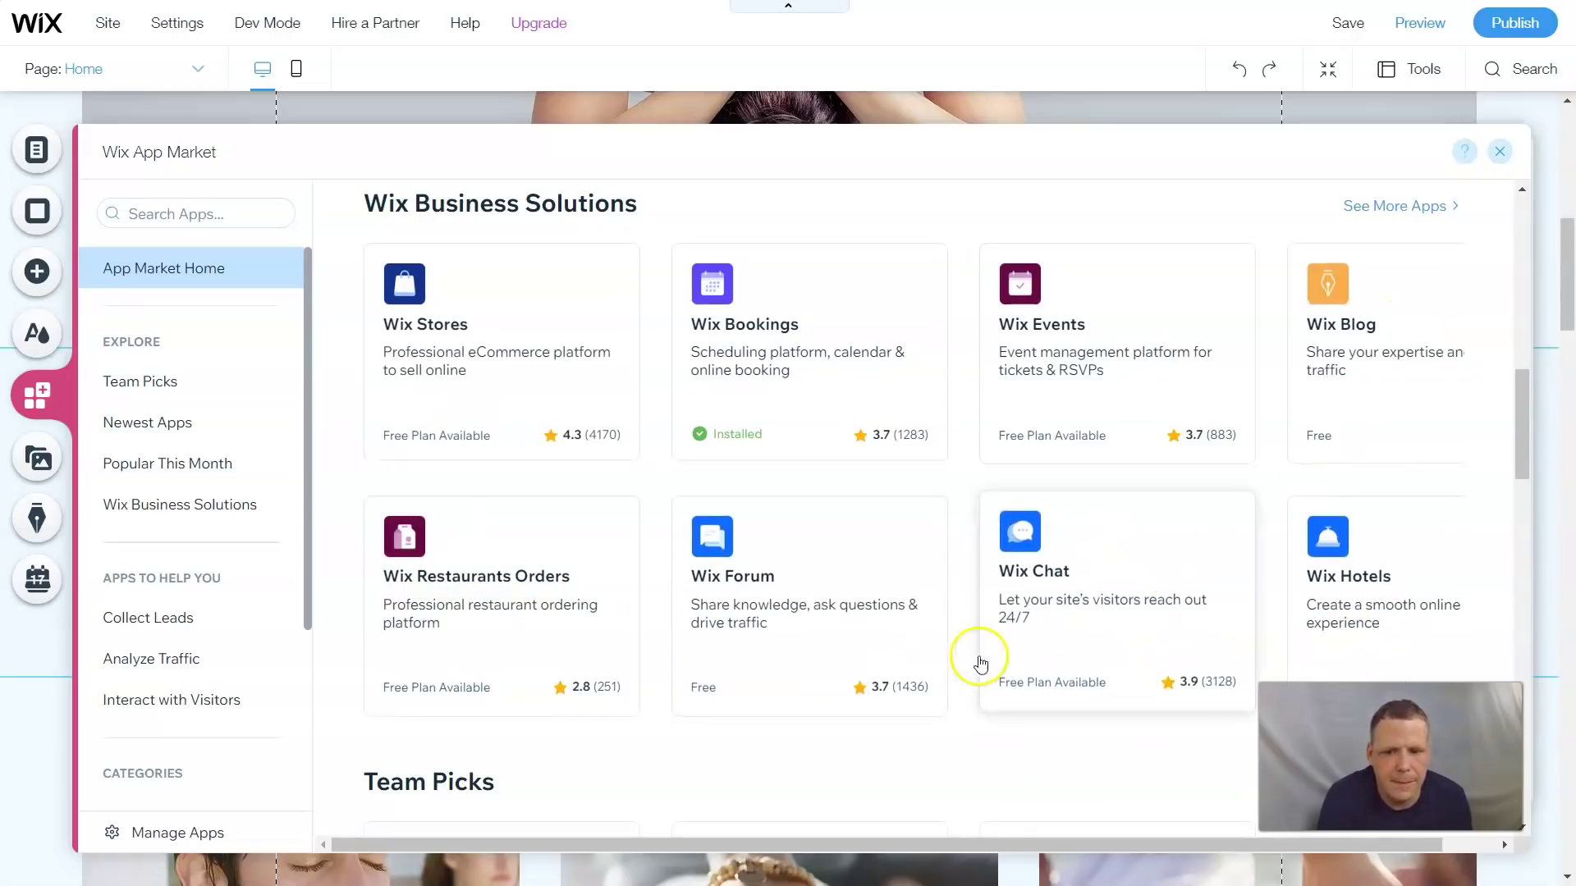
pyautogui.scroll(5, 932, 503)
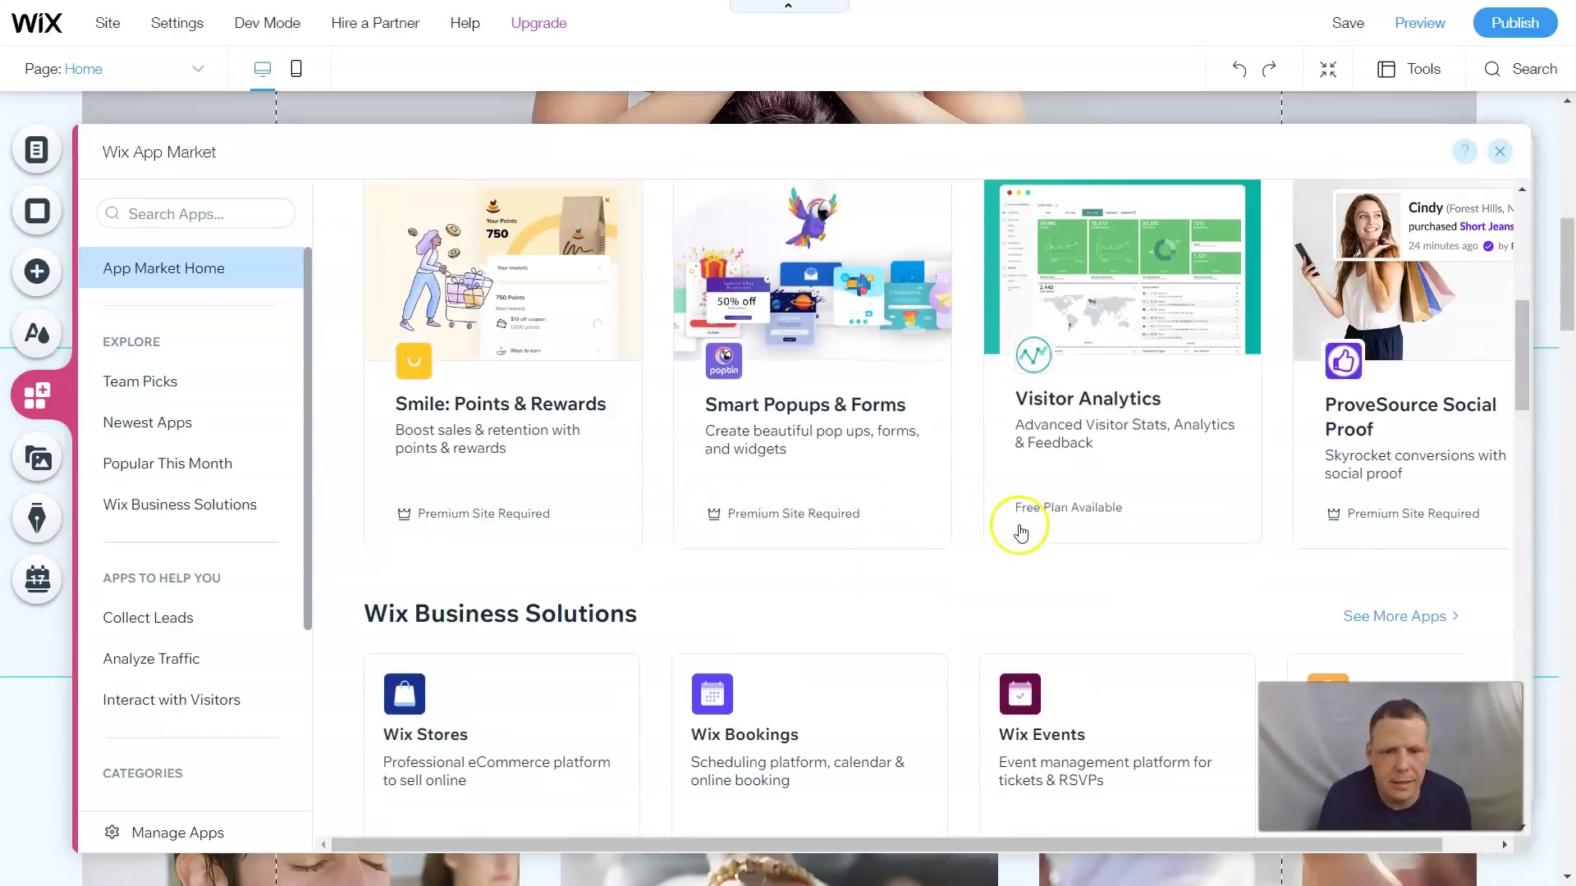
pyautogui.scroll(-4, 1020, 534)
pyautogui.scroll(4, 1017, 520)
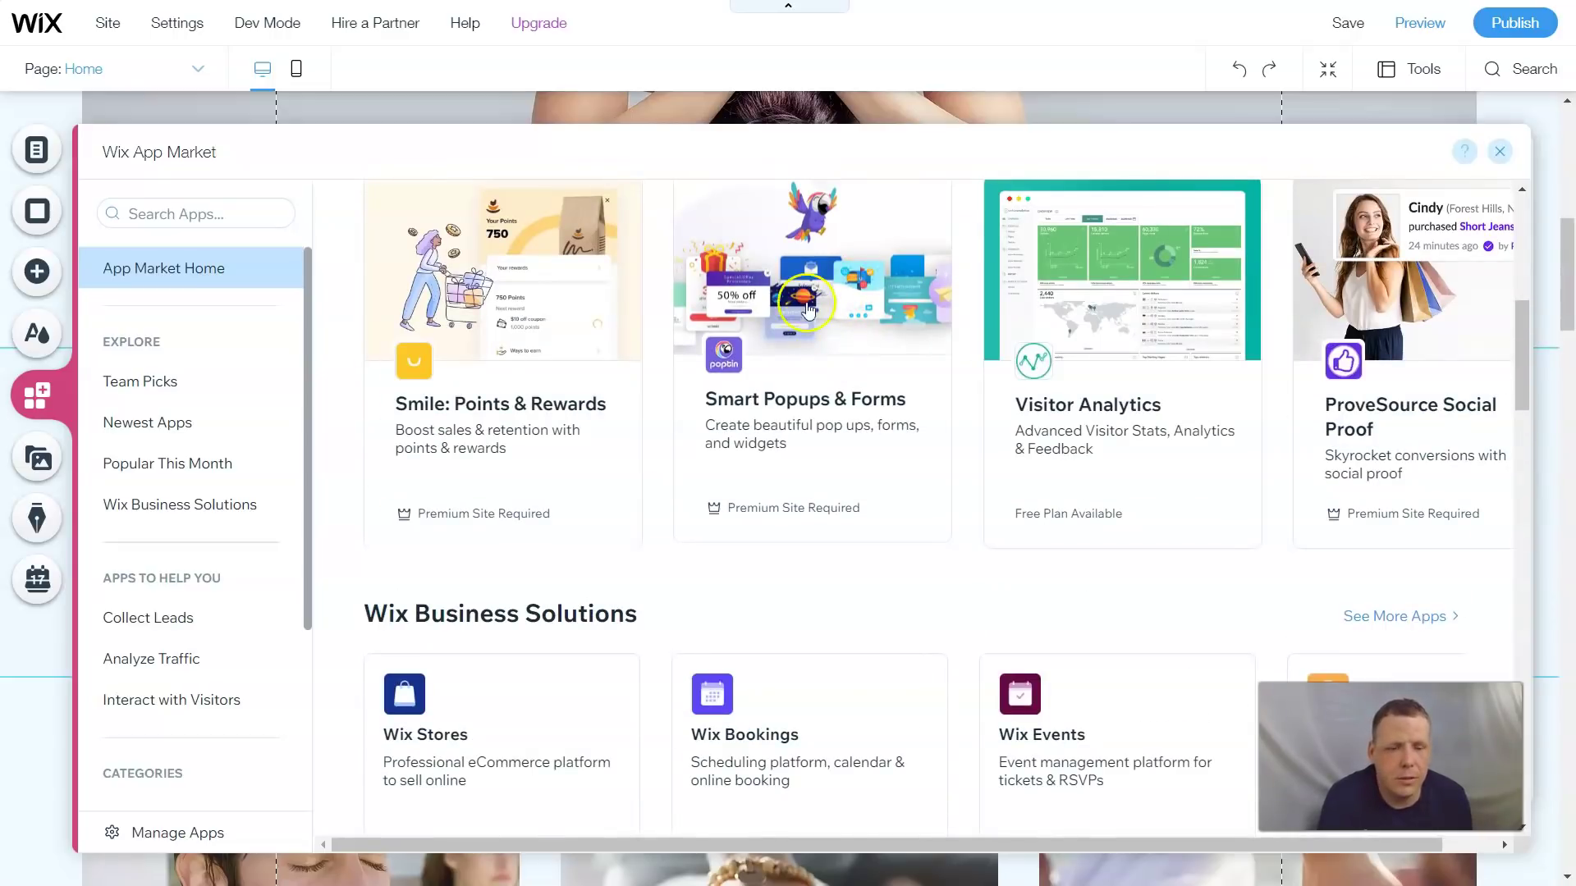
pyautogui.scroll(-4, 862, 394)
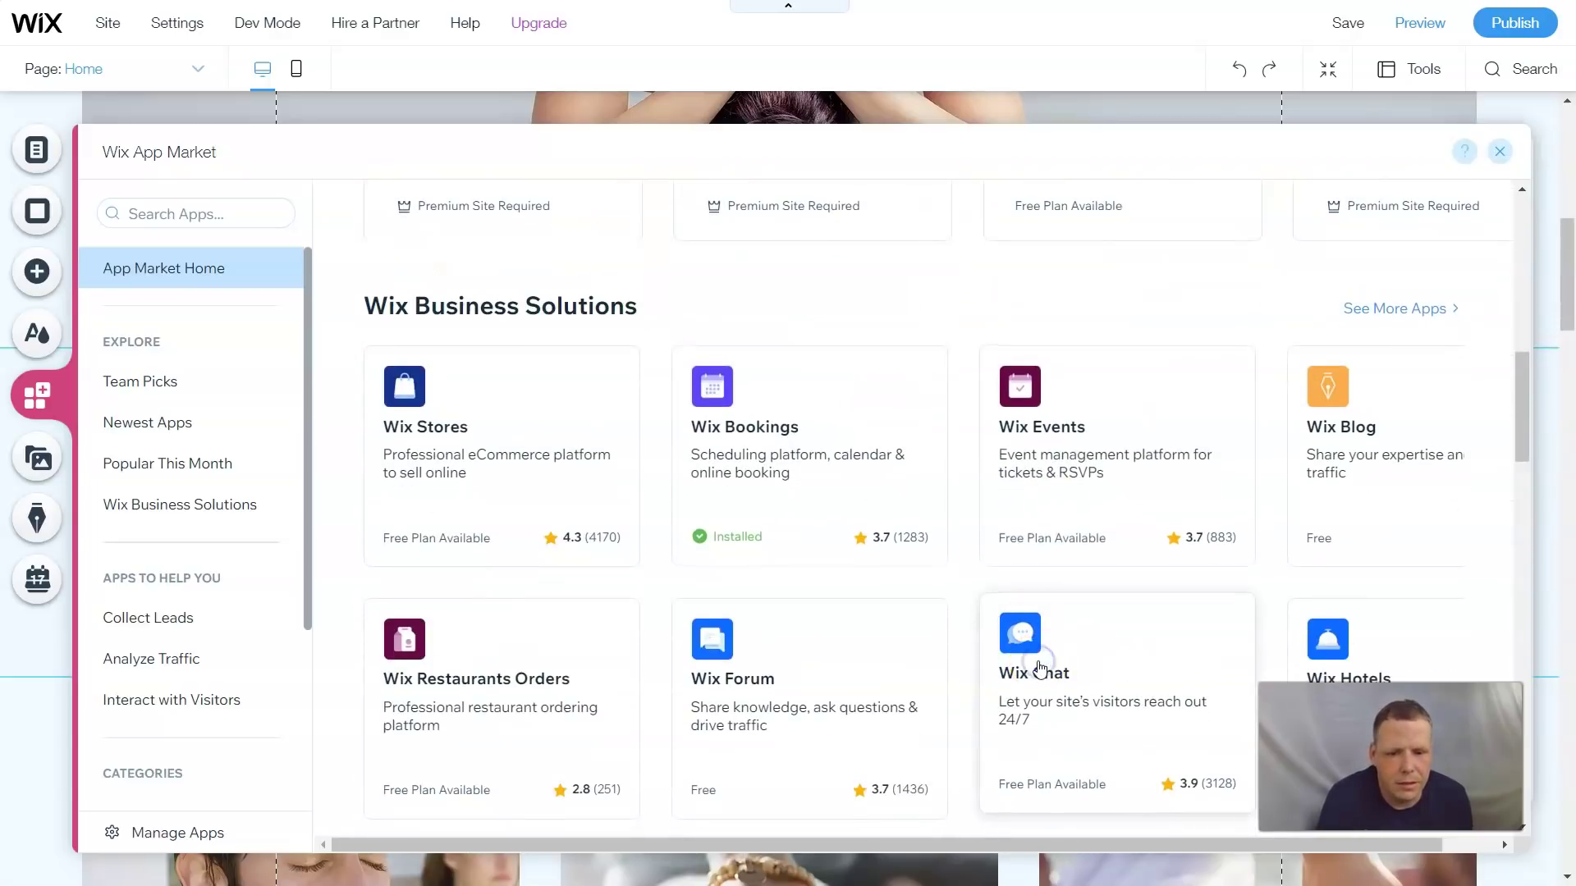
pyautogui.click(1039, 667)
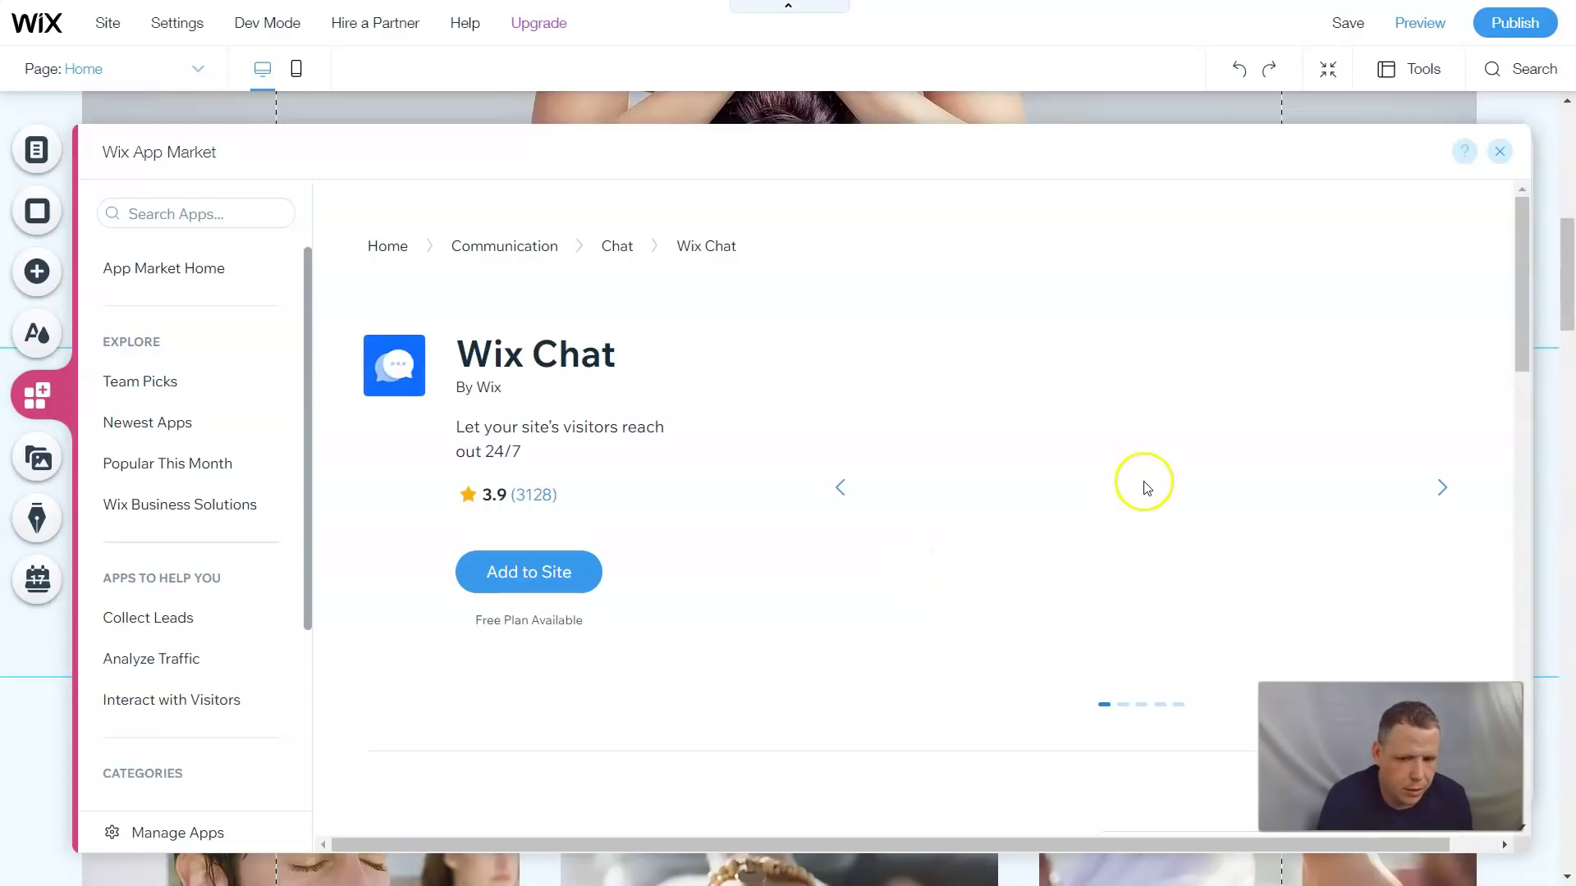
pyautogui.click(547, 588)
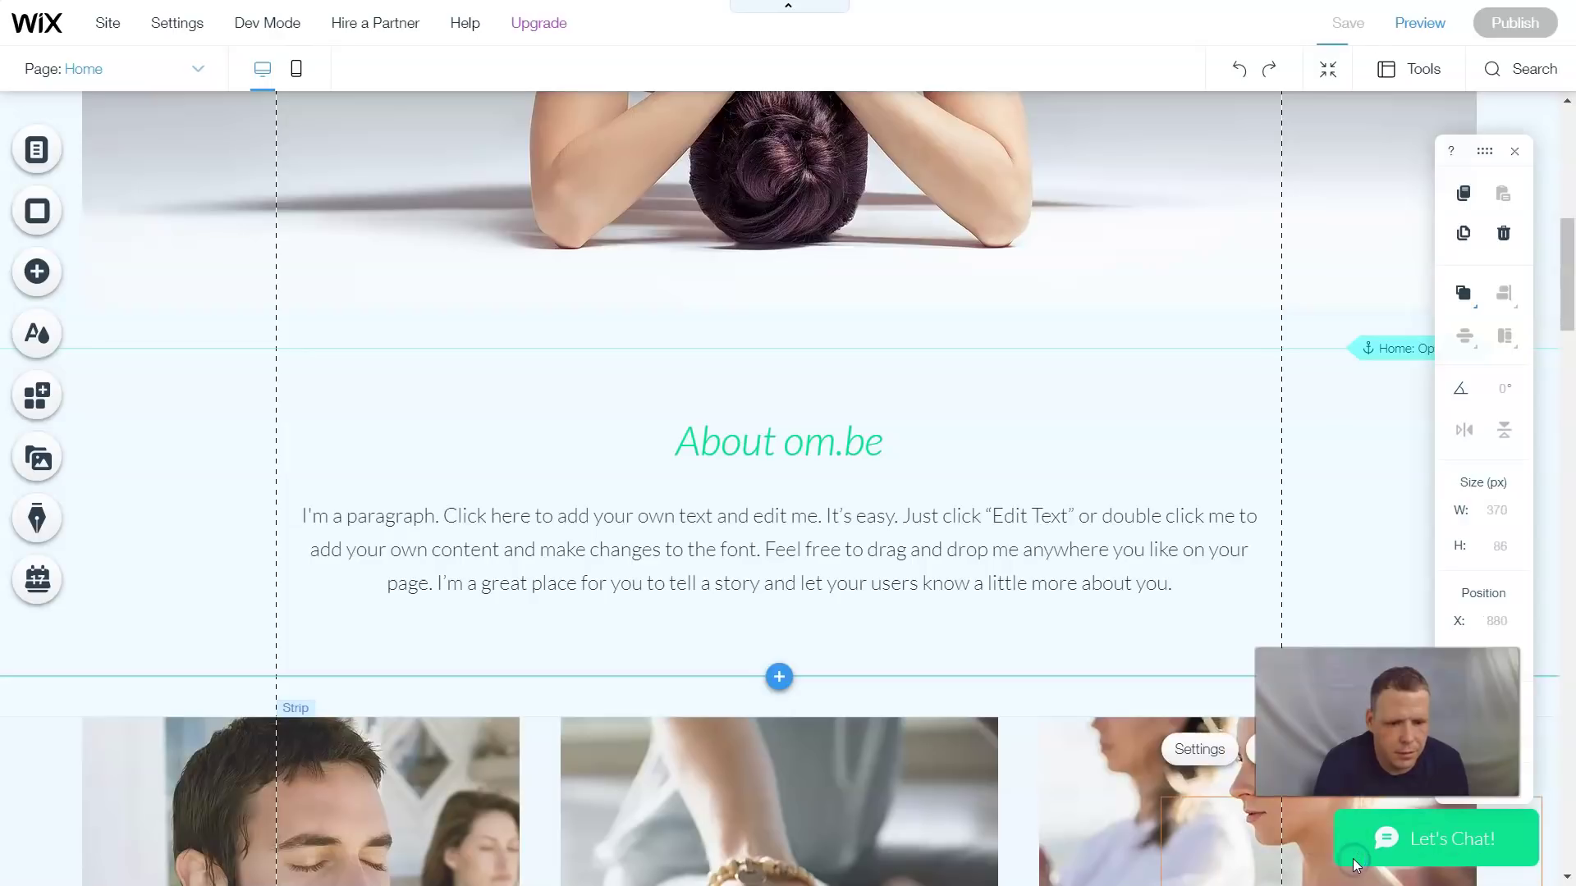
# Step: Open the settings of the Let's Chat! widget and move the settings window over the About om.be section
pyautogui.click(1331, 844)
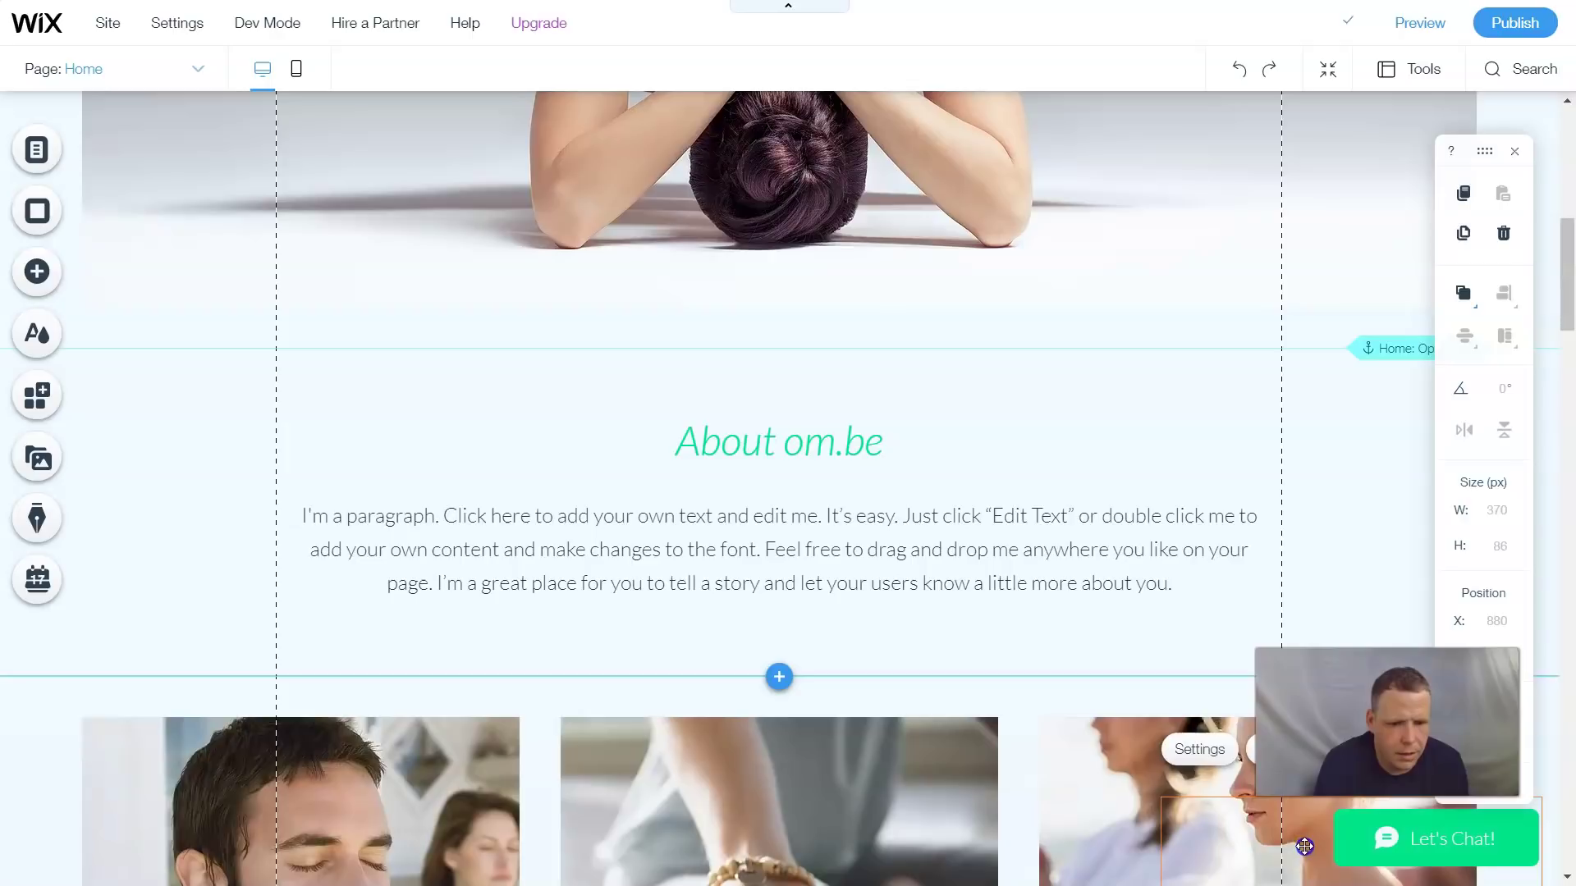
pyautogui.click(1196, 750)
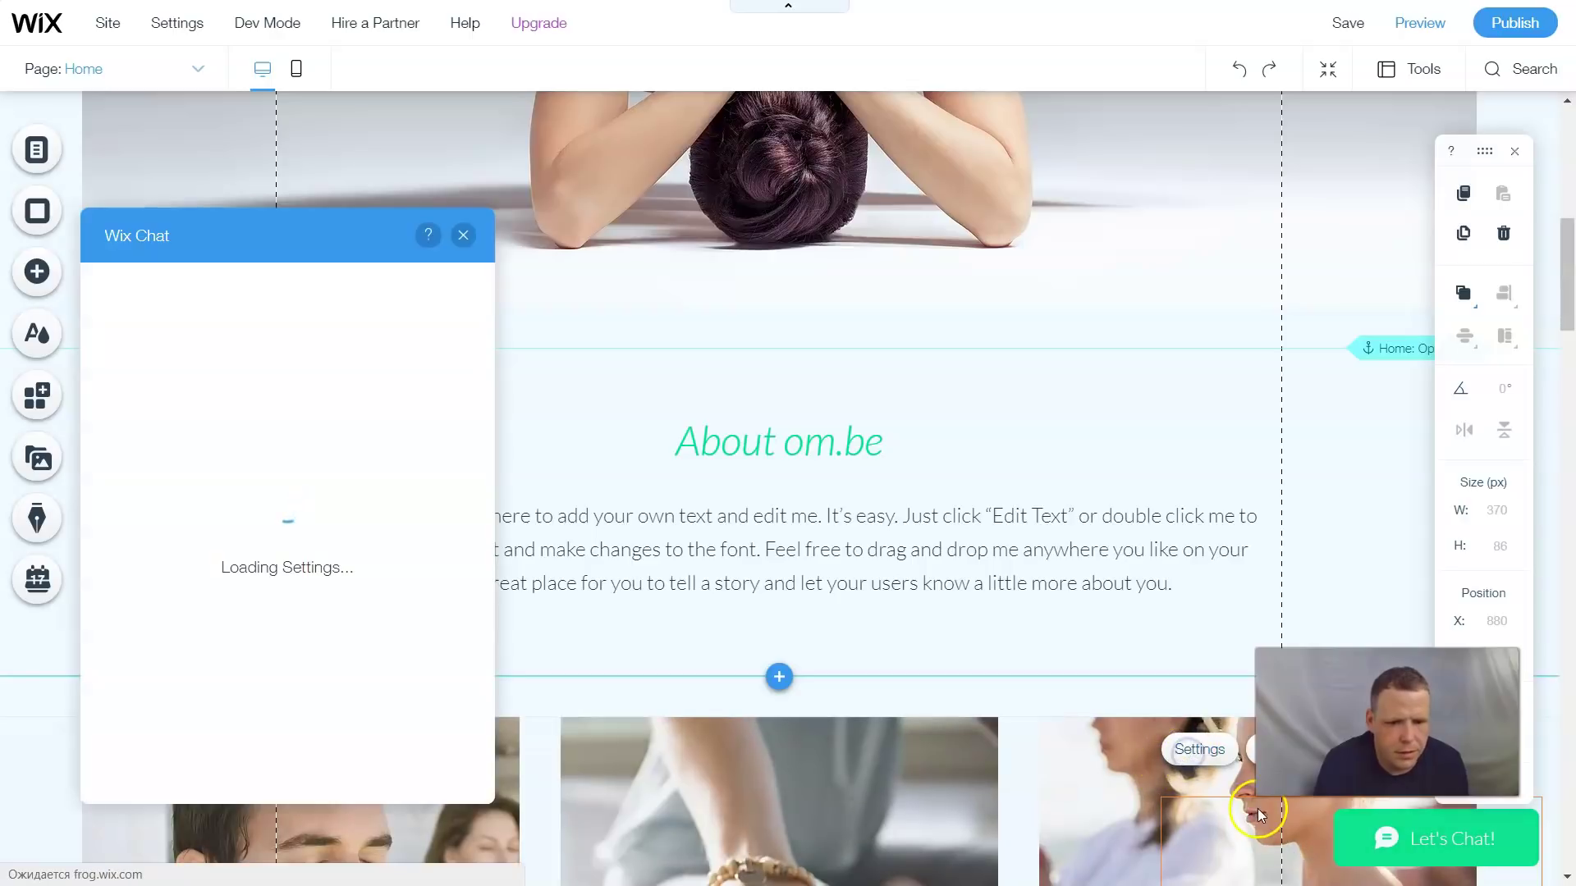
pyautogui.moveTo(322, 224); pyautogui.dragTo(786, 220)
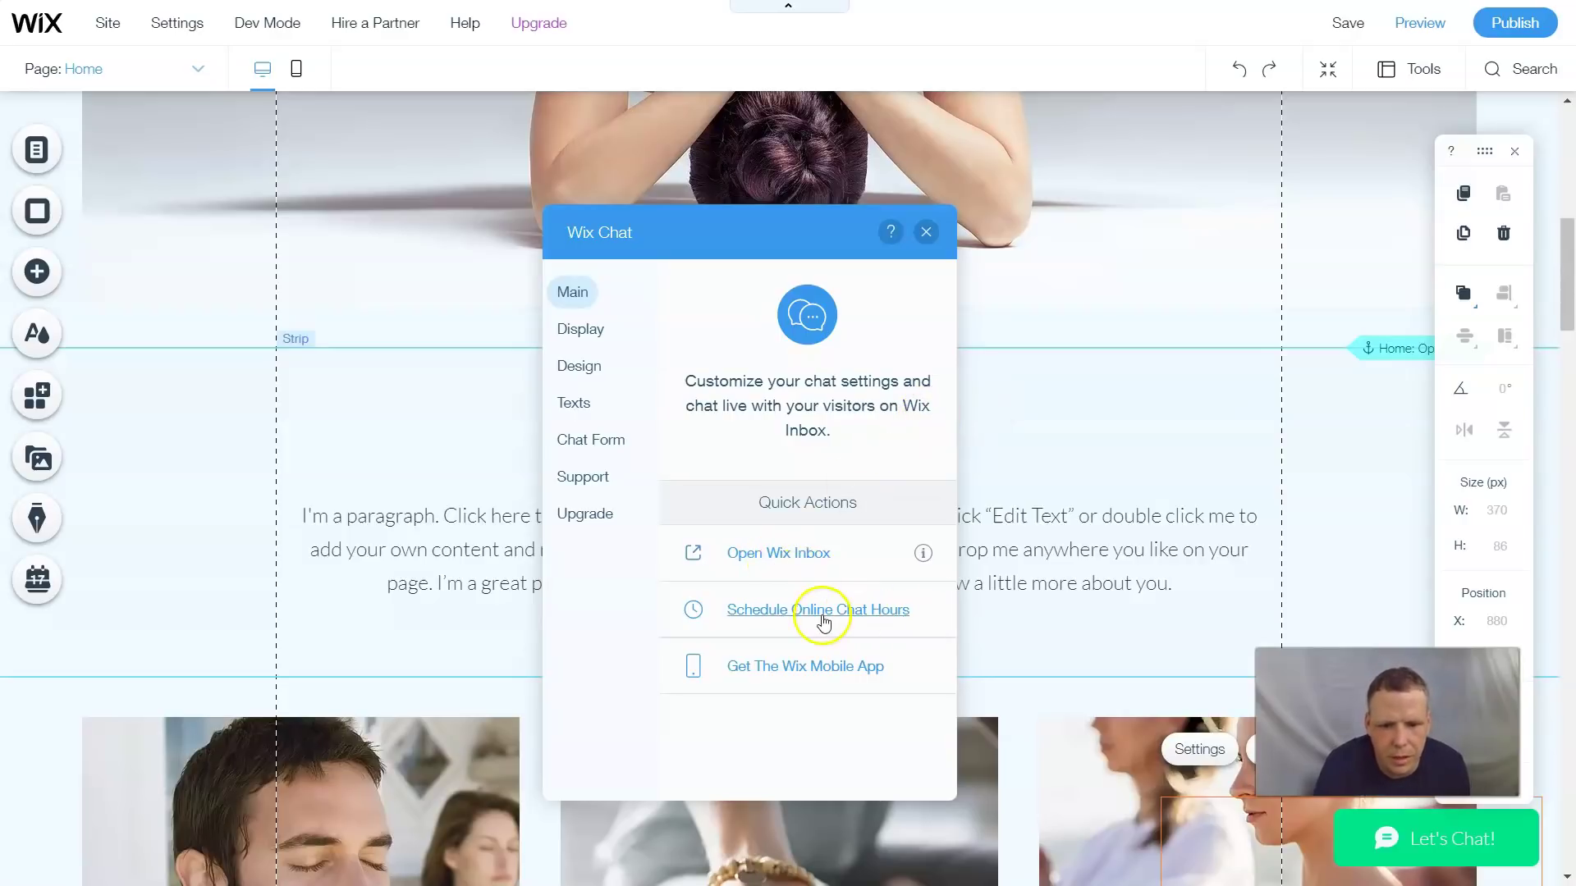
# Step: Open Wix Inbox from the chat settings, start adding the business info and open the image chooser for the logo
pyautogui.click(790, 560)
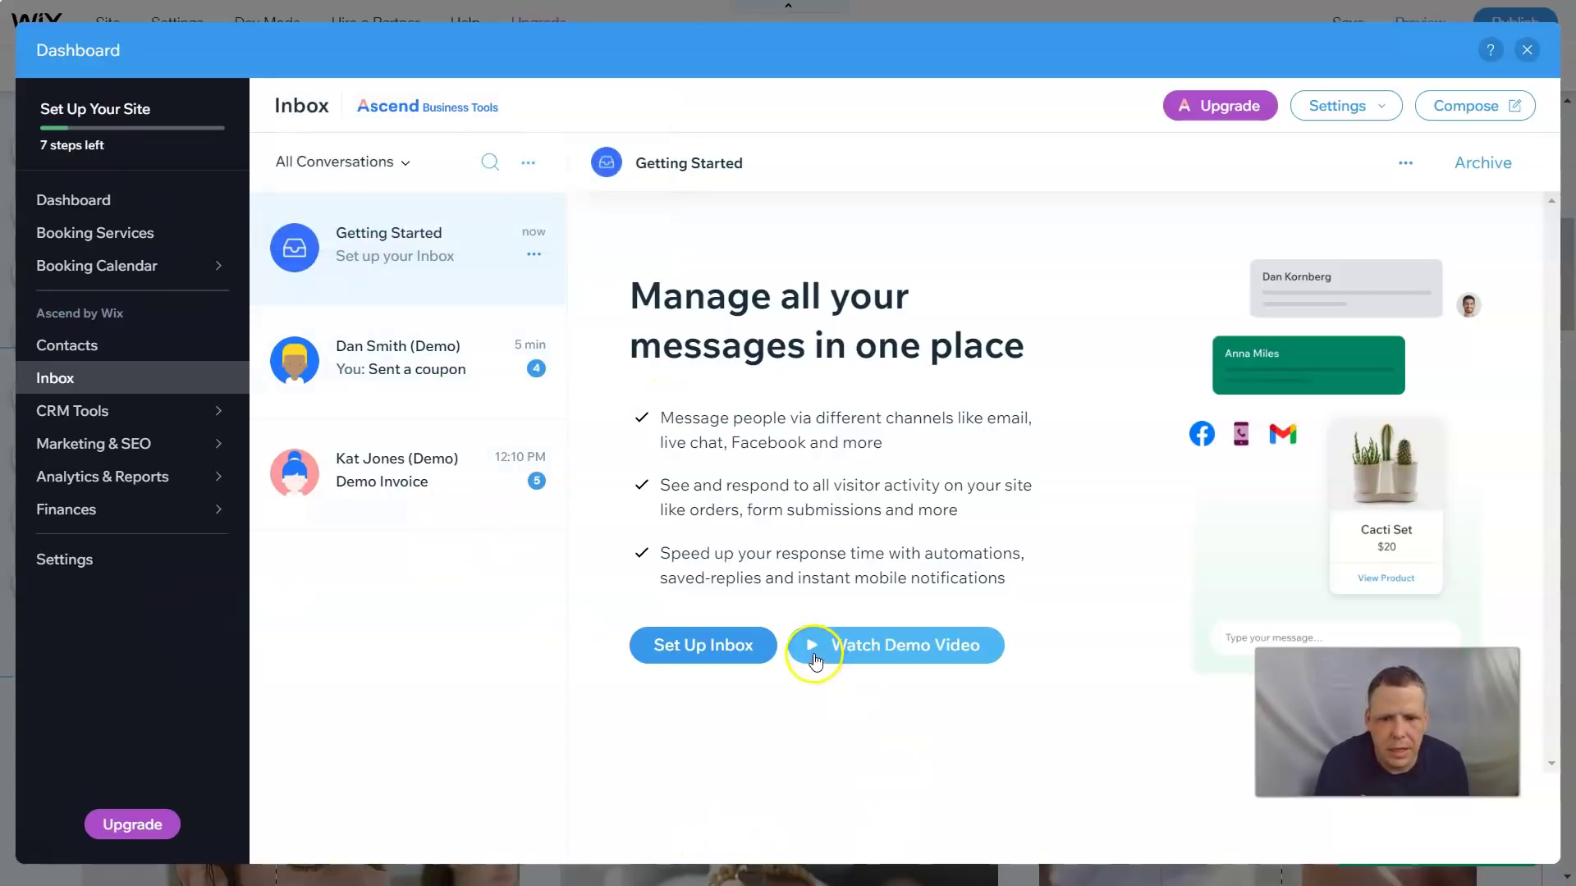
pyautogui.click(749, 648)
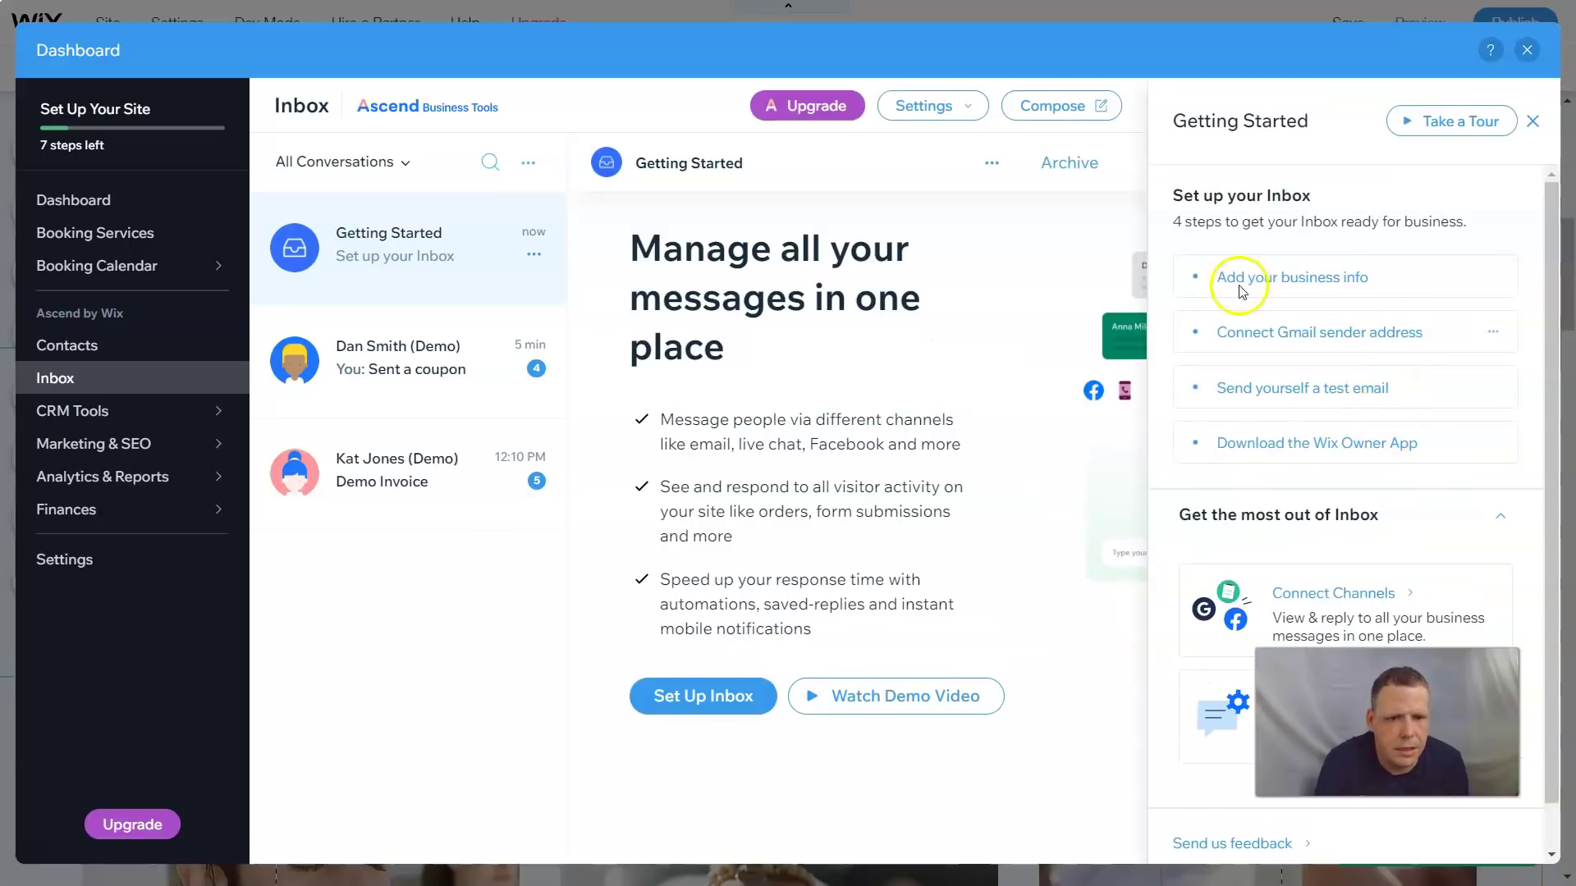
pyautogui.click(1318, 281)
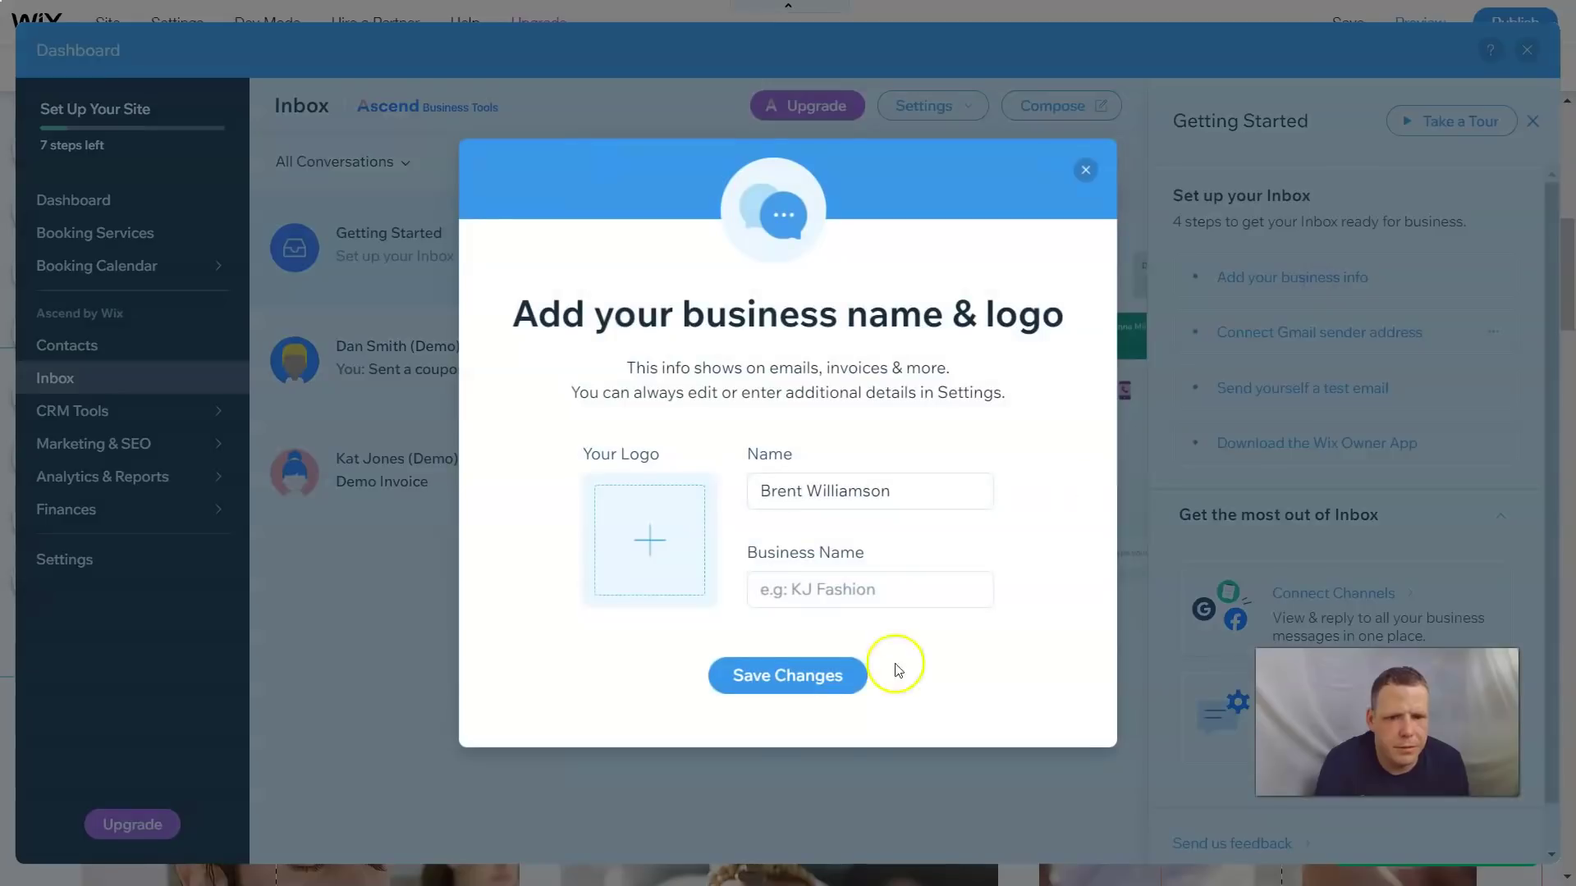
pyautogui.click(650, 544)
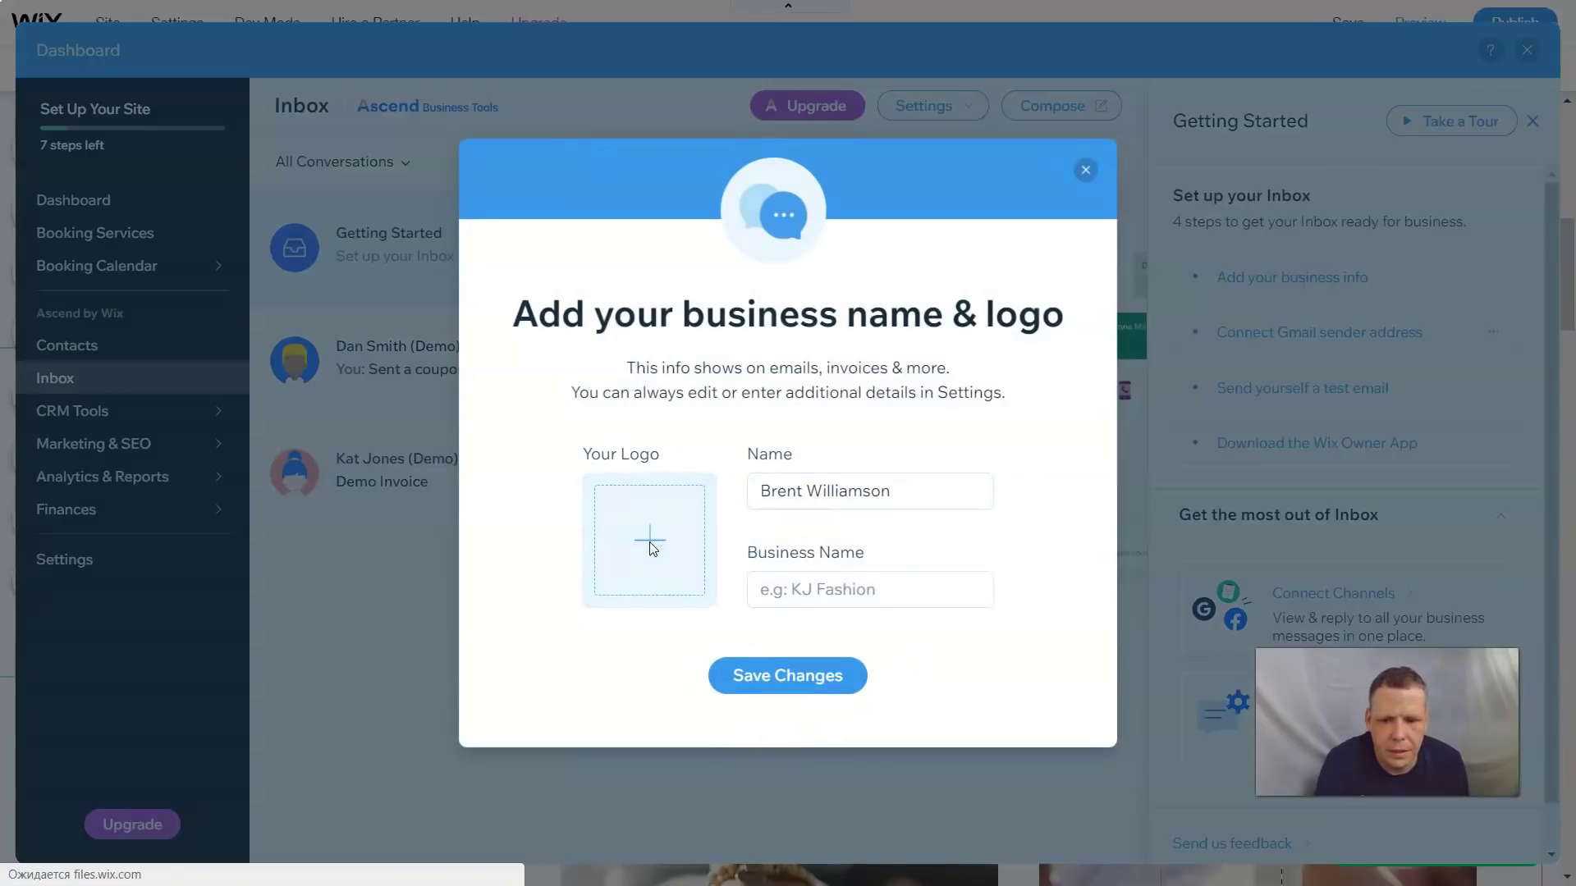
pyautogui.click(649, 542)
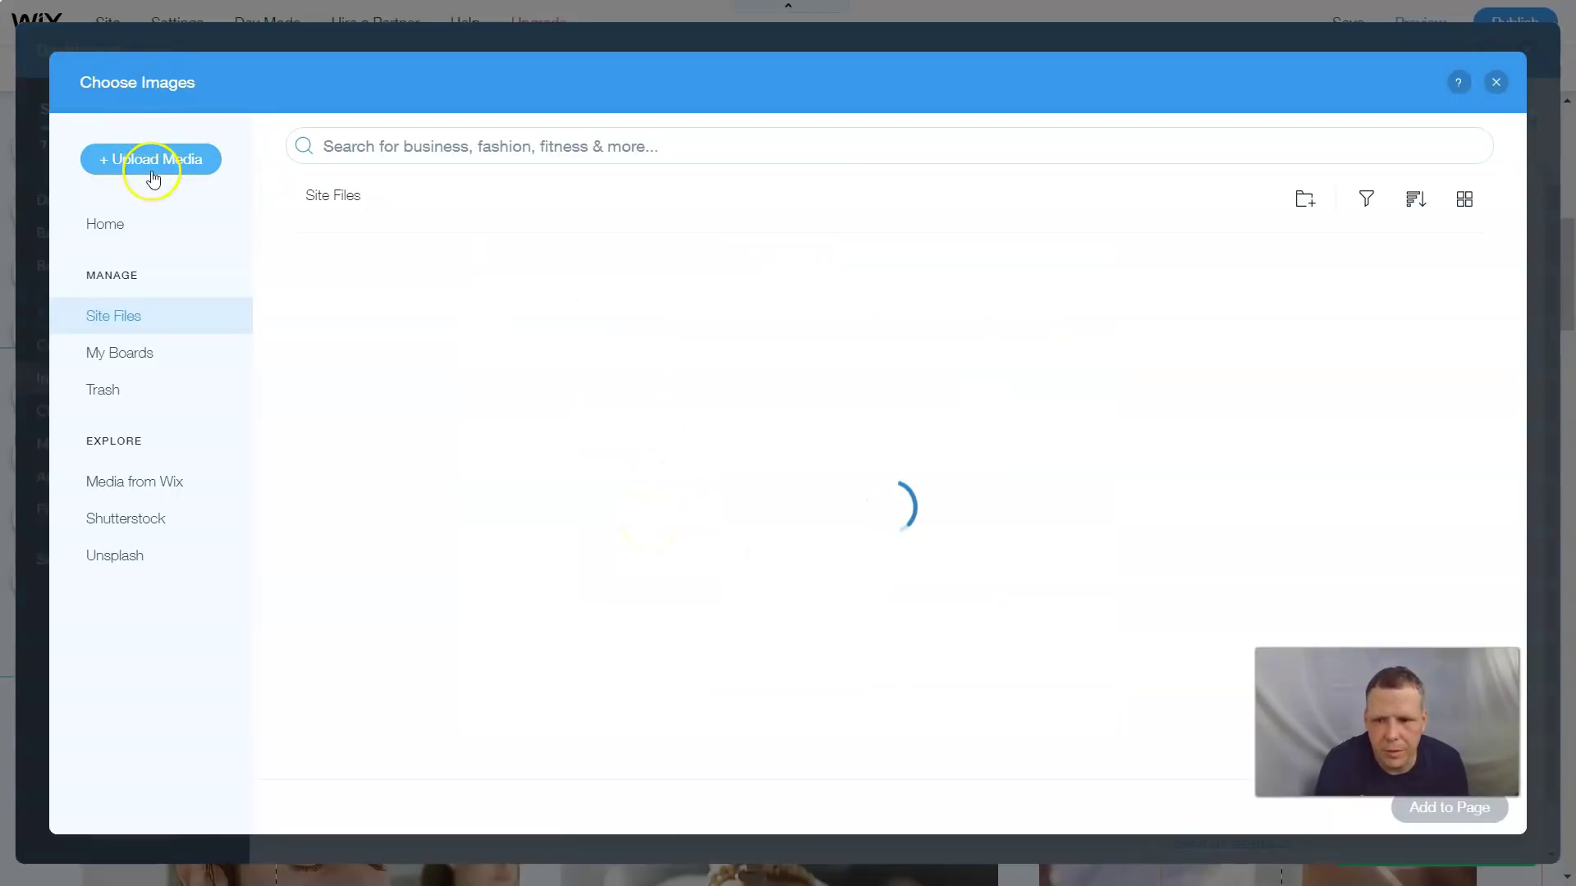
# Step: Search the Media from Wix image library for "yoga"
pyautogui.click(167, 488)
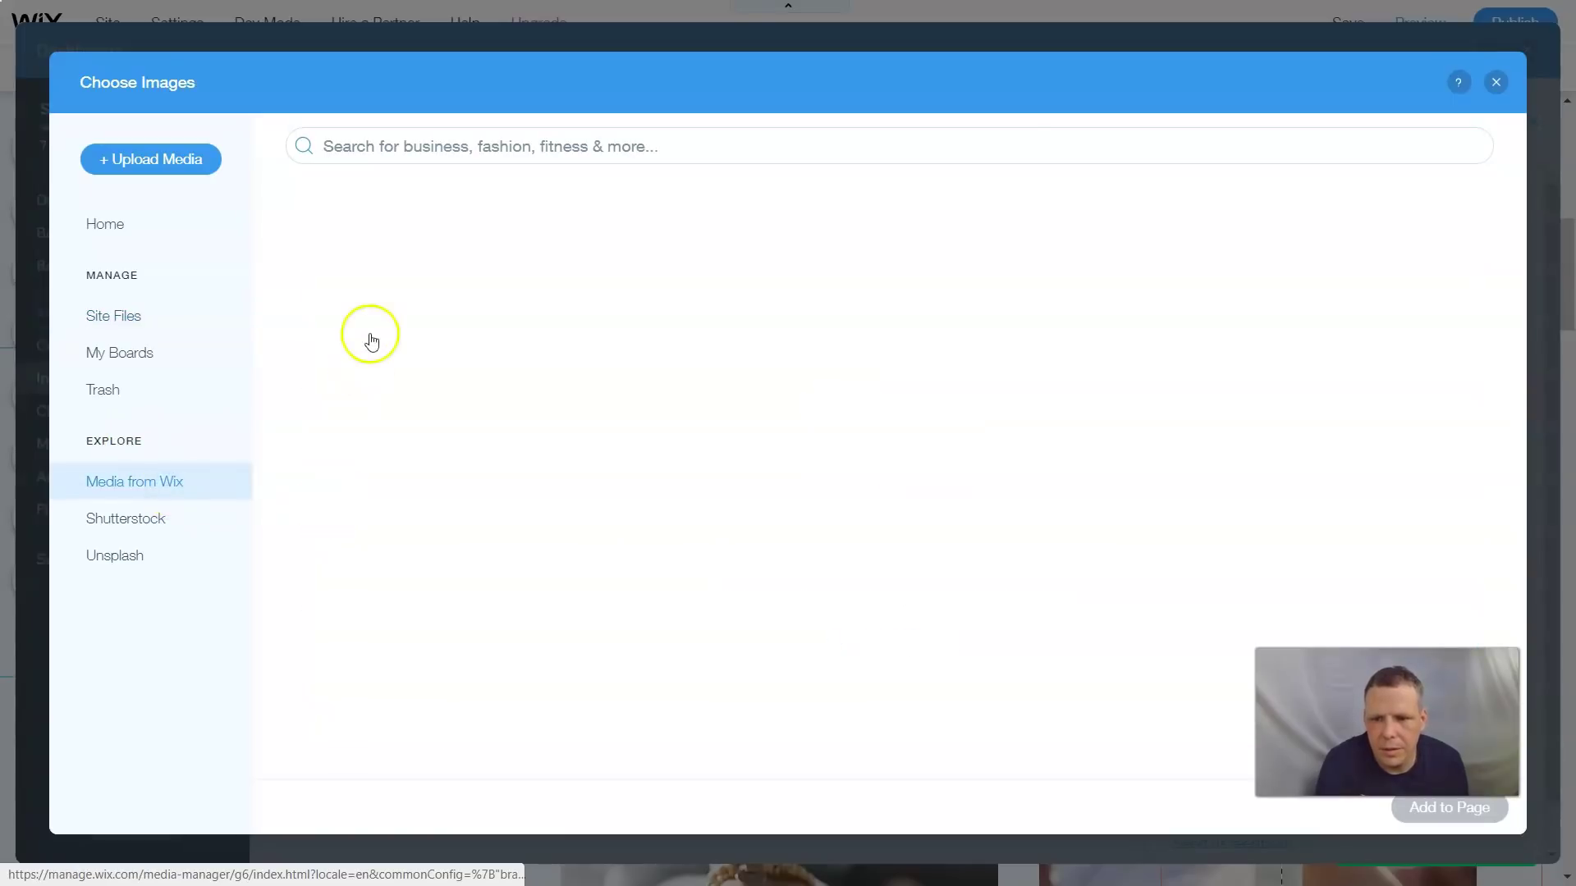
pyautogui.click(431, 139)
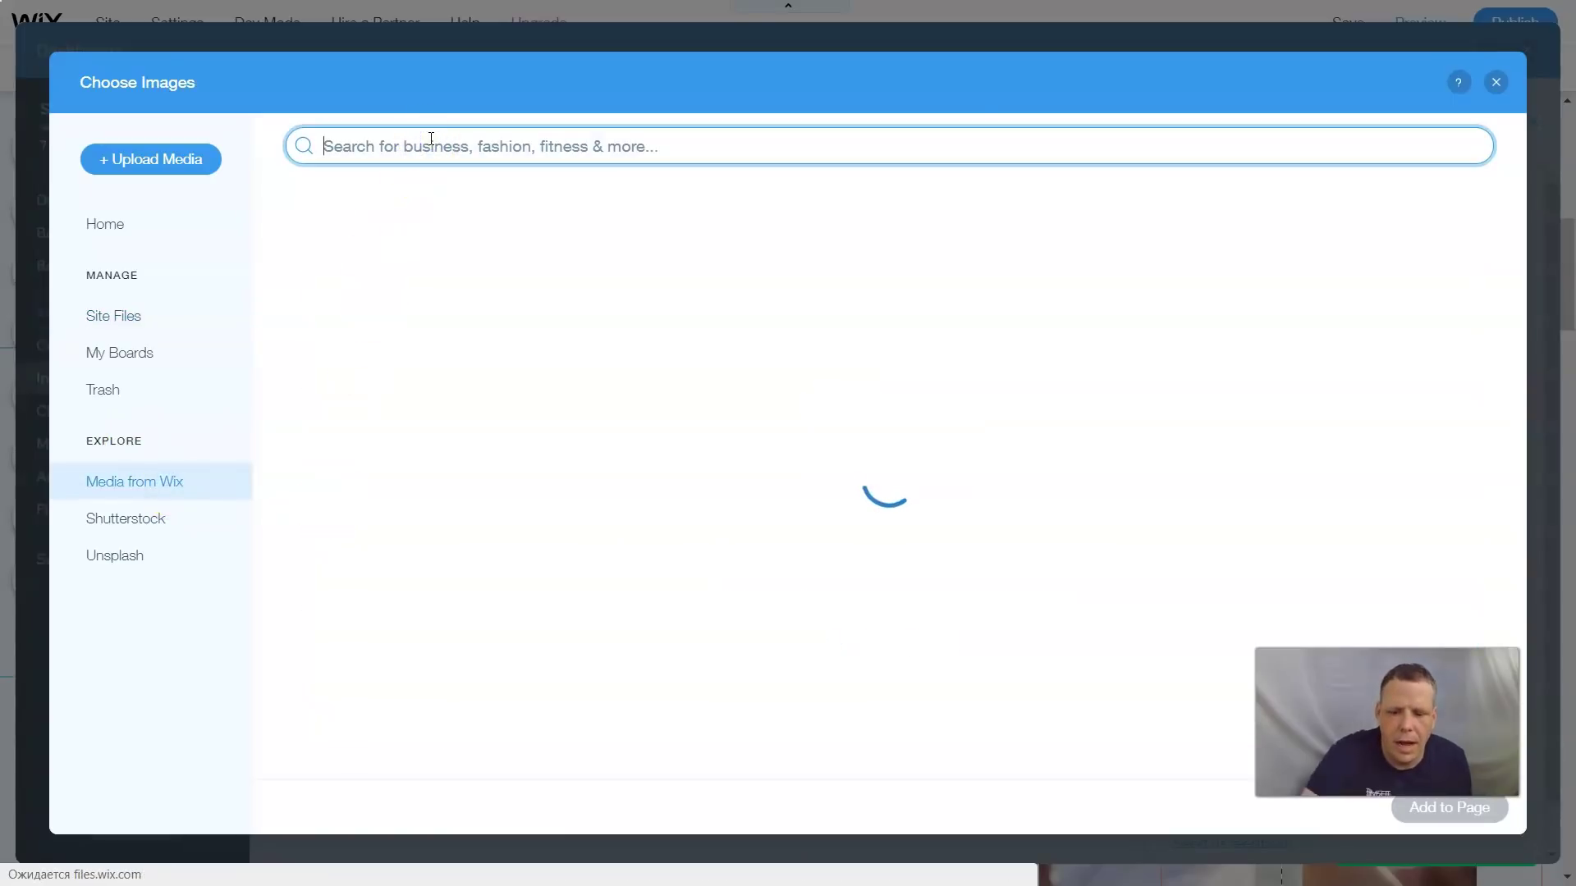
pyautogui.write('yoga')
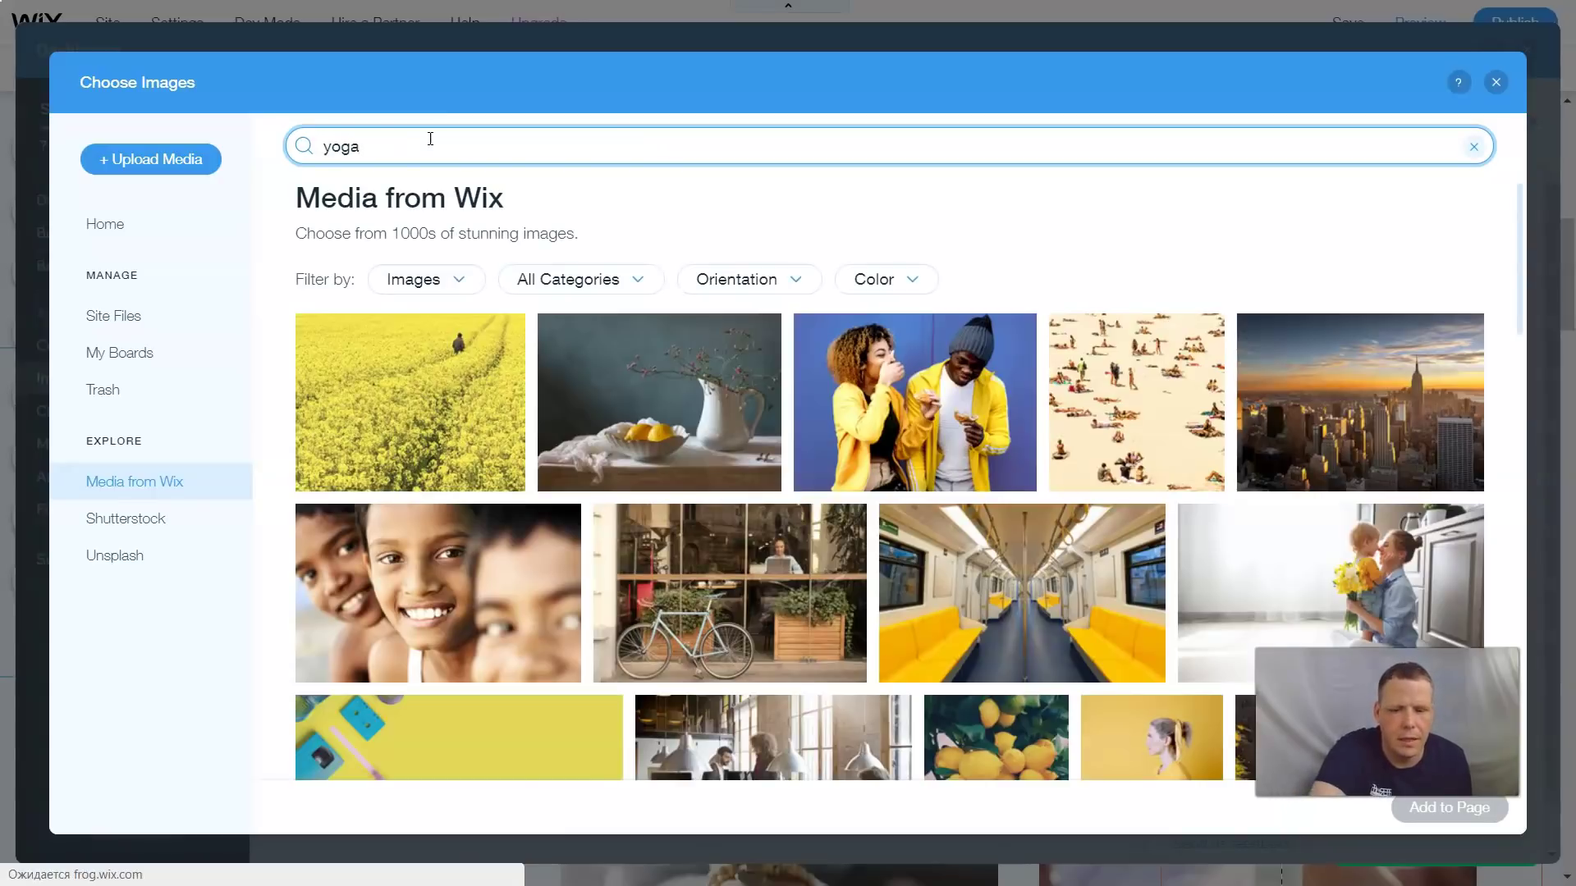
pyautogui.press('Return')
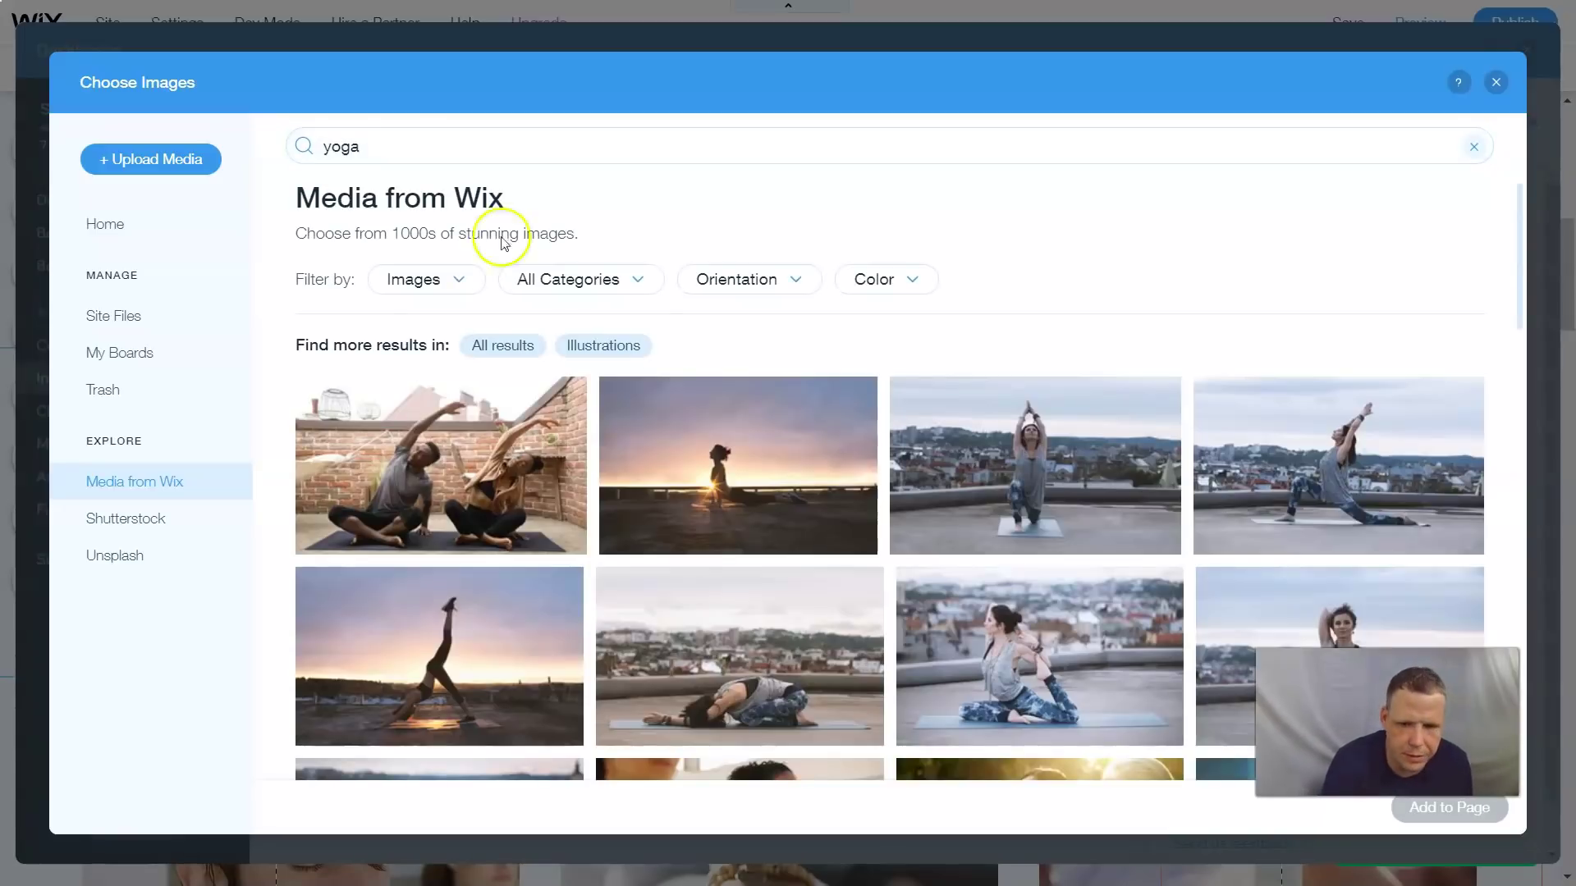
# Step: Find the Yoga Studio image among the yoga images, use it as the business logo and save the changes
pyautogui.scroll(-3, 1083, 491)
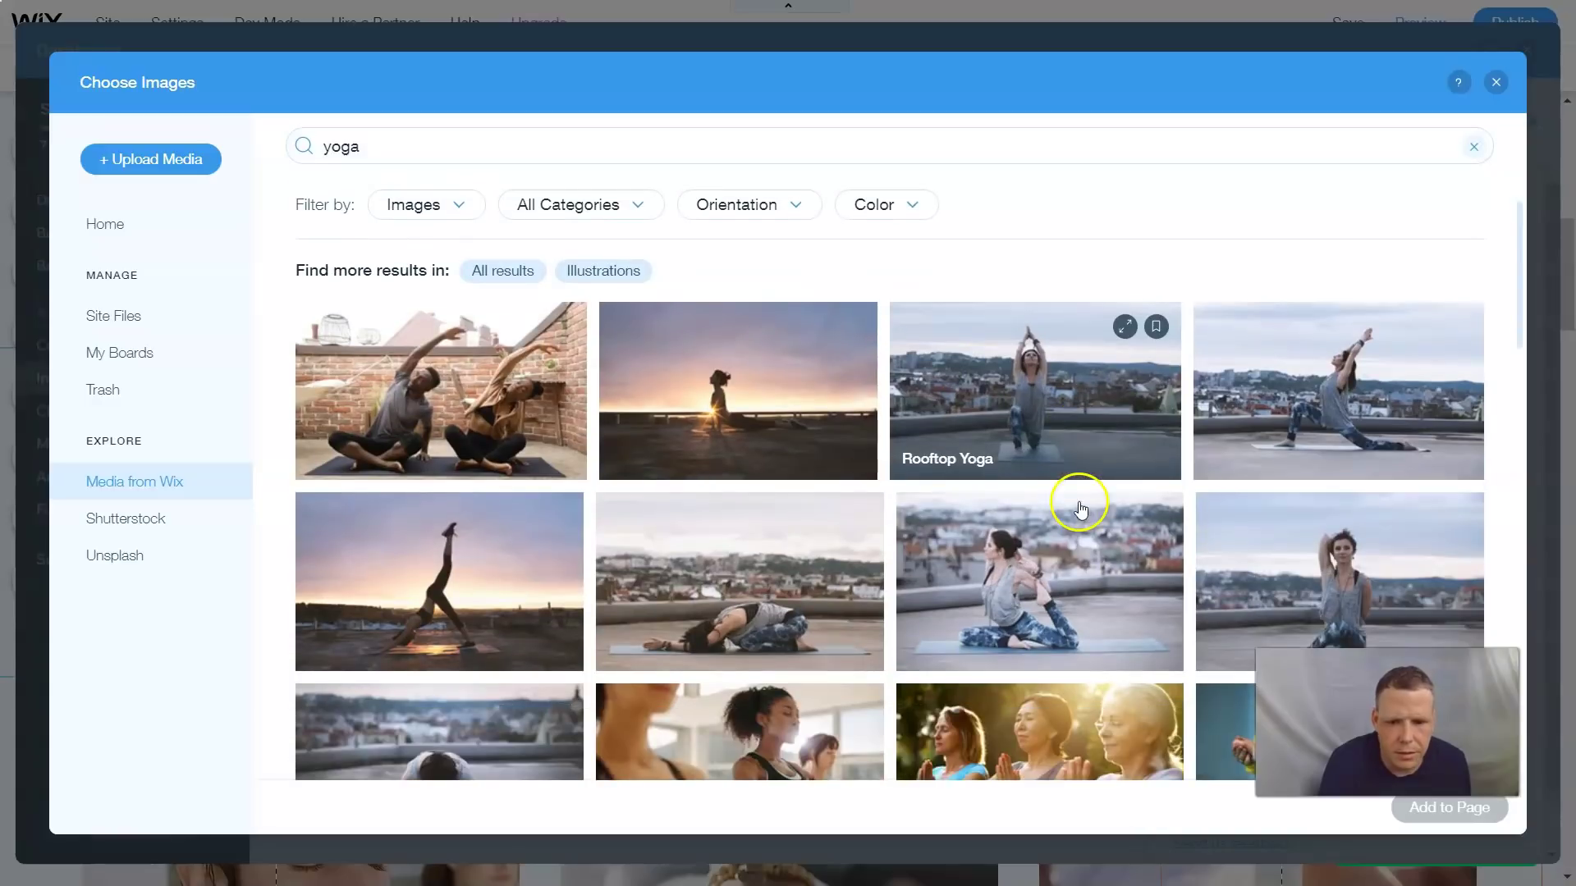
pyautogui.scroll(-6, 716, 591)
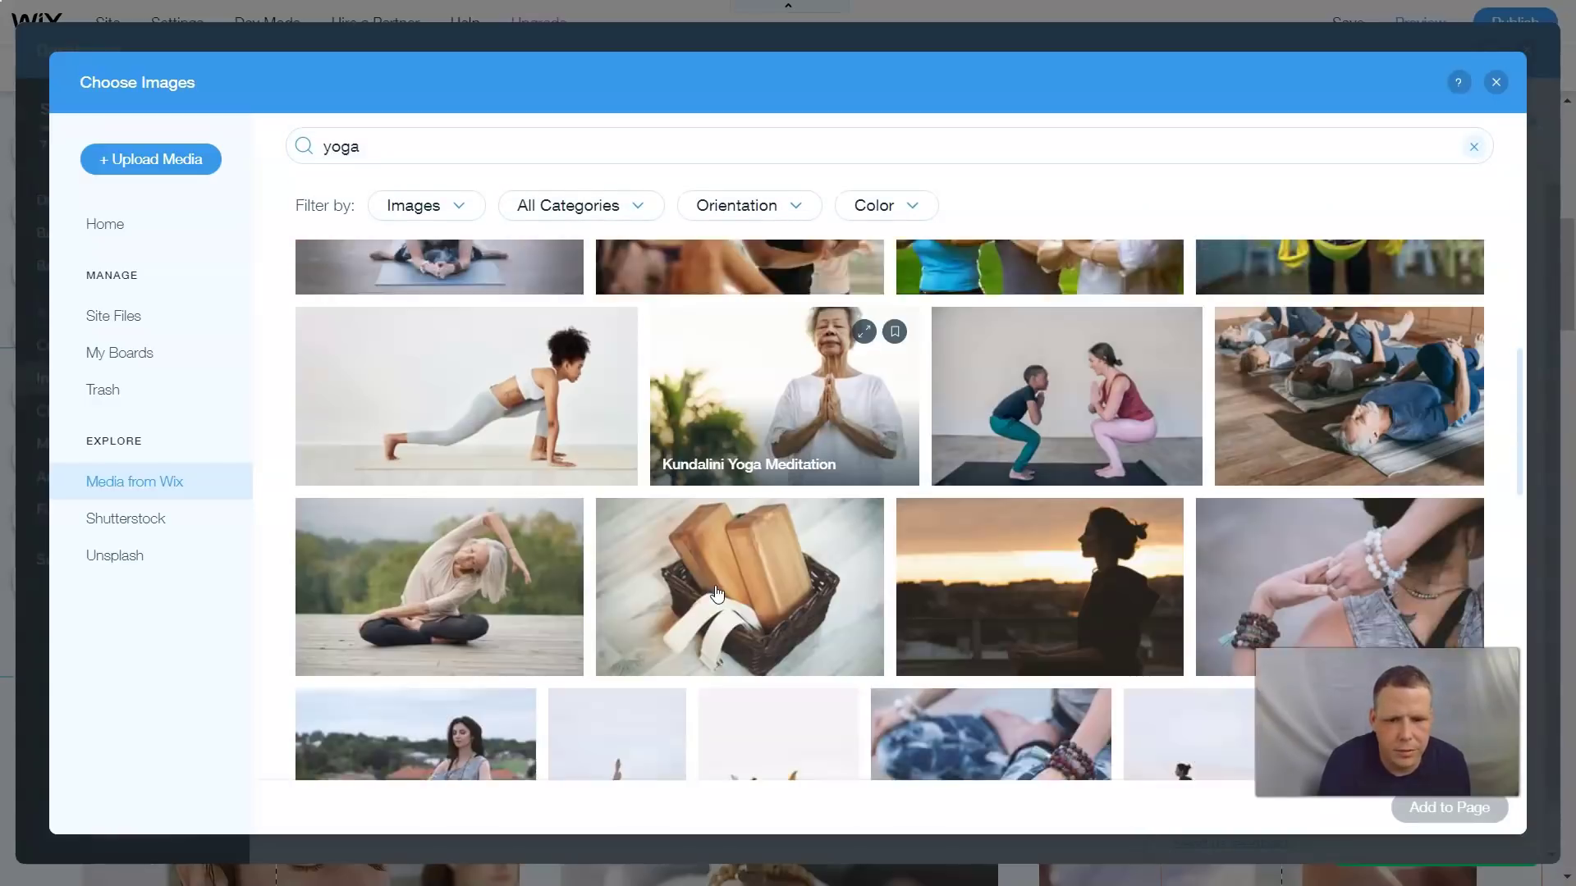
pyautogui.scroll(-2, 717, 591)
pyautogui.scroll(-2, 716, 591)
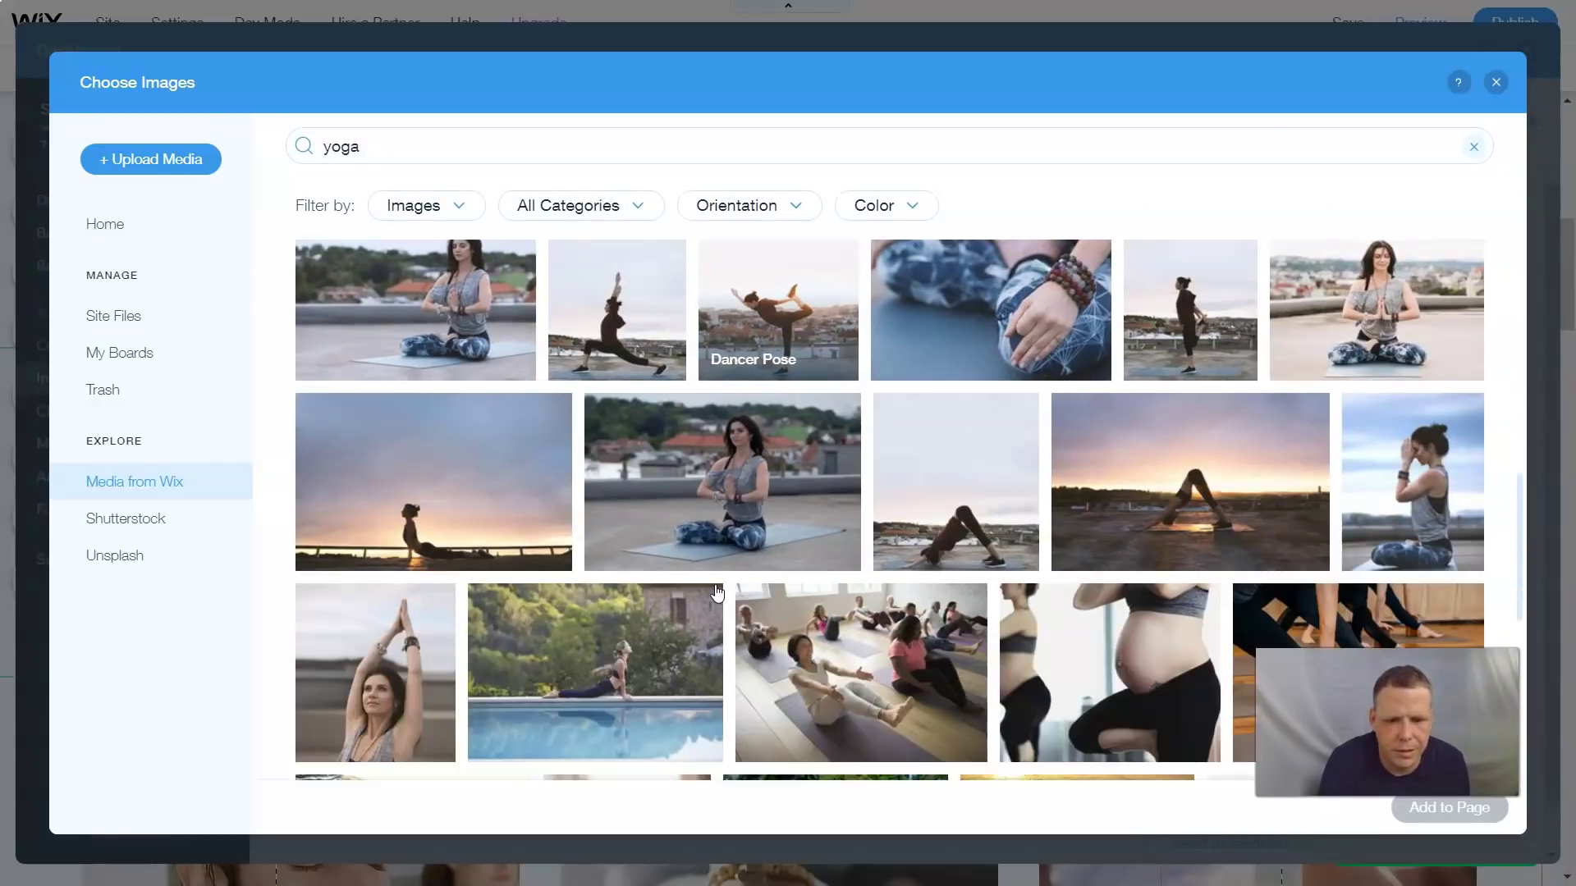
pyautogui.scroll(4, 716, 591)
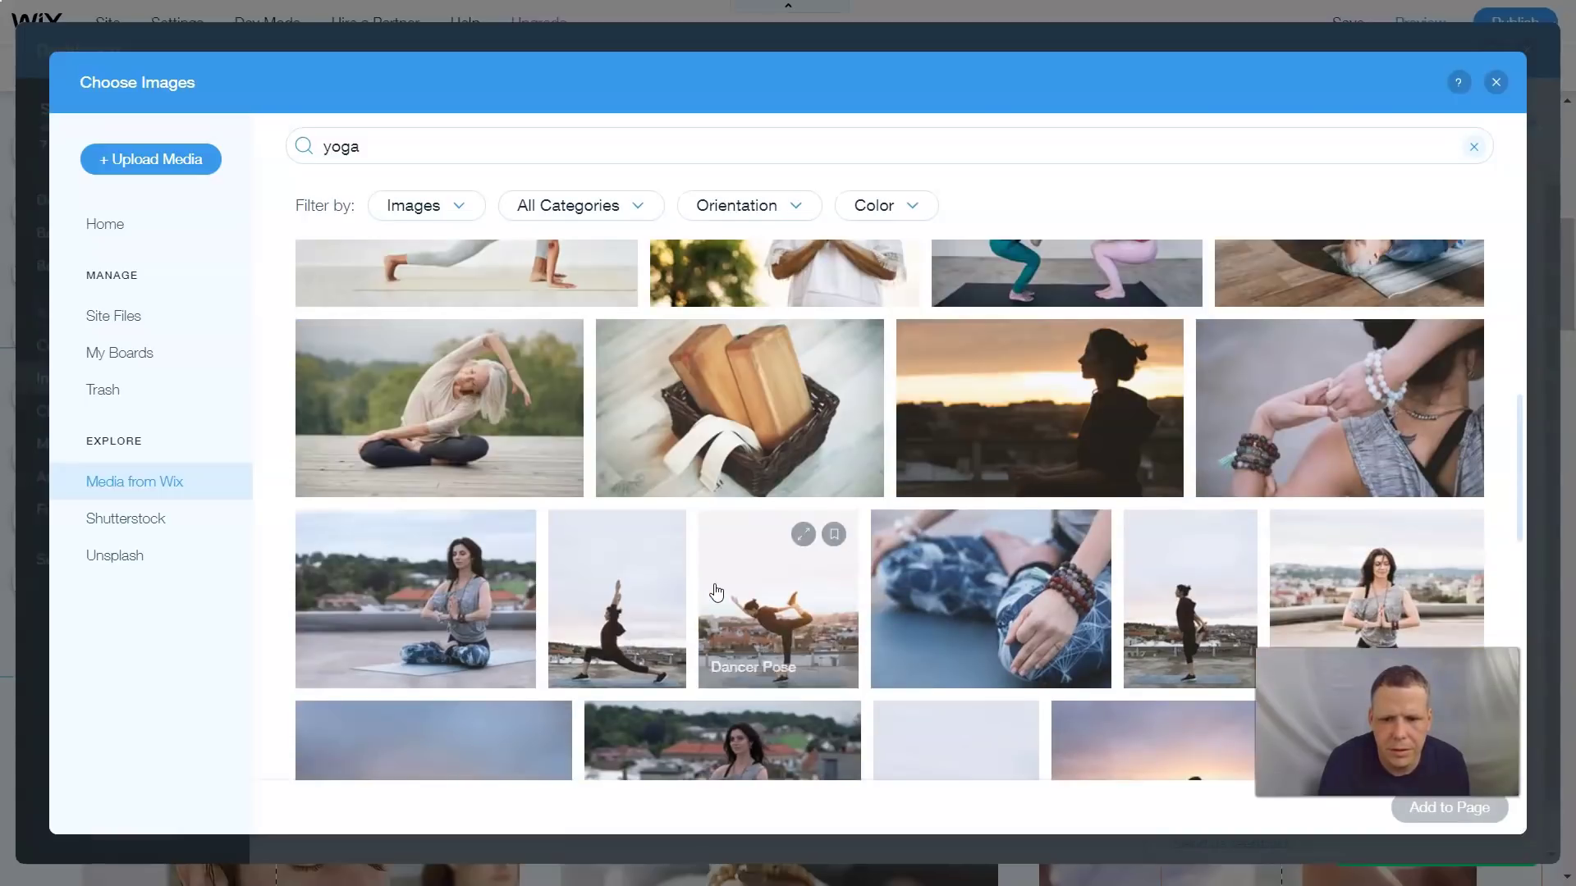
pyautogui.scroll(-5, 717, 591)
pyautogui.scroll(-4, 717, 589)
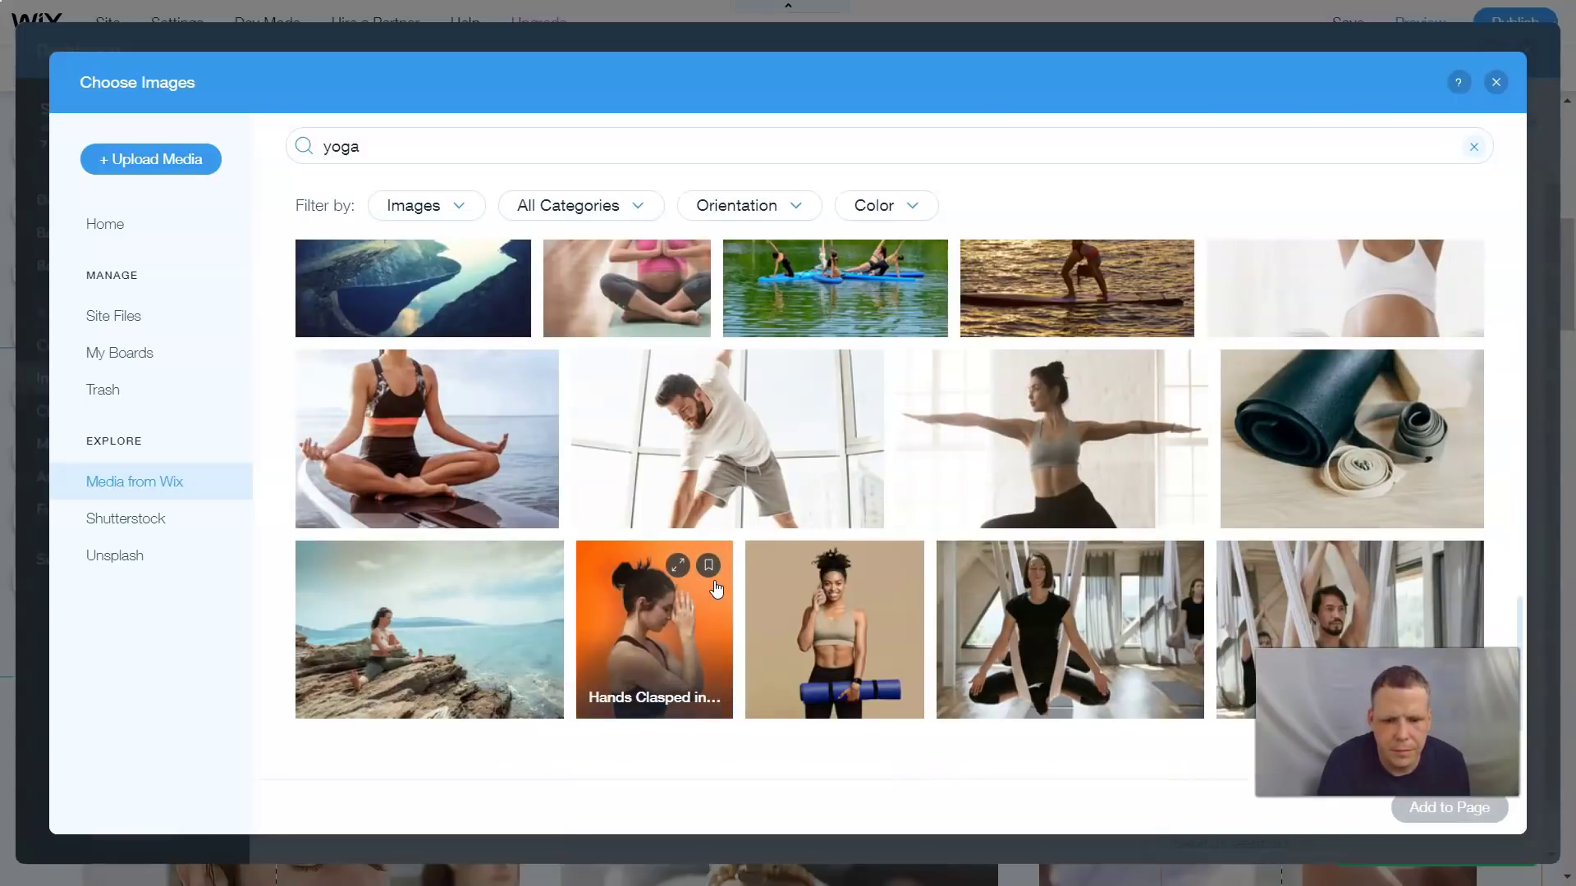
pyautogui.scroll(-2, 769, 408)
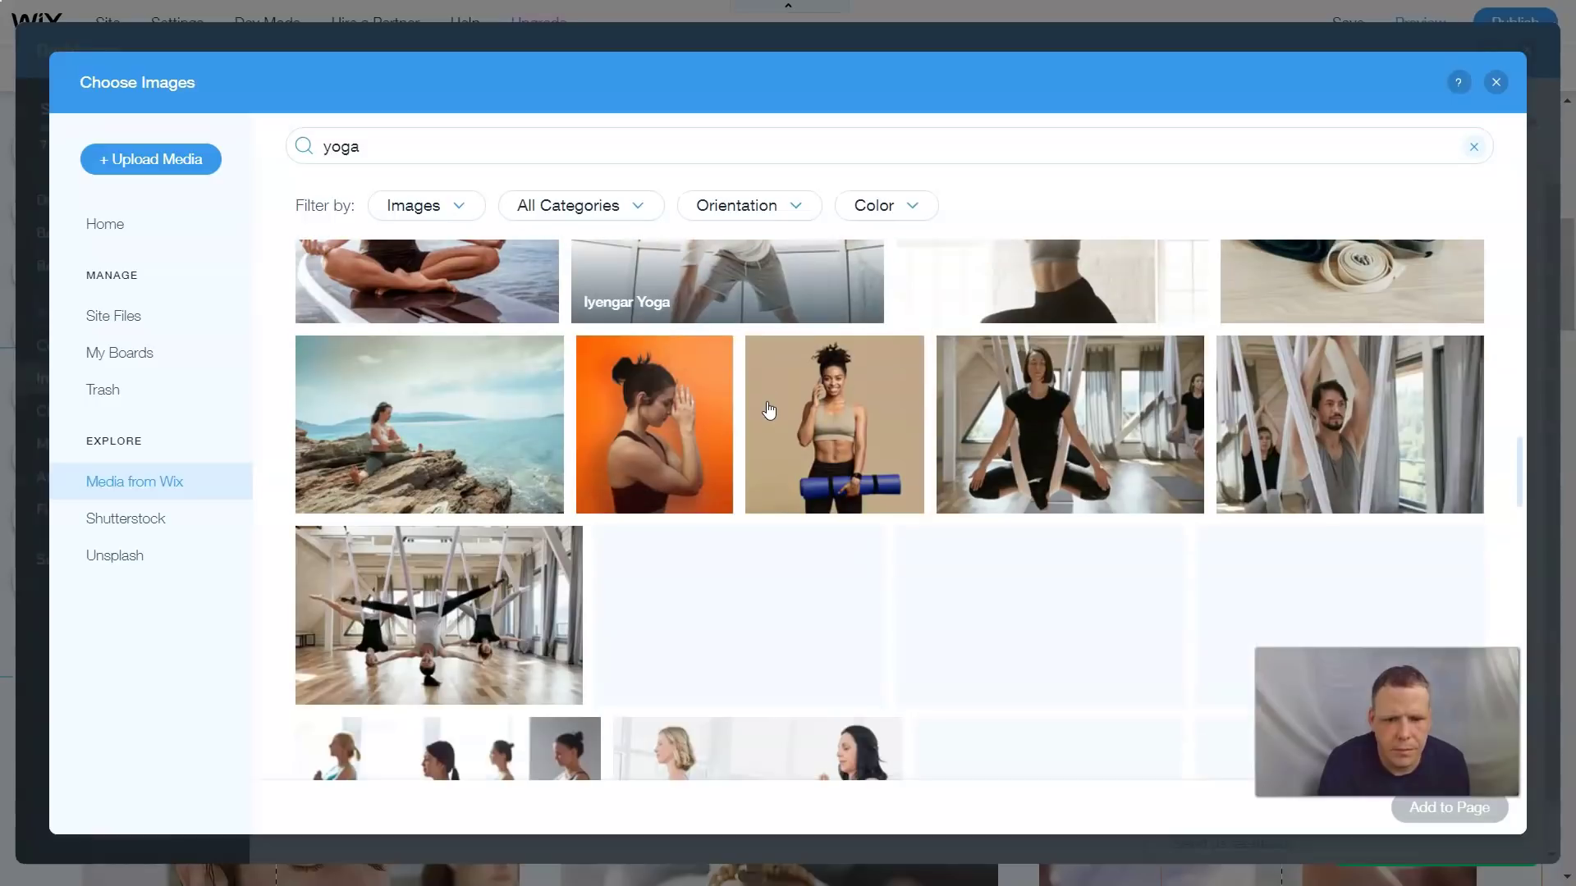
pyautogui.scroll(-5, 769, 408)
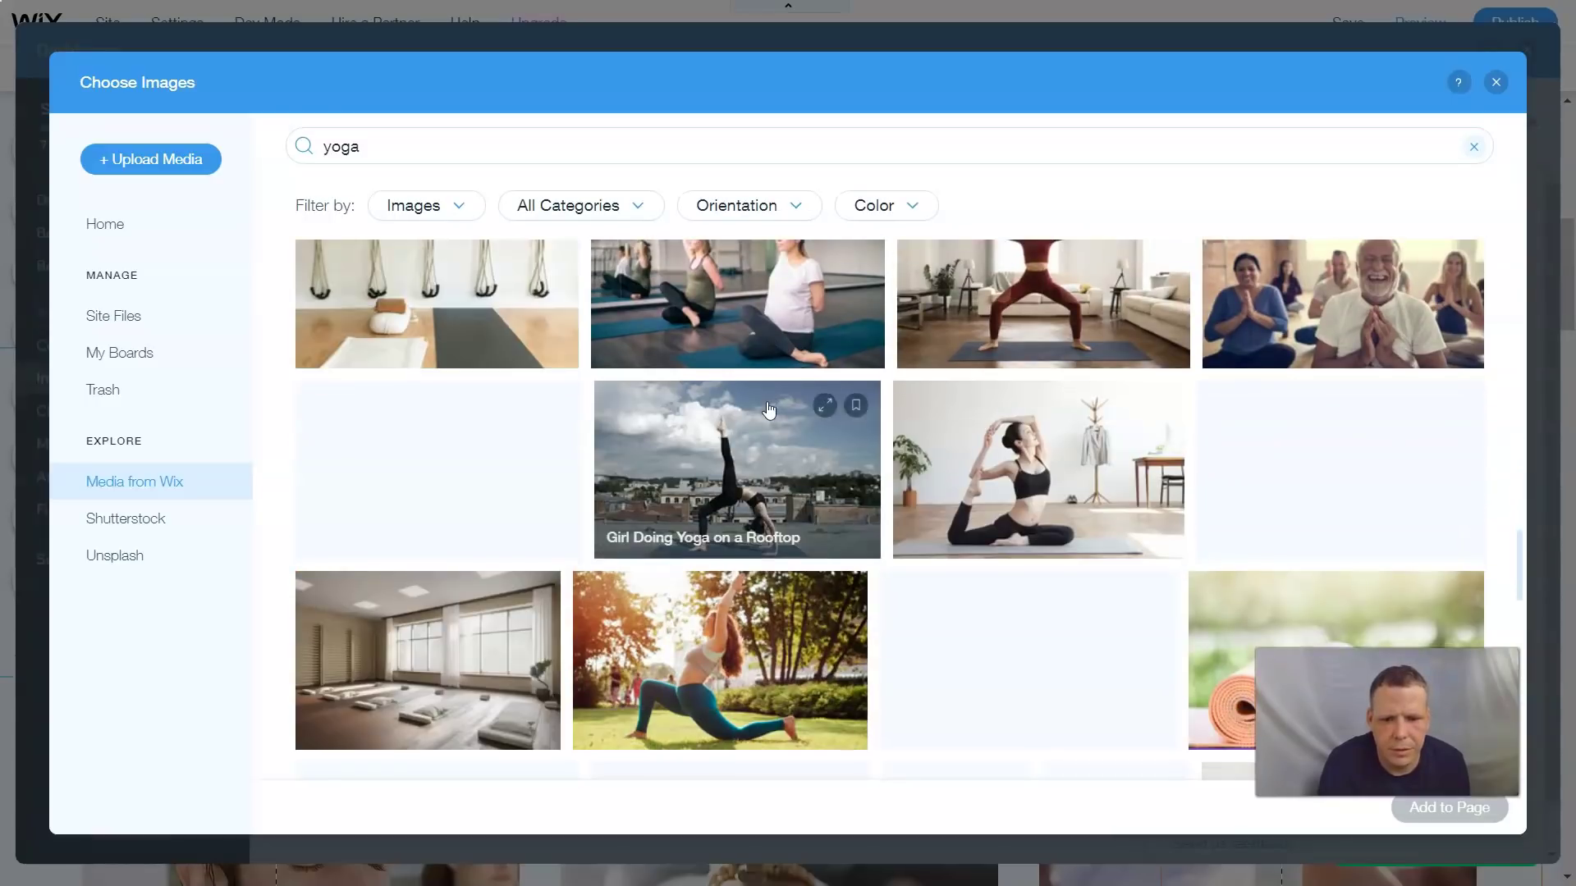
pyautogui.scroll(-3, 767, 401)
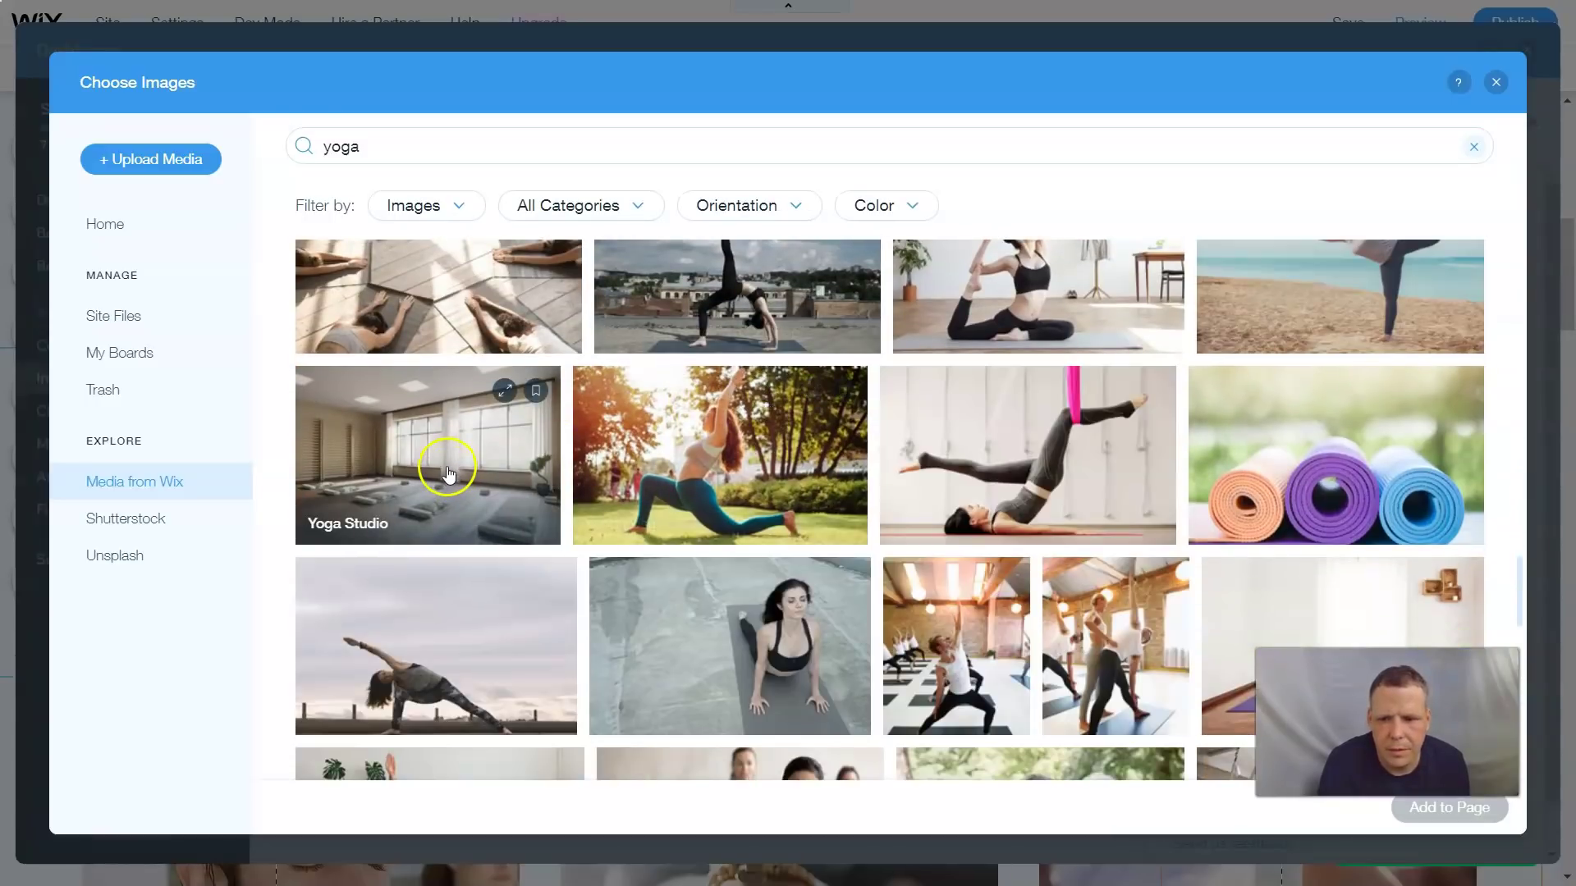
pyautogui.click(1448, 810)
pyautogui.click(790, 686)
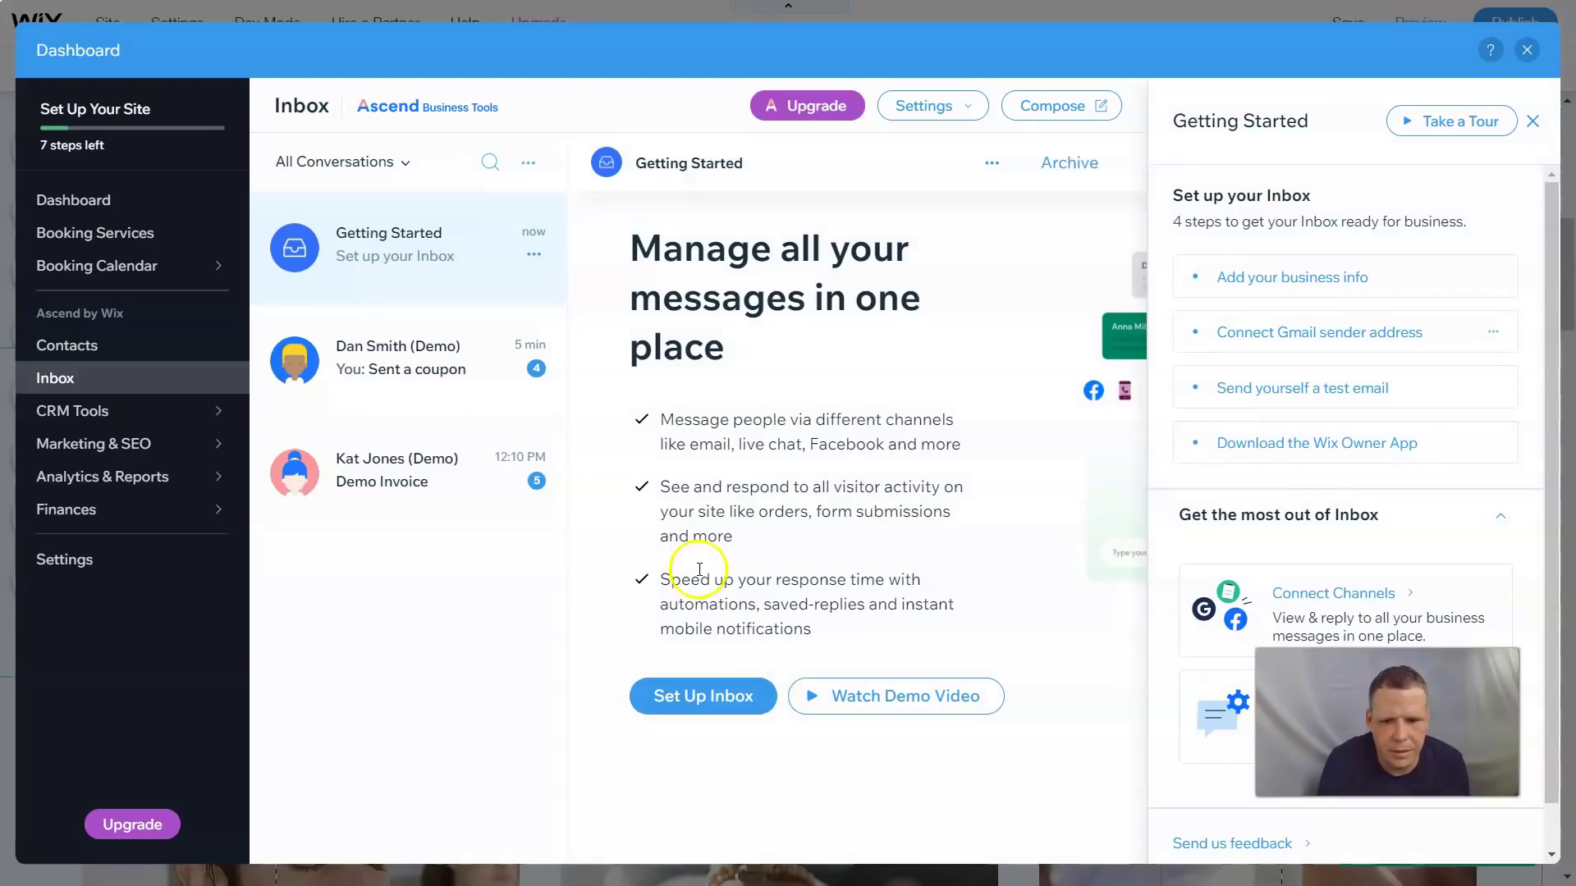
# Step: Reopen the business info, enter Yoga4u as the business name and save the changes
pyautogui.click(1223, 279)
pyautogui.click(798, 589)
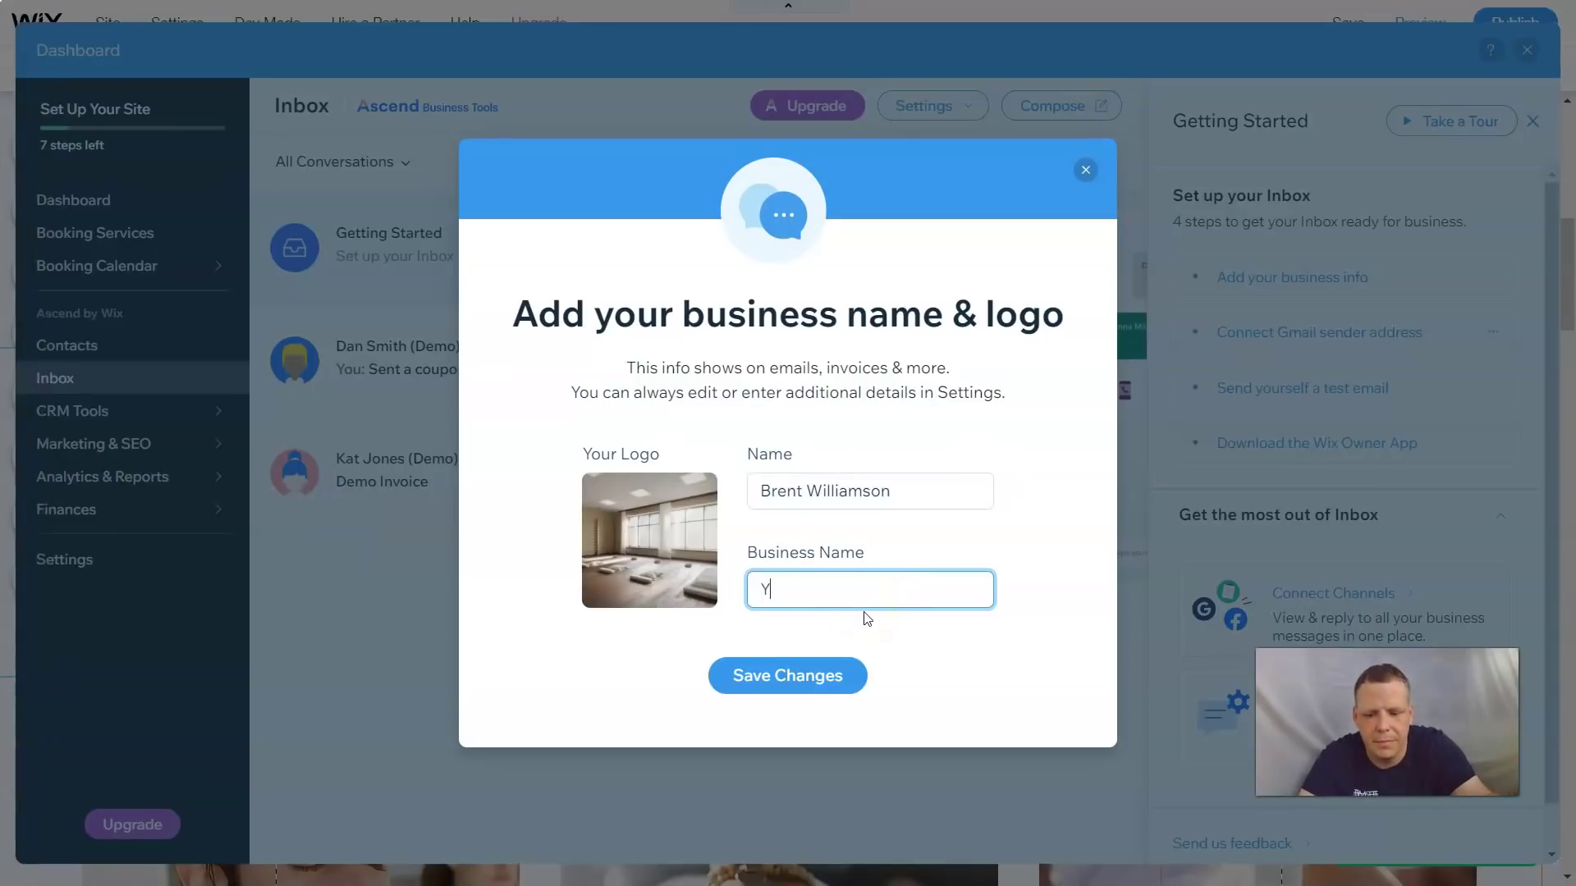
pyautogui.write('ga4u')
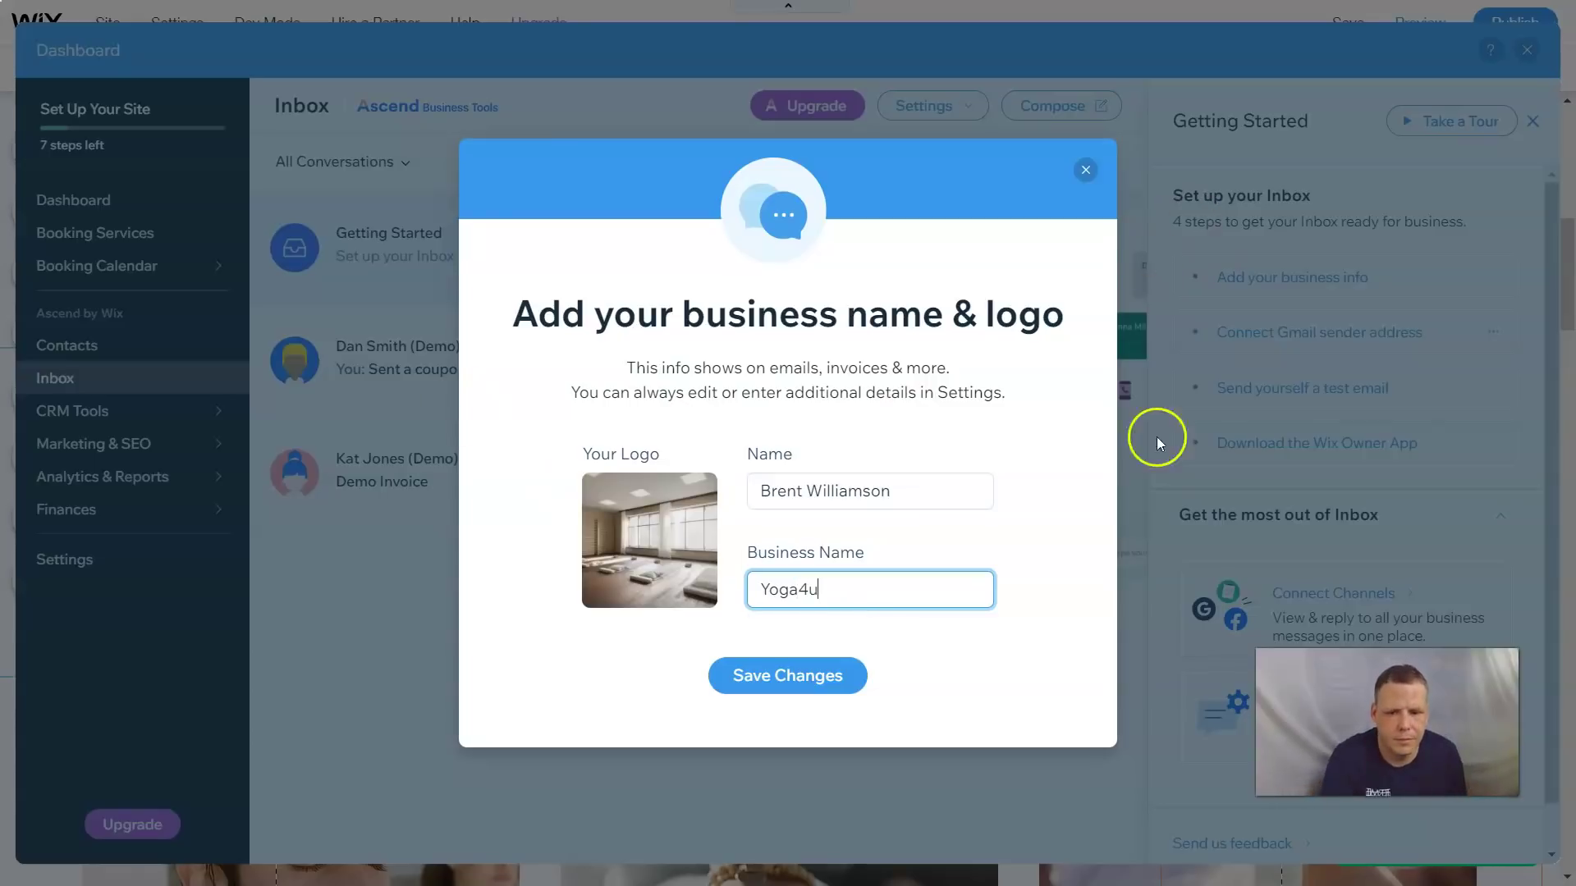
pyautogui.click(804, 679)
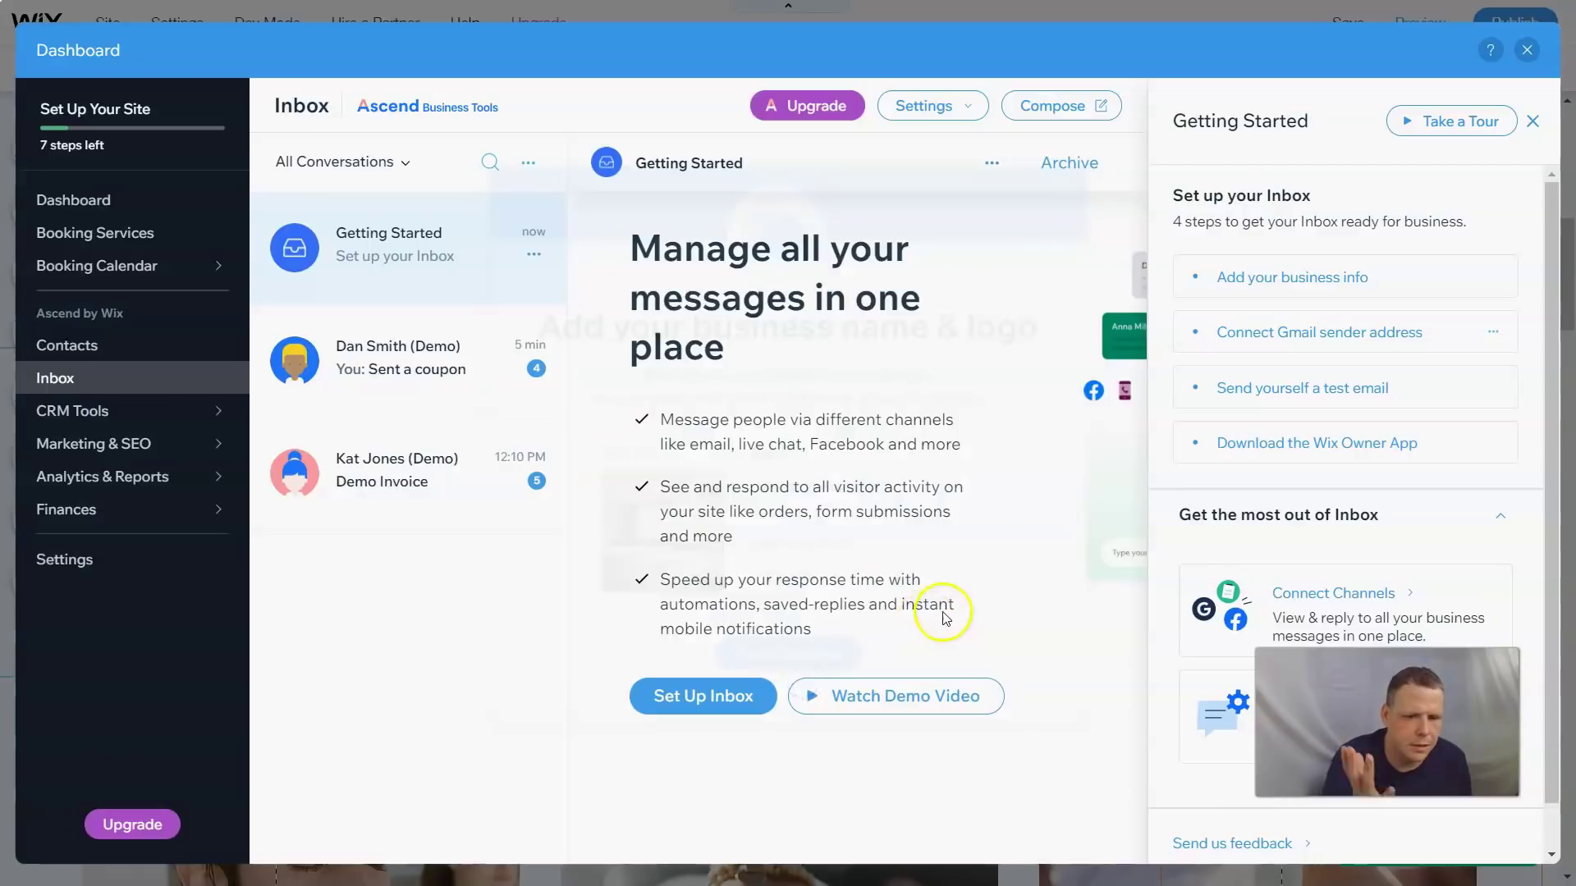
# Step: View the Gmail Integration offer, dismiss it without connecting and close the Getting Started guide
pyautogui.click(1326, 337)
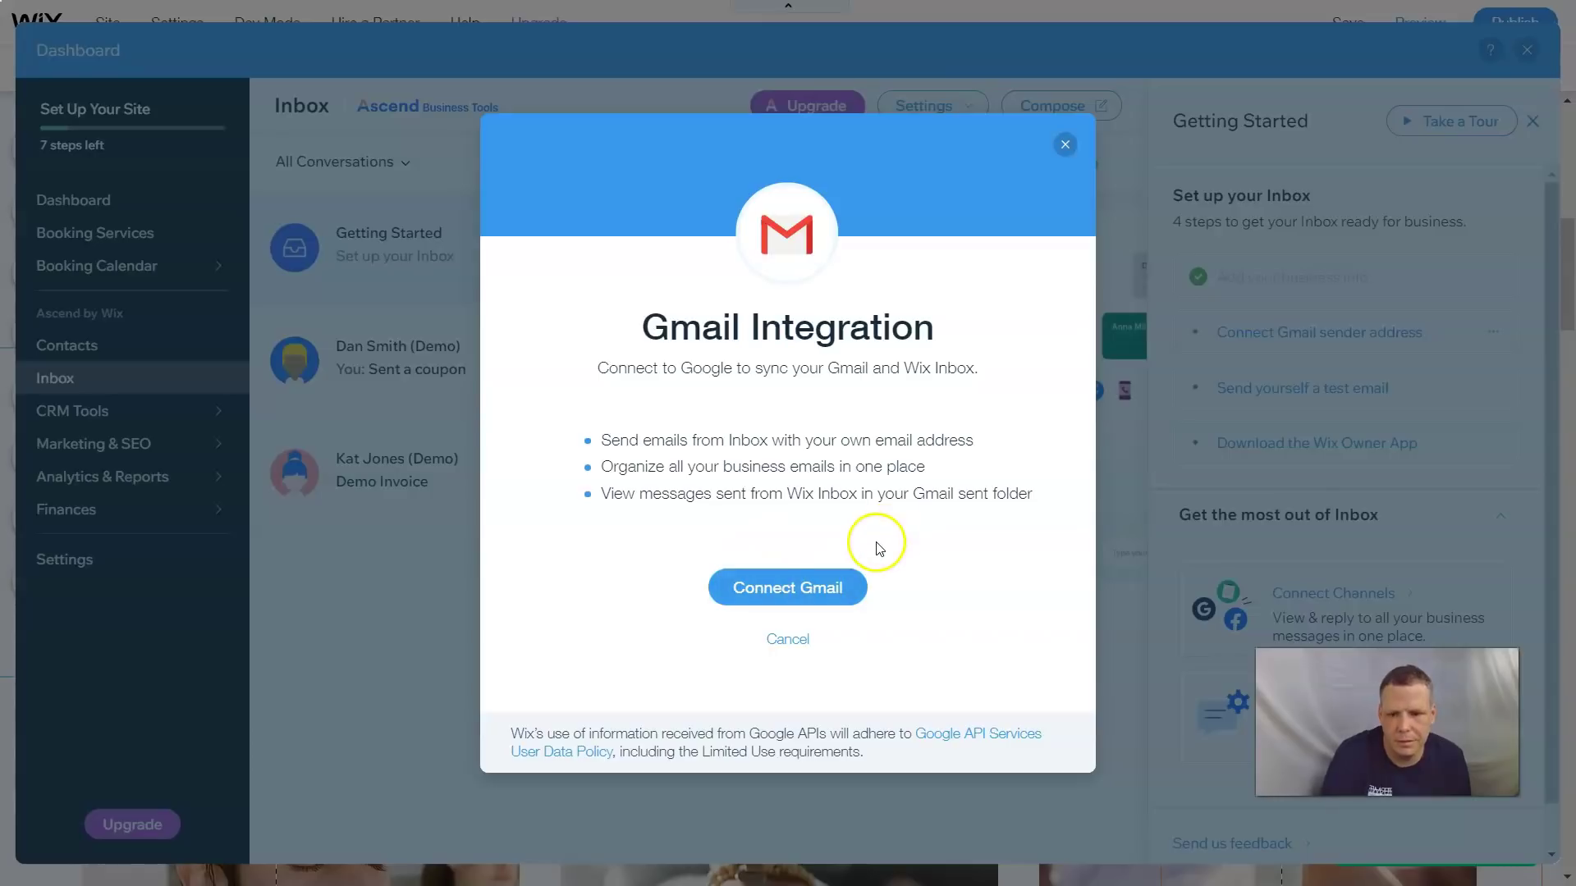
pyautogui.click(1065, 145)
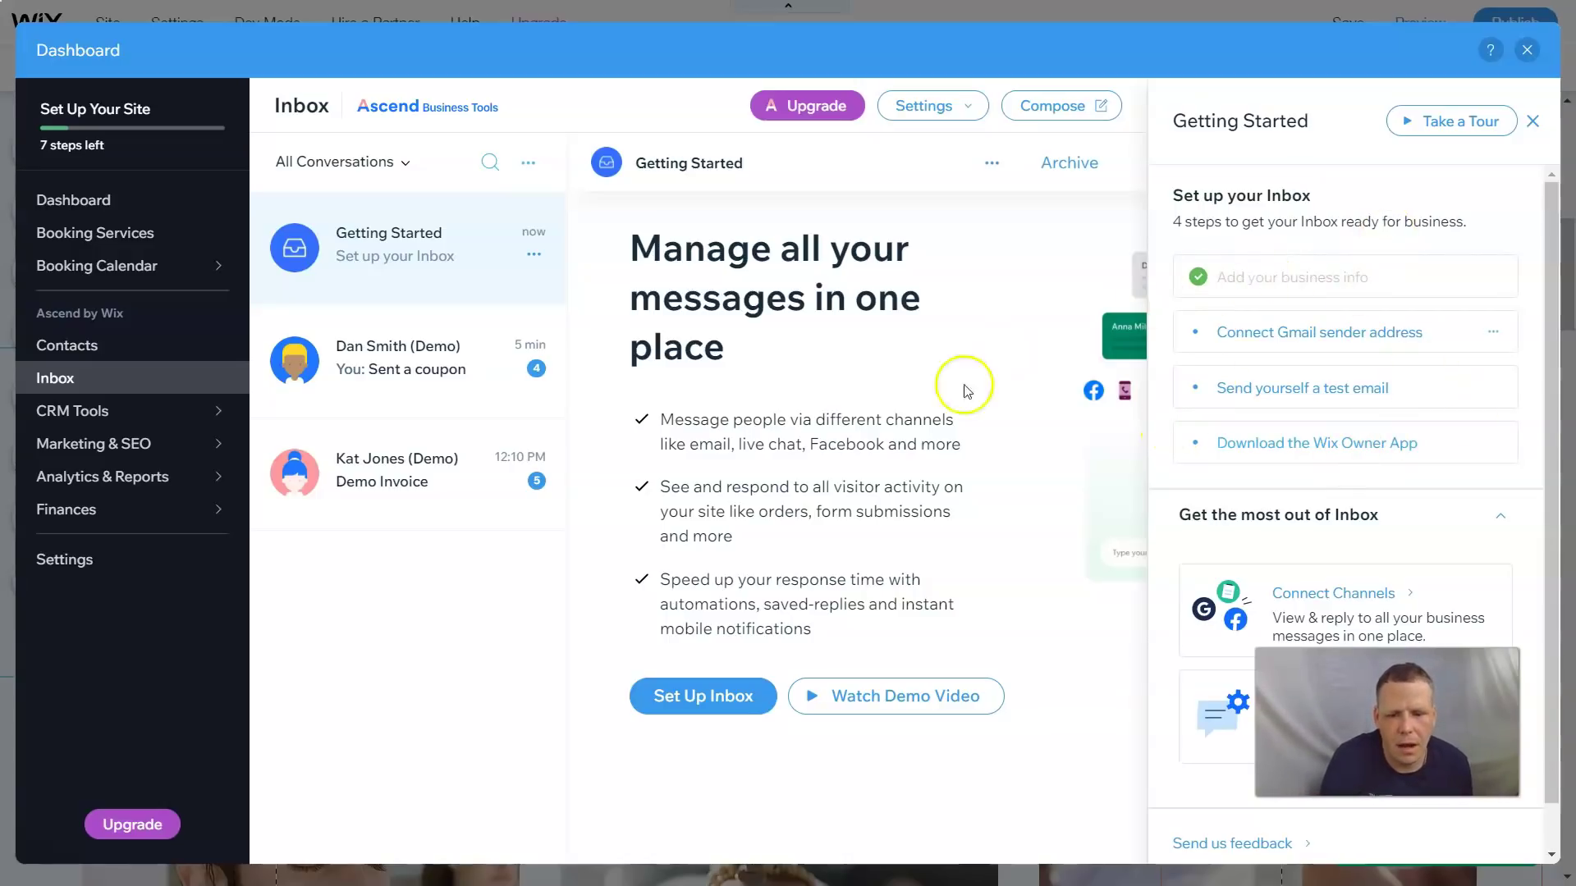
pyautogui.click(671, 698)
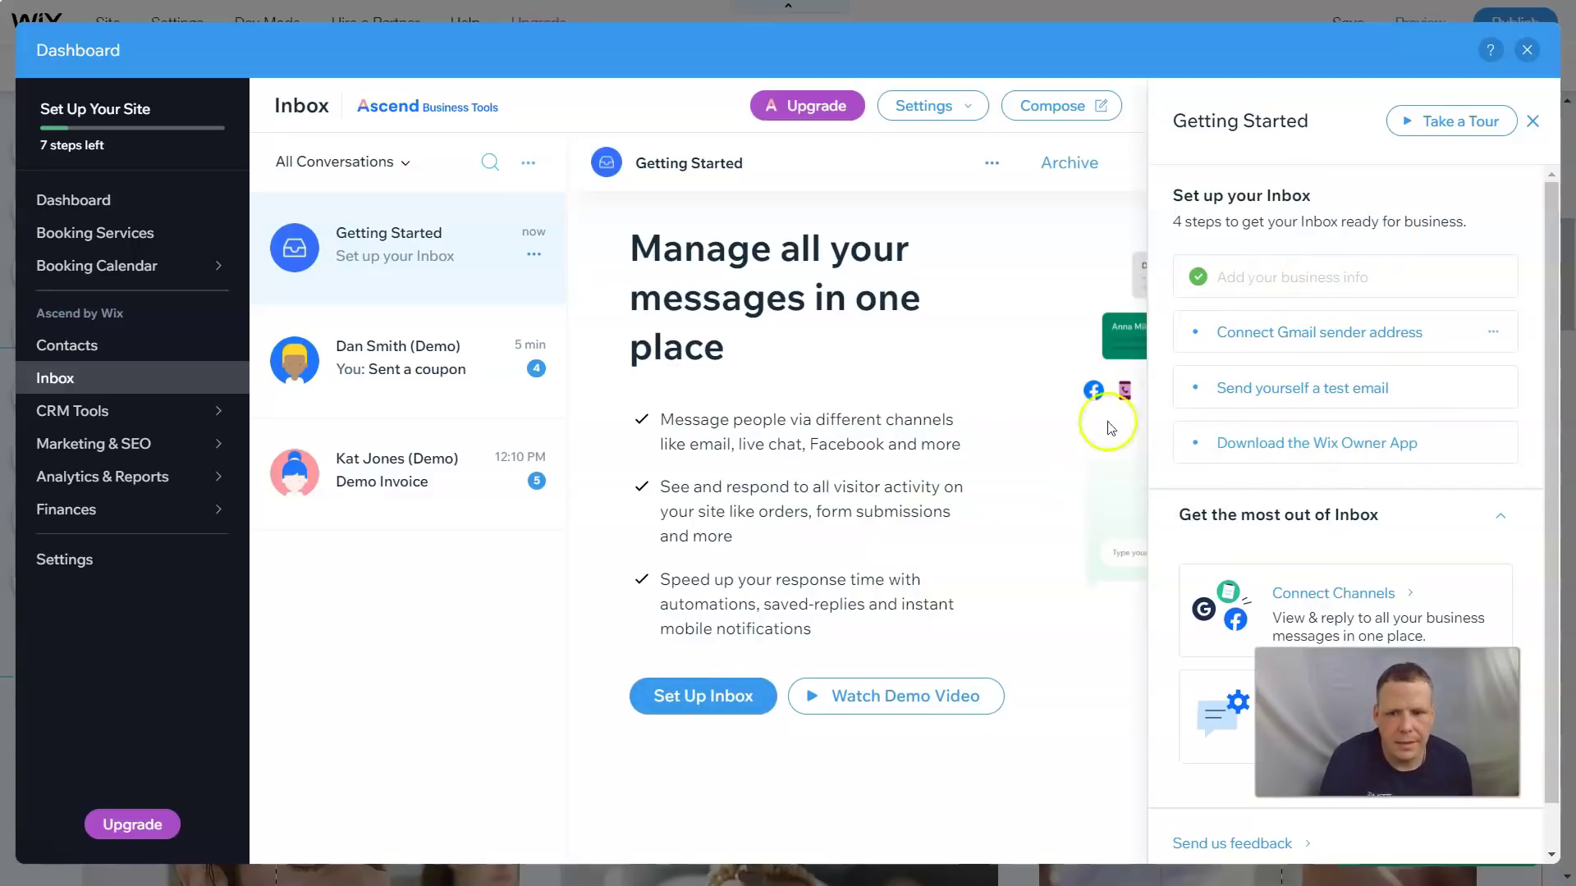
pyautogui.click(1530, 122)
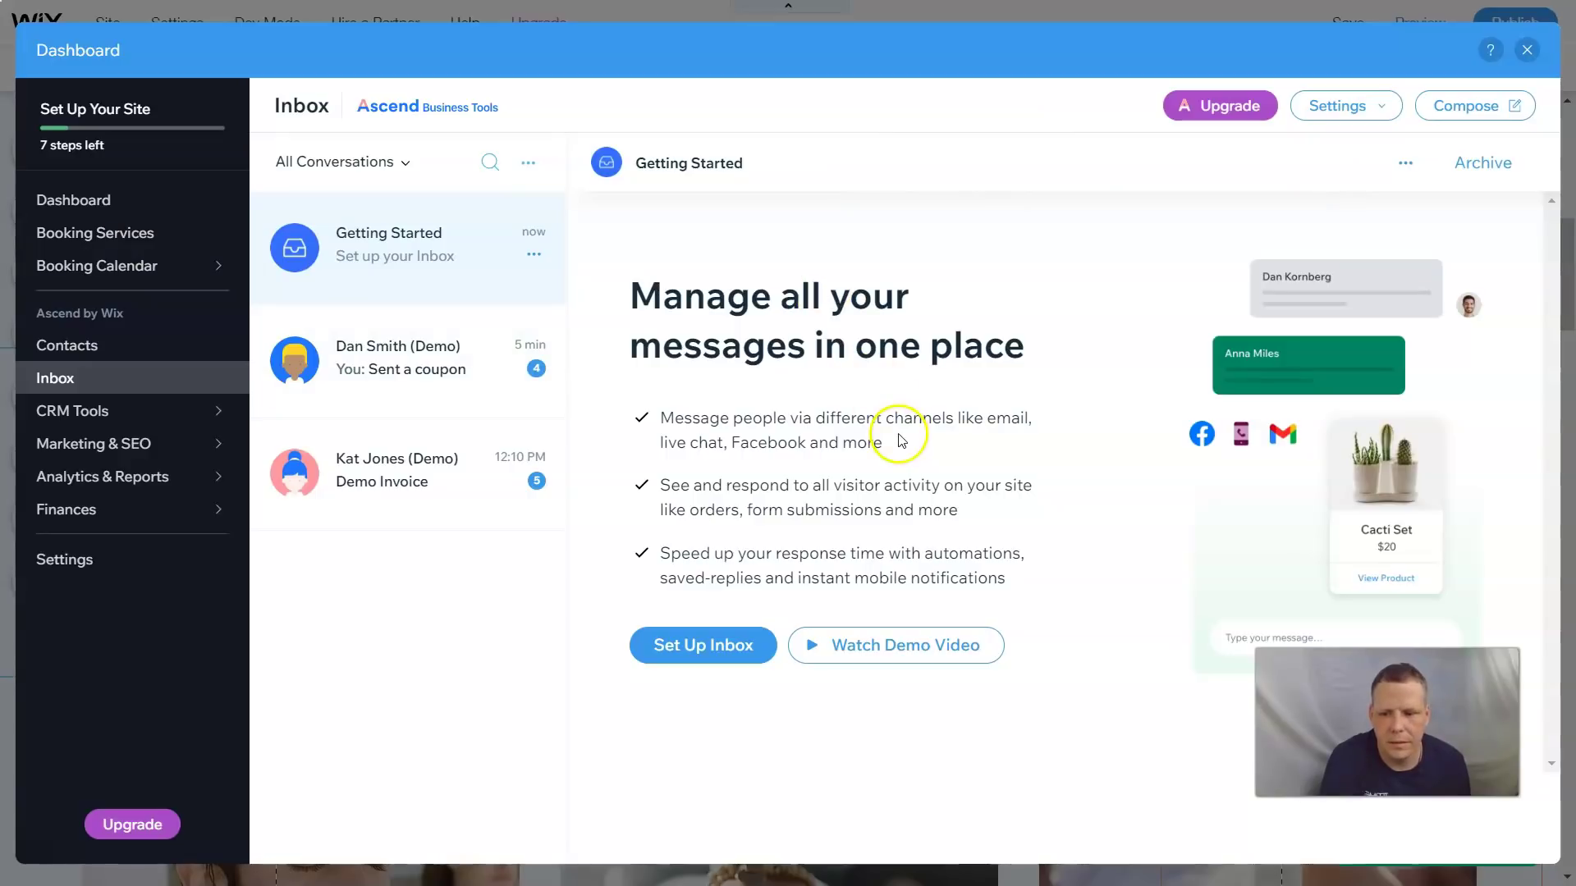
# Step: Look at the dashboard overview and return to the Inbox
pyautogui.click(56, 202)
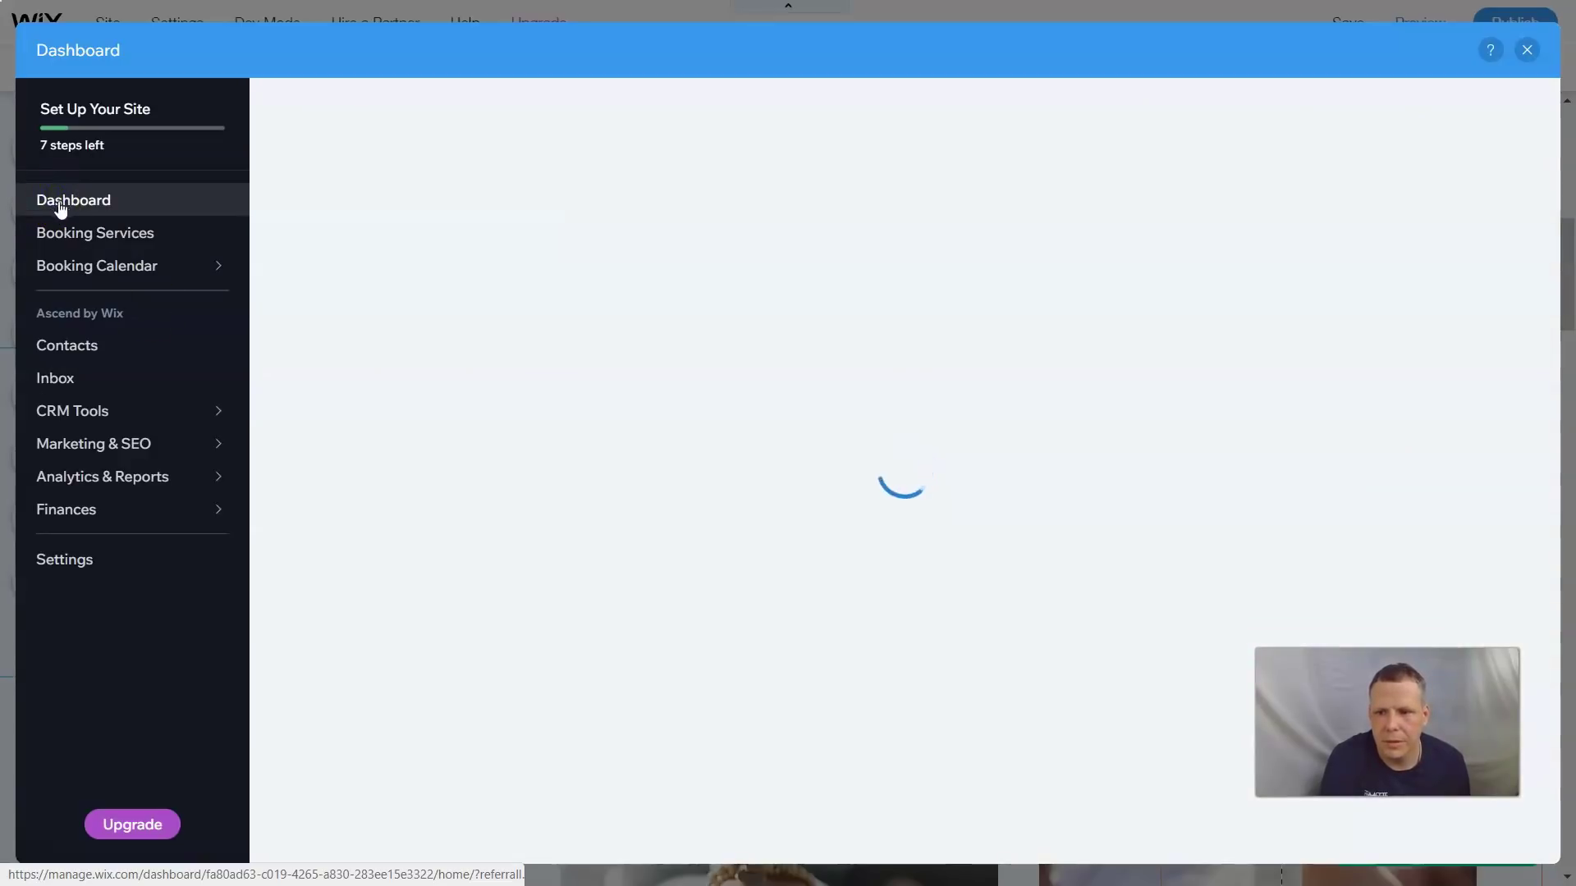
pyautogui.click(70, 223)
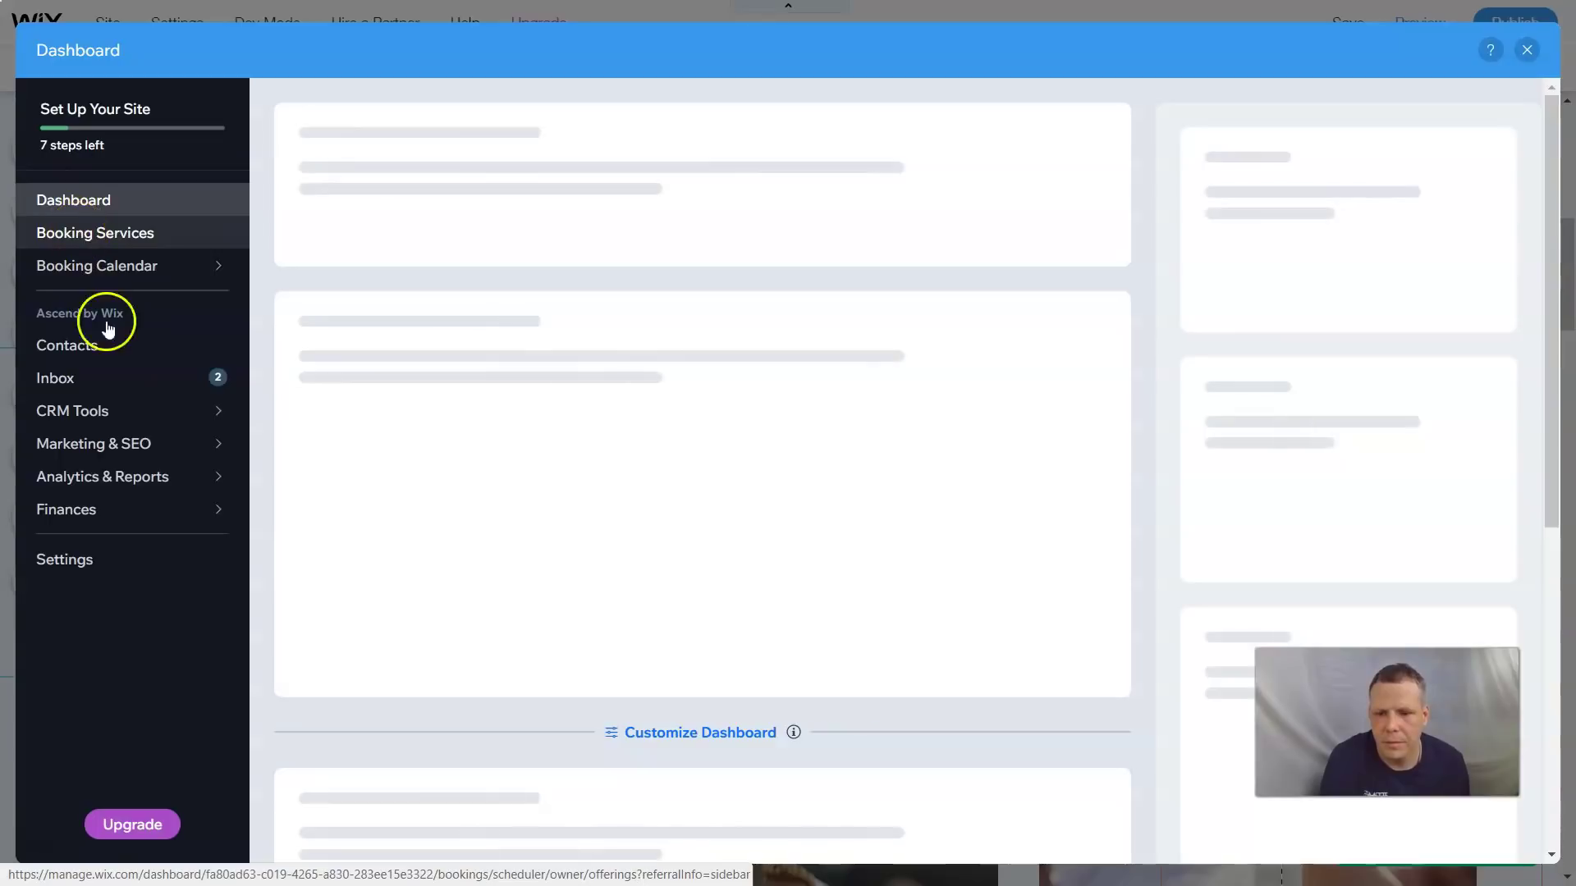
pyautogui.click(127, 377)
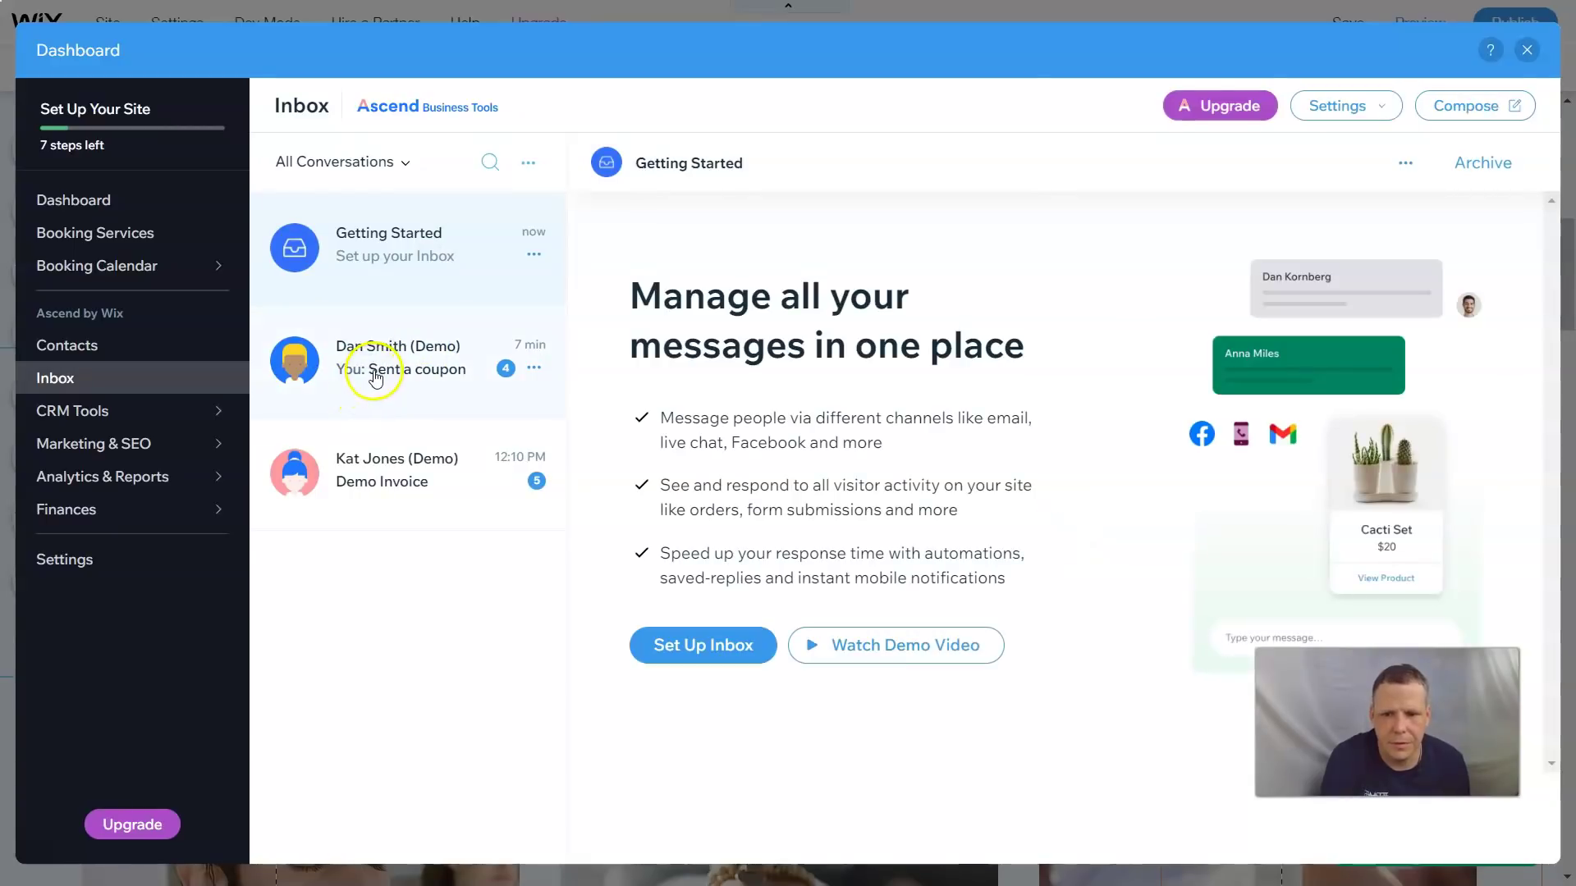
# Step: Open the Demo Invoice conversation and set its message channel to Chat
pyautogui.click(433, 461)
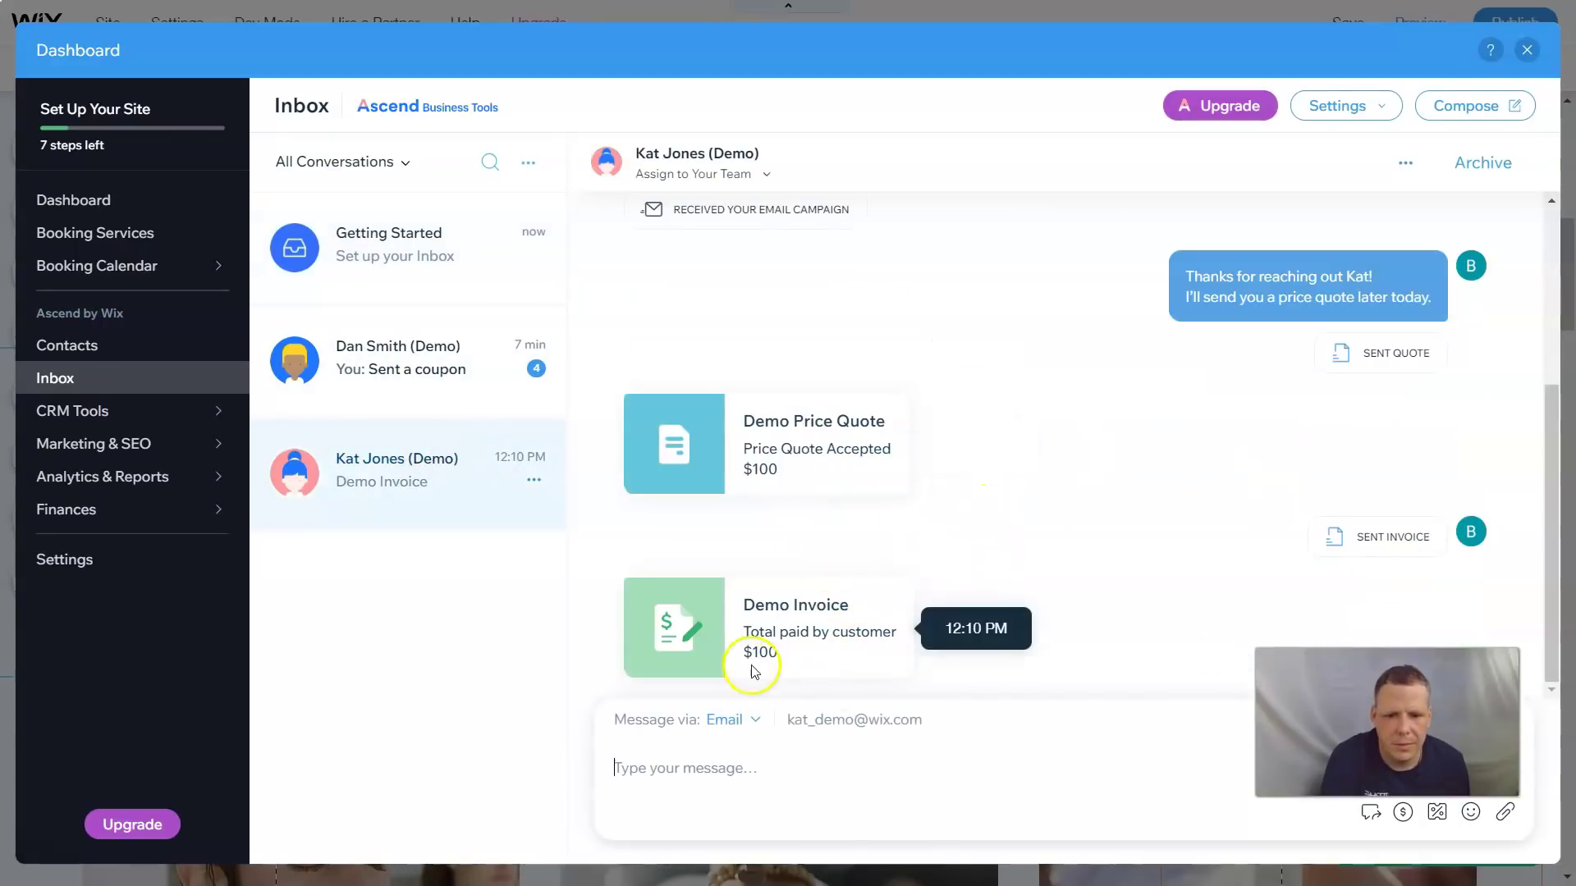
pyautogui.click(762, 722)
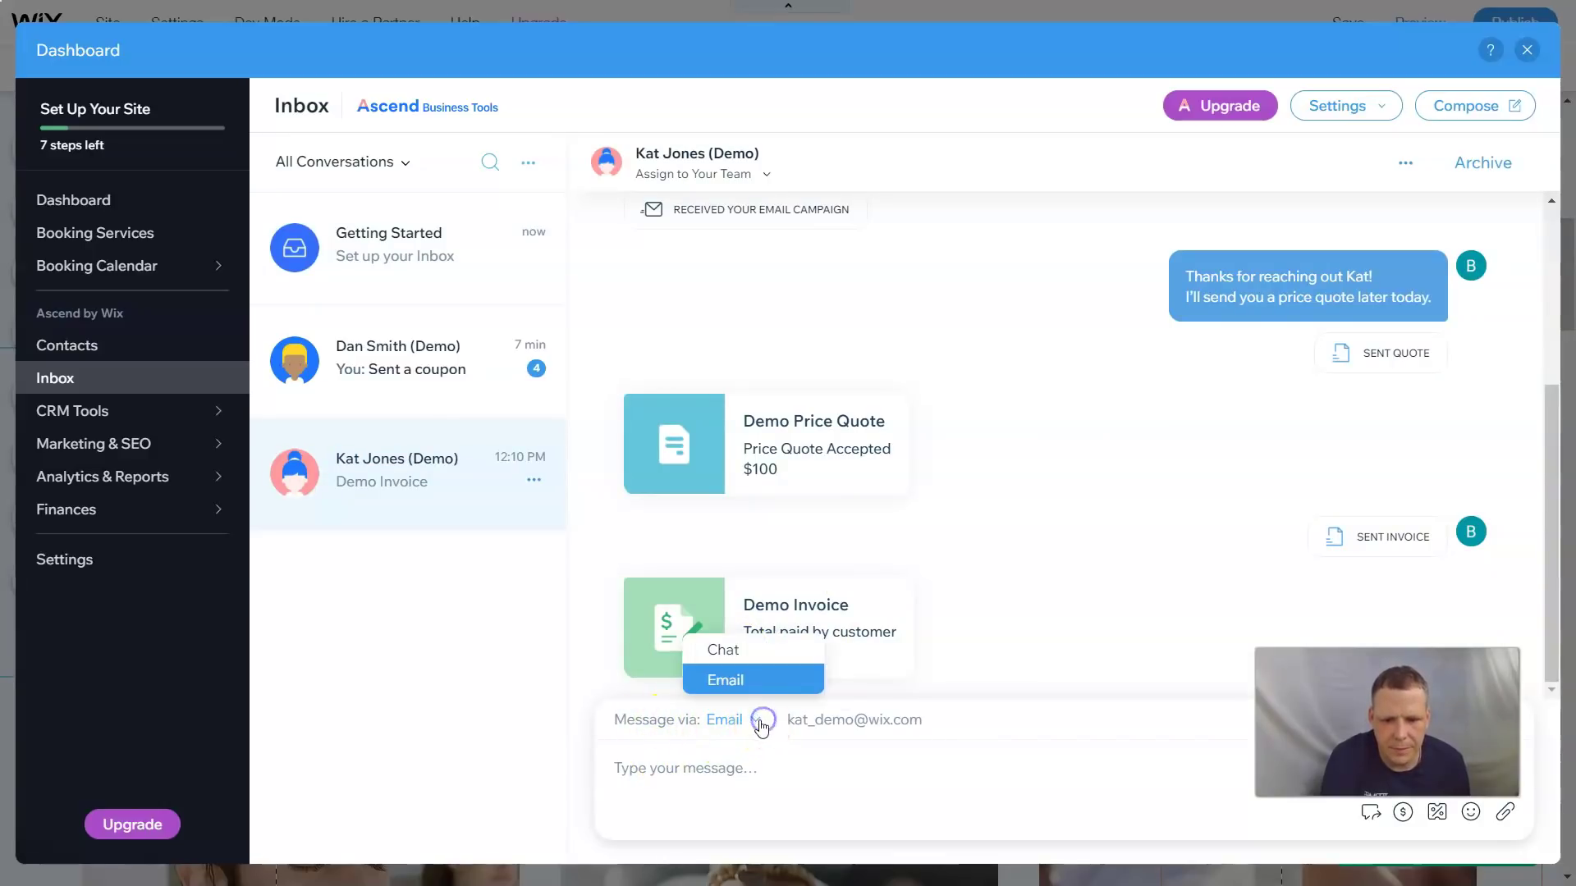
pyautogui.click(755, 655)
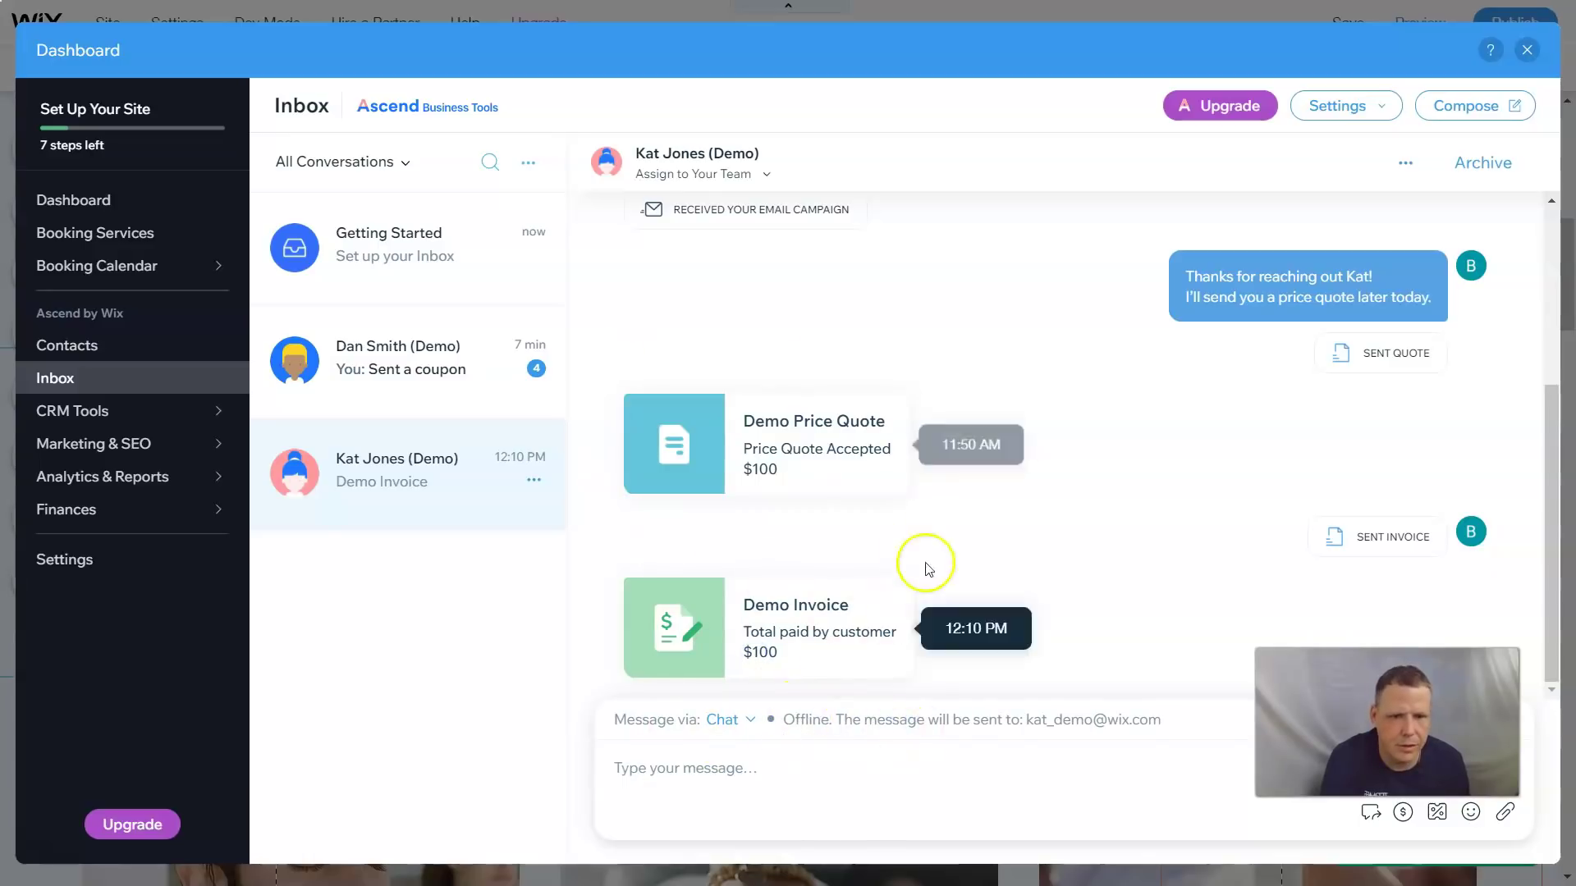
# Step: Look through the Inbox settings options, the conversation list actions and the conversation filter choices
pyautogui.click(1371, 111)
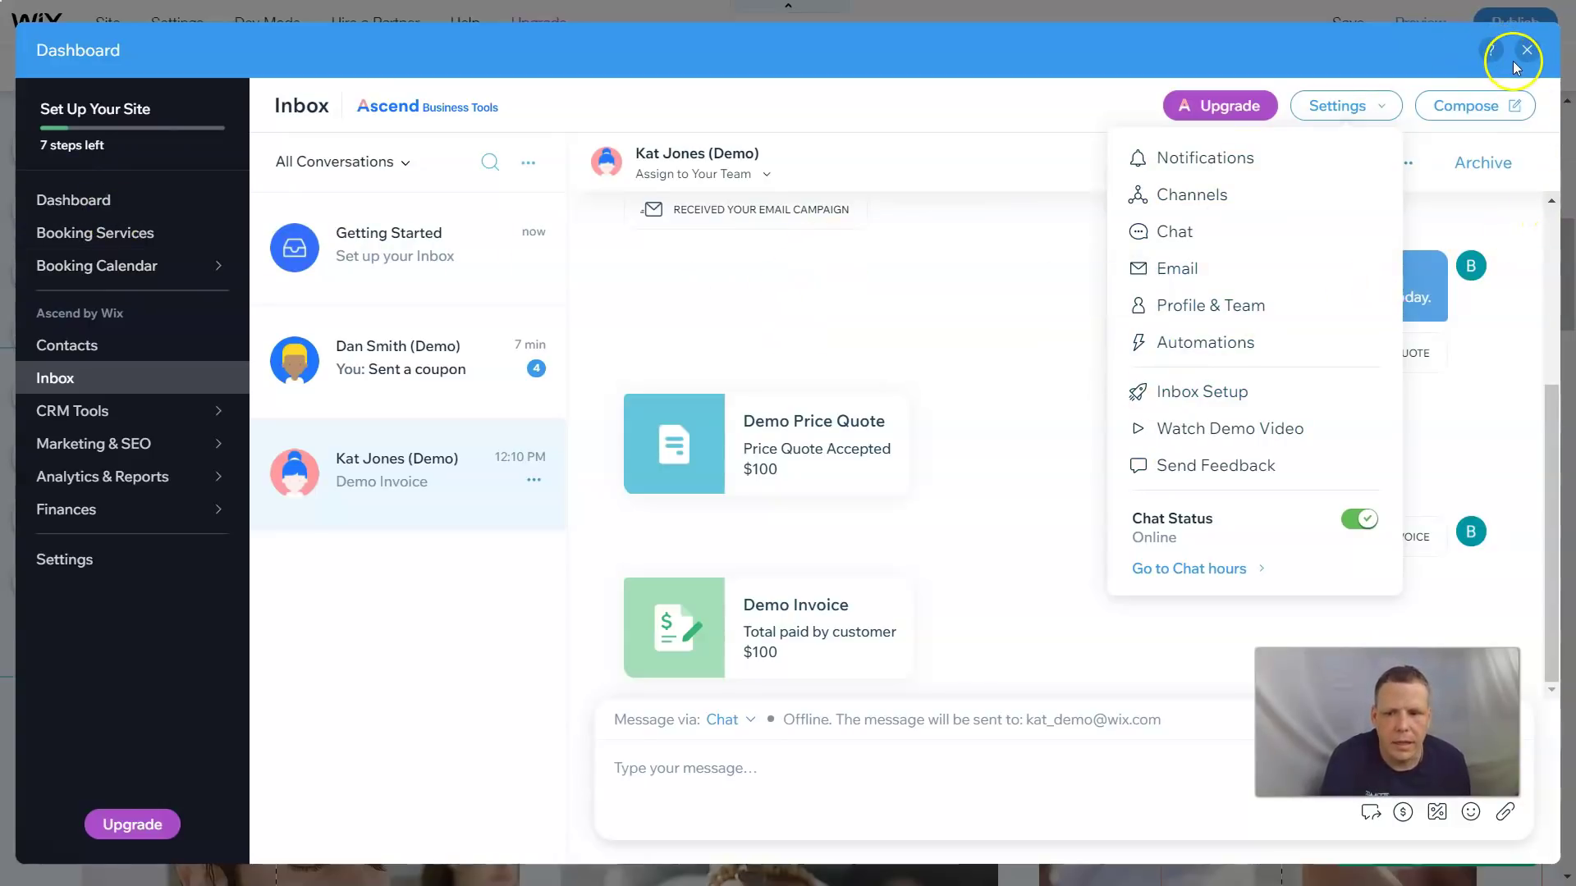
pyautogui.click(523, 168)
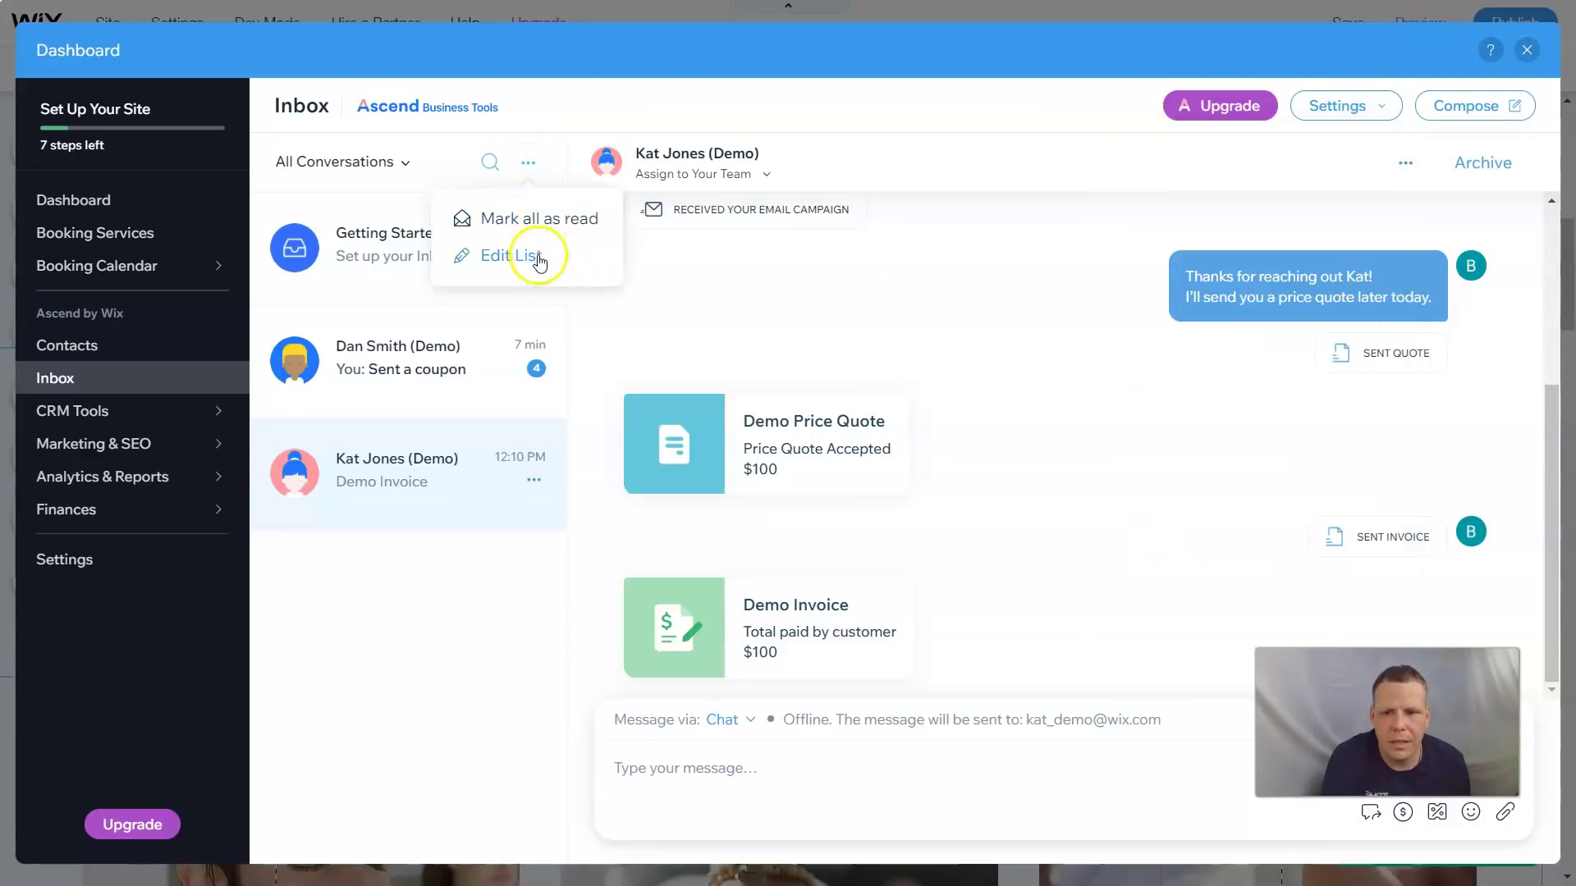
pyautogui.click(408, 166)
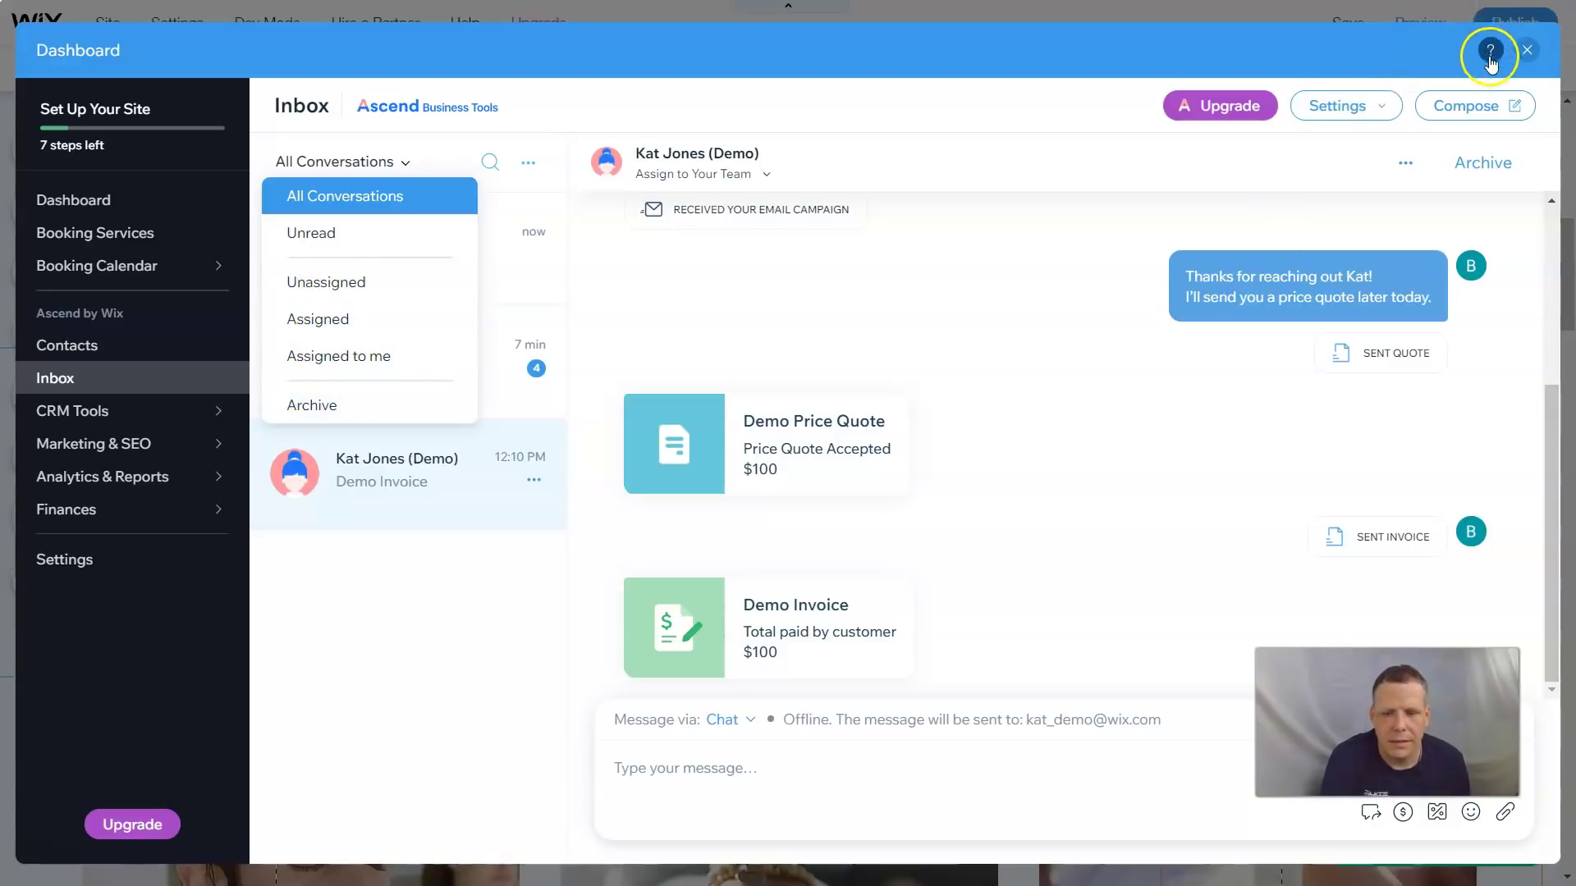
pyautogui.moveTo(59, 260)
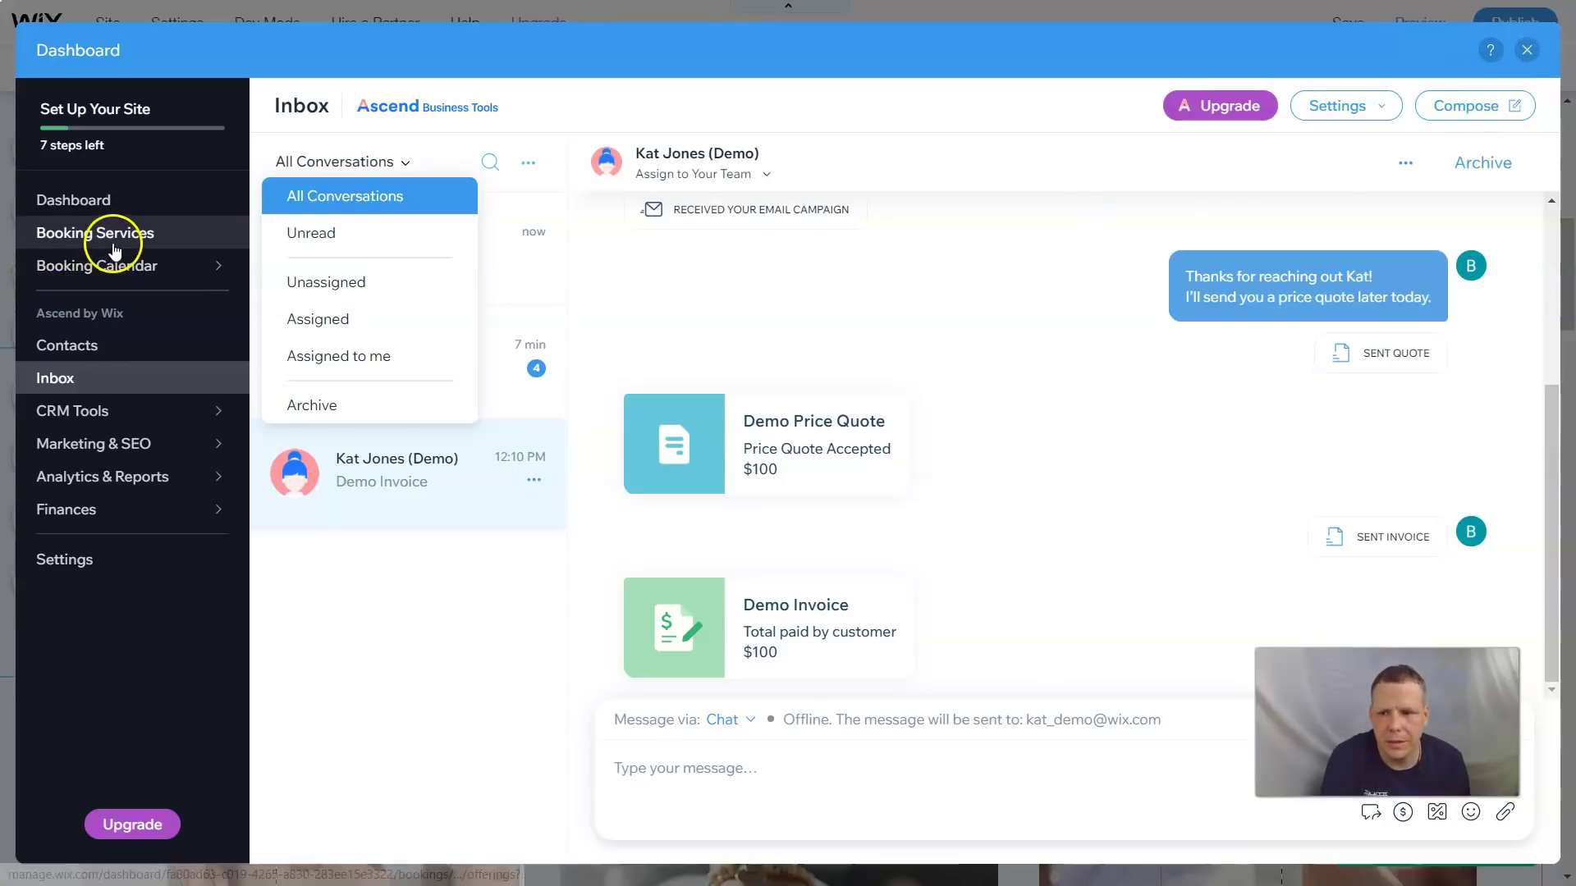
# Step: Close the dashboard and set the Wix Chat display position to Bottom left of the page
pyautogui.click(1527, 51)
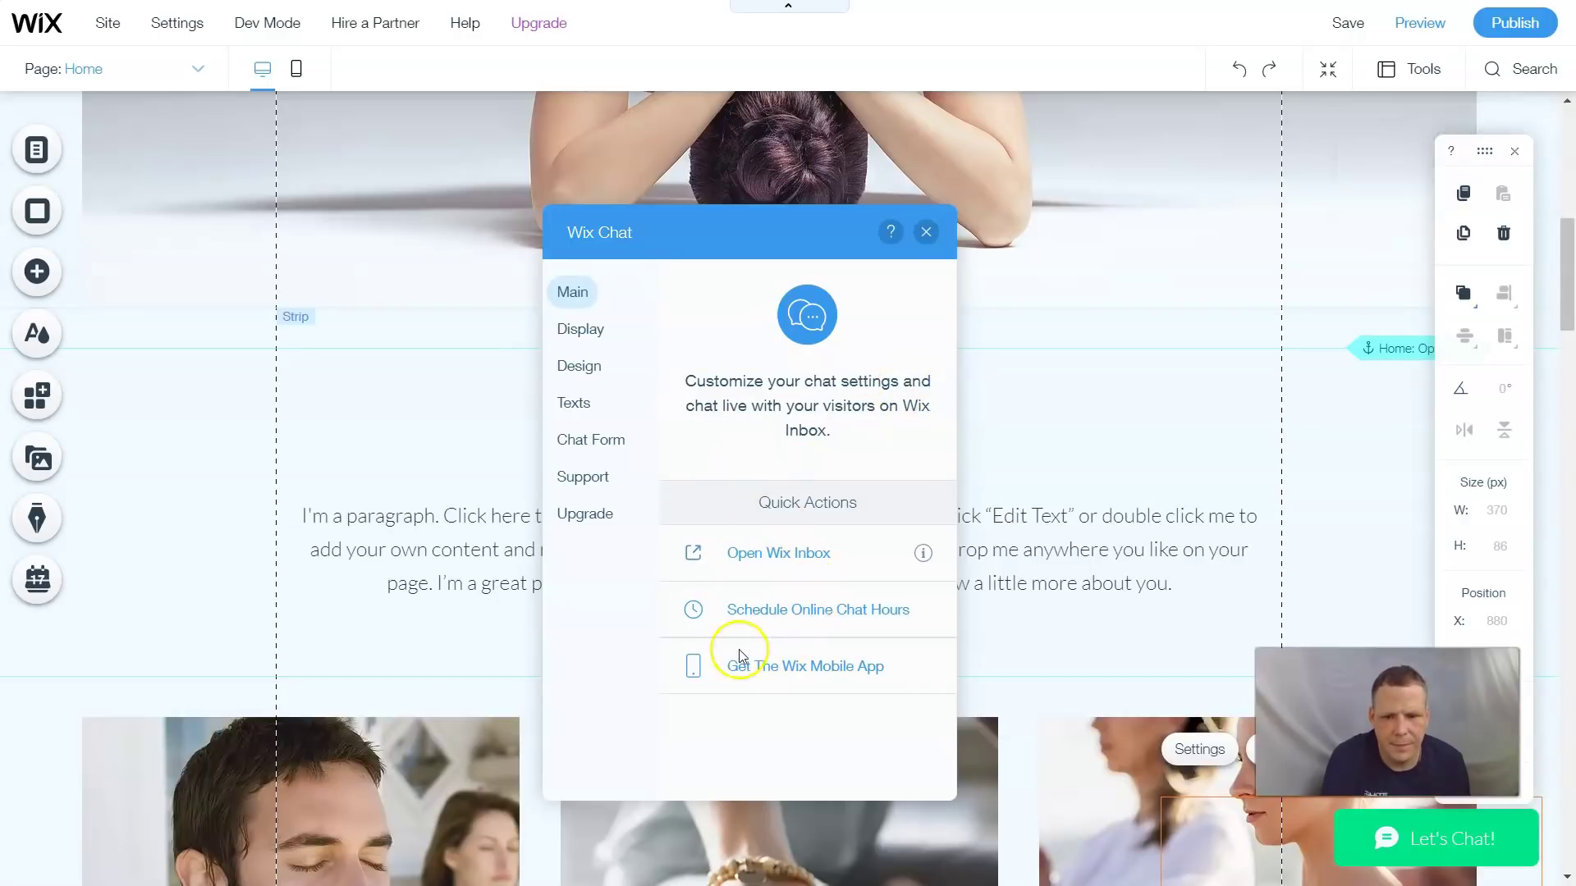
pyautogui.click(572, 332)
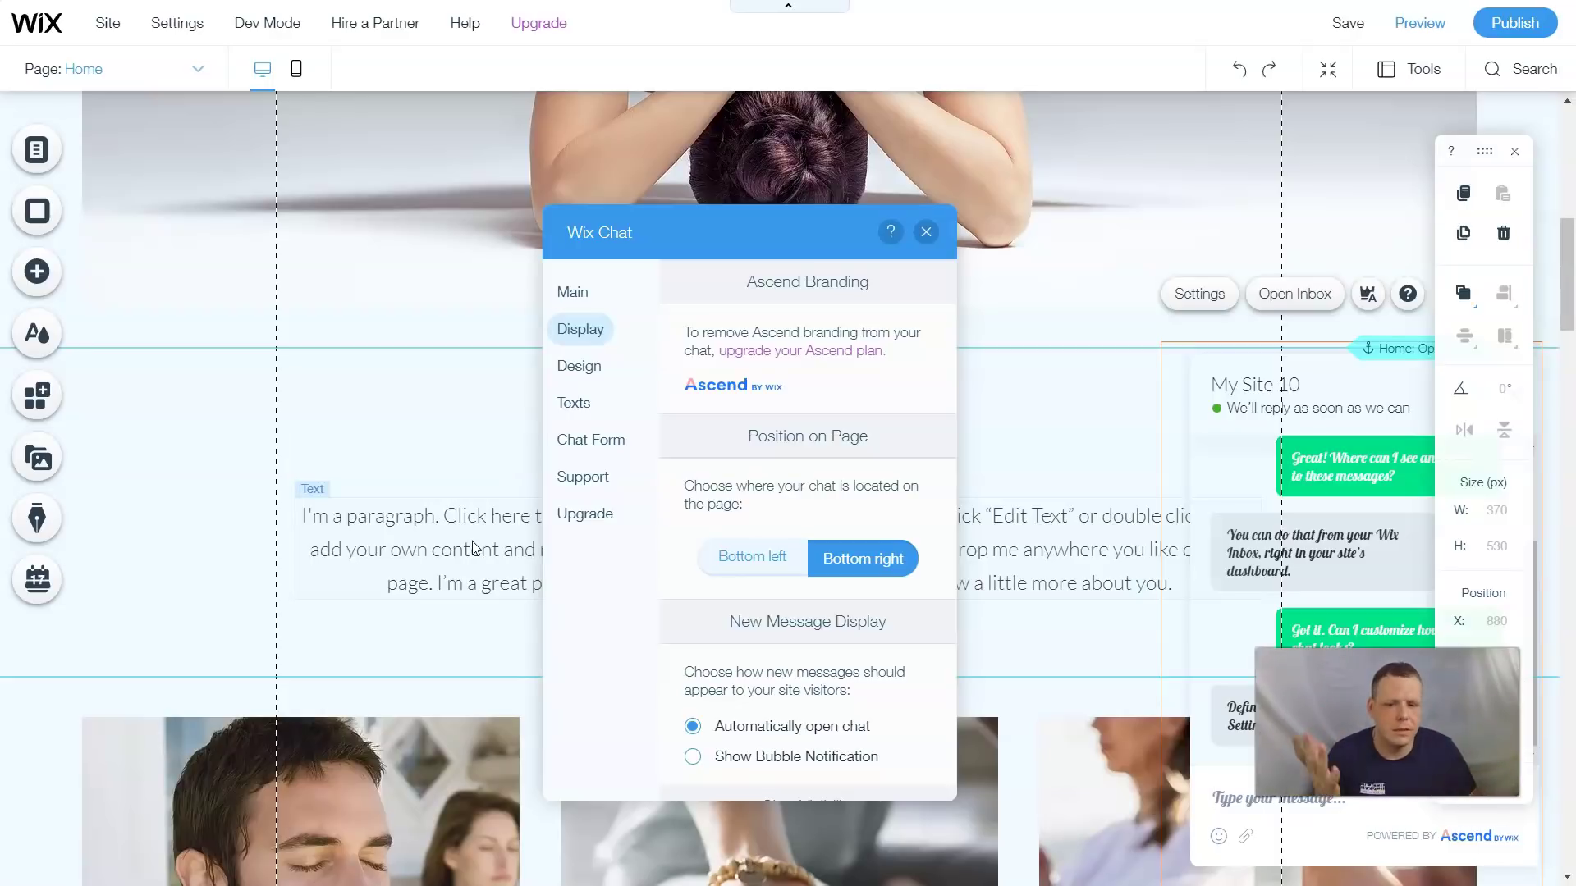
pyautogui.click(600, 441)
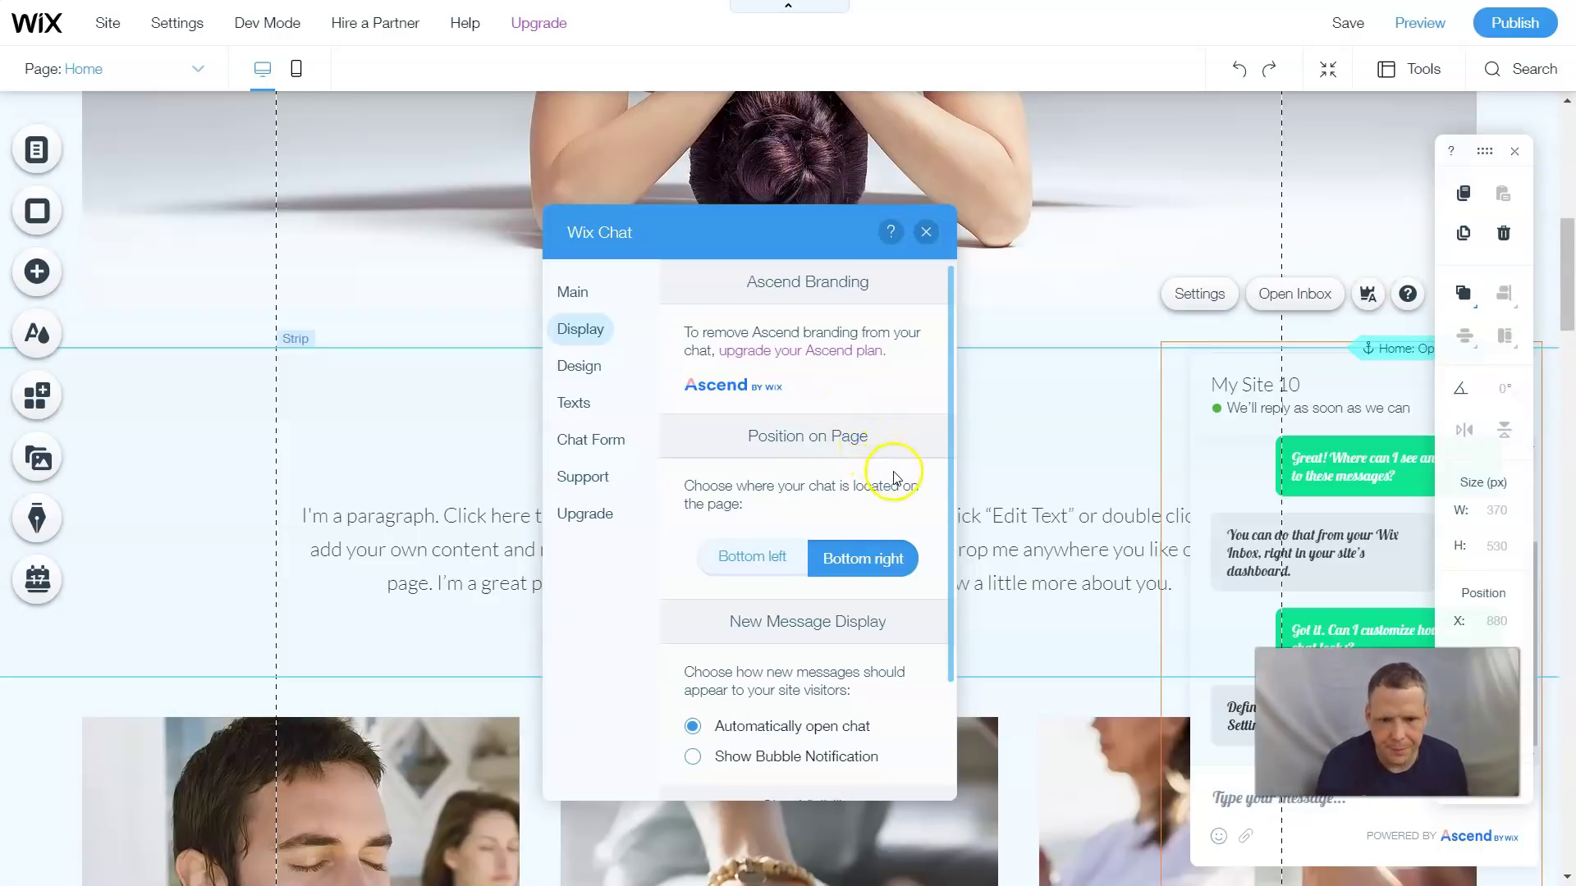
pyautogui.click(755, 566)
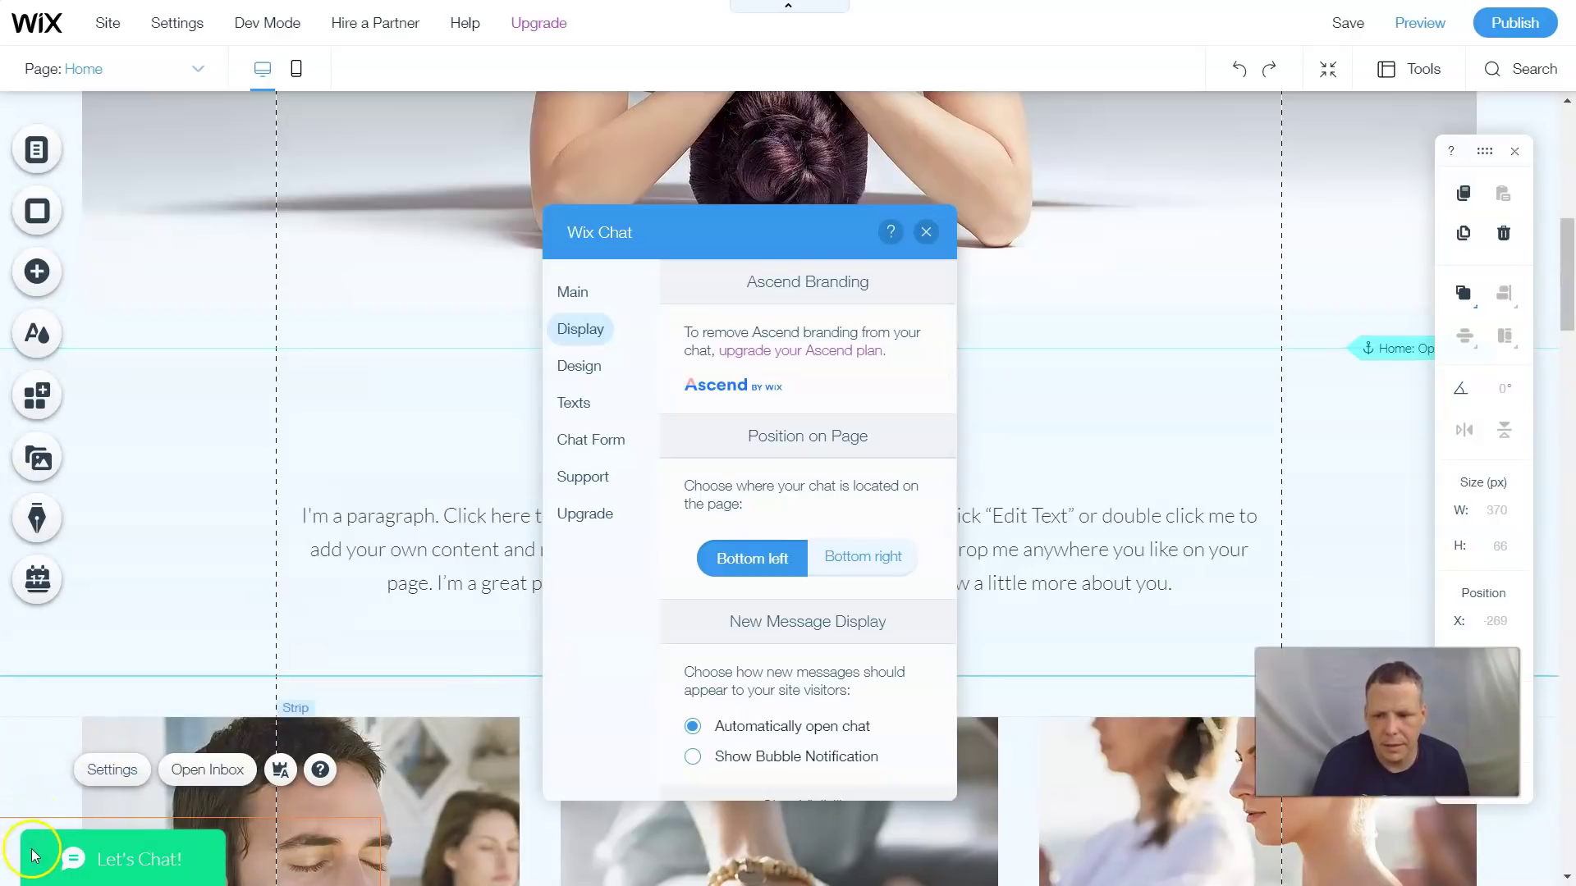
# Step: Set the chat's new message display to Show Bubble Notification and check its preview
pyautogui.scroll(-2, 717, 599)
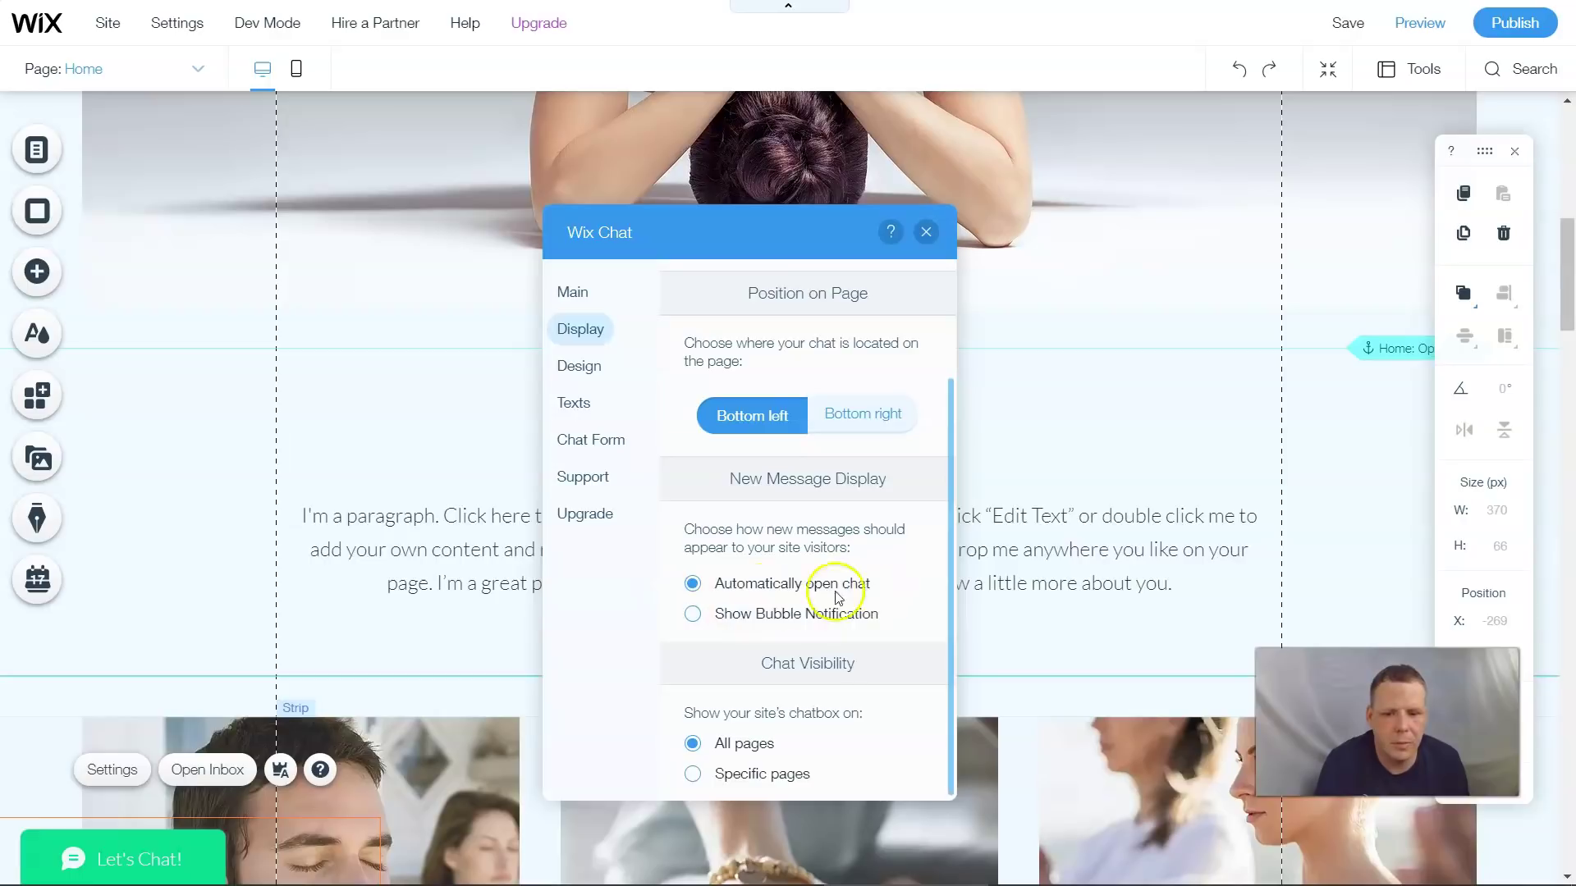
pyautogui.click(693, 614)
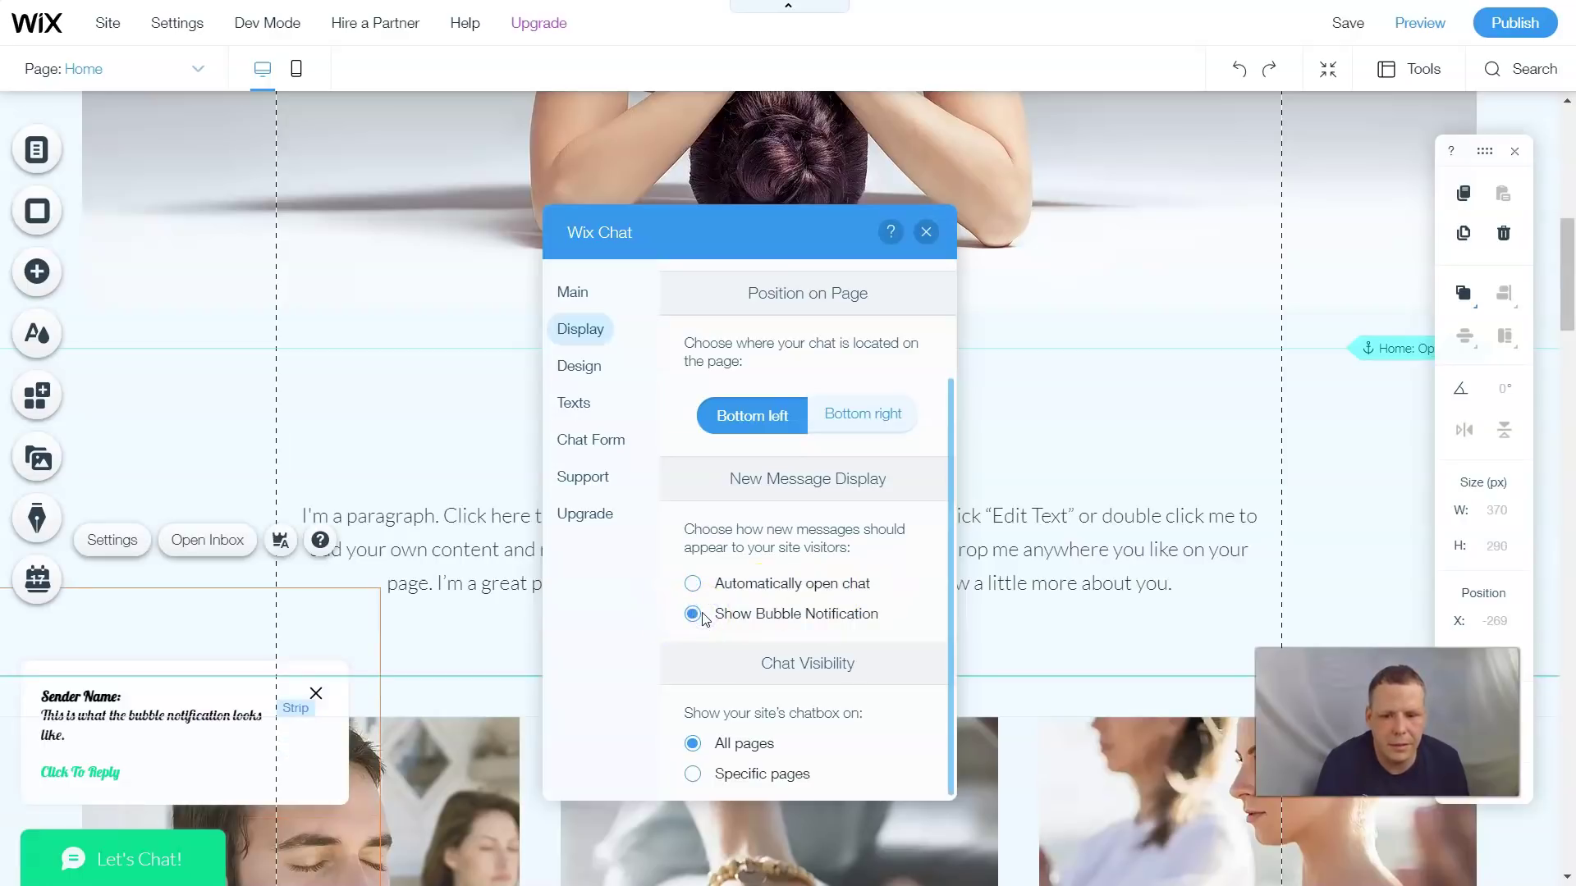
pyautogui.moveTo(70, 692); pyautogui.dragTo(96, 735)
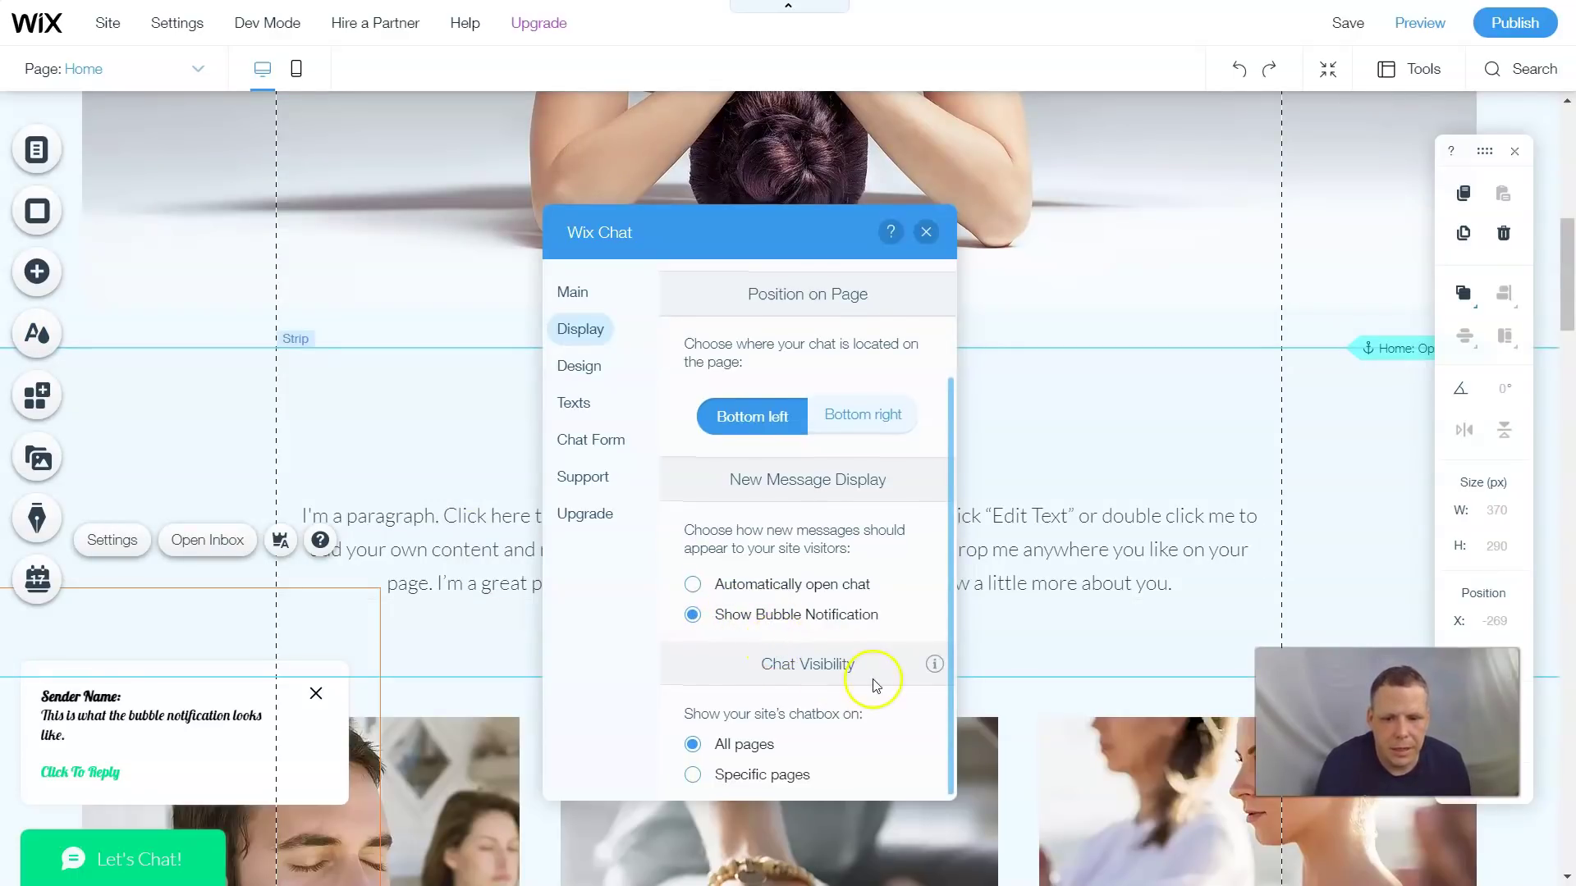
# Step: Limit the chatbox to specific pages and try excluding Home, restoring it before leaving the page selection
pyautogui.click(709, 782)
pyautogui.scroll(-1, 743, 733)
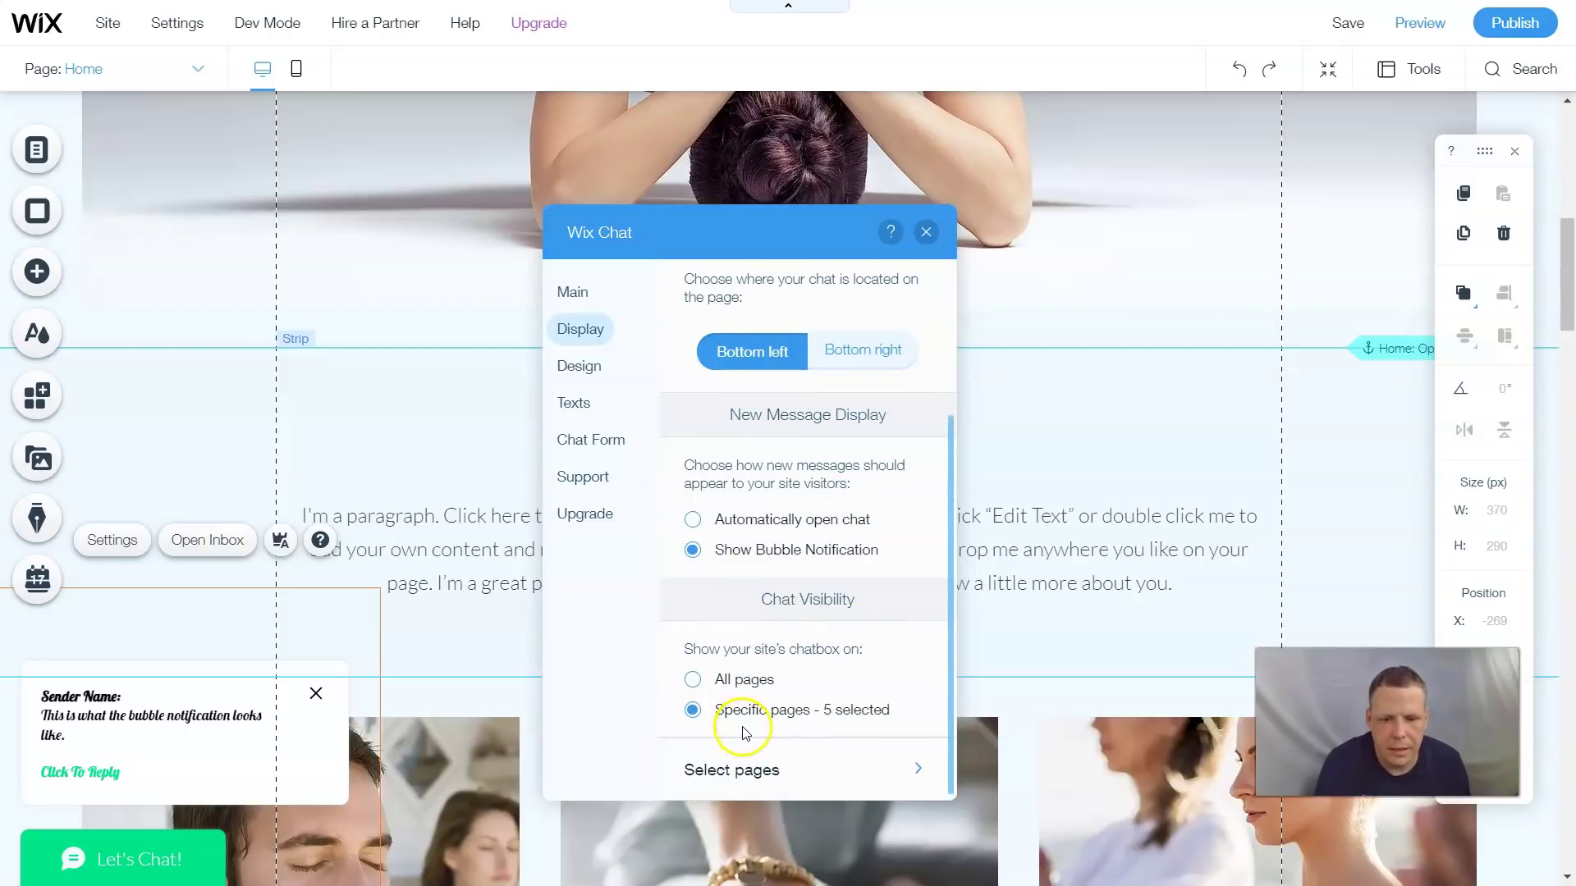
pyautogui.click(838, 766)
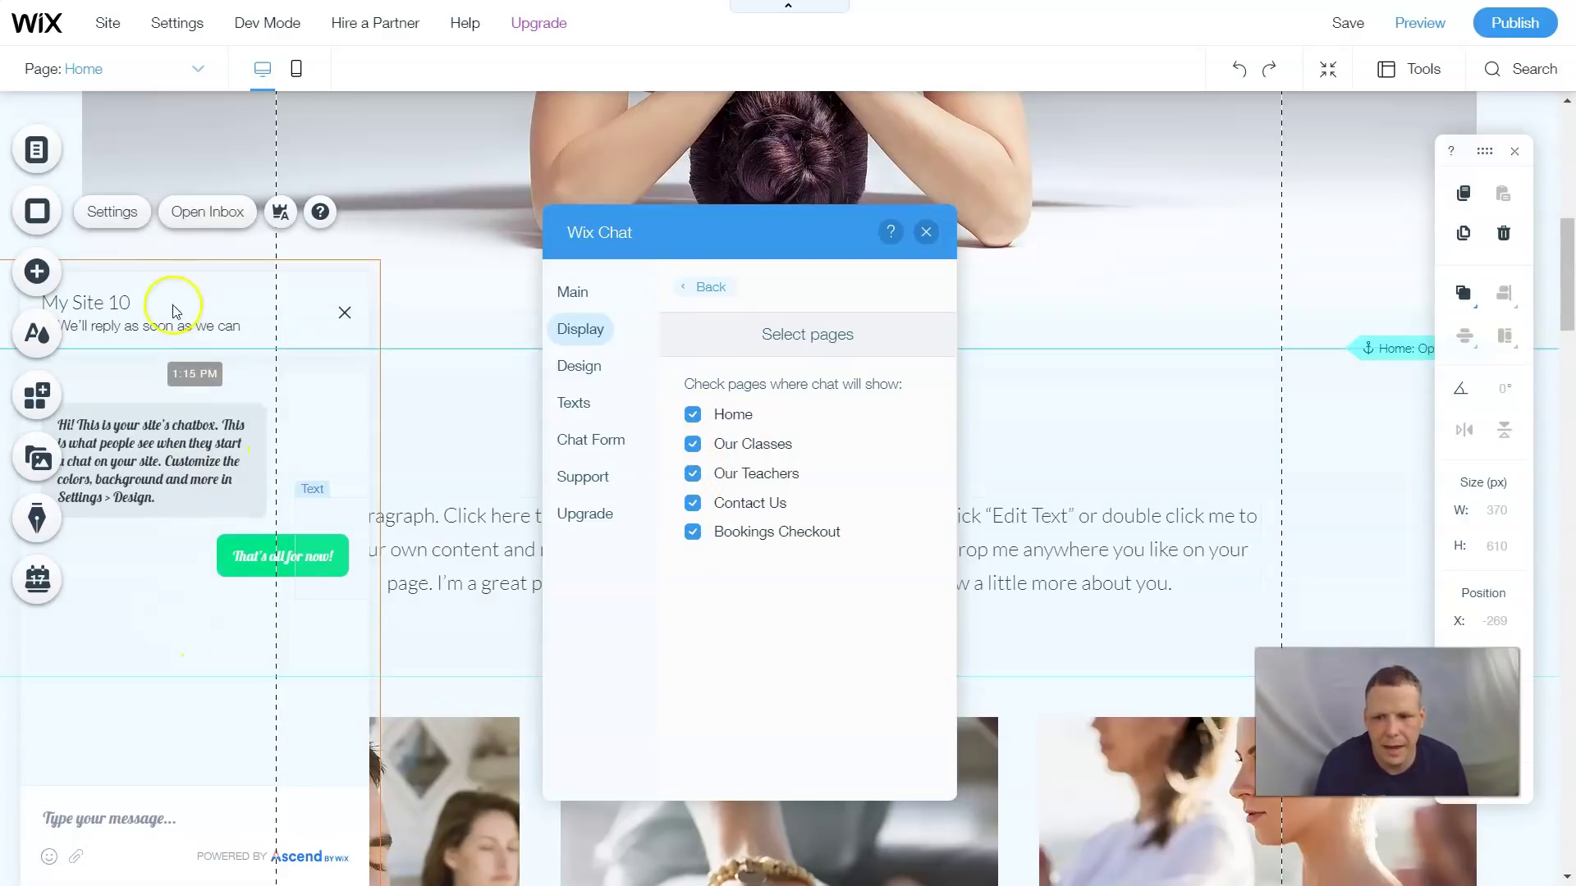
pyautogui.click(692, 414)
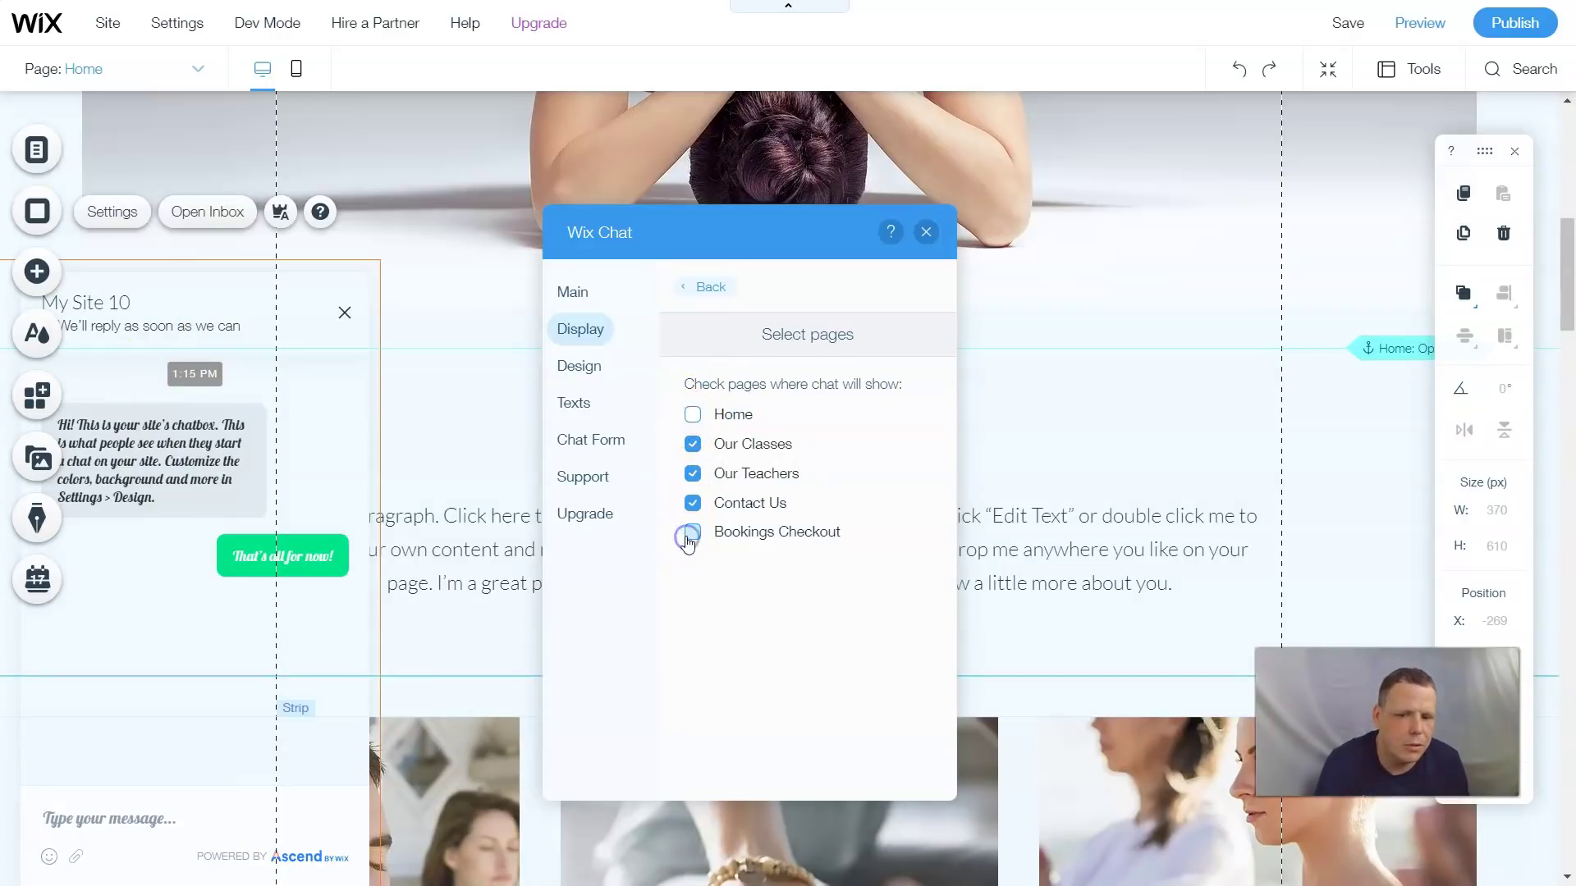
pyautogui.click(694, 415)
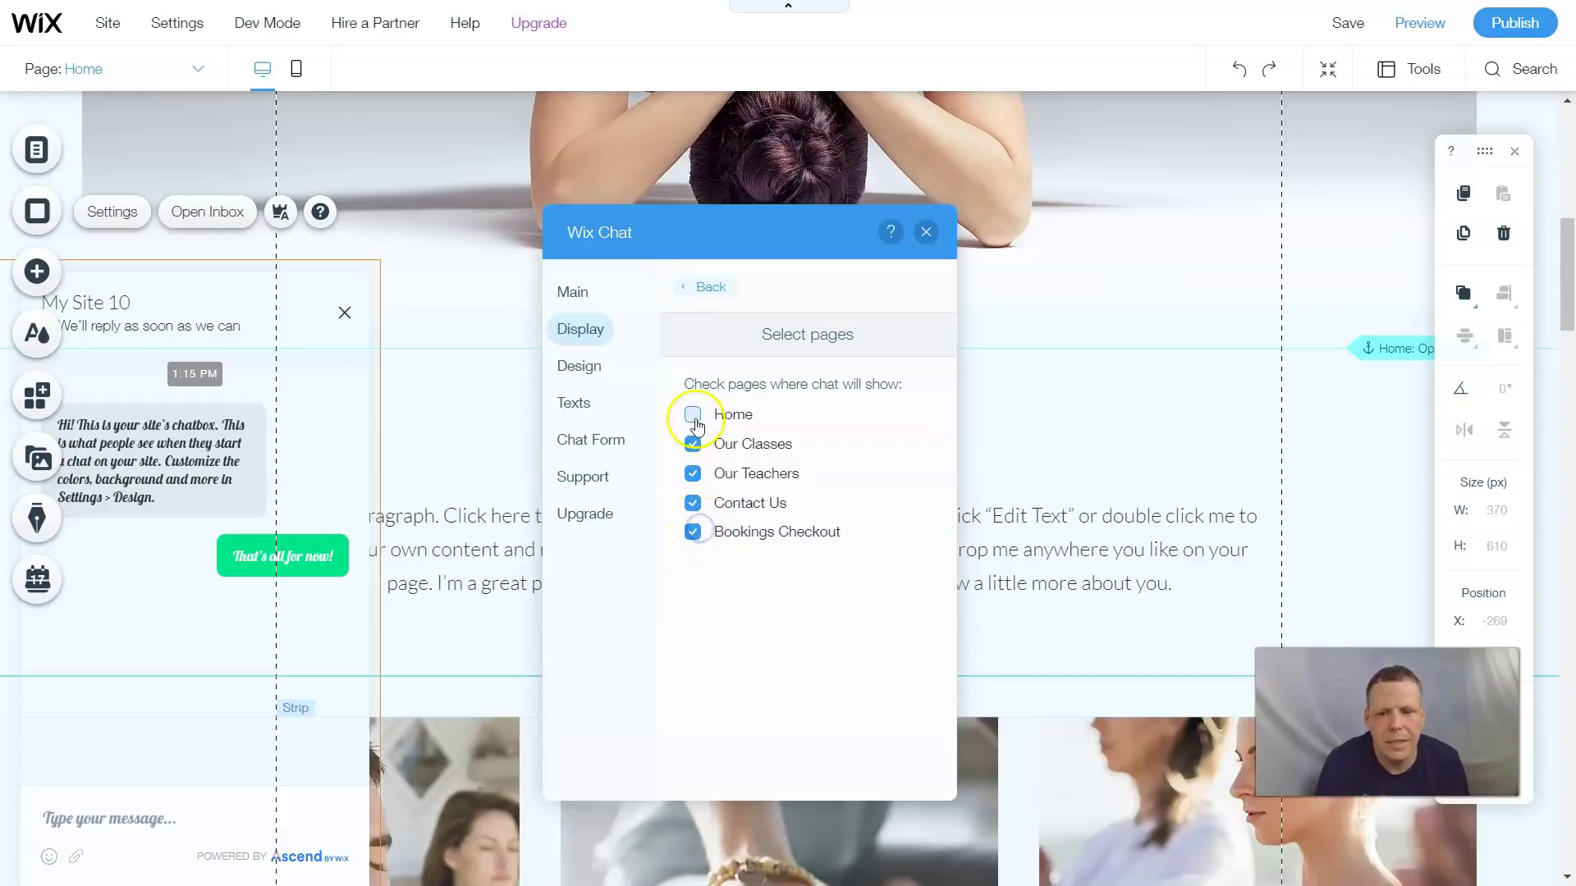
pyautogui.click(702, 286)
pyautogui.click(681, 276)
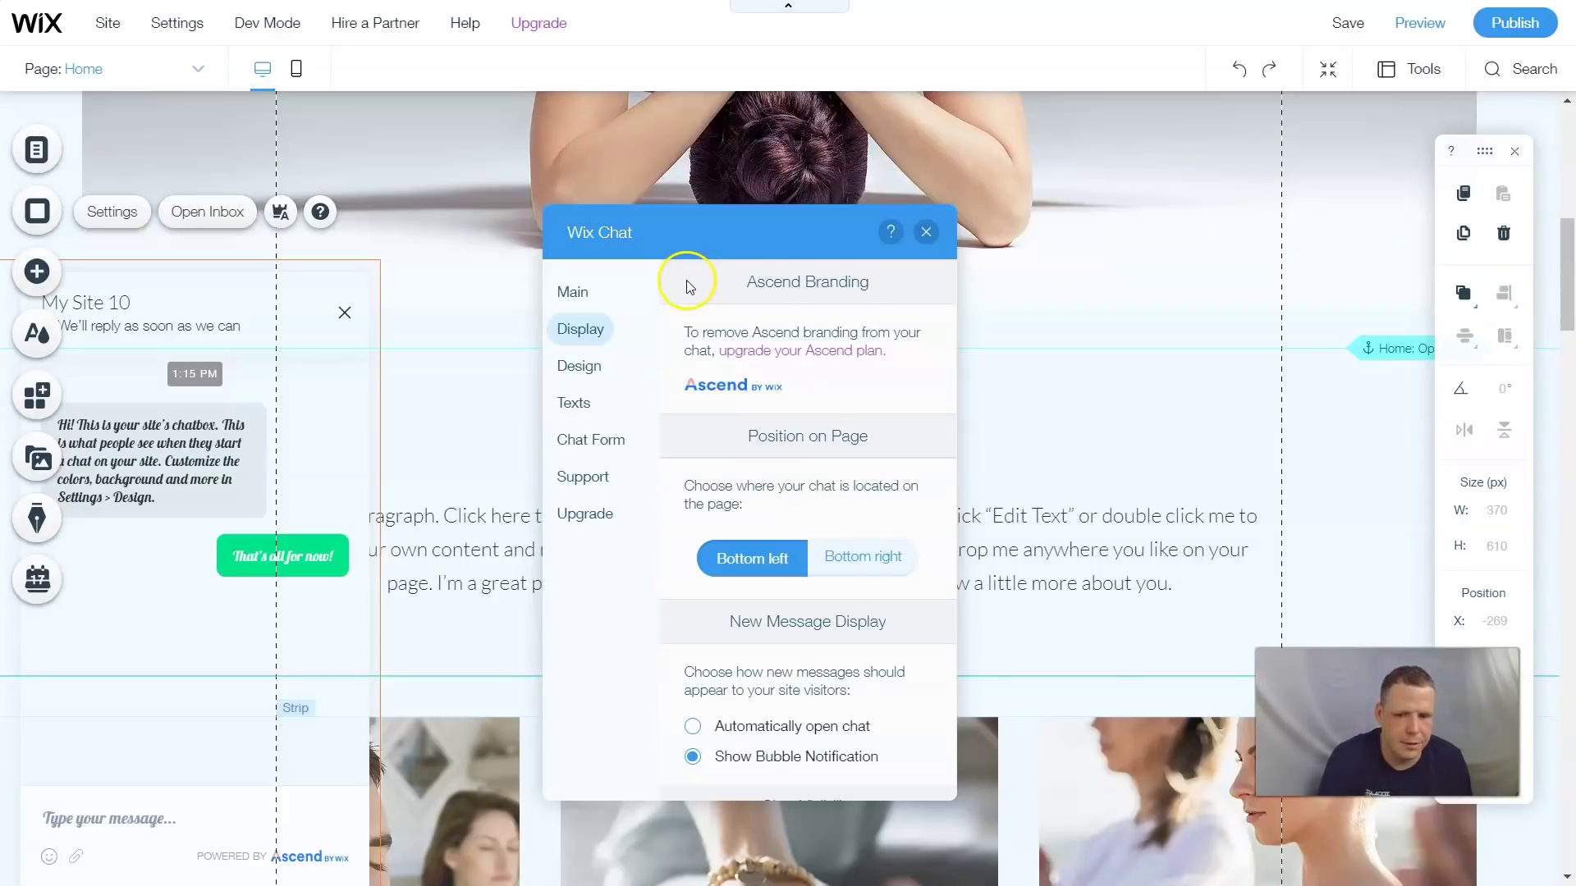
# Step: Set the chat visibility to show the chatbox on all pages
pyautogui.scroll(-3, 819, 569)
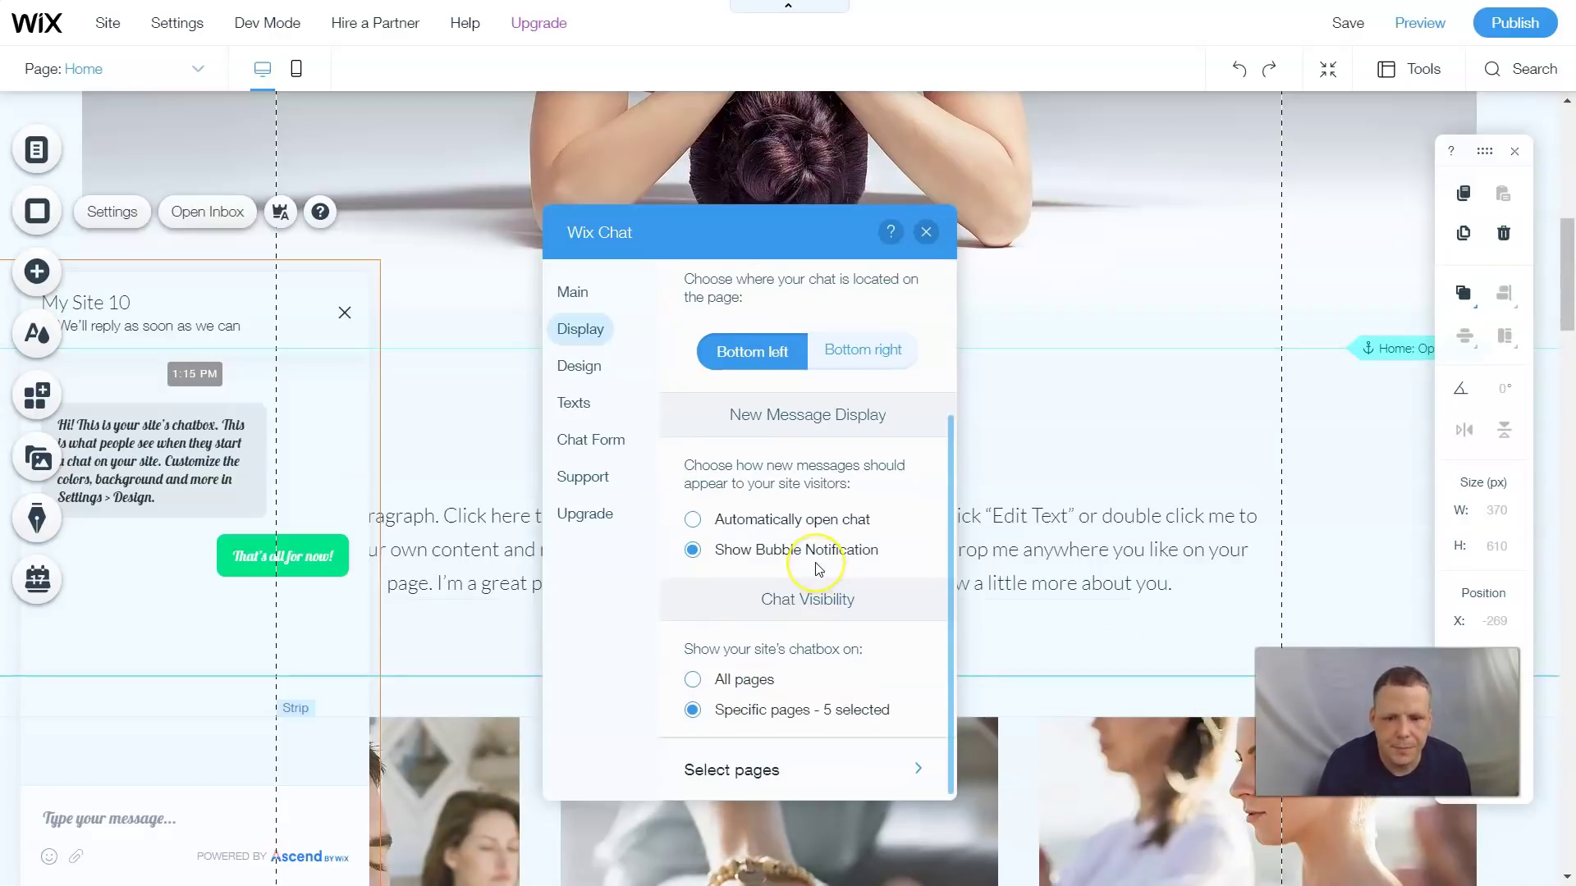
pyautogui.click(730, 679)
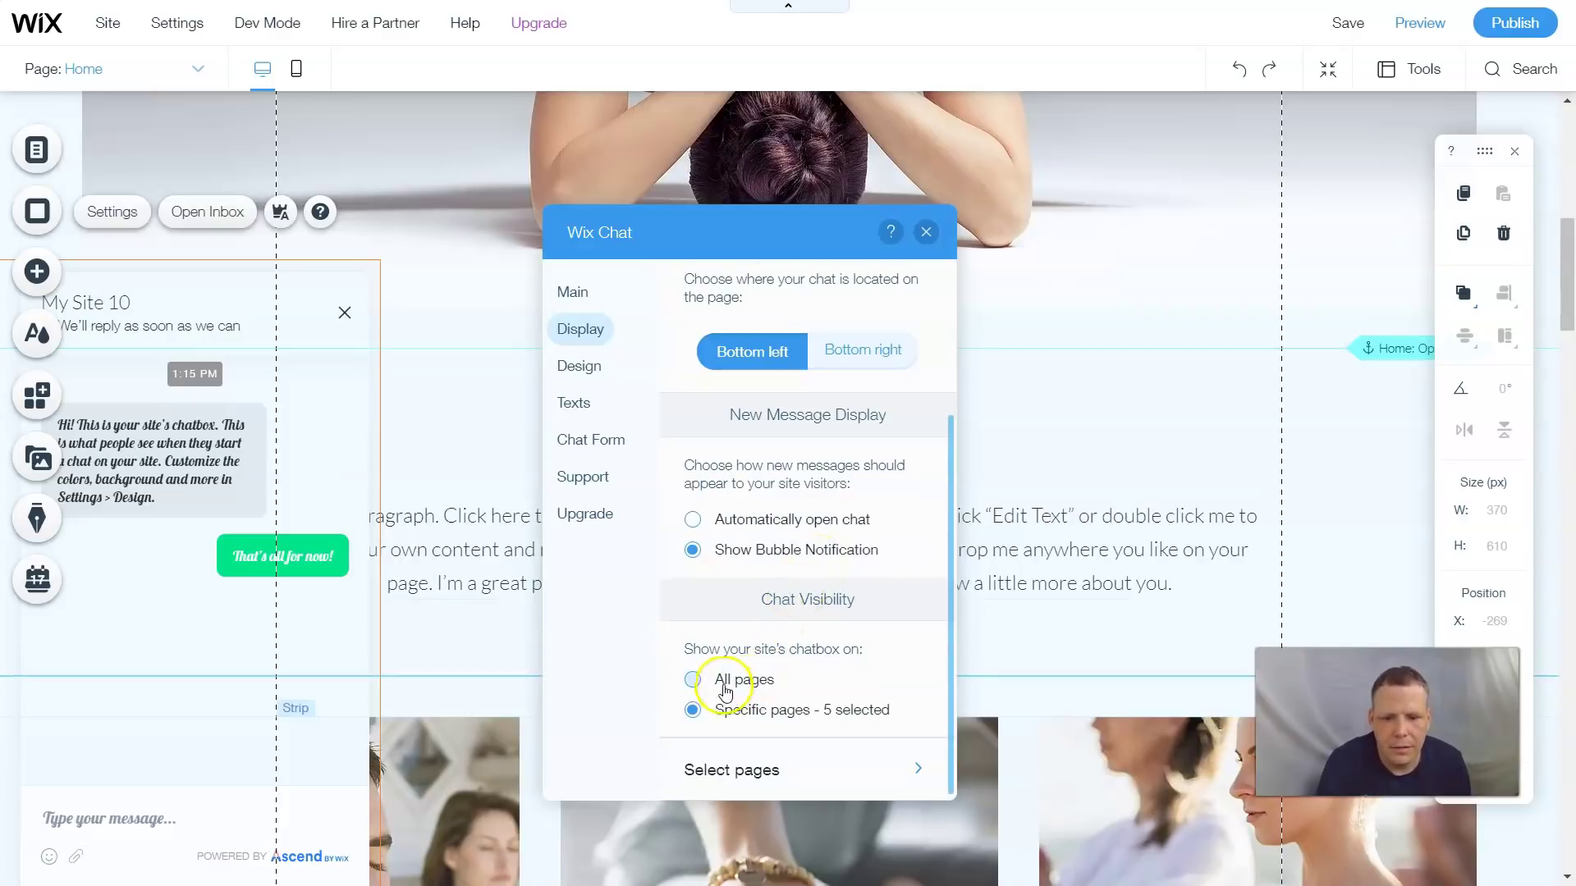
# Step: Compare the minimized chat layouts in the chat design settings and choose the bar attached to the page's lower edge
pyautogui.click(587, 367)
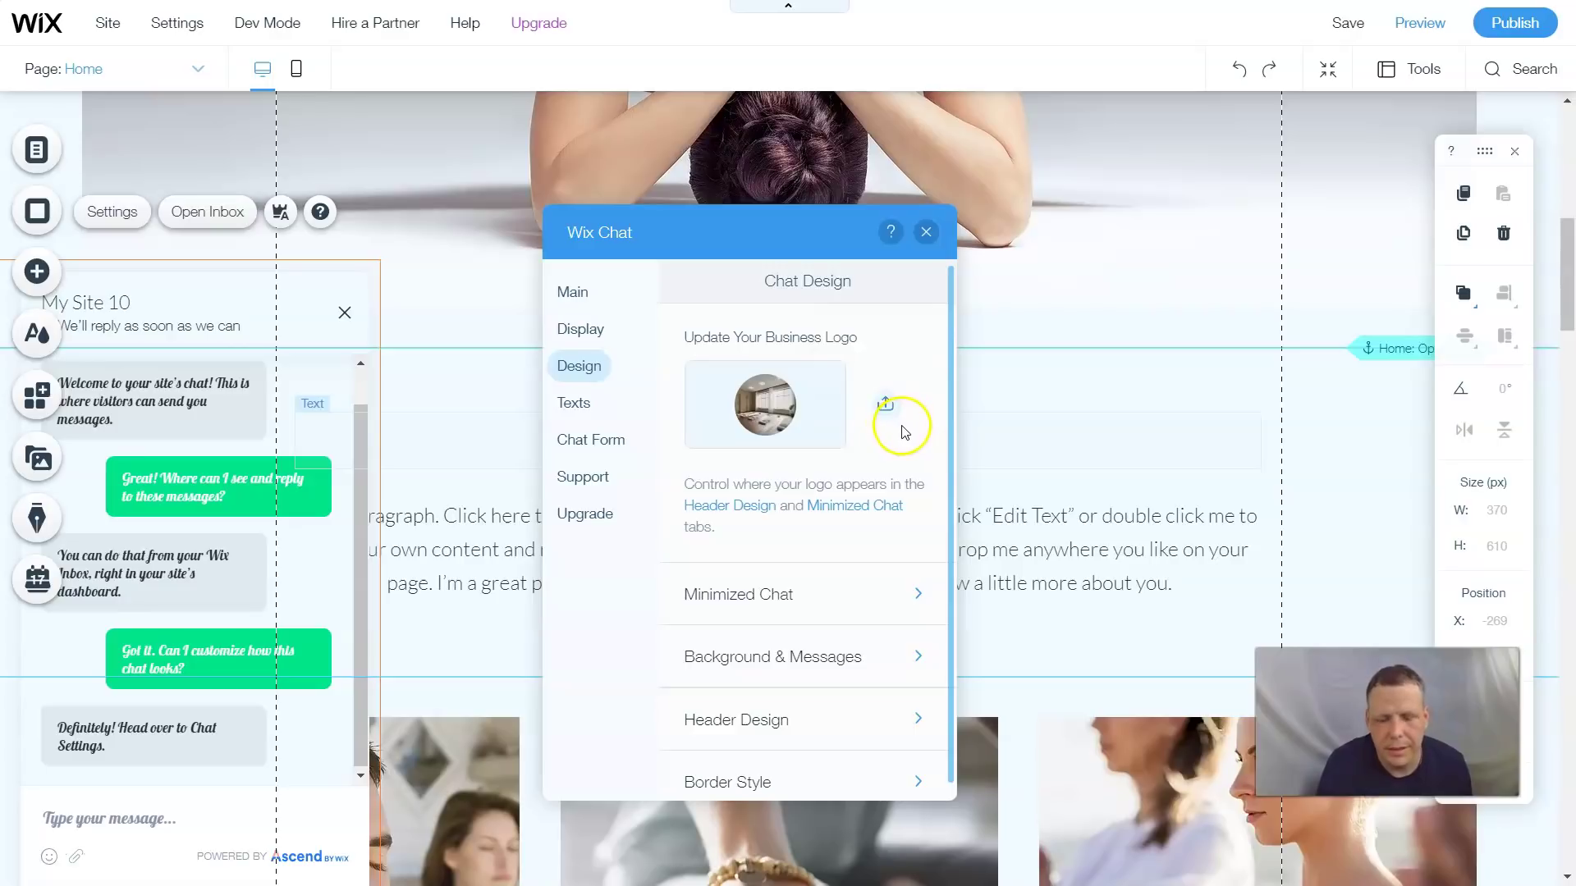
pyautogui.scroll(-1, 921, 577)
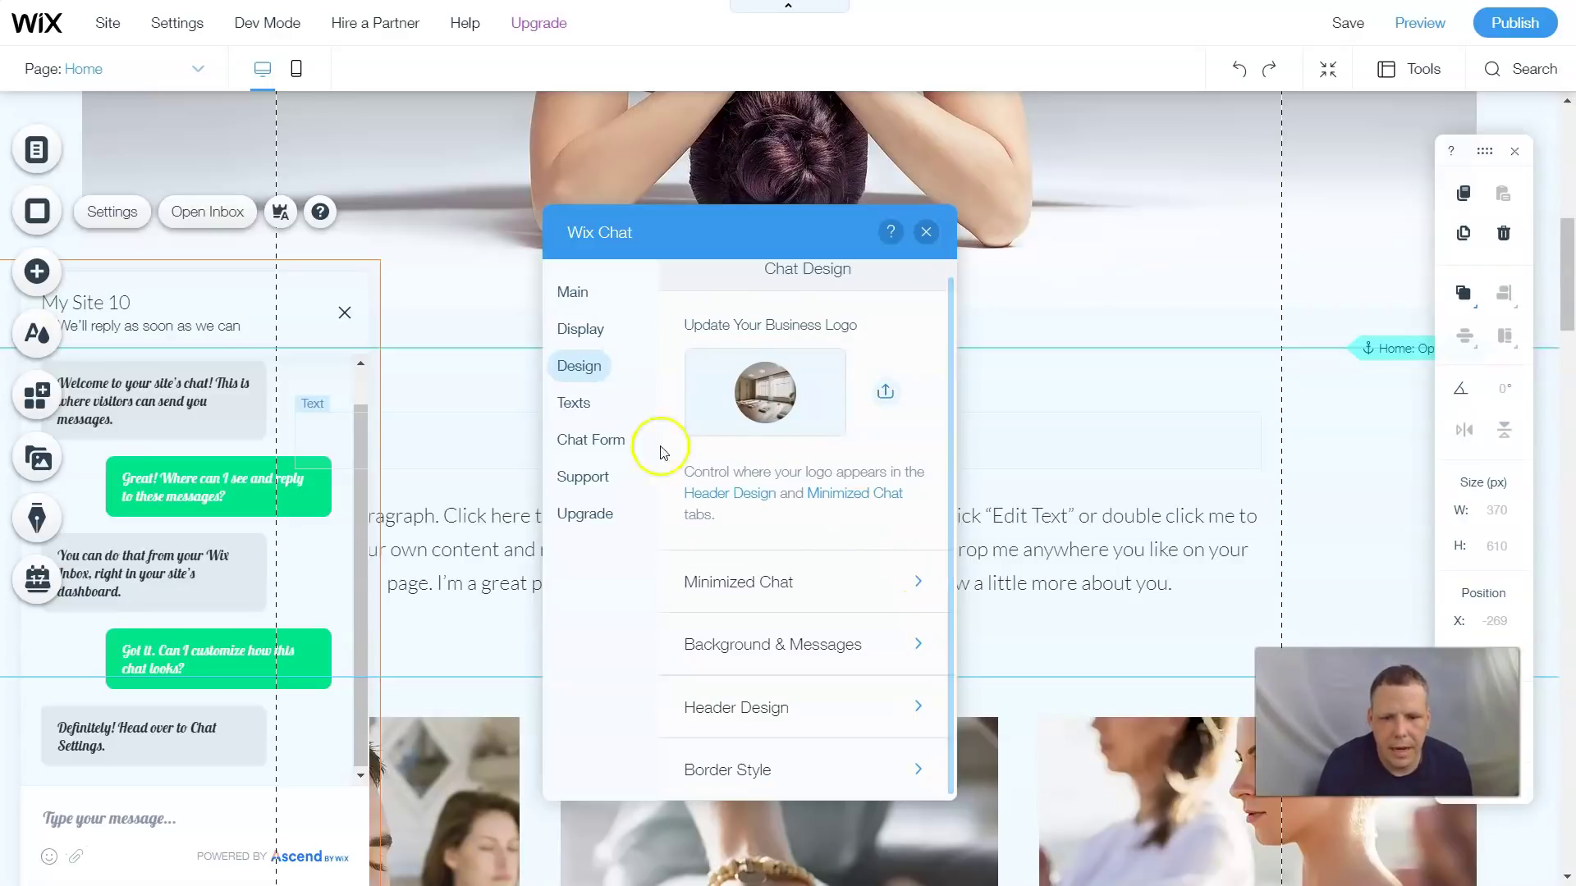
pyautogui.click(863, 585)
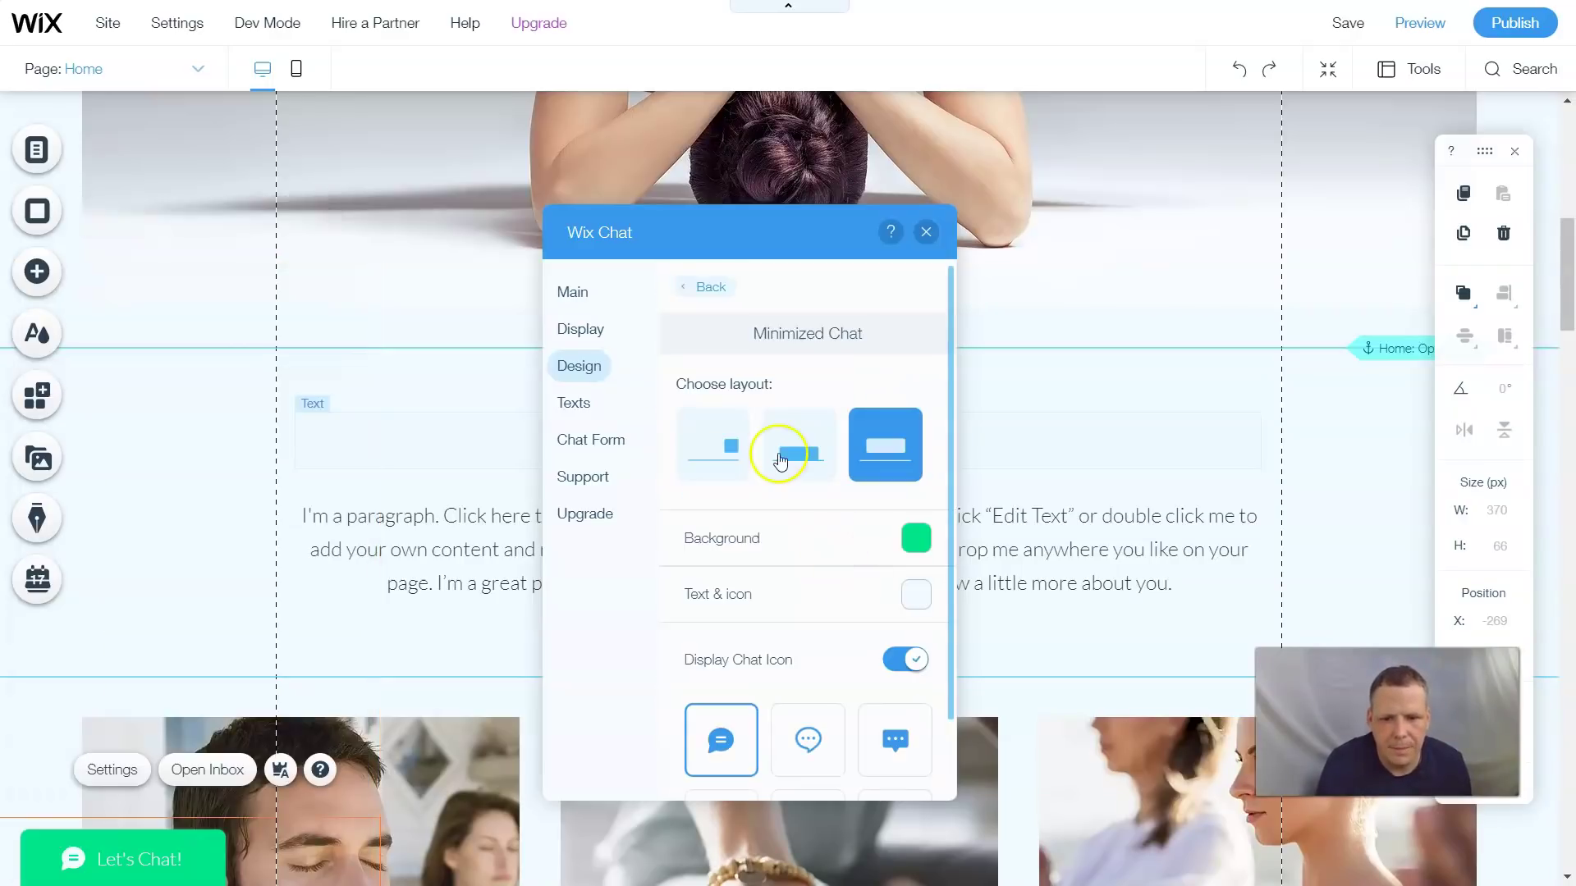
pyautogui.click(792, 464)
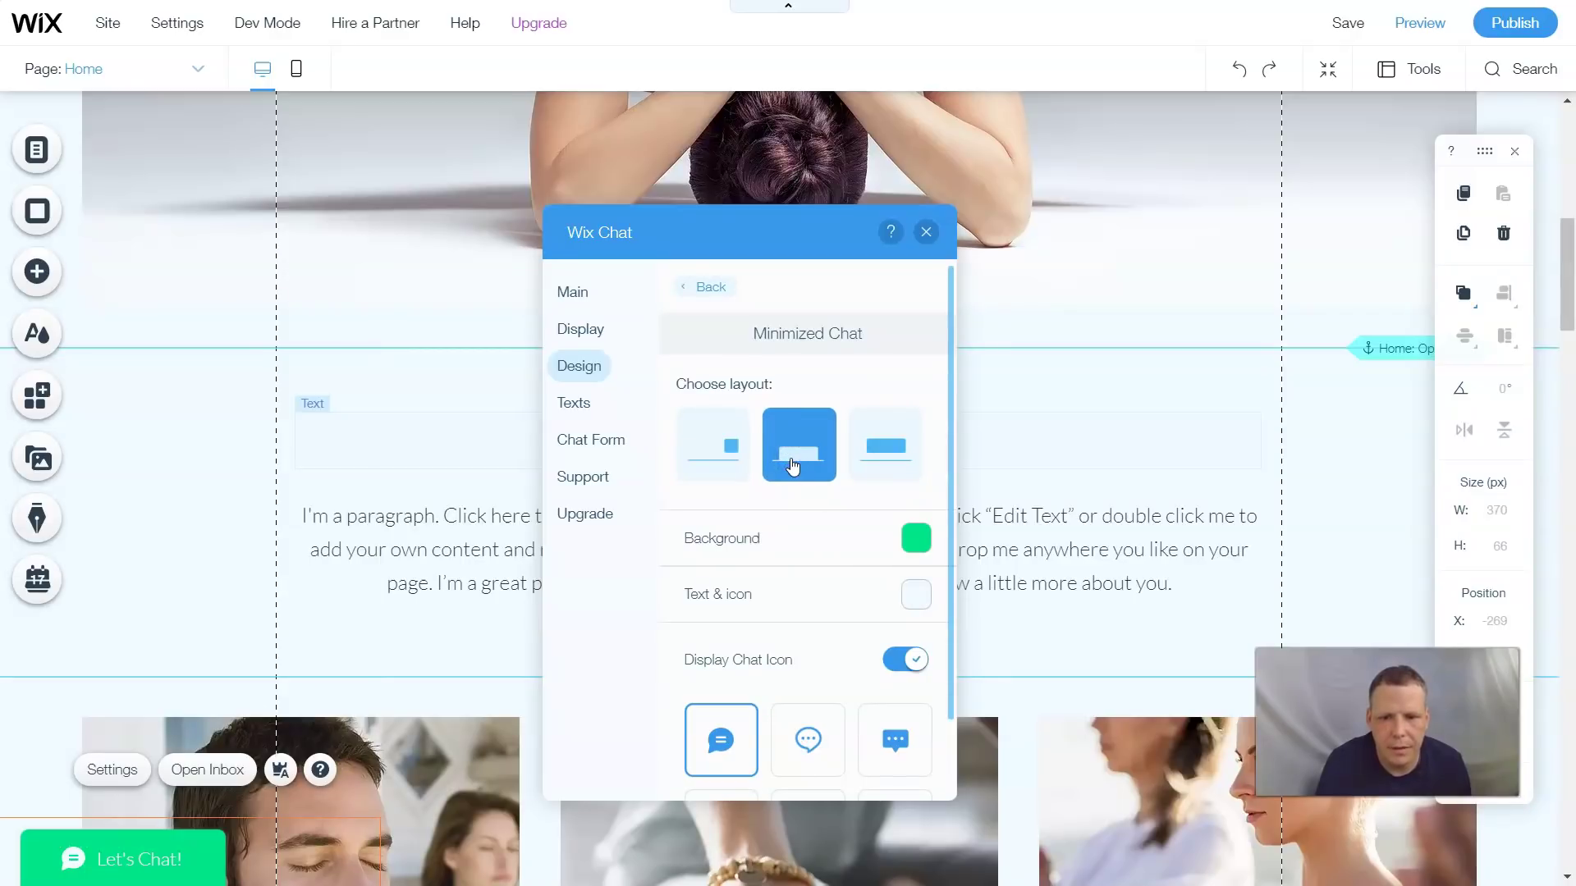
pyautogui.click(718, 454)
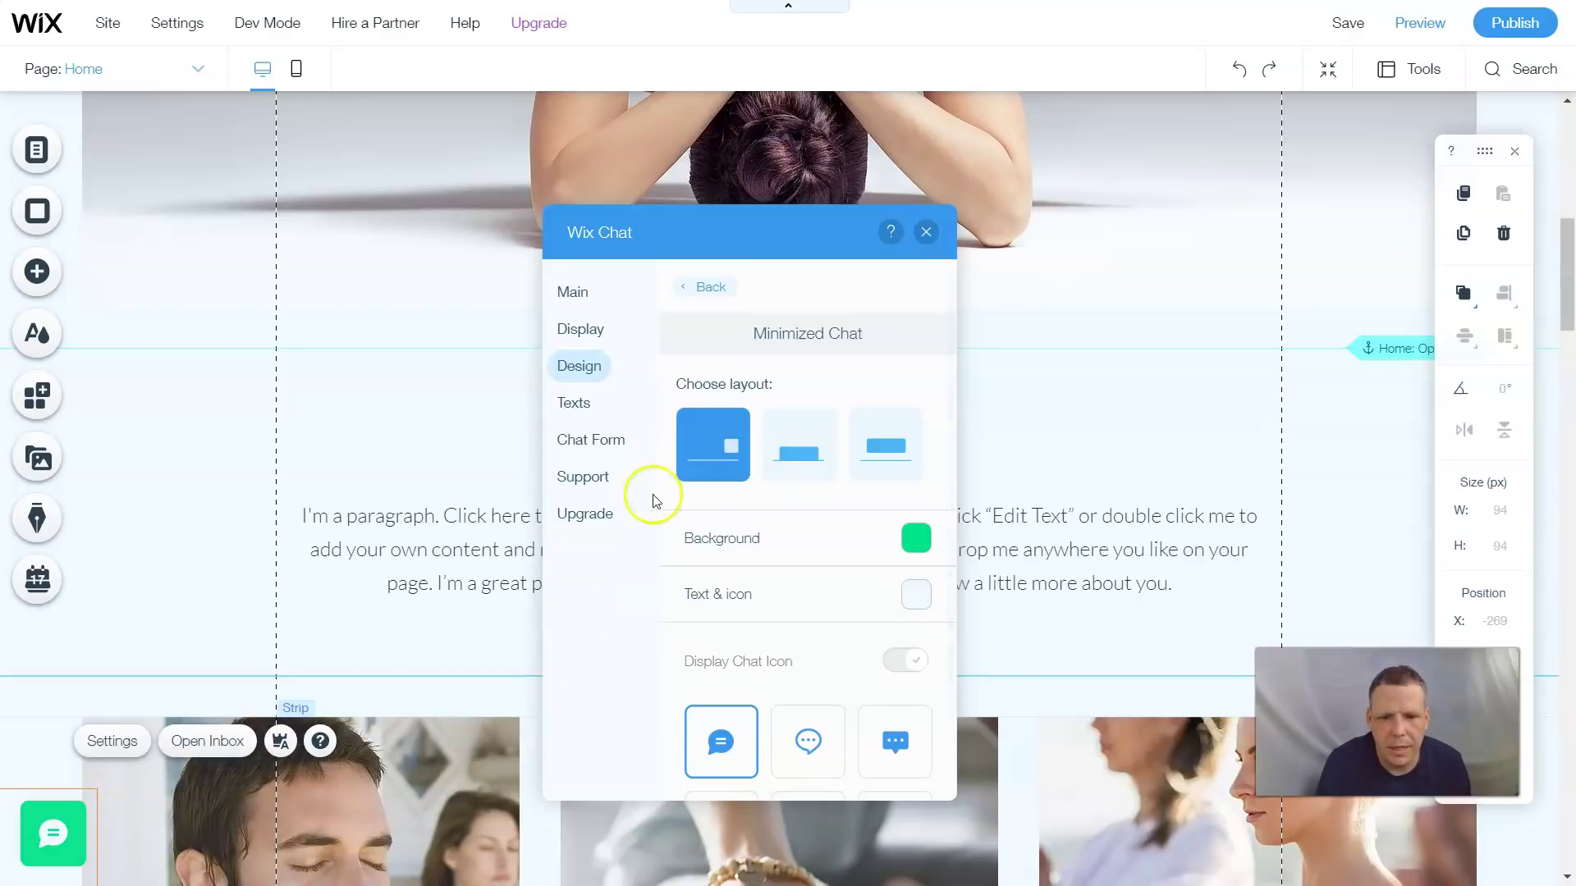
pyautogui.click(802, 457)
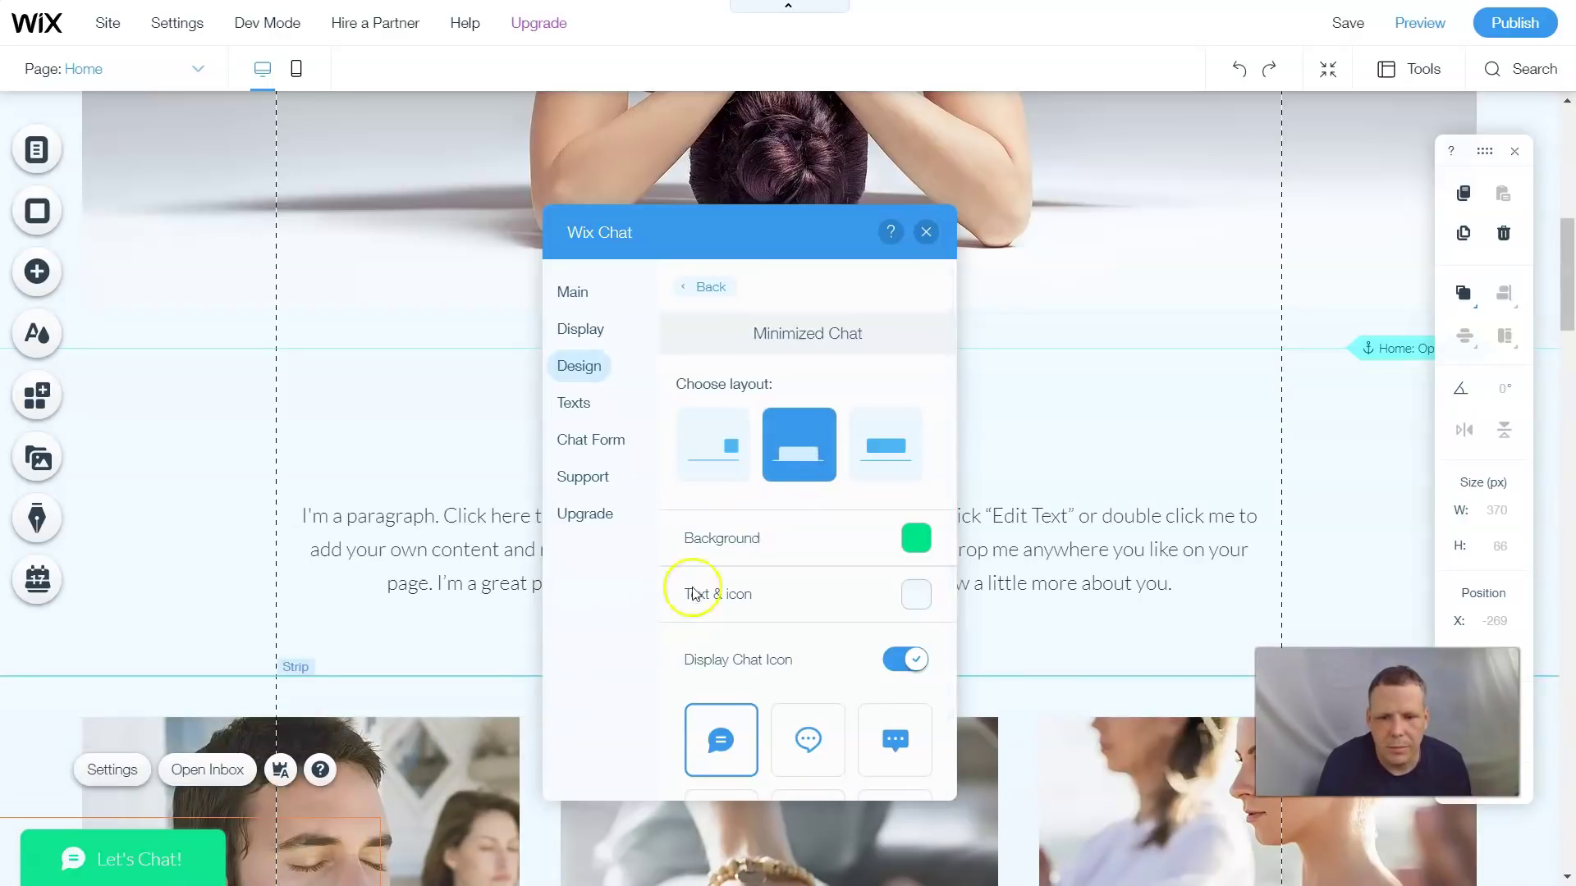
pyautogui.click(879, 454)
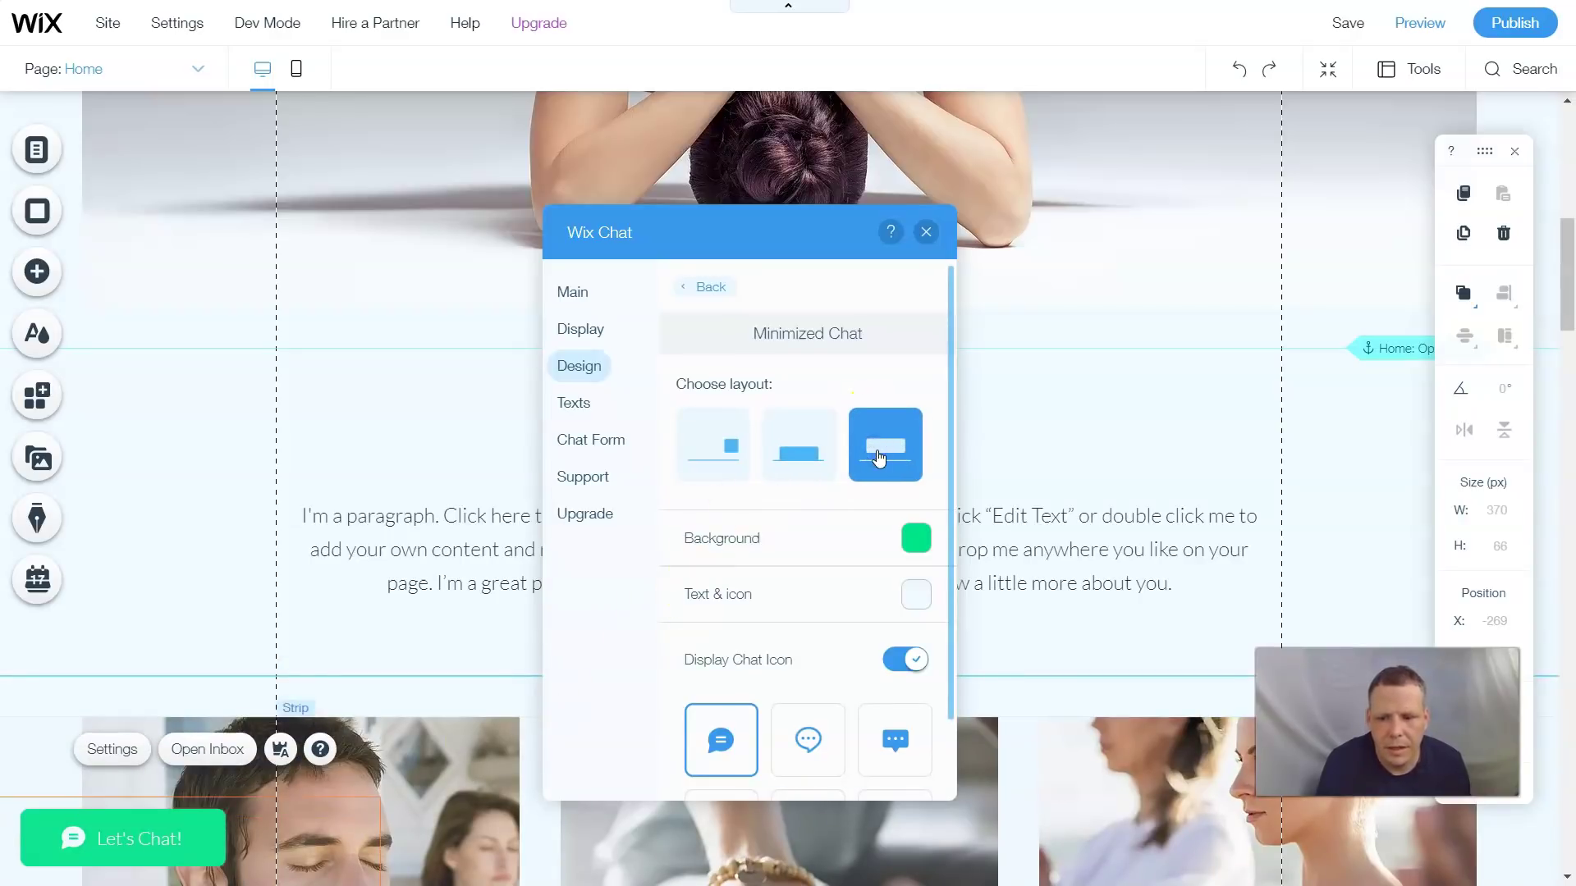
pyautogui.click(800, 456)
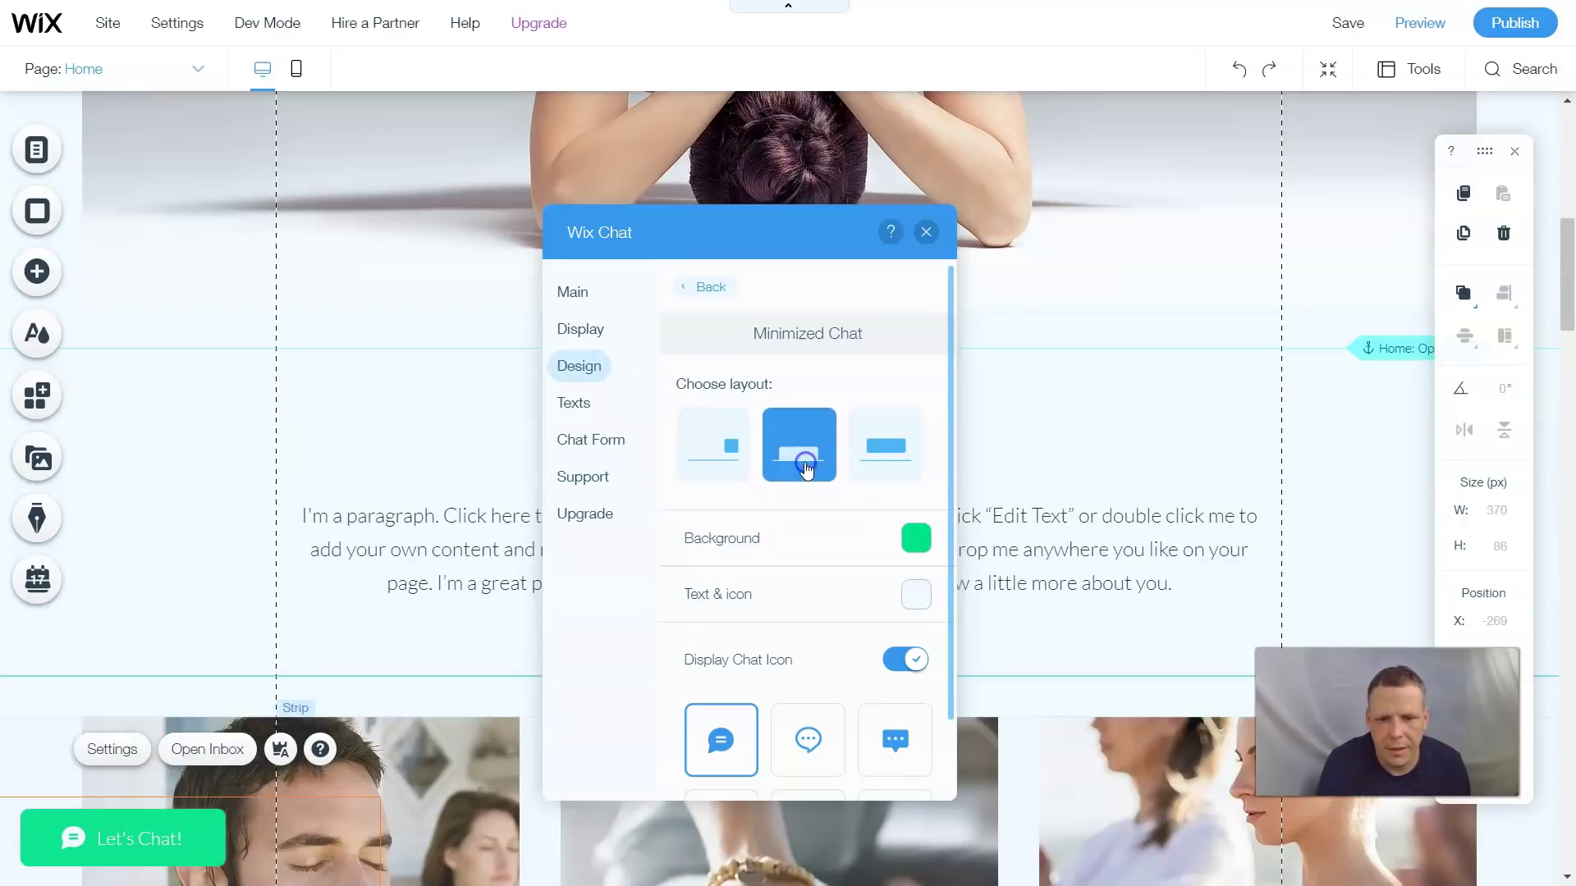
# Step: Give the minimized chat a dark gray theme background and use the business logo image as its chat icon
pyautogui.click(917, 539)
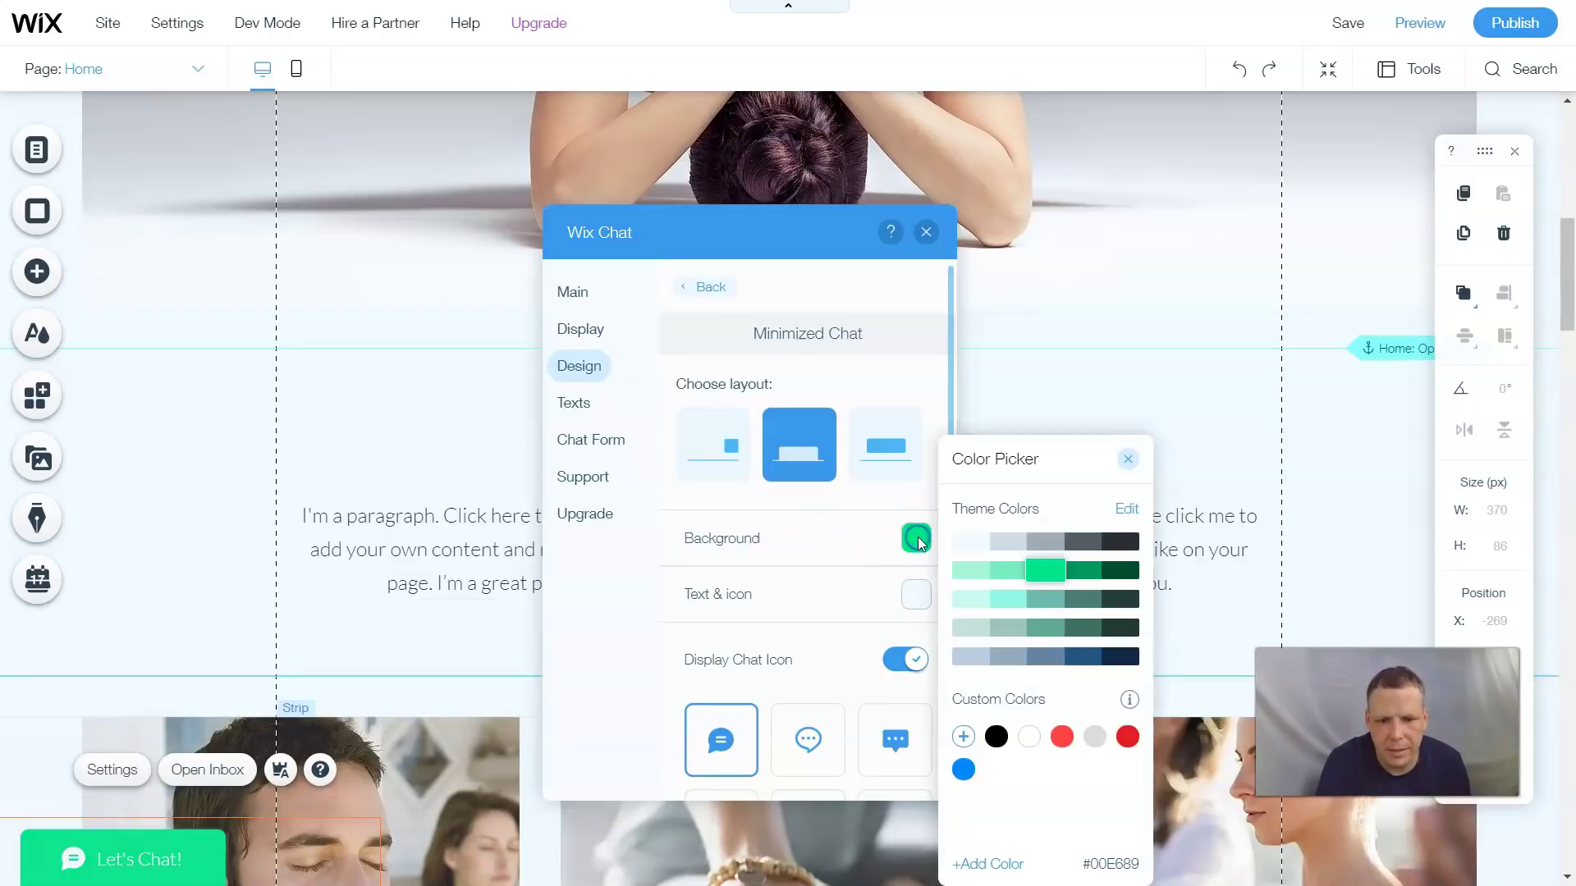
pyautogui.click(1085, 544)
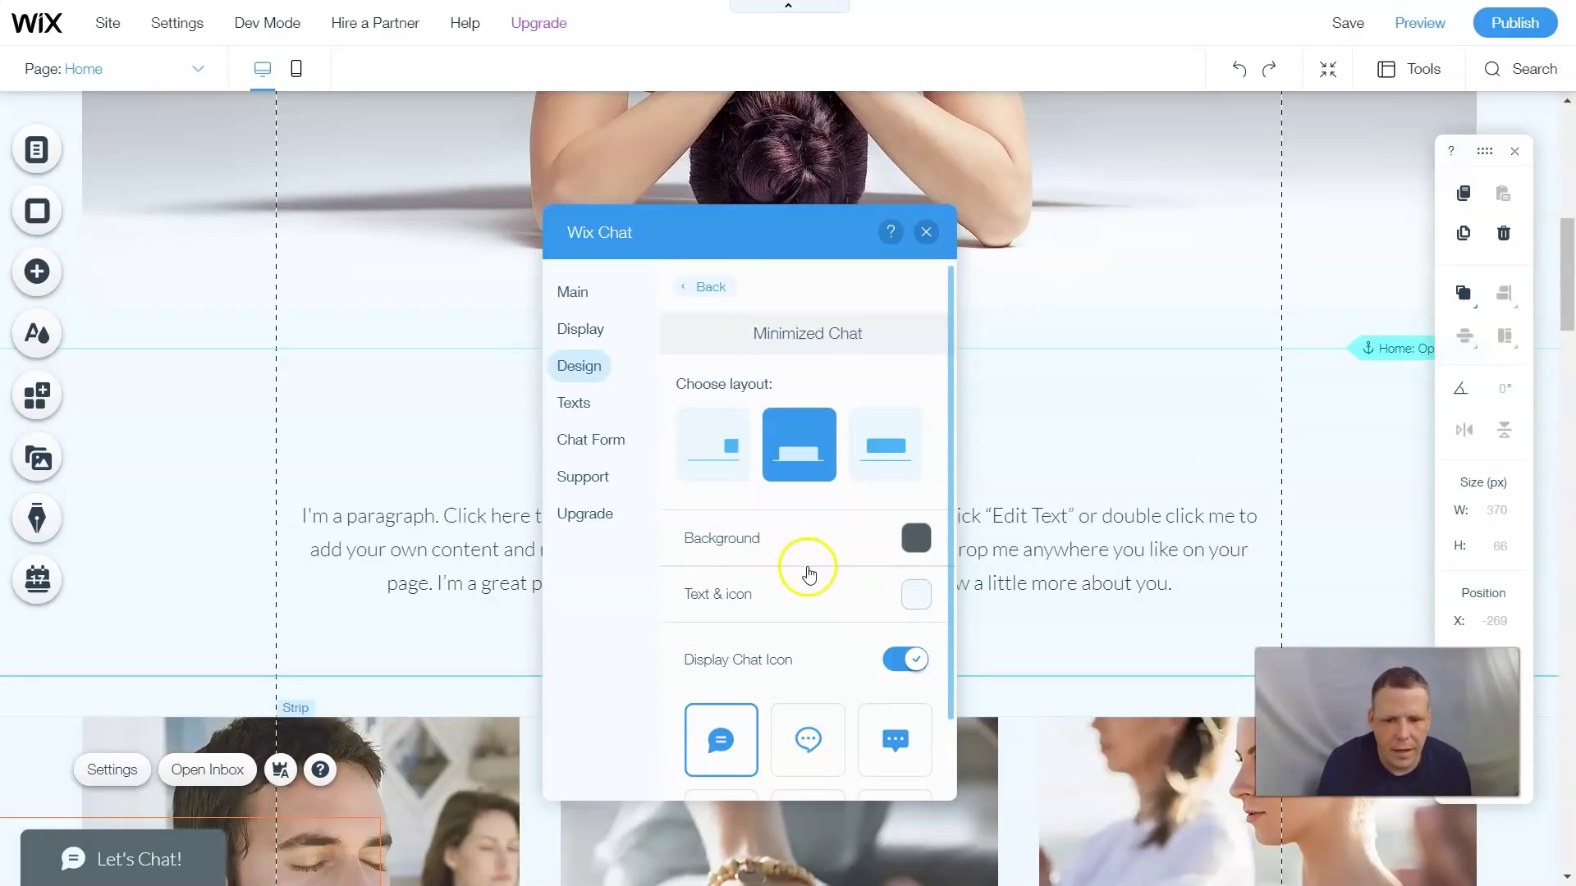
pyautogui.scroll(-1, 804, 608)
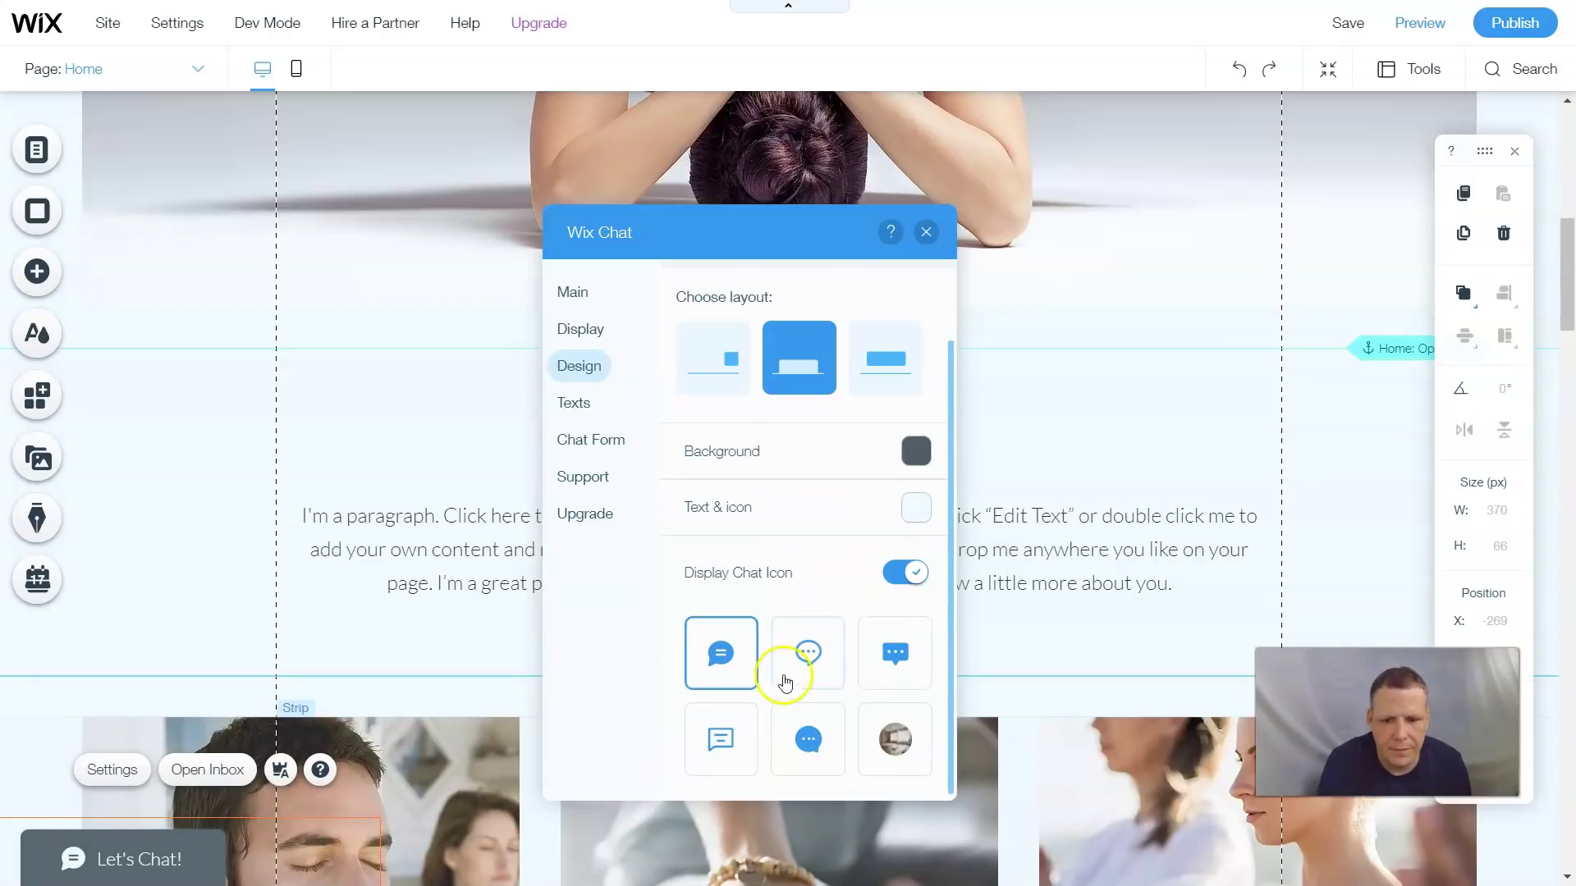
pyautogui.click(817, 661)
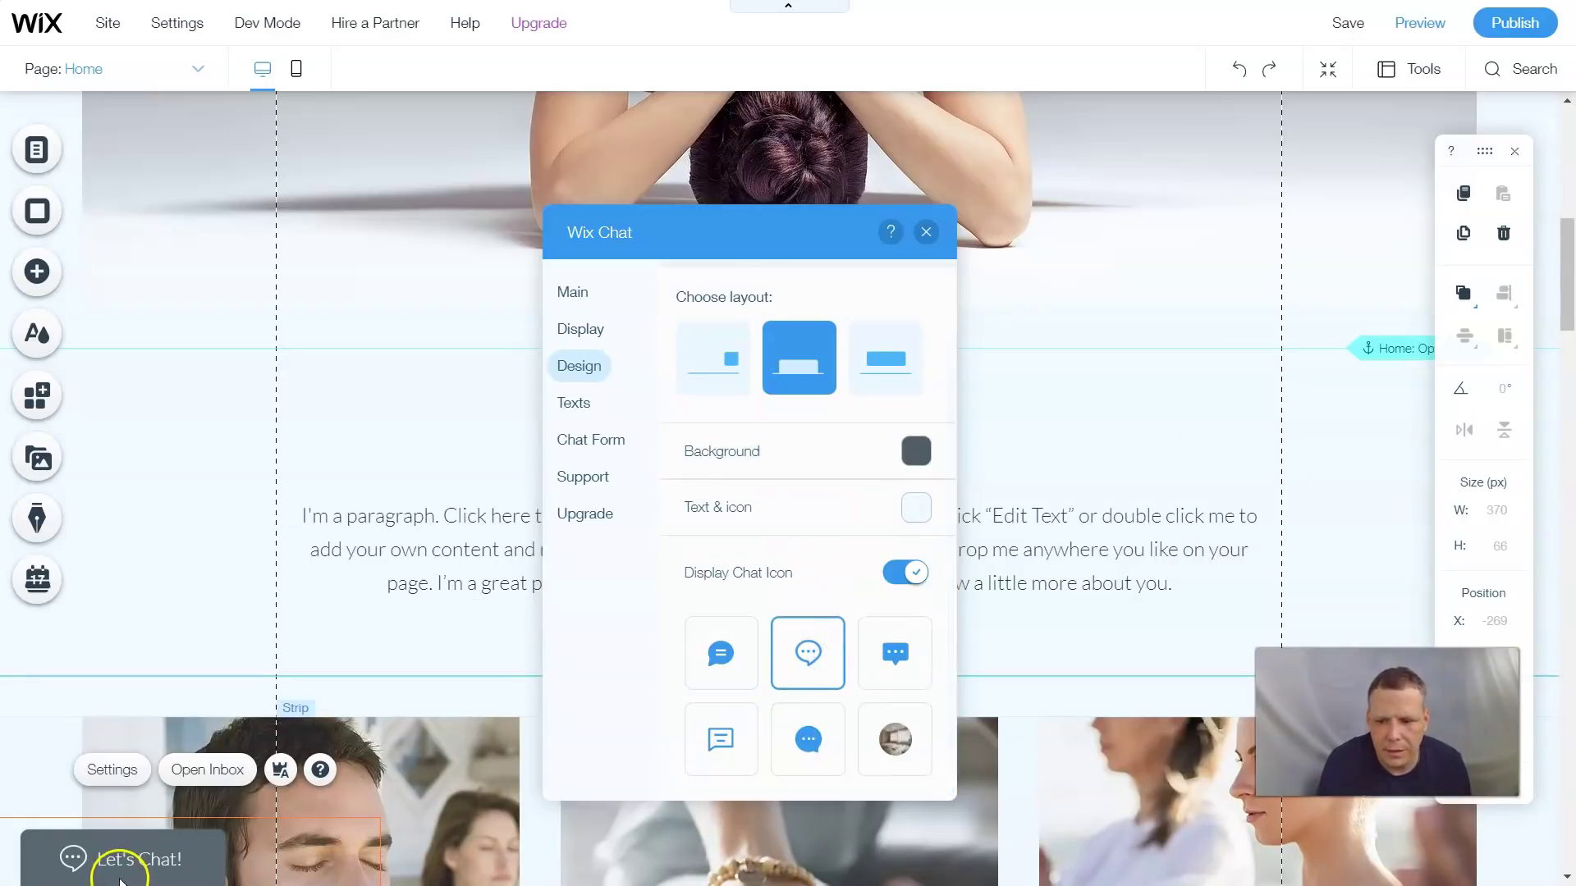
pyautogui.click(892, 743)
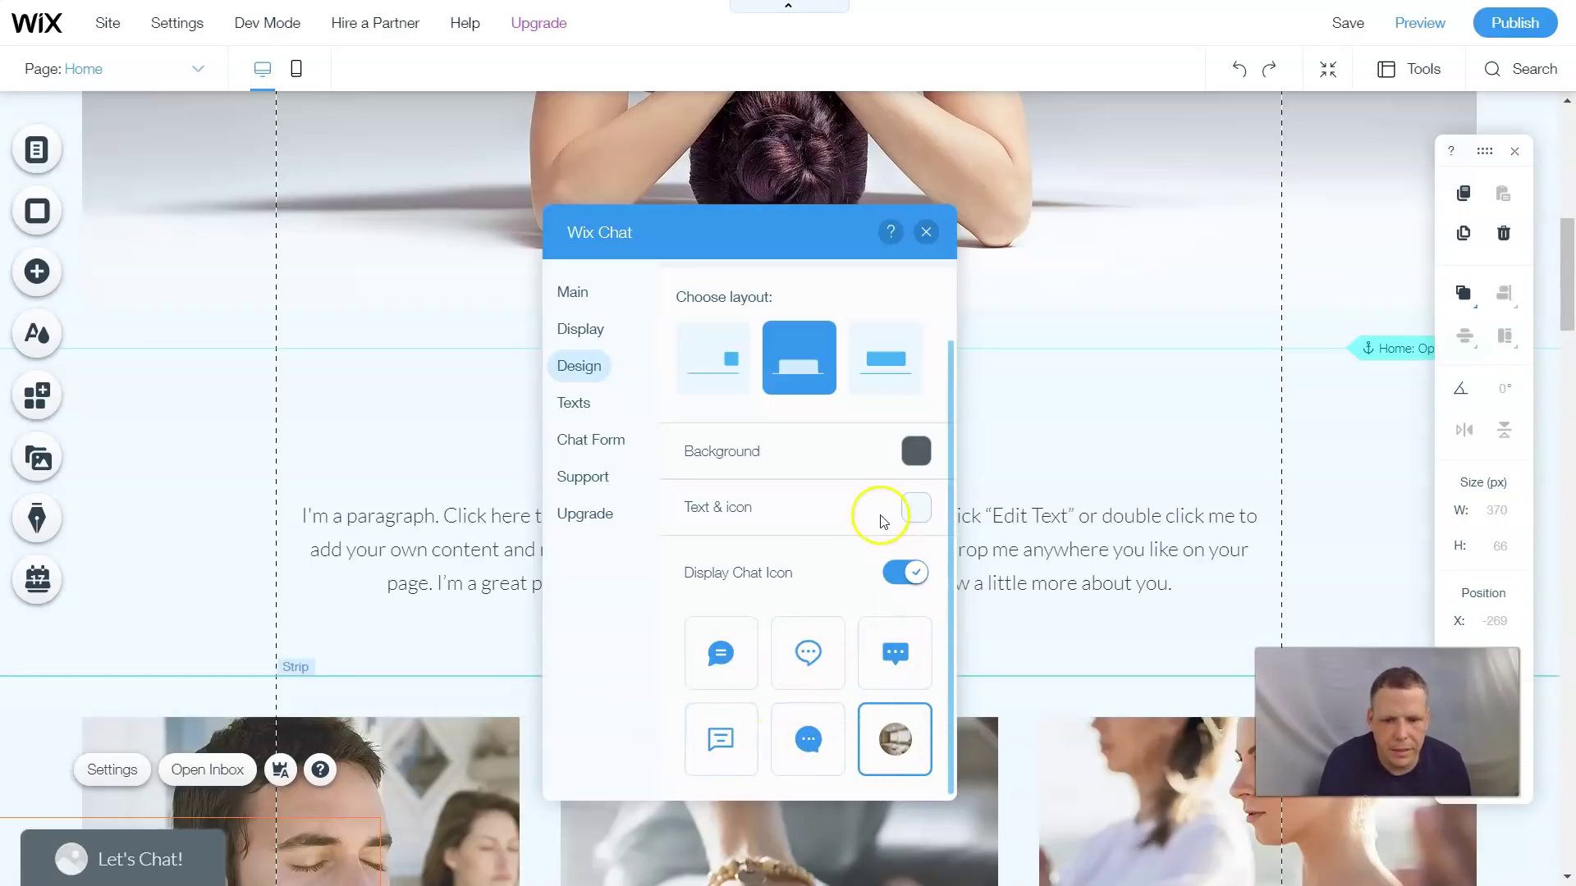
# Step: Turn the minimized chat's icon display off and back on, and look over its design options
pyautogui.click(921, 574)
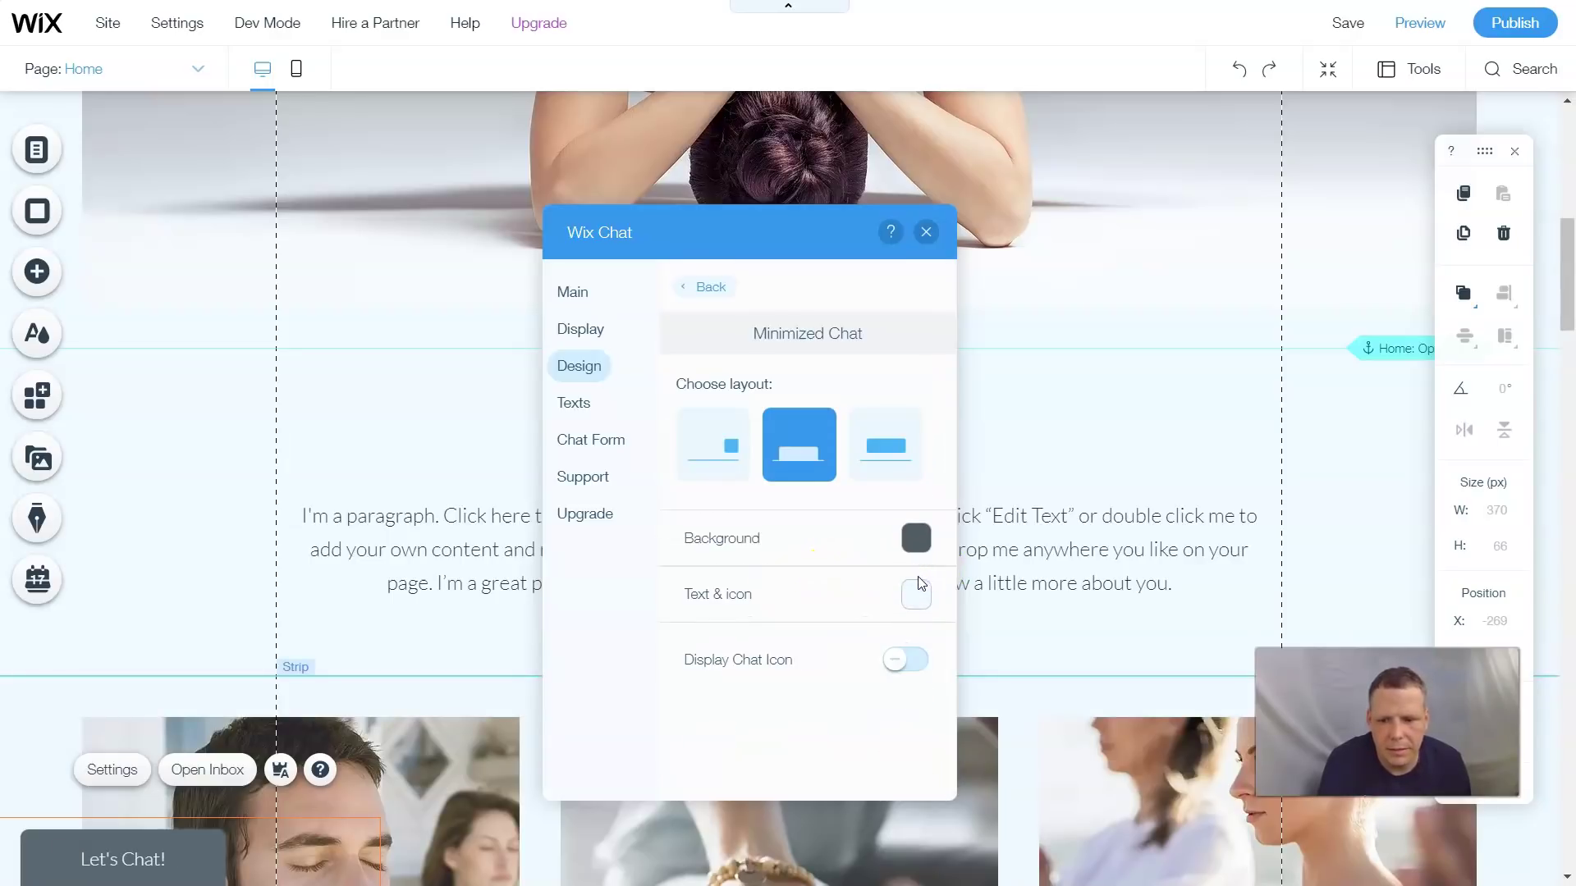
pyautogui.click(889, 668)
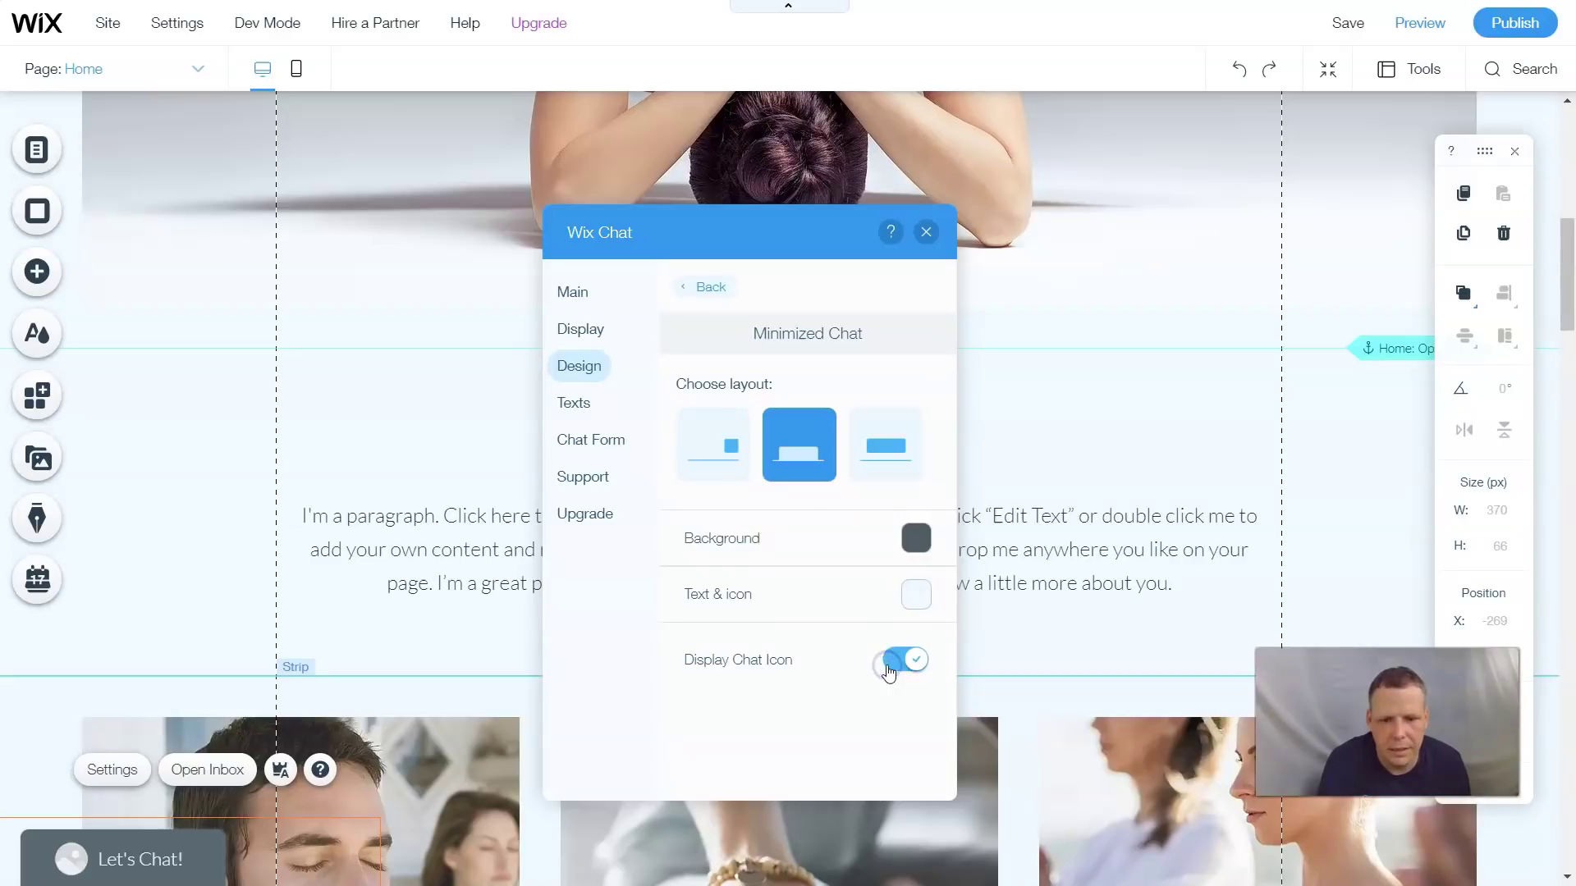
pyautogui.scroll(-1, 813, 700)
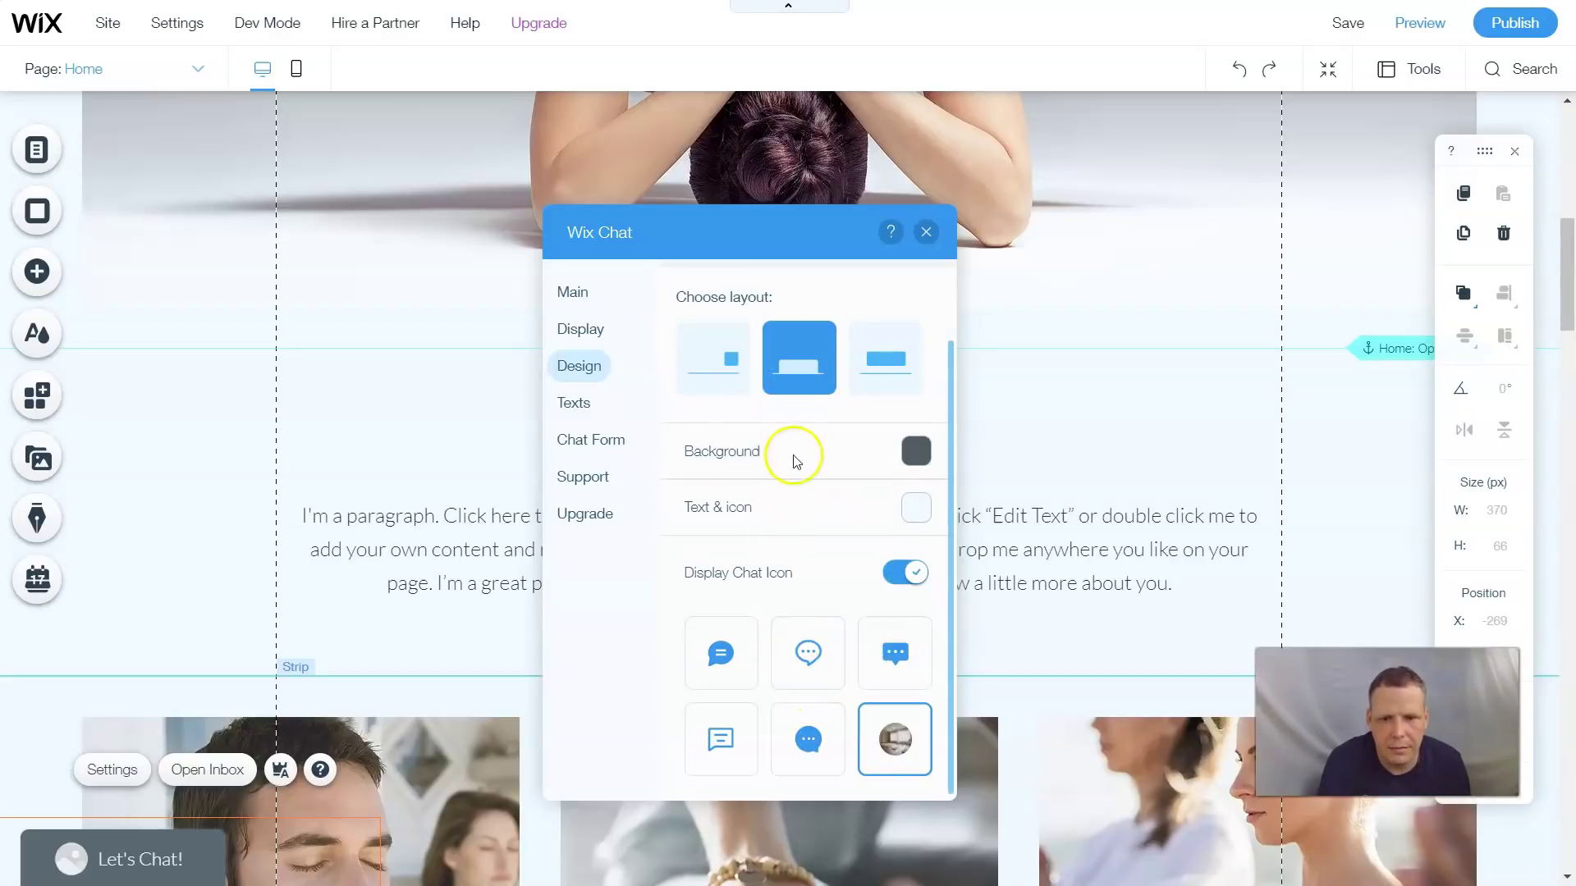
pyautogui.click(579, 366)
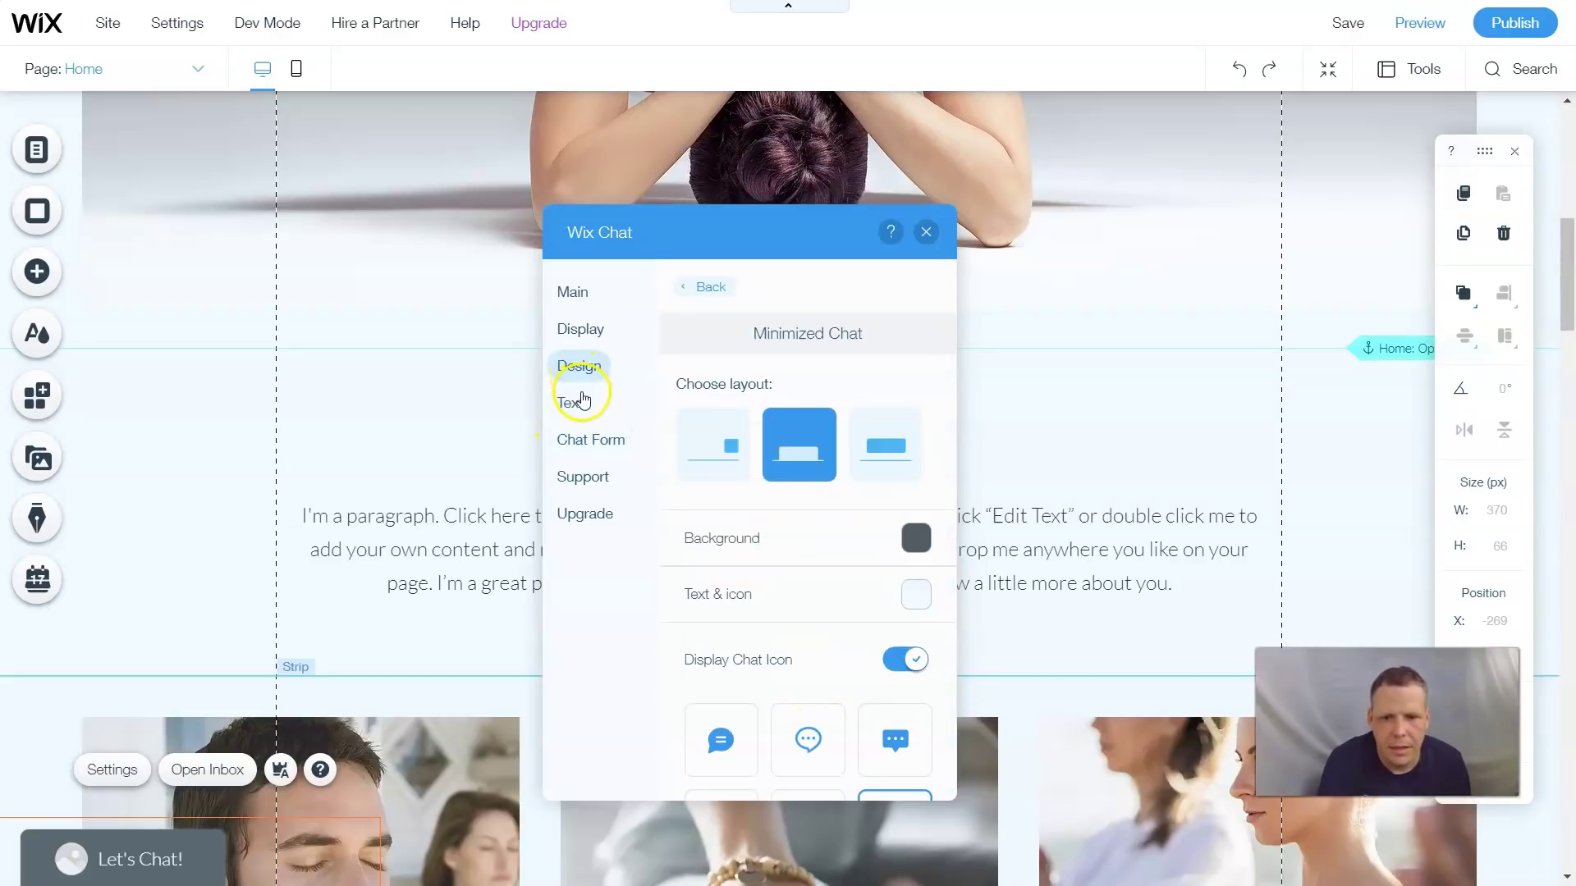
pyautogui.scroll(-1, 862, 574)
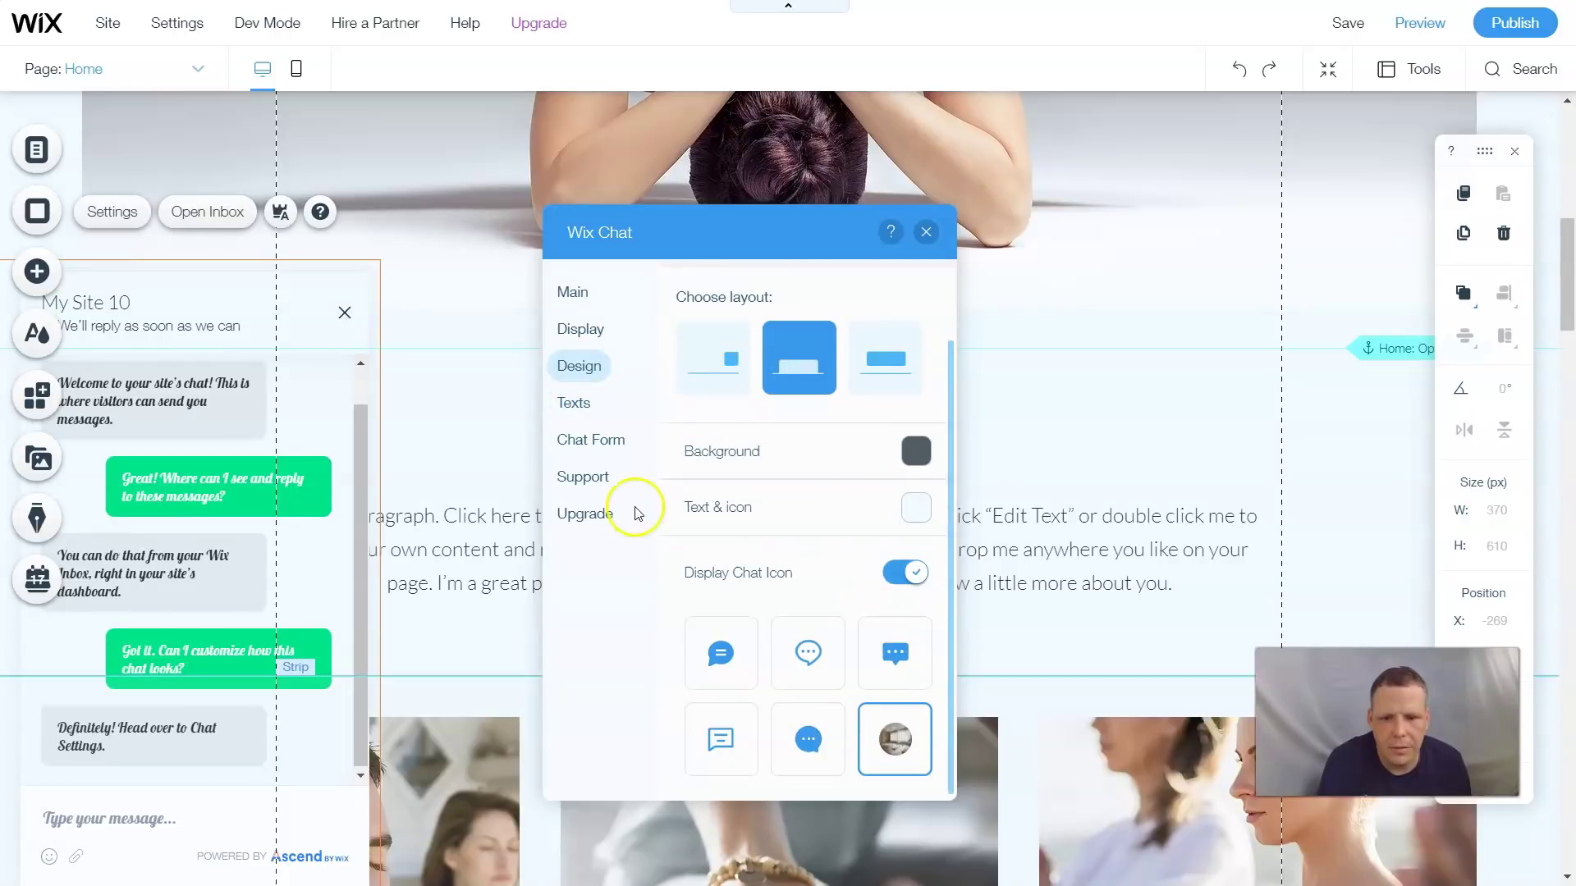
# Step: In the chat text settings, replace the message text box placeholder with "Please write us!!"
pyautogui.click(574, 404)
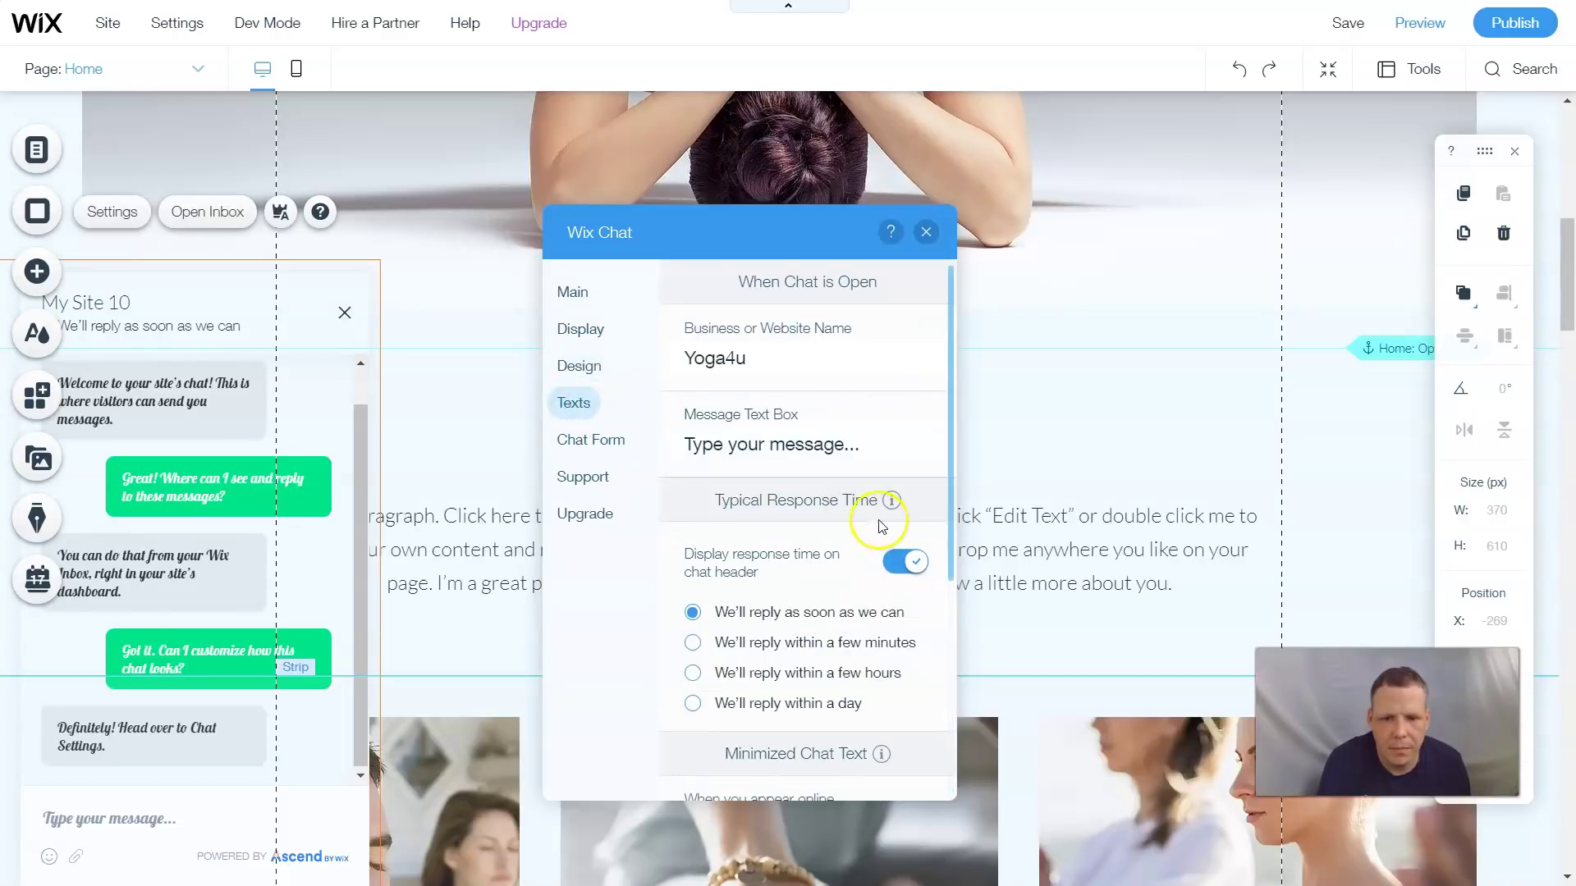
pyautogui.click(800, 333)
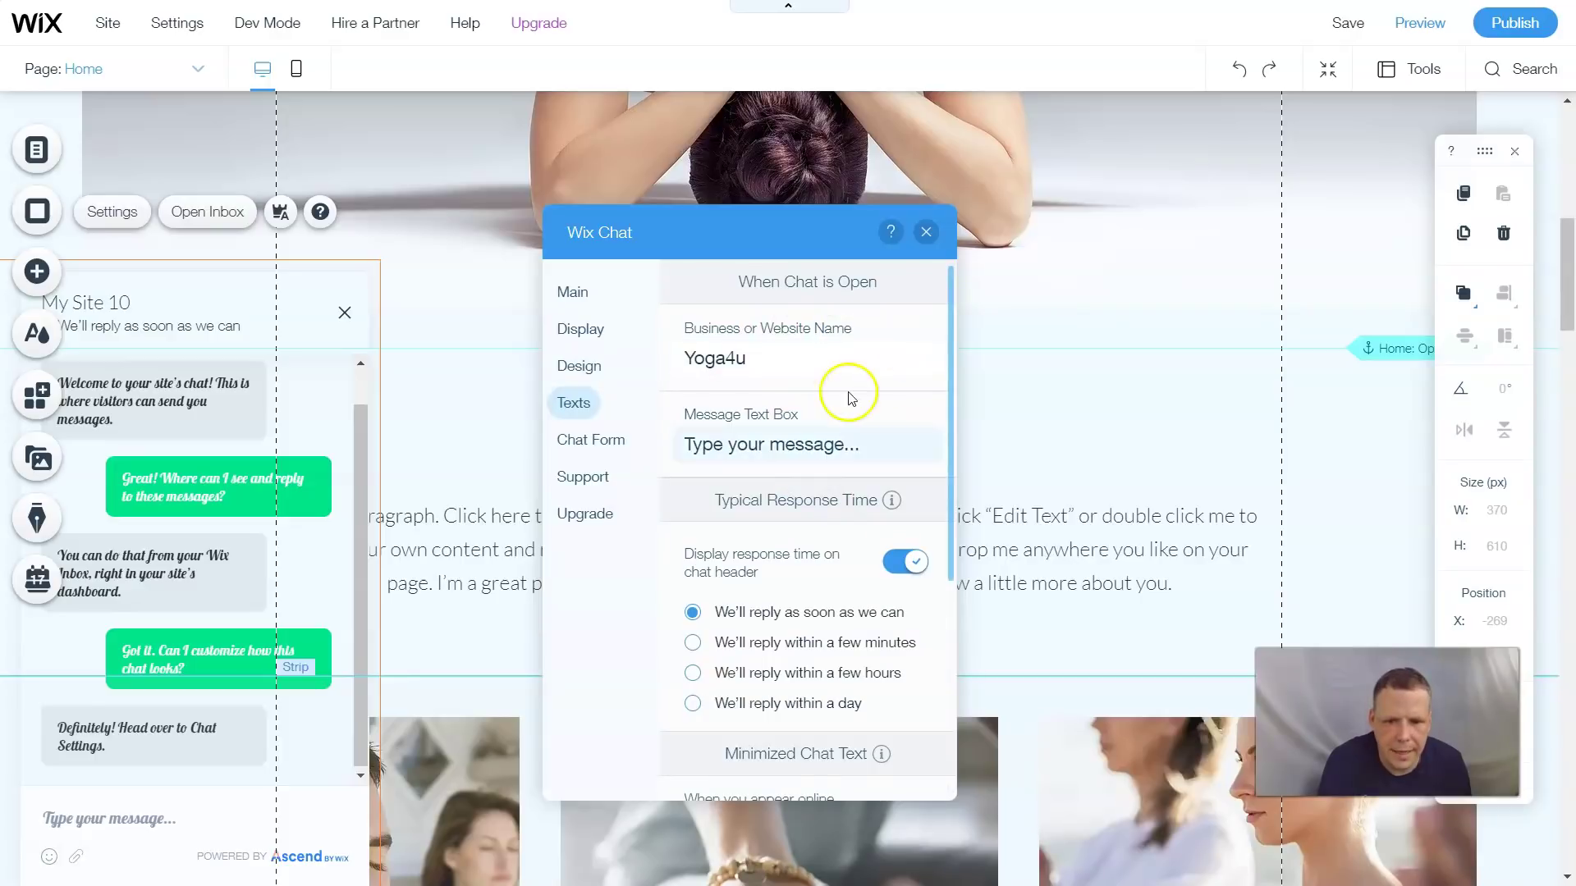
pyautogui.click(757, 447)
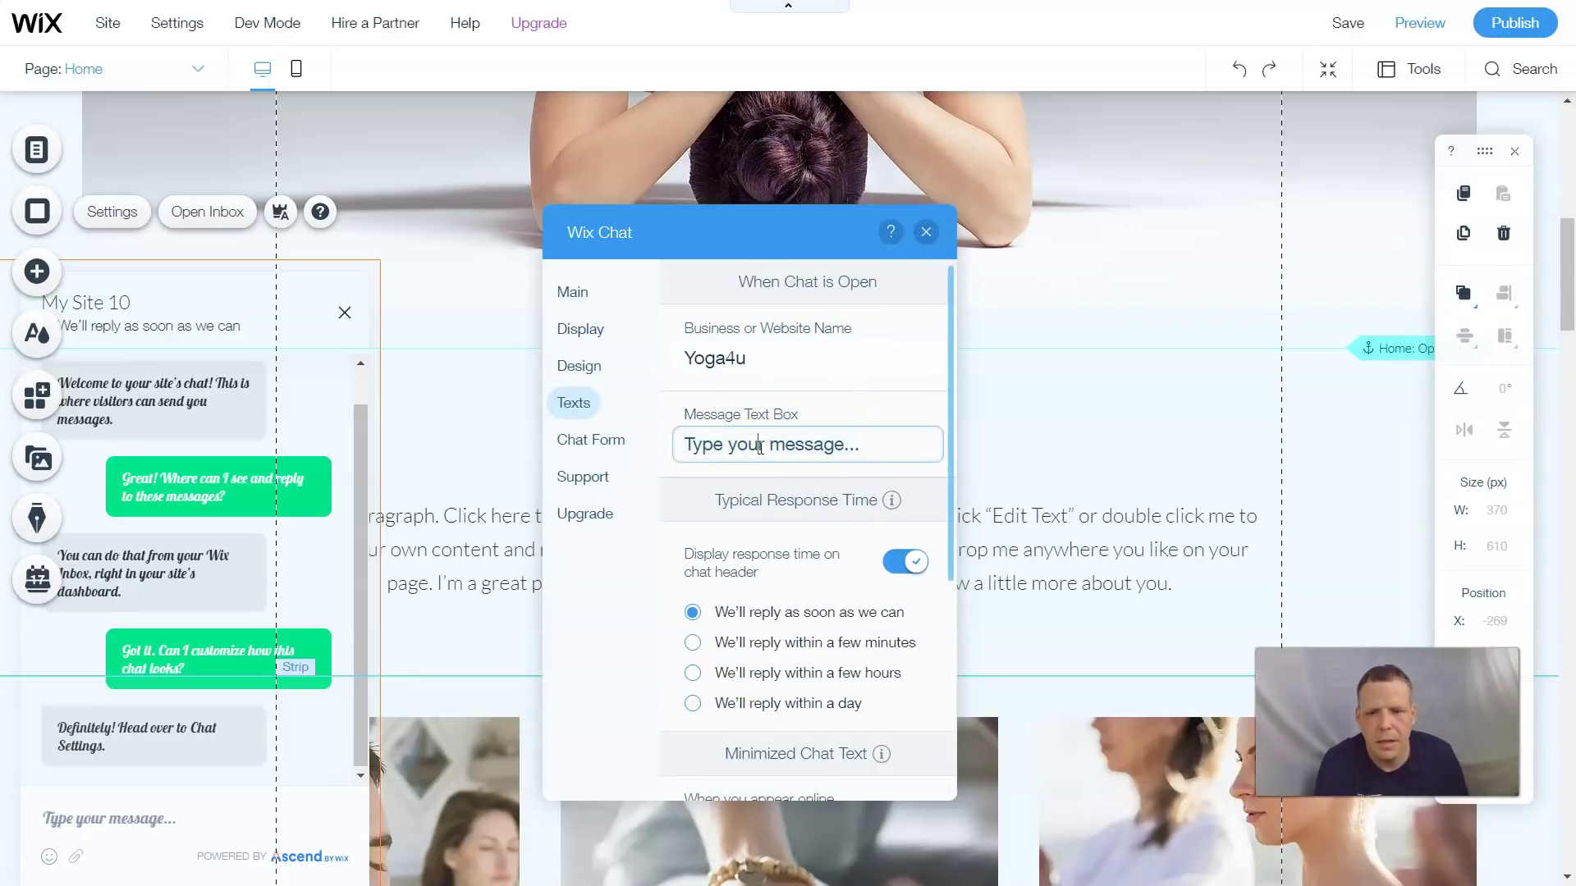
pyautogui.click(717, 416)
pyautogui.write('Hell')
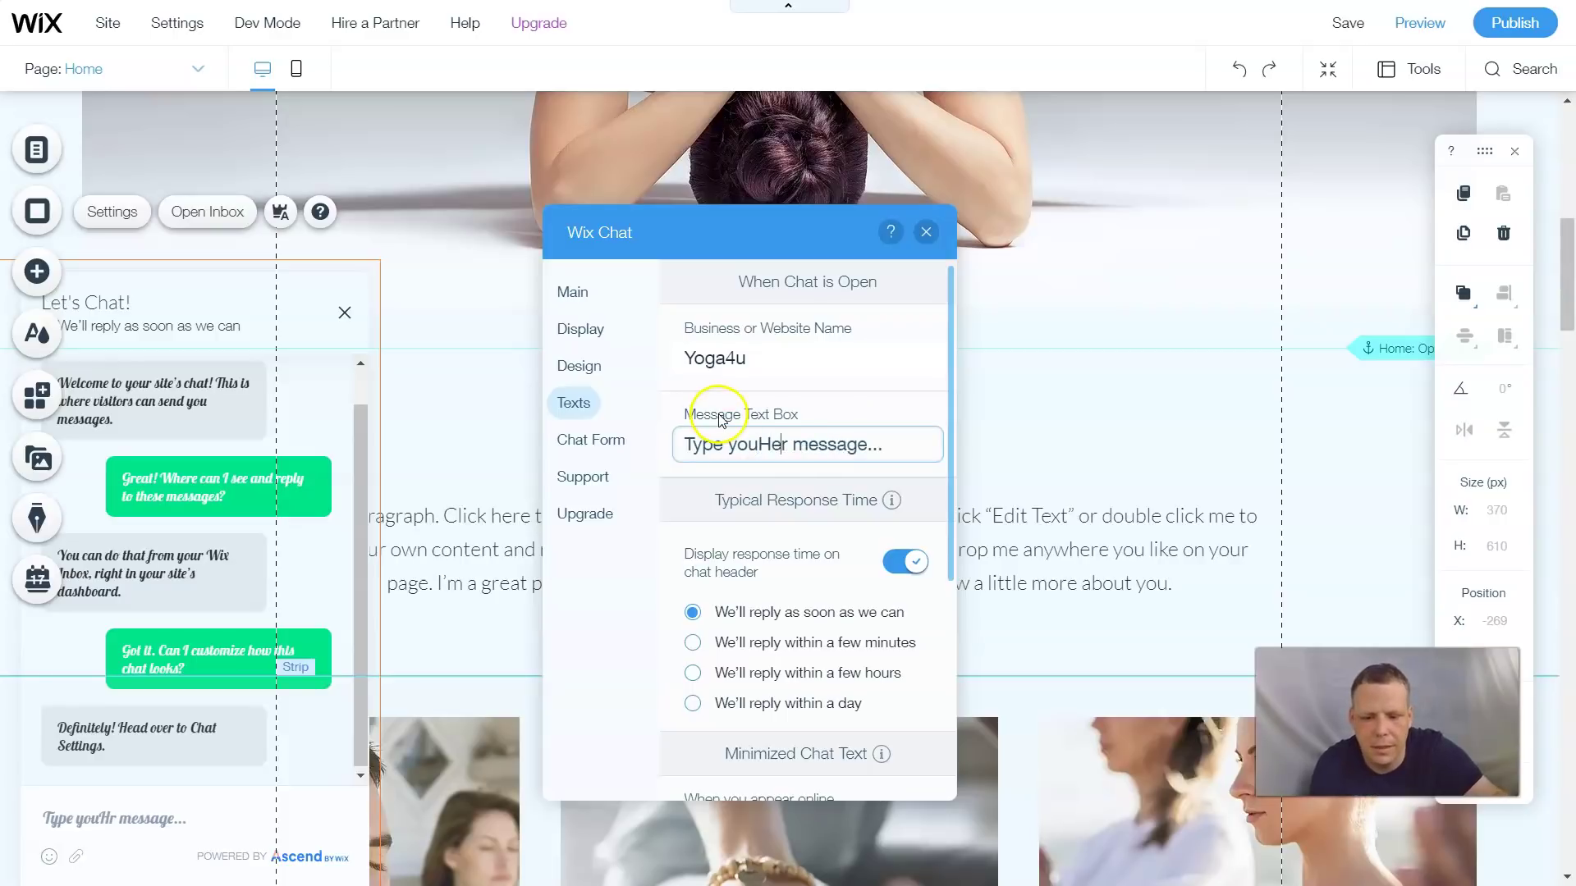
pyautogui.write('o')
pyautogui.press('BackSpace')
pyautogui.press('BackSpace')
pyautogui.press('BackSpace')
pyautogui.press('BackSpace')
pyautogui.press('BackSpace')
pyautogui.press('BackSpace')
pyautogui.press('BackSpace')
pyautogui.press('BackSpace')
pyautogui.press('BackSpace')
pyautogui.press('BackSpace')
pyautogui.press('BackSpace')
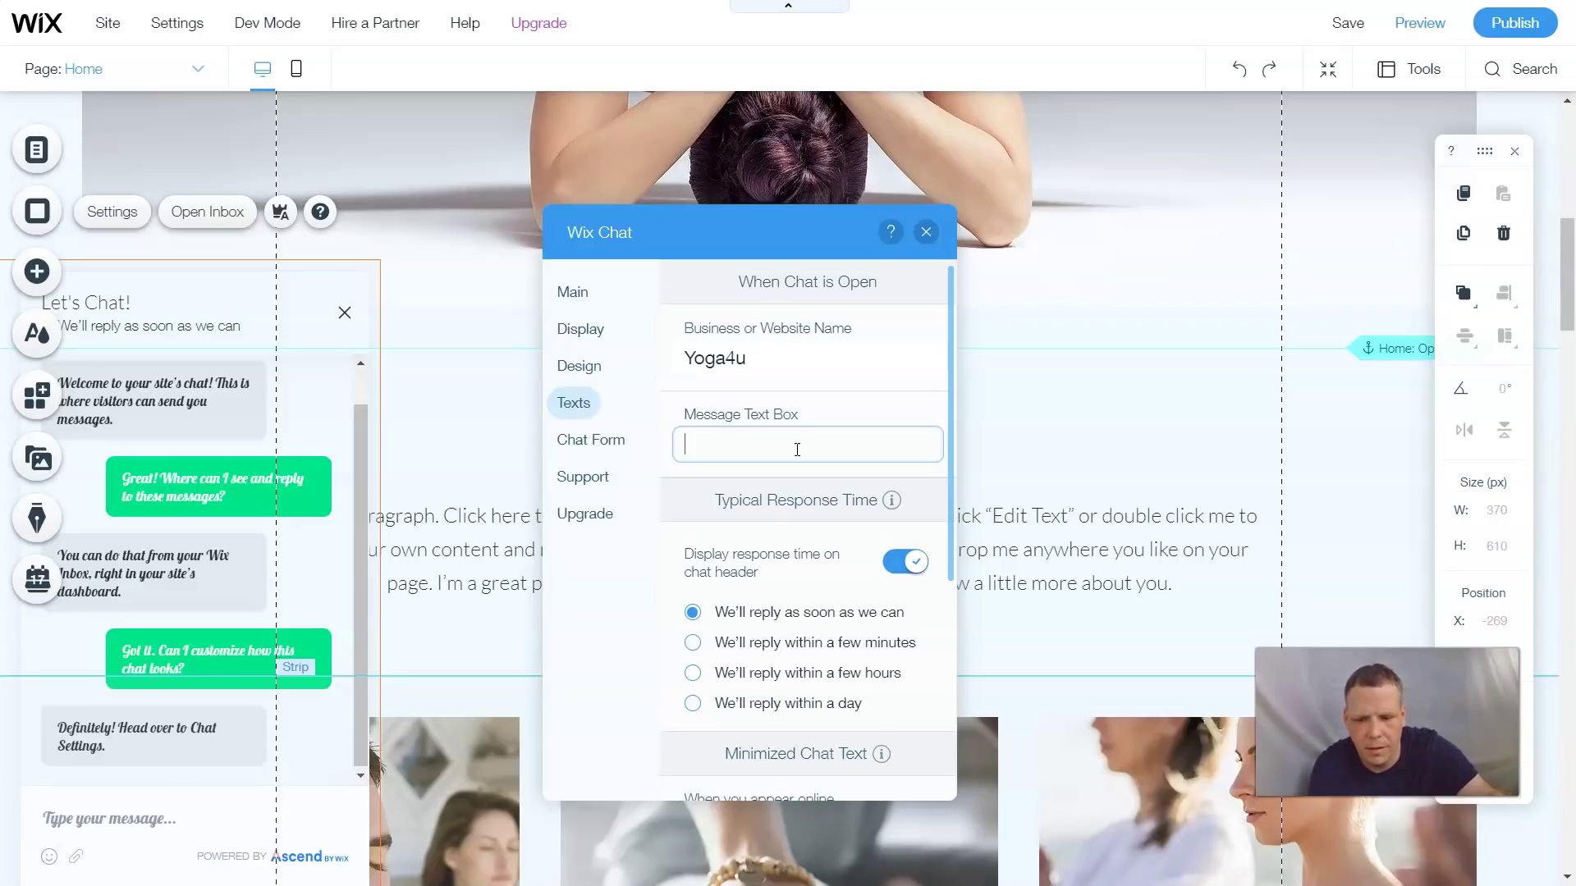
pyautogui.write('Please wr')
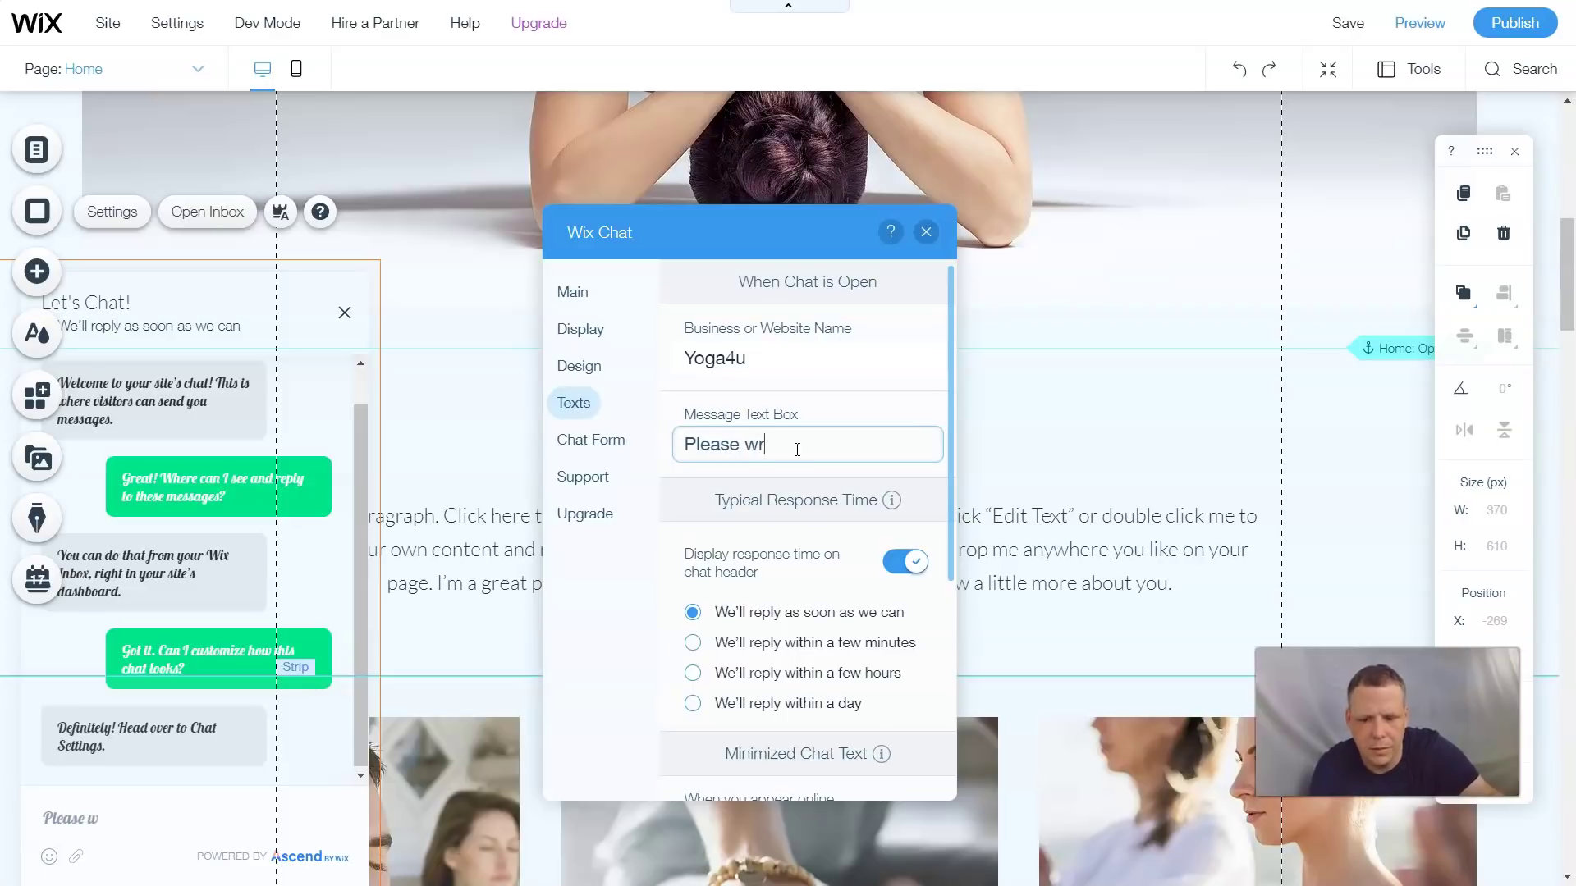
pyautogui.write('ite us')
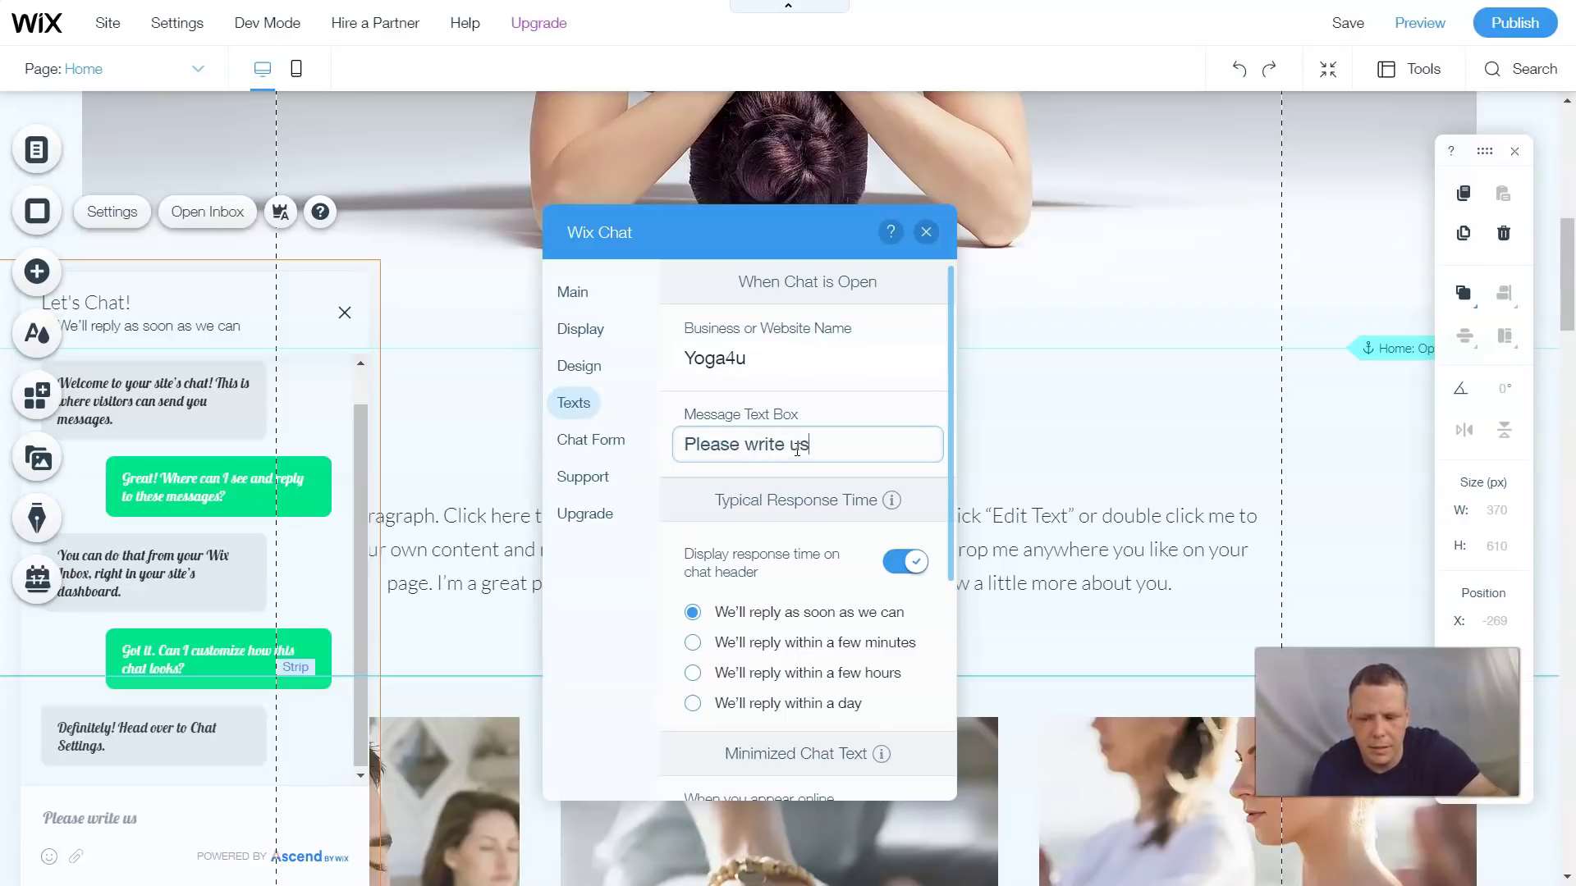
pyautogui.write('!!')
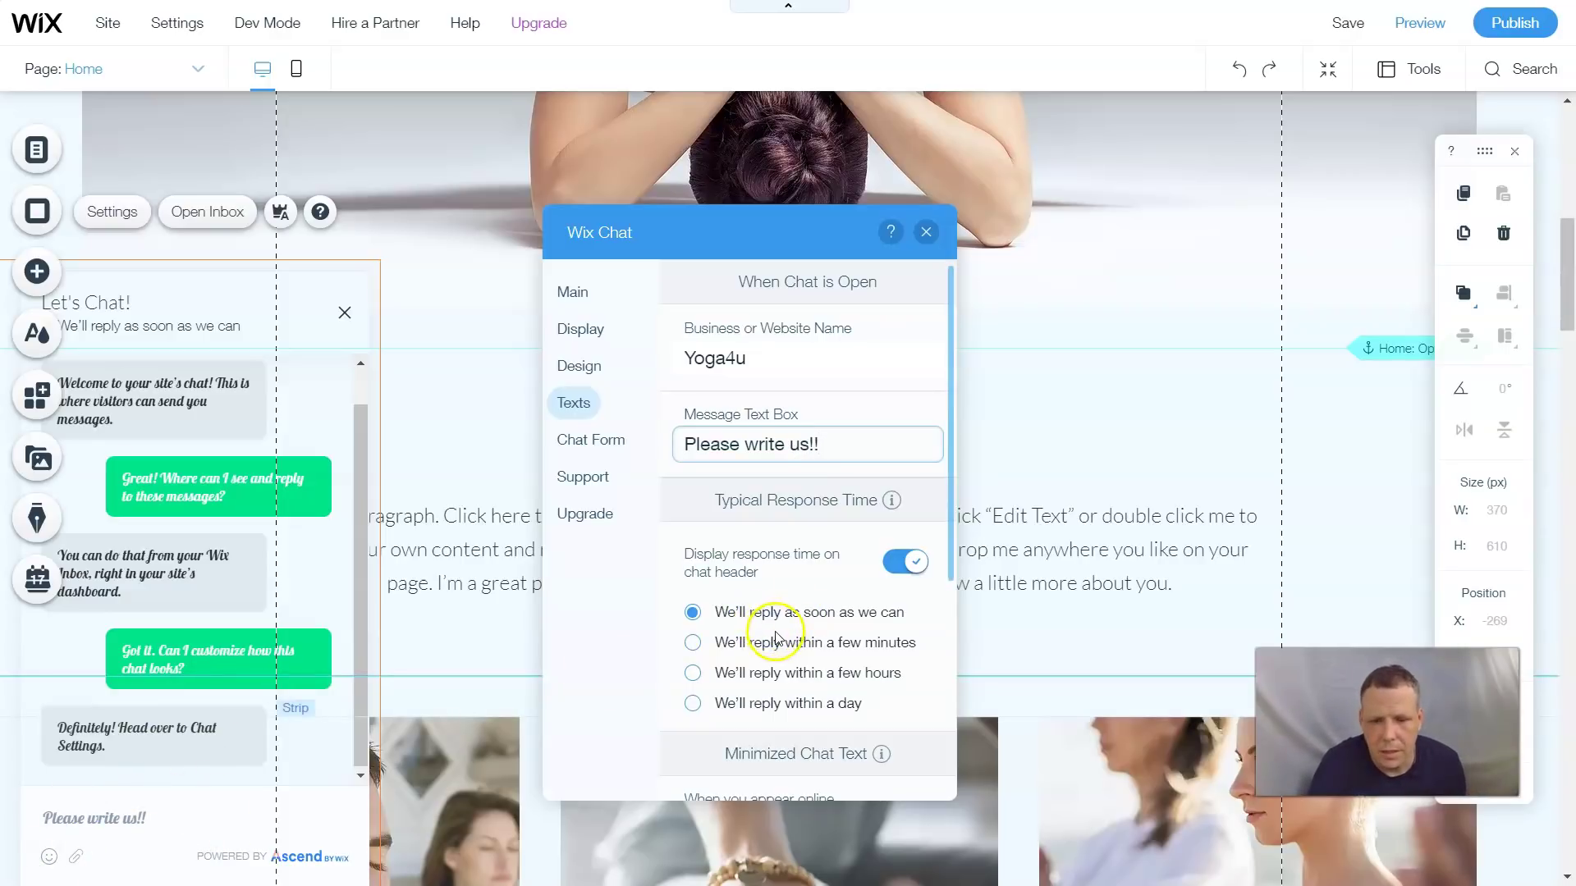
# Step: Set the typical response time to "We'll reply within a few minutes" and the minimized chat's online text to "Speak with us"
pyautogui.scroll(-1, 854, 552)
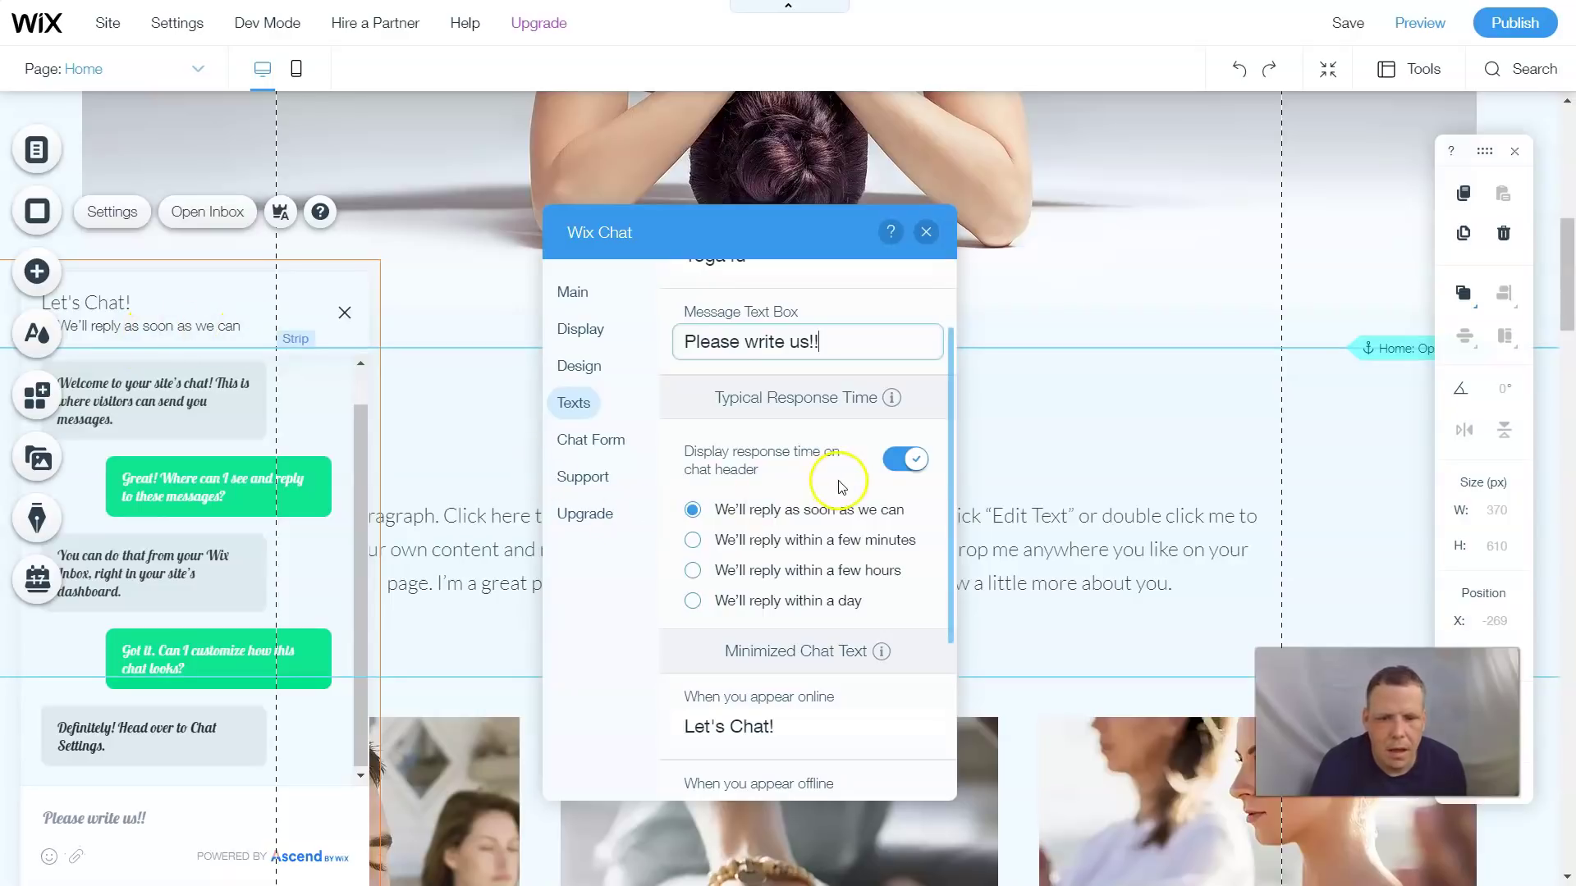
pyautogui.click(694, 540)
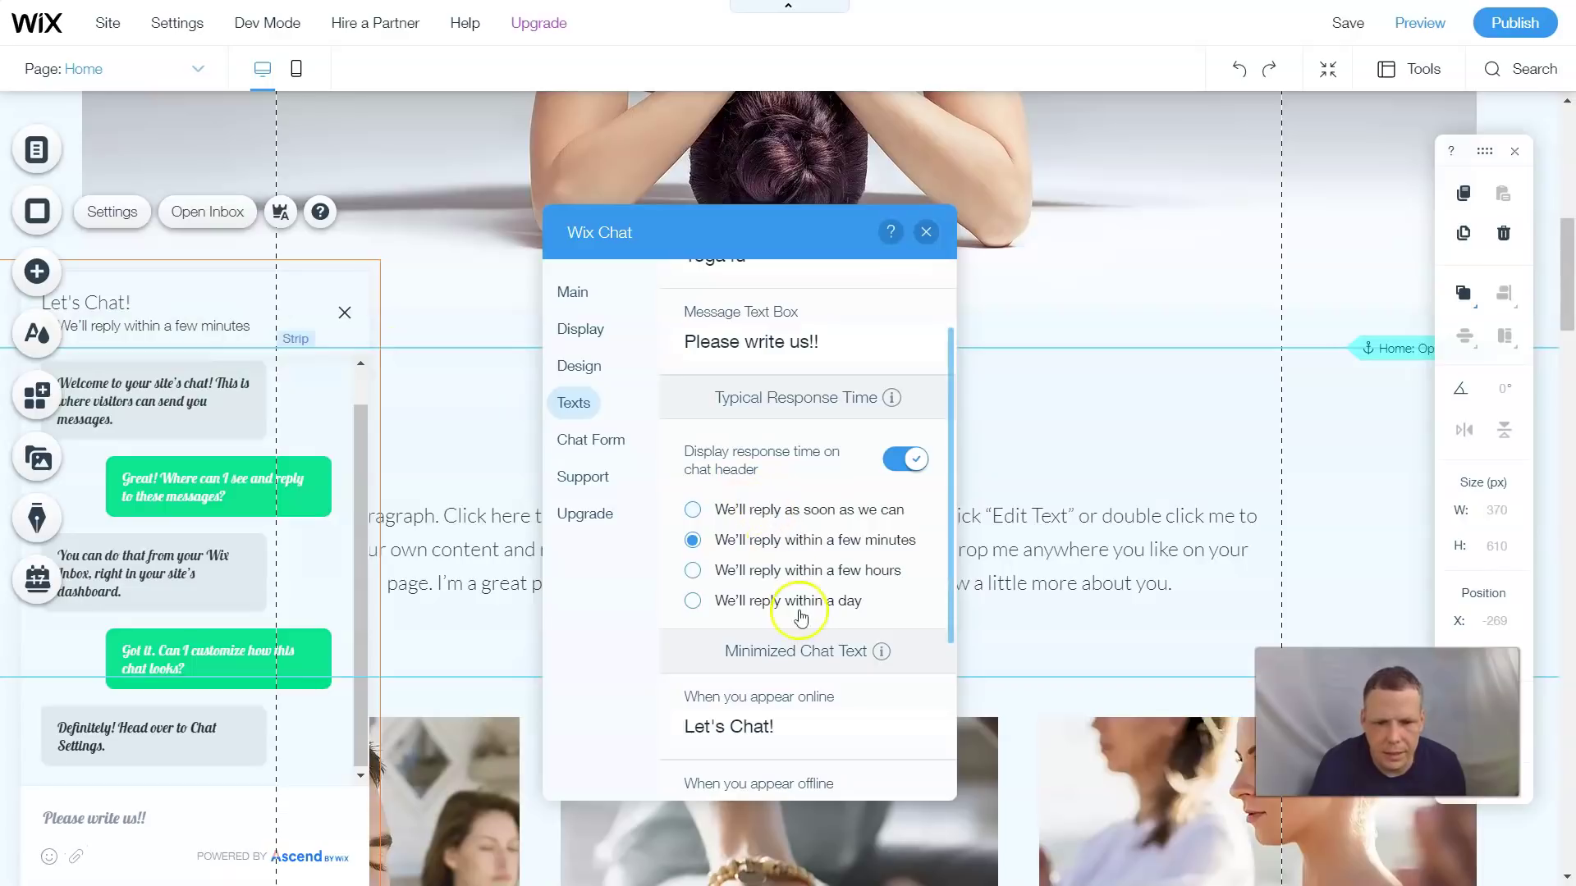
pyautogui.scroll(-2, 772, 609)
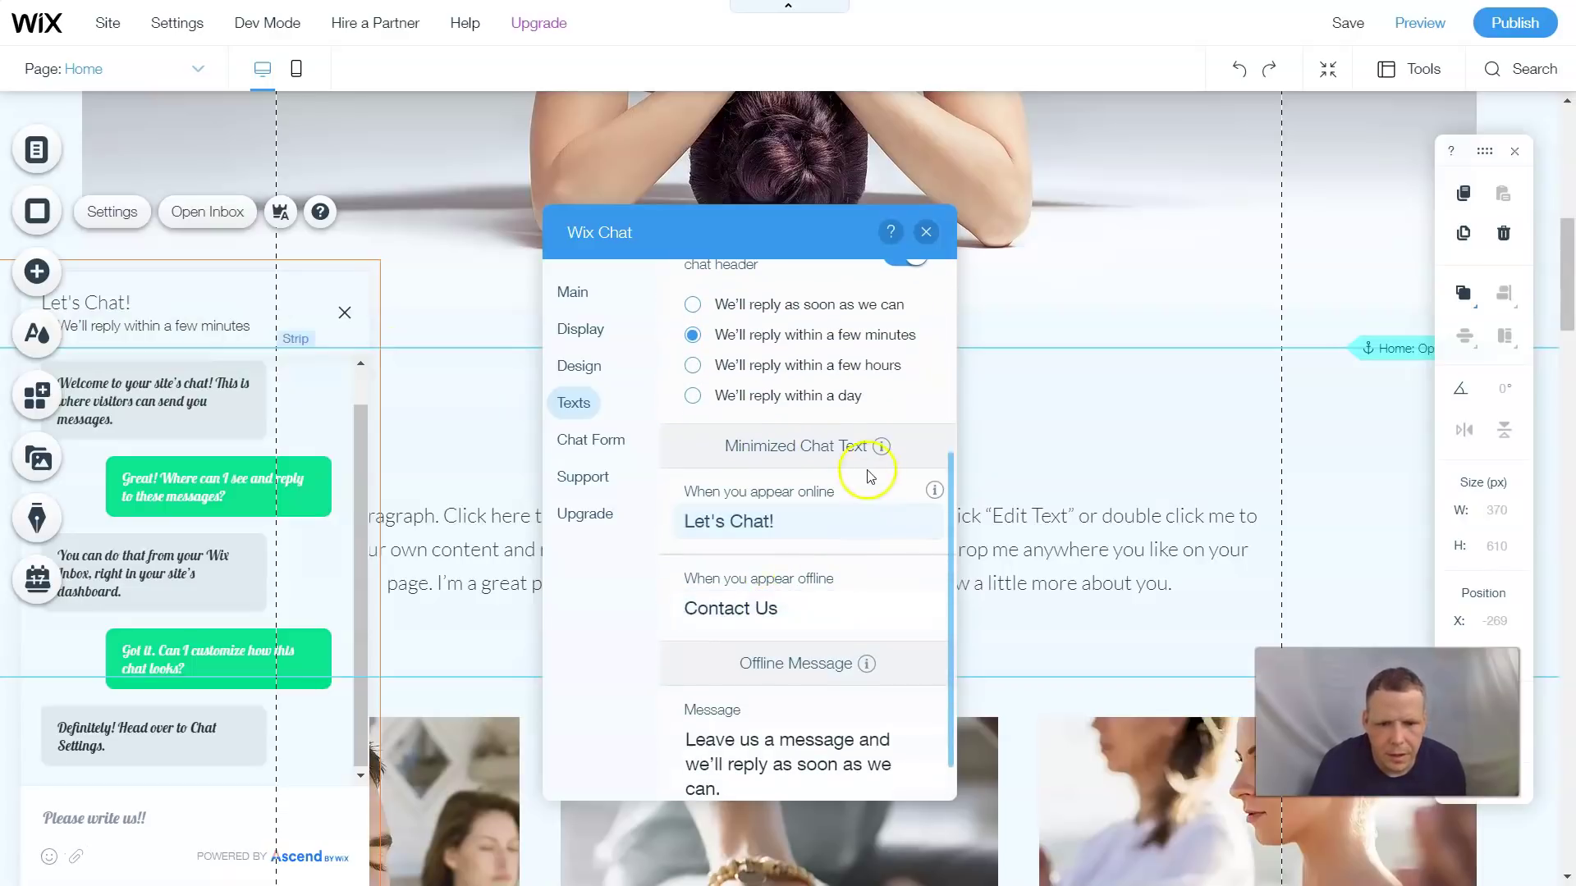
pyautogui.click(811, 508)
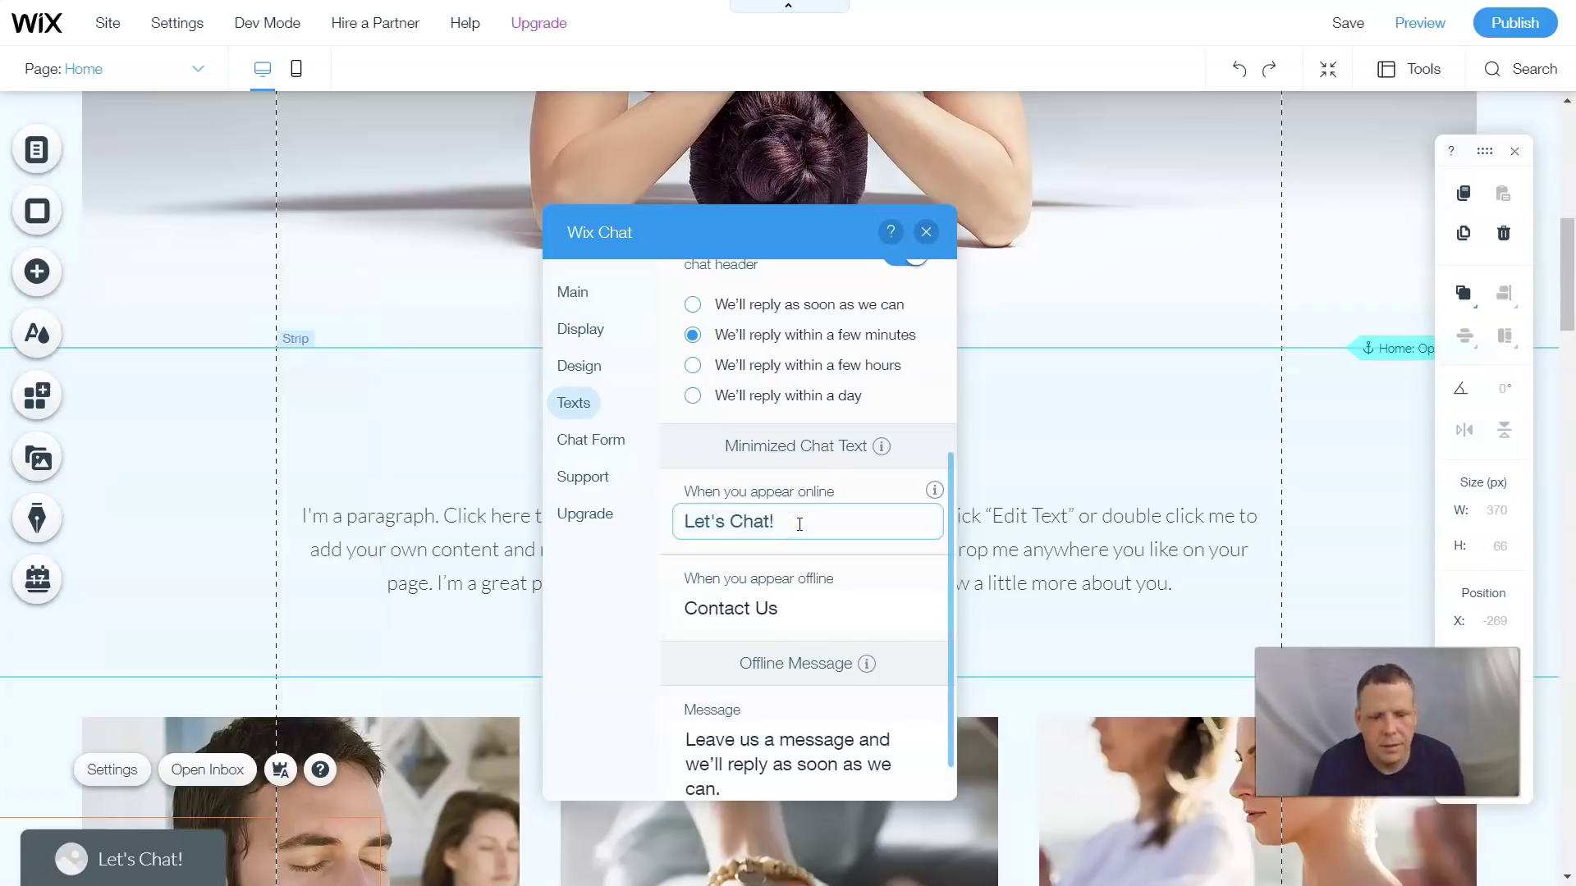
pyautogui.press('BackSpace')
pyautogui.press('BackSpace')
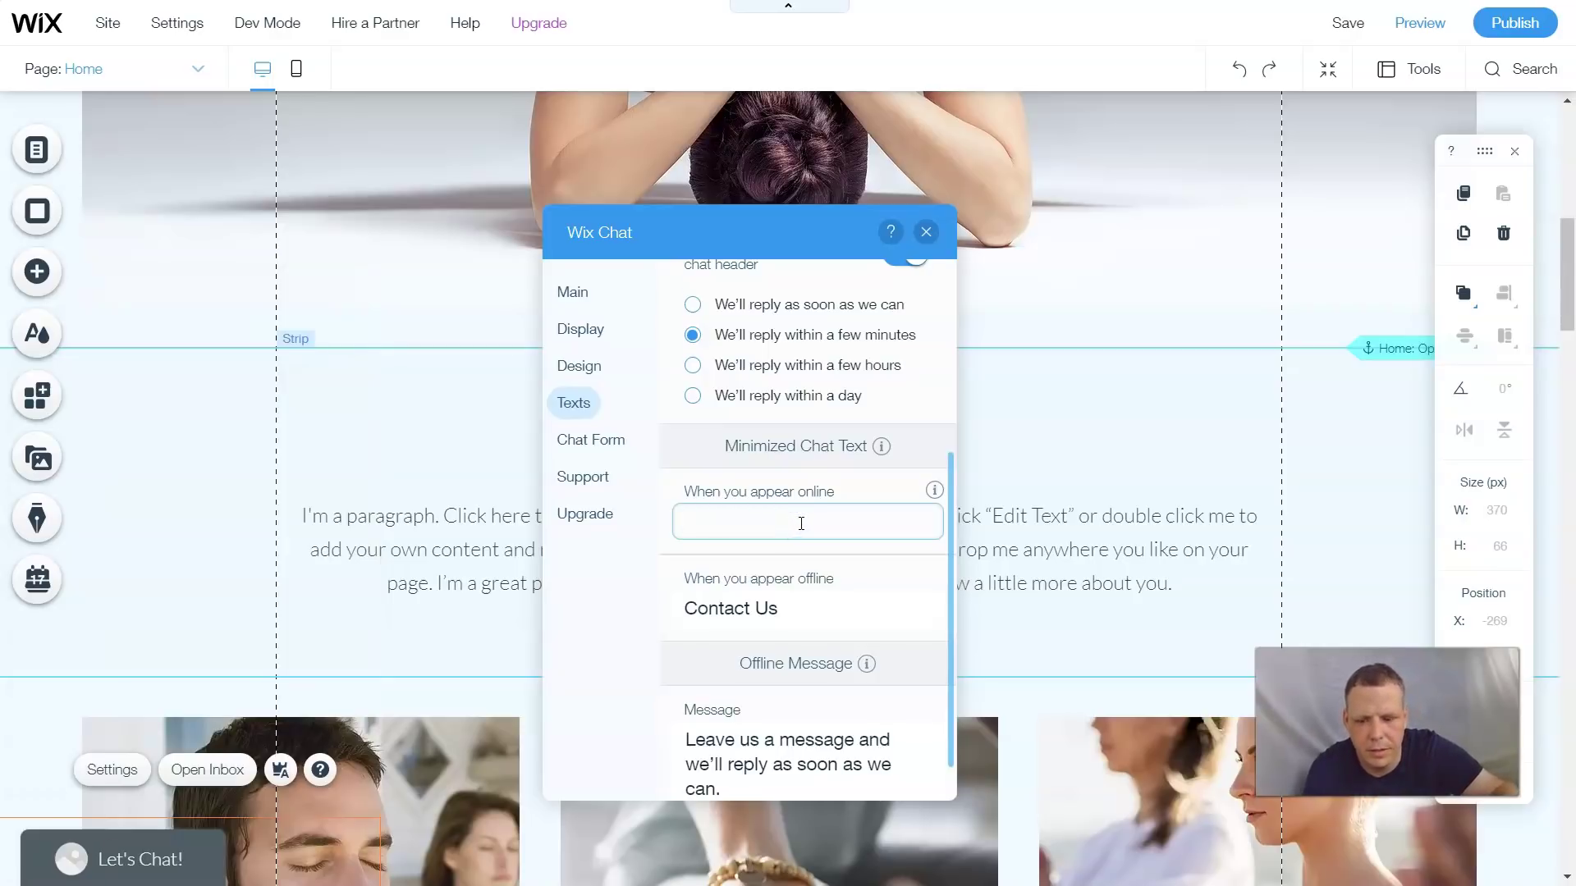
pyautogui.write('Spea')
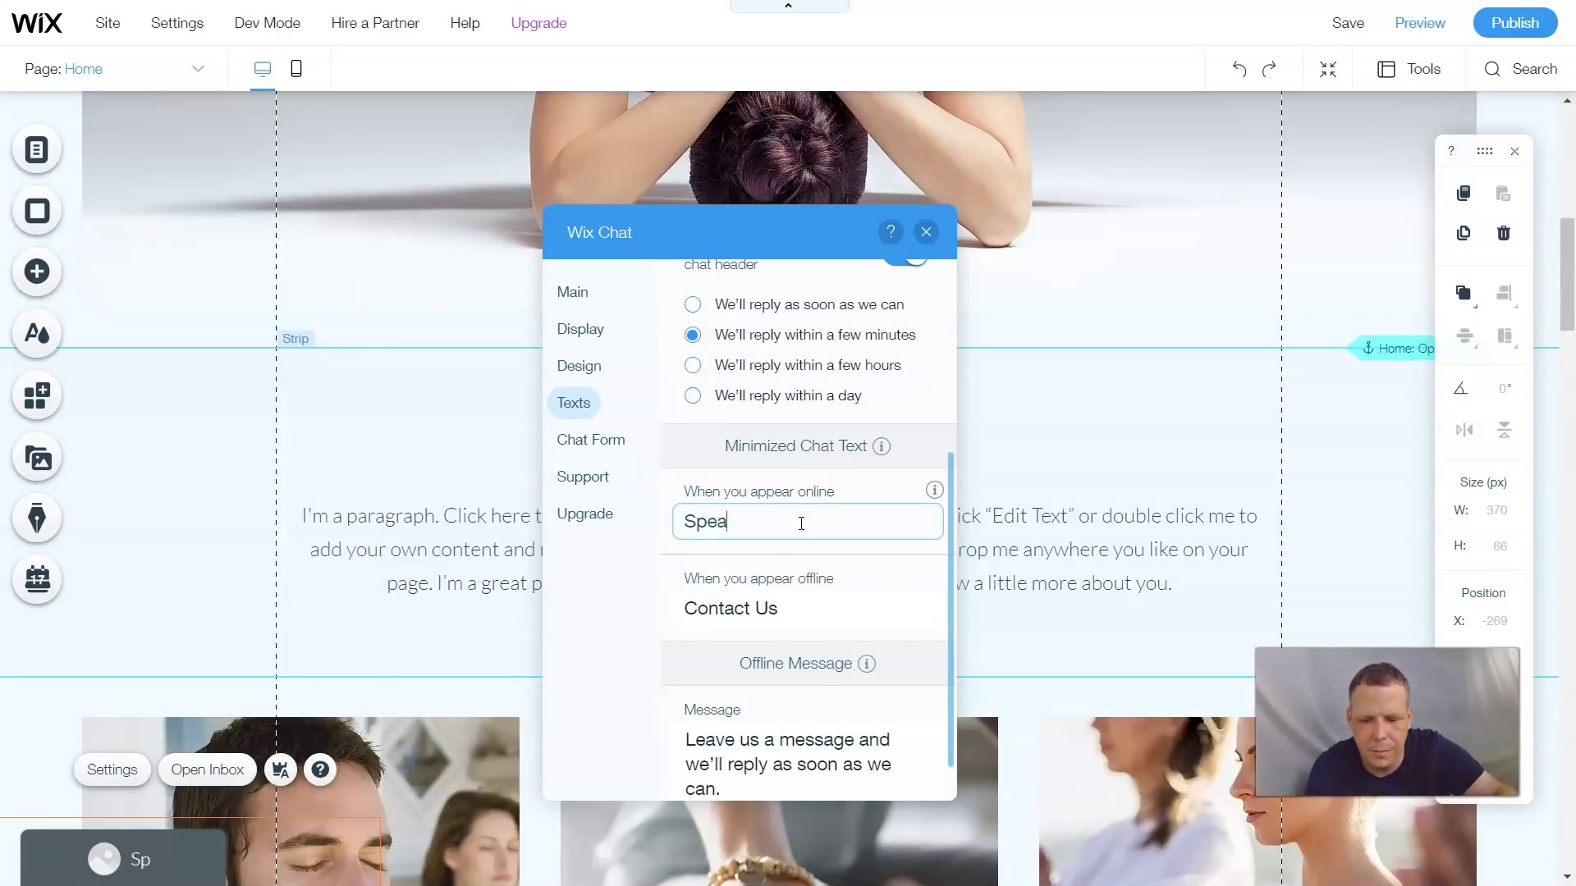
pyautogui.write('k with us')
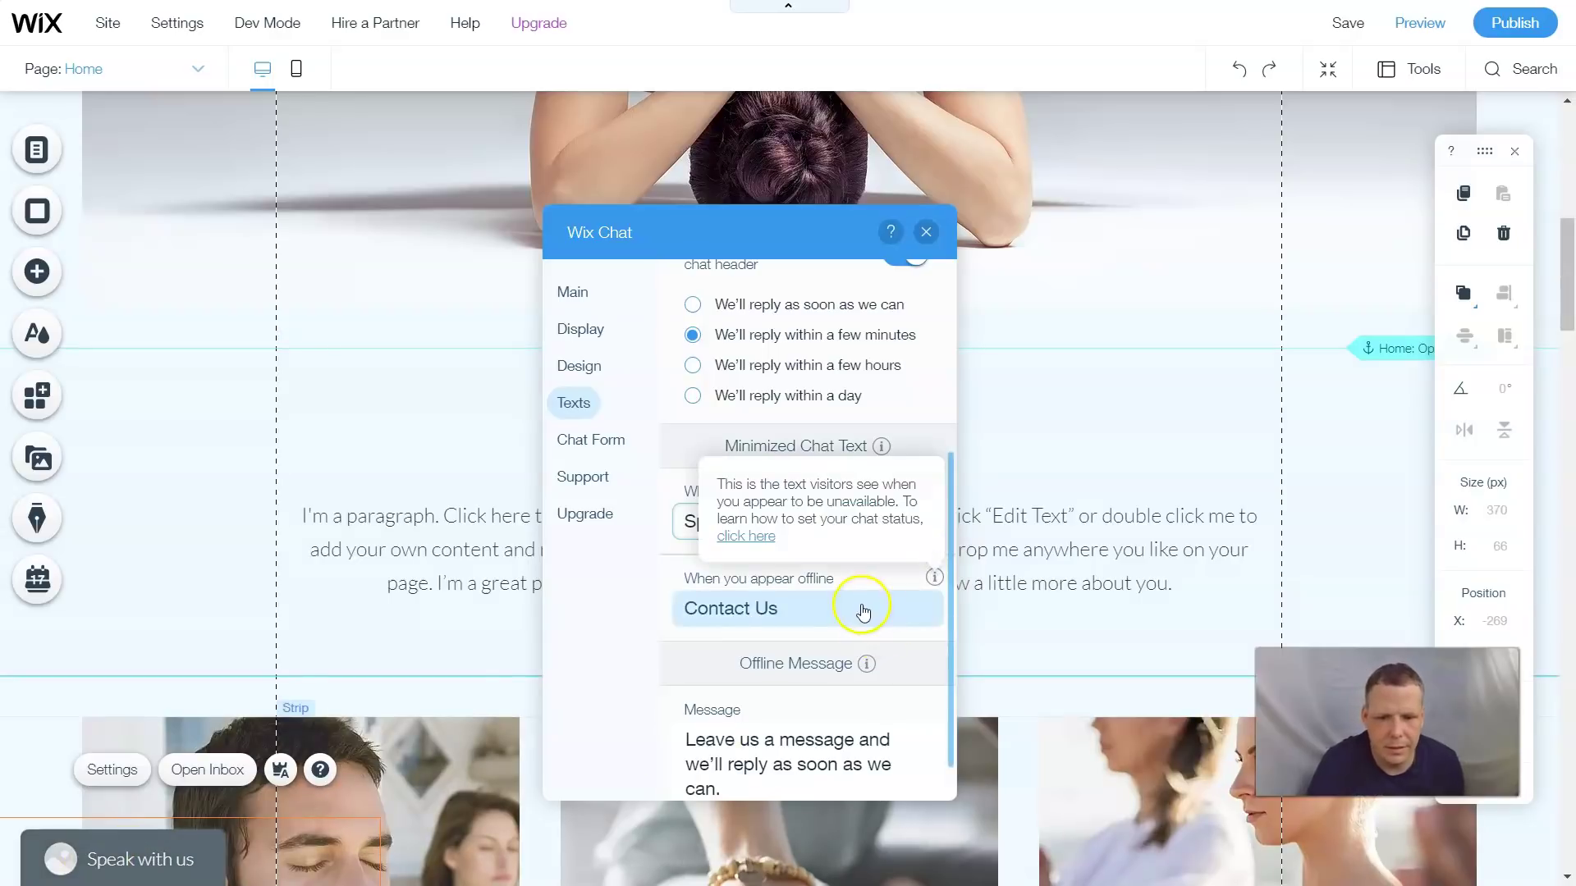
# Step: Set the minimized chat's offline text to "Wait for us" and the offline message to "We will be with you soon!!!"
pyautogui.click(783, 615)
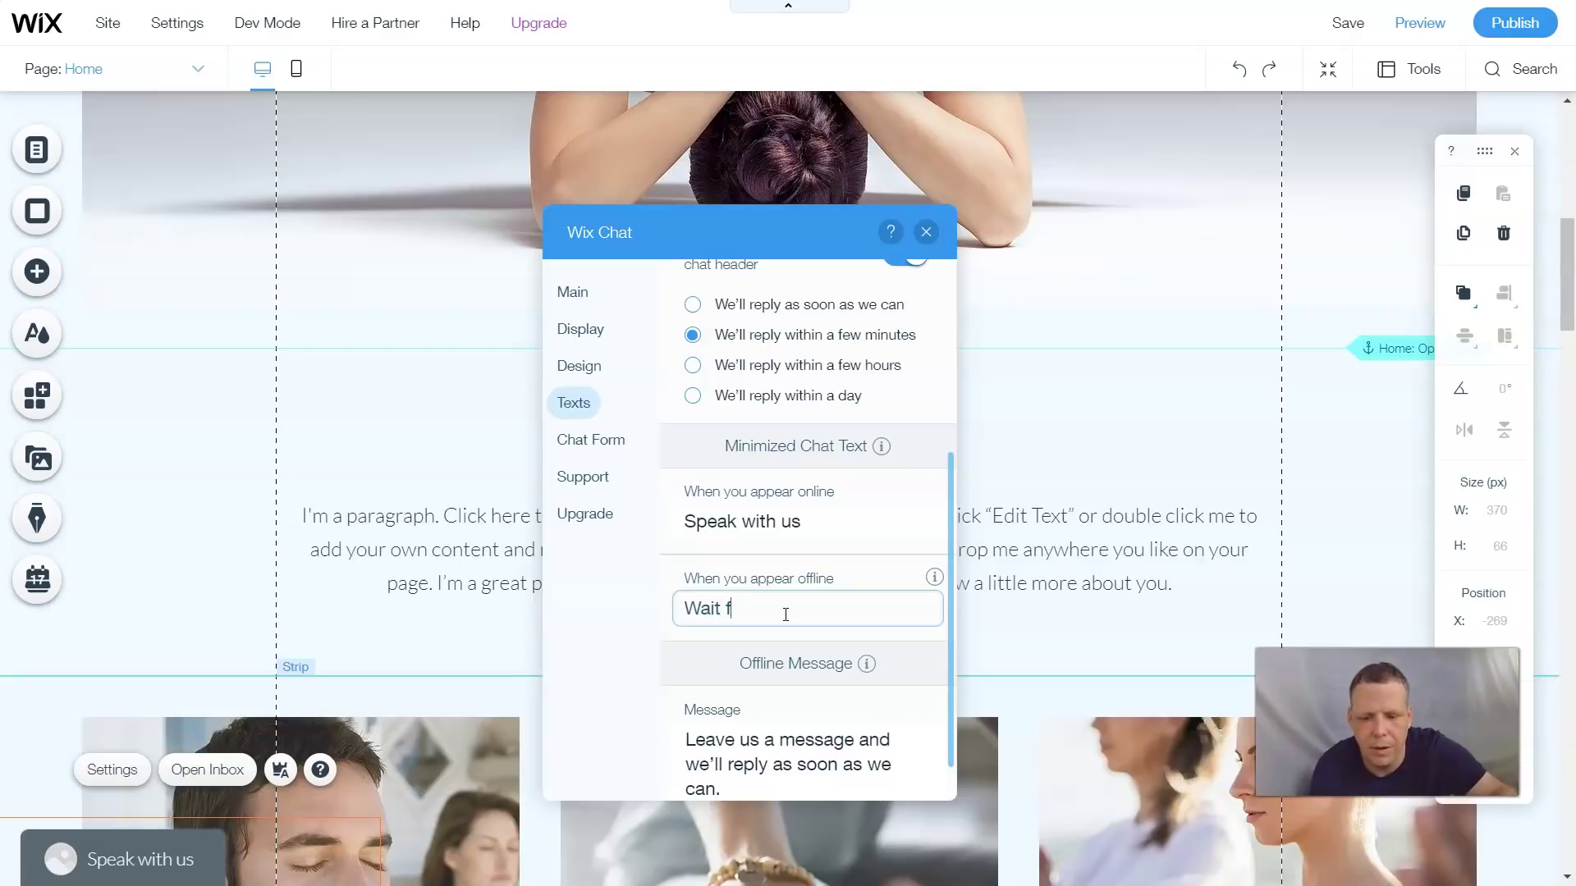
pyautogui.scroll(-1, 786, 614)
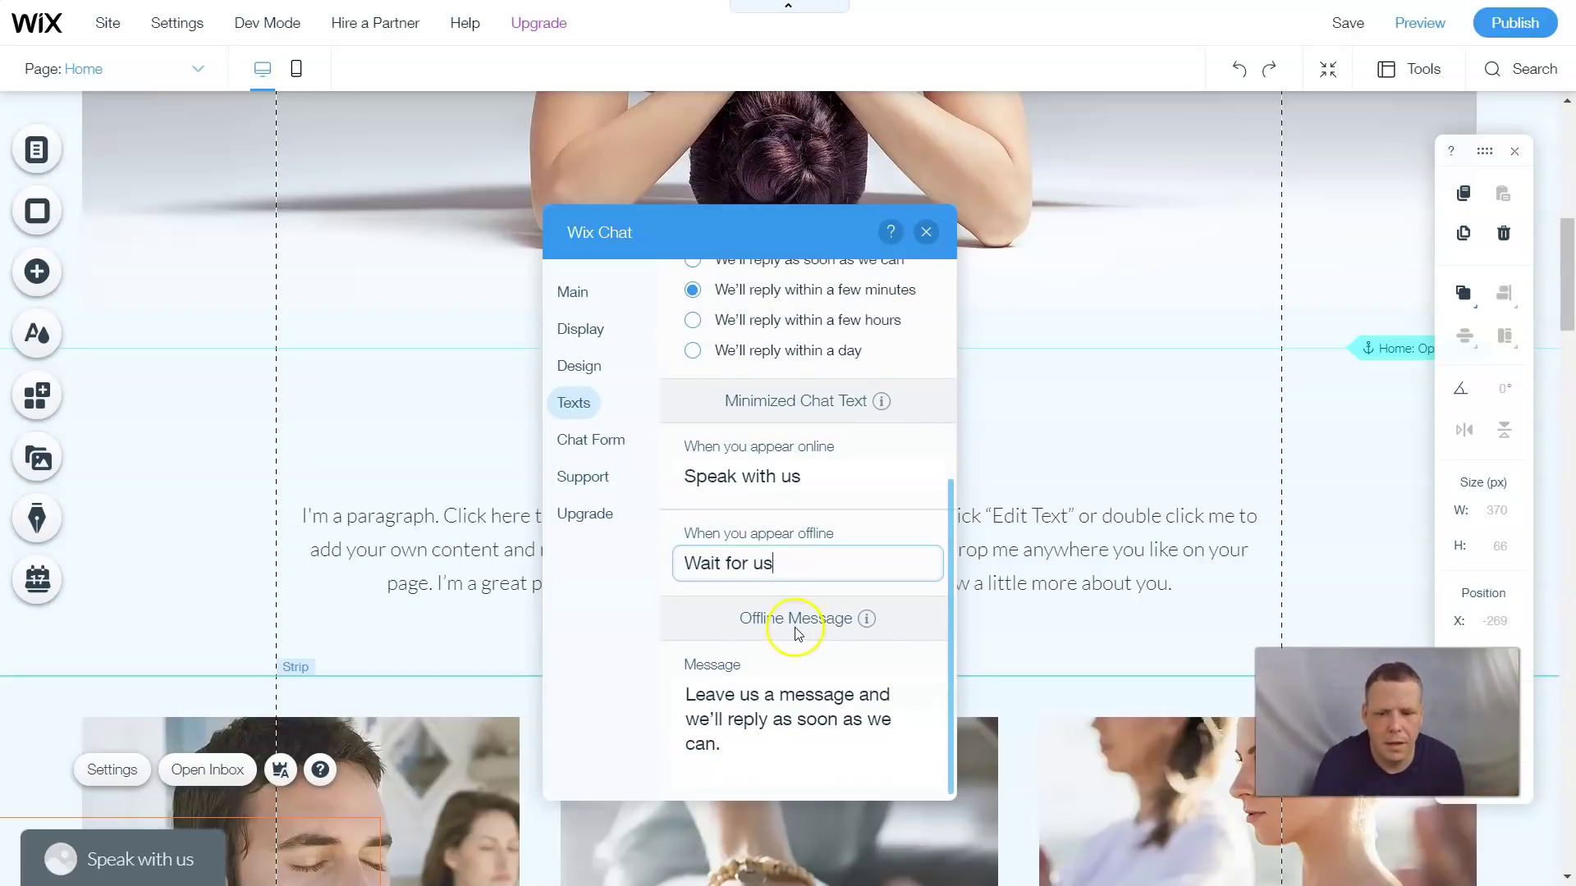
pyautogui.click(796, 750)
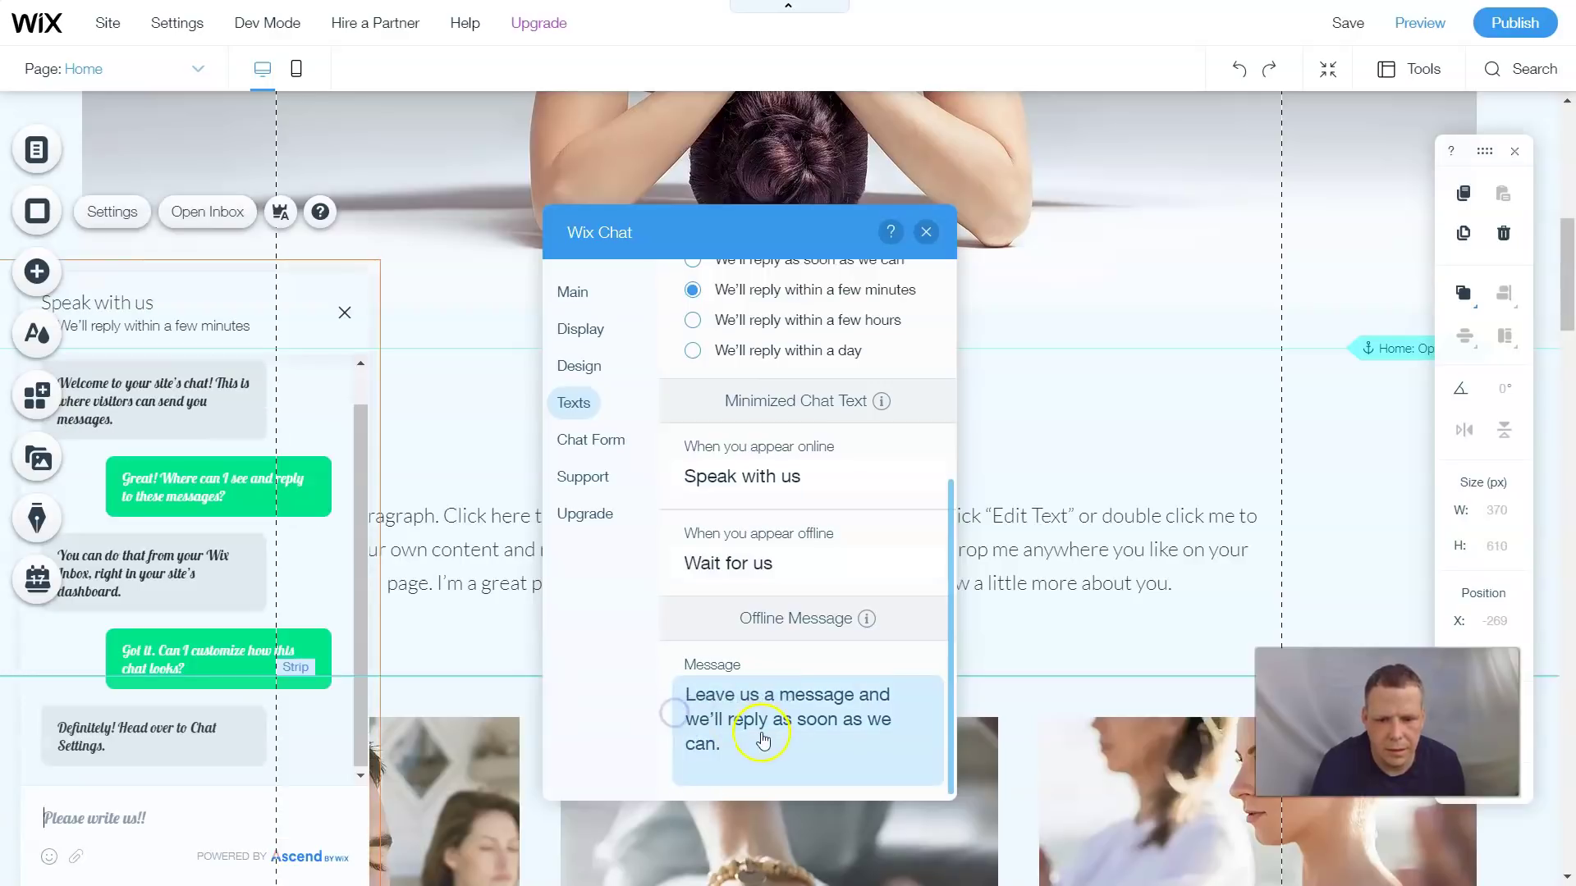
pyautogui.click(763, 738)
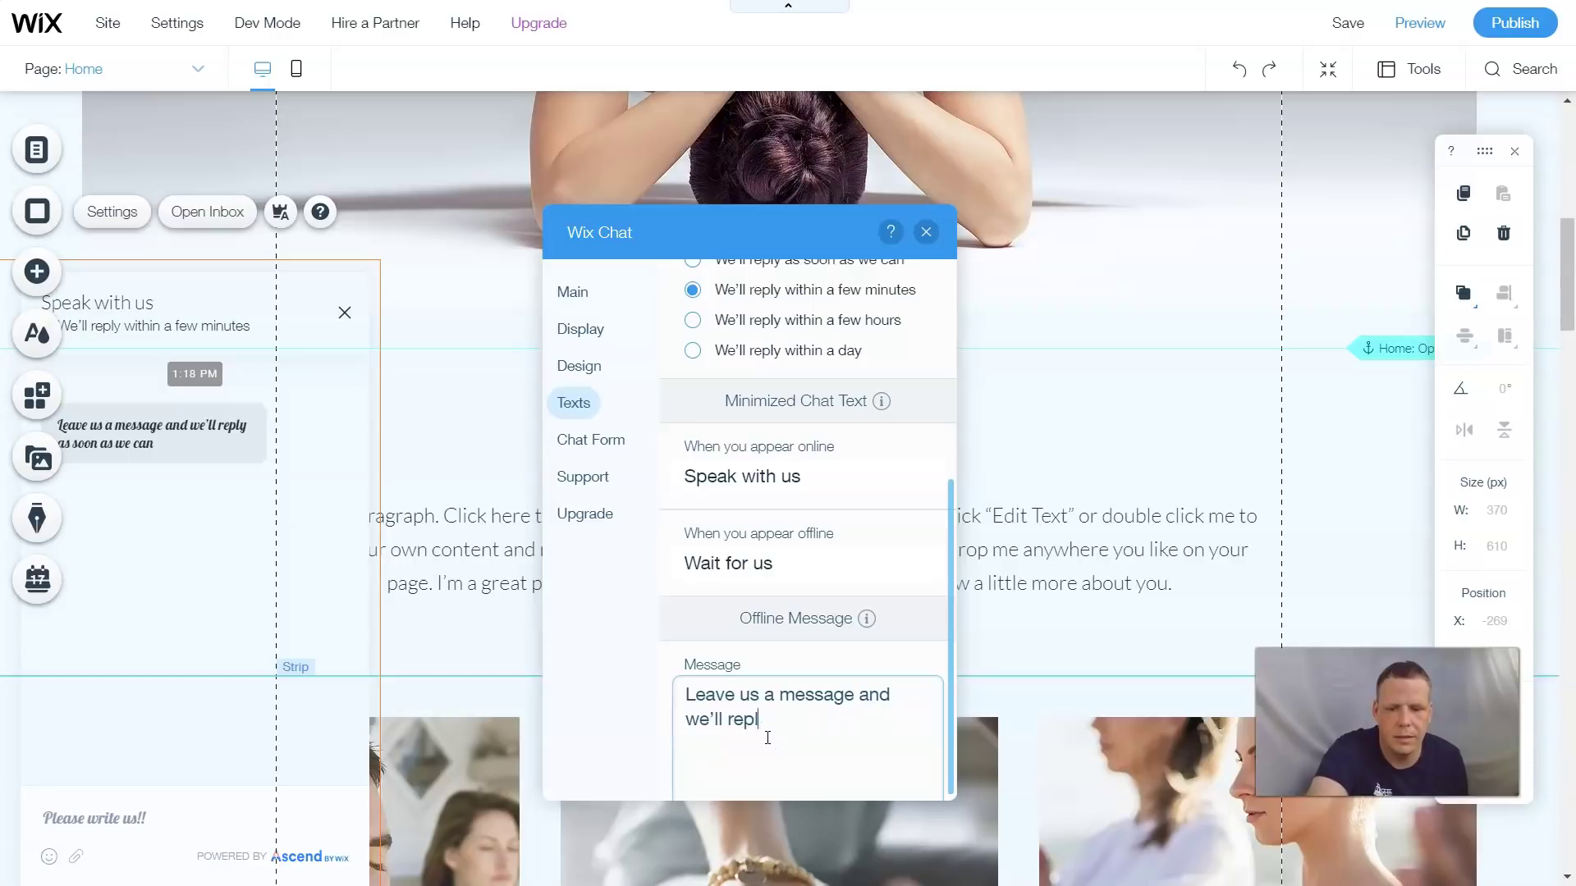
pyautogui.press('BackSpace')
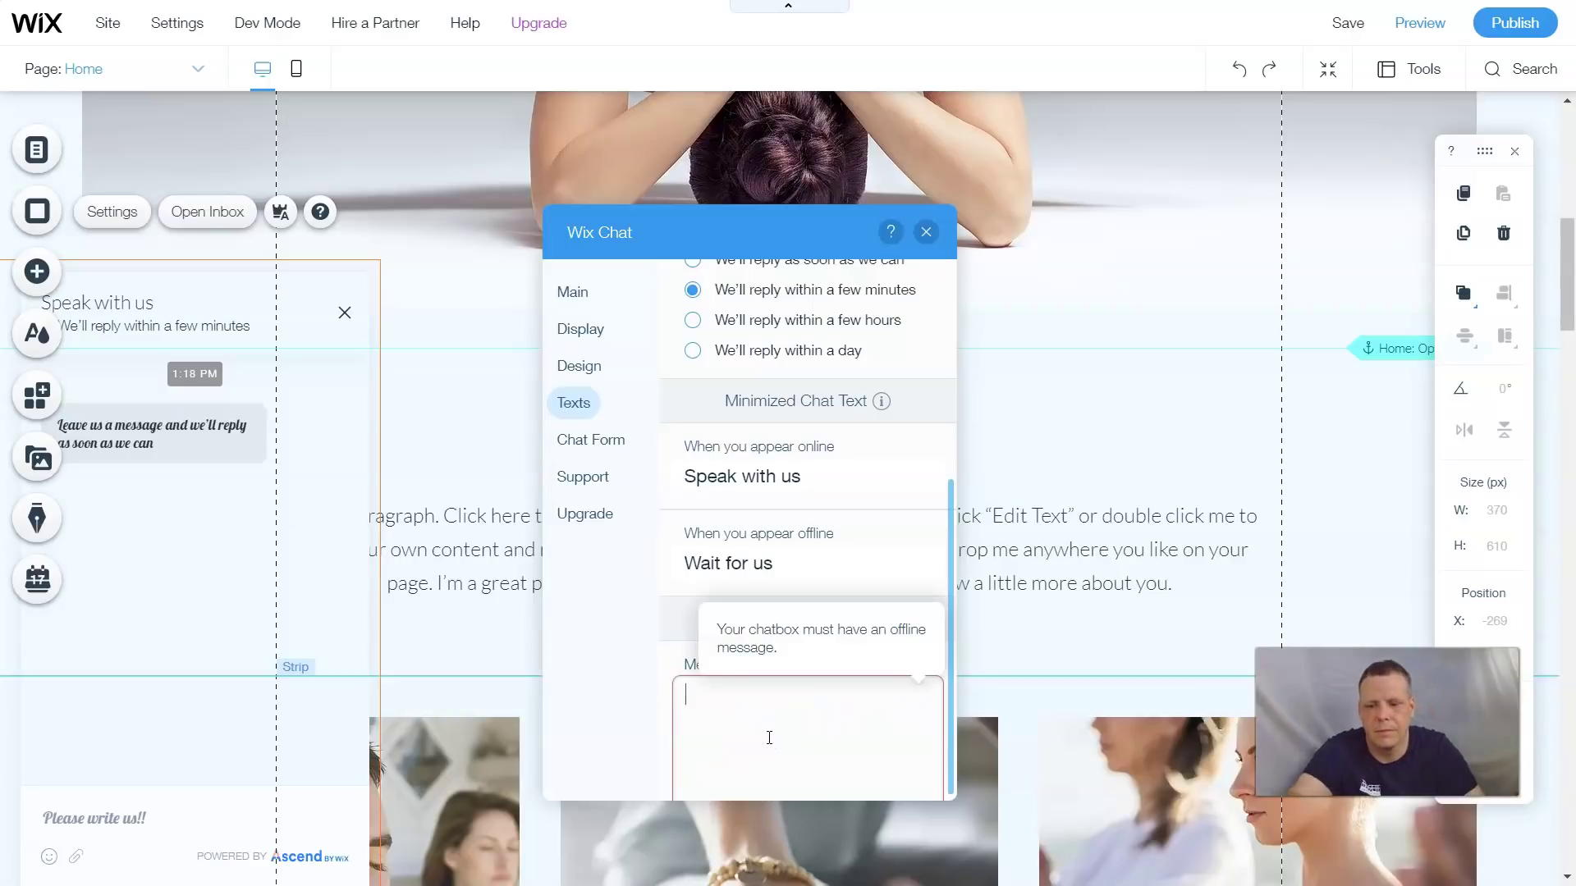
pyautogui.write('We will be with')
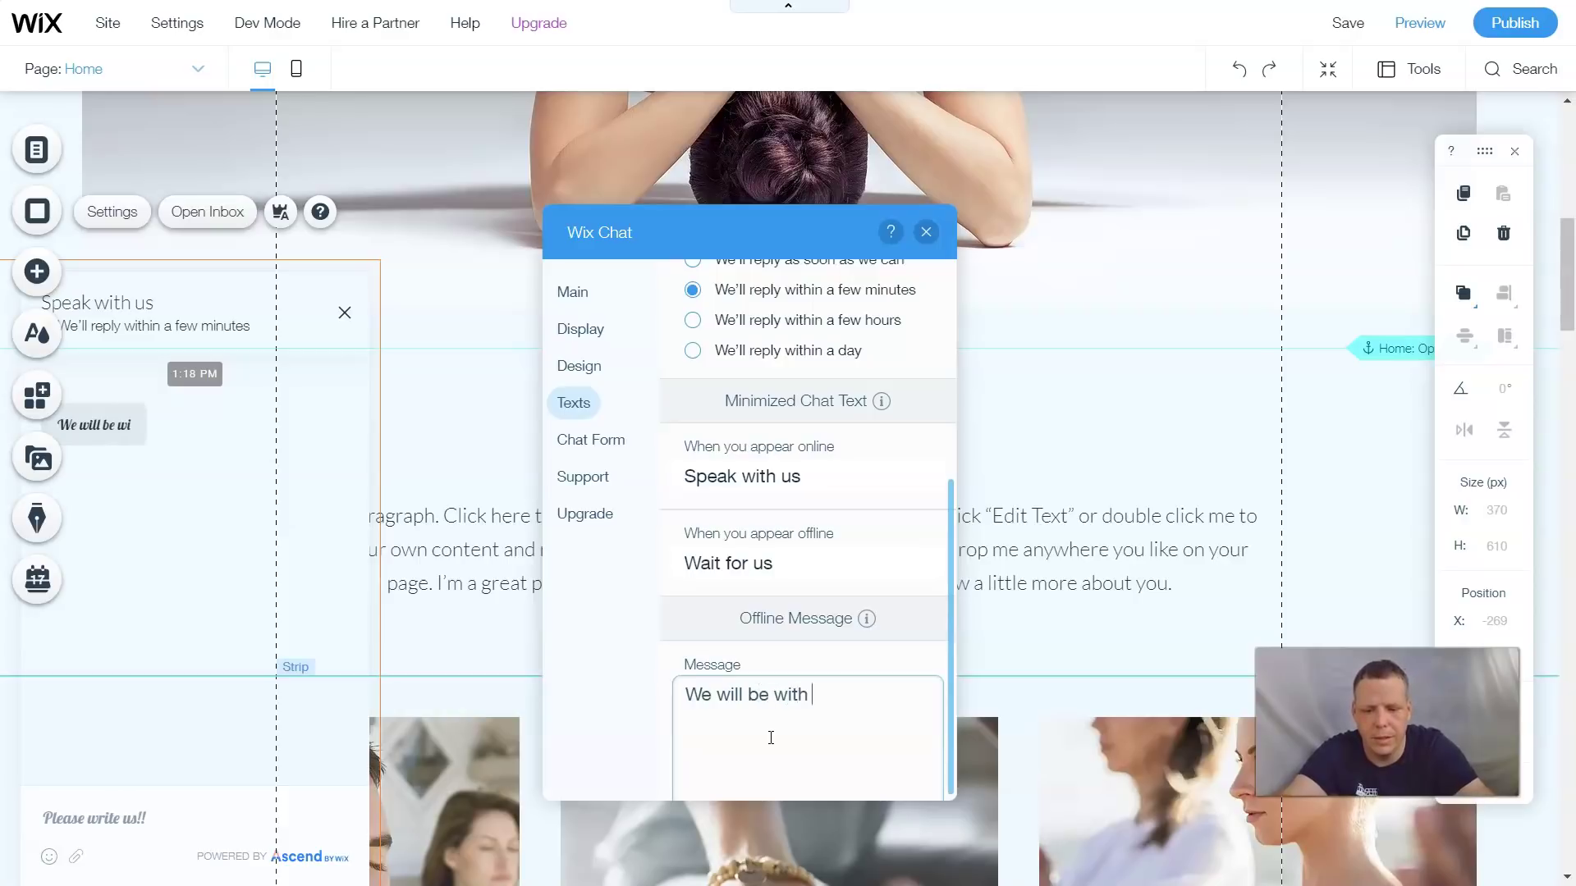
pyautogui.write(' you soon')
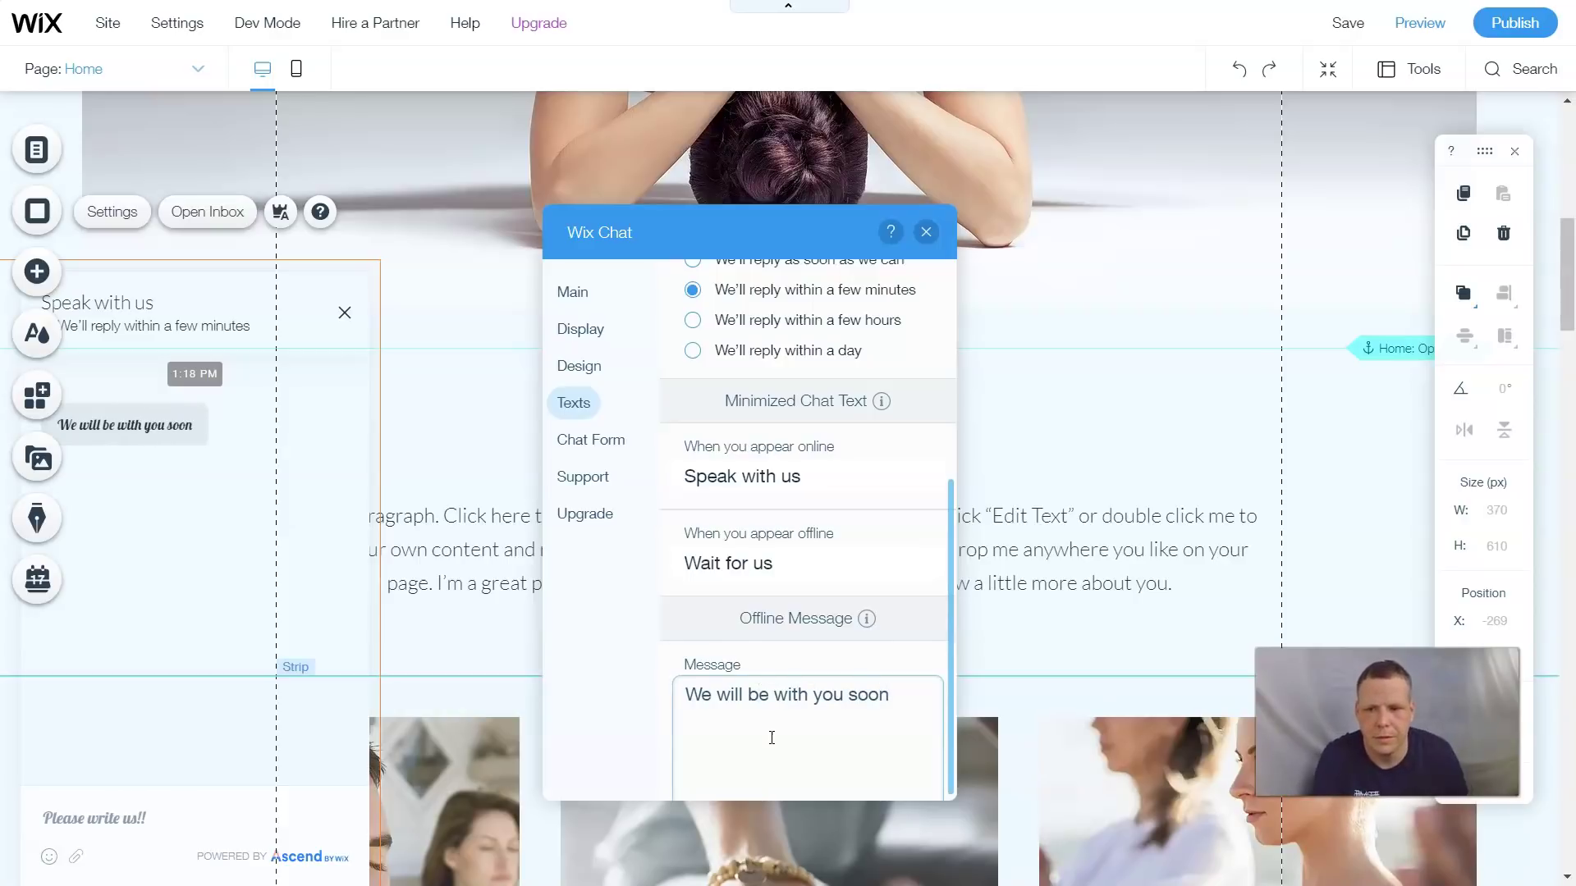
pyautogui.write('!!!')
pyautogui.scroll(-1, 780, 705)
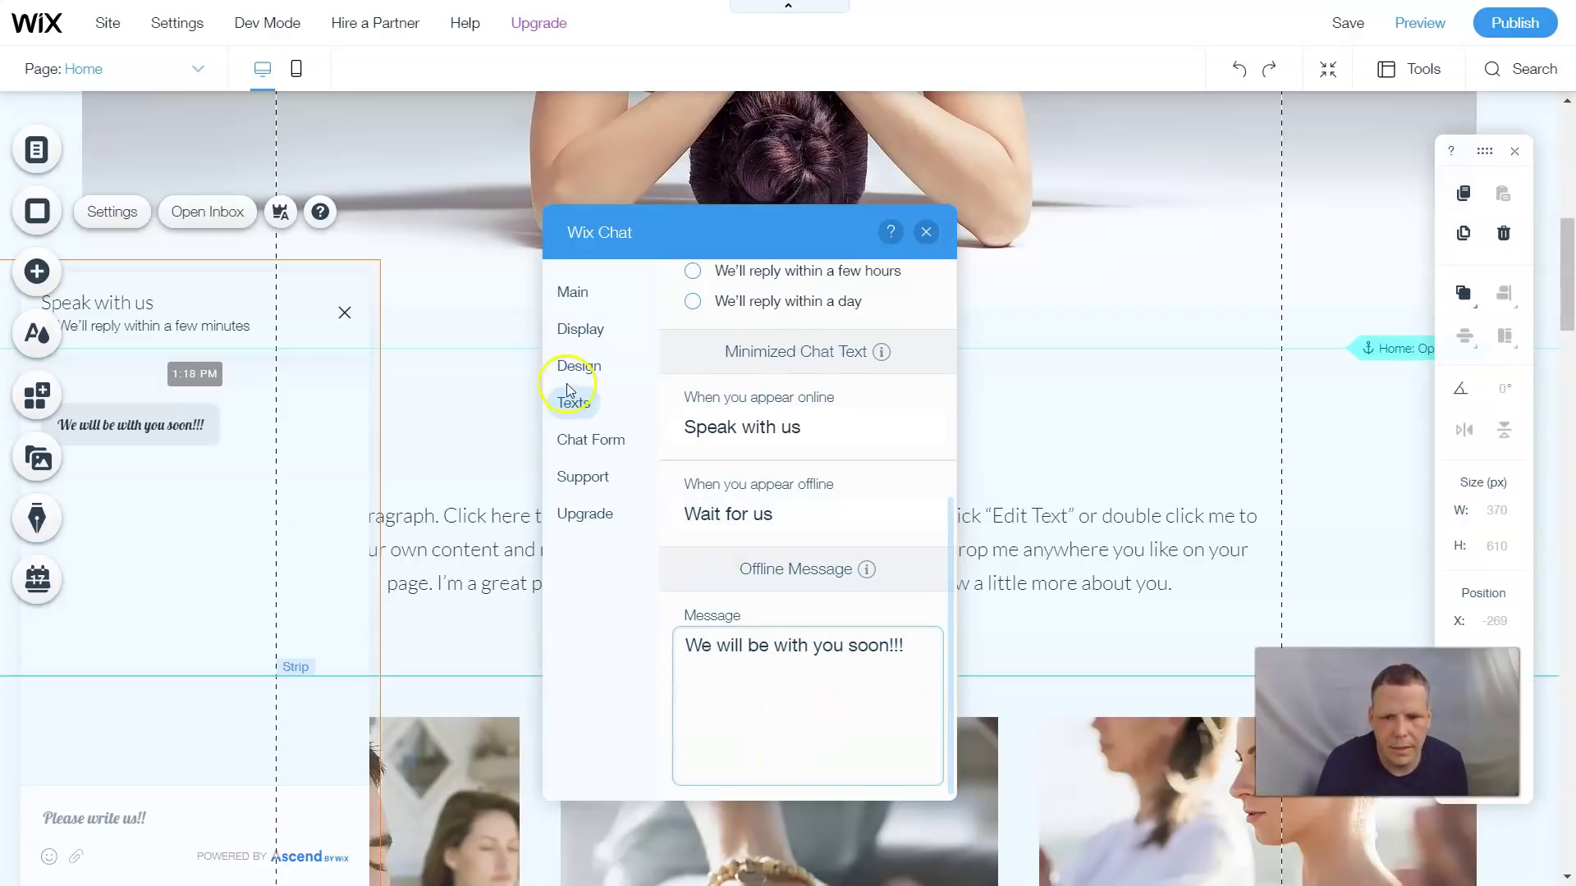
pyautogui.scroll(5, 771, 427)
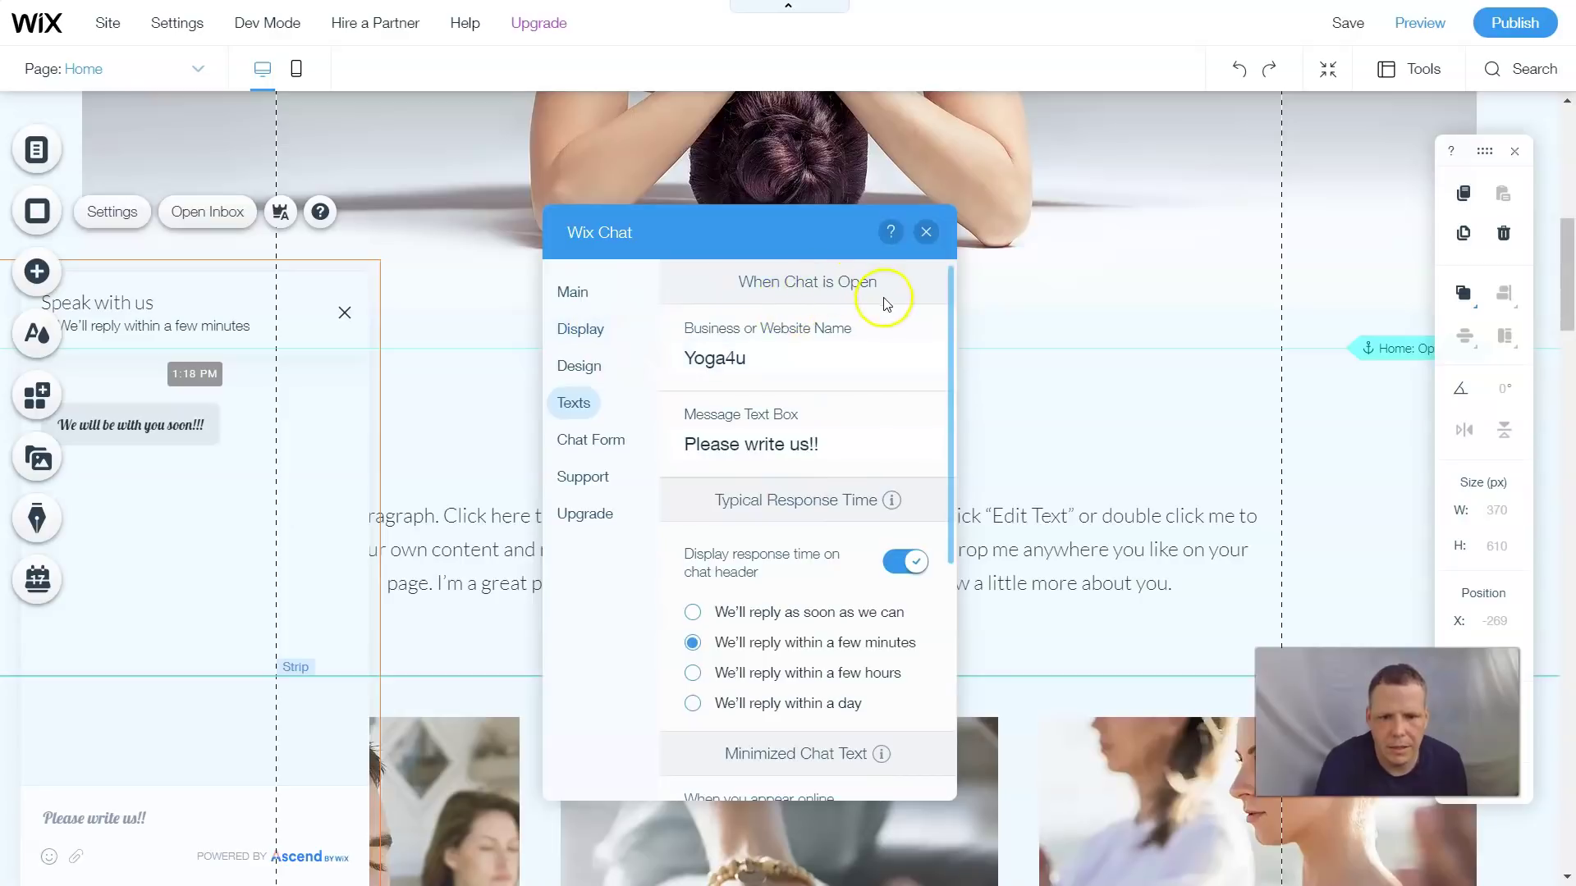
pyautogui.scroll(-5, 812, 558)
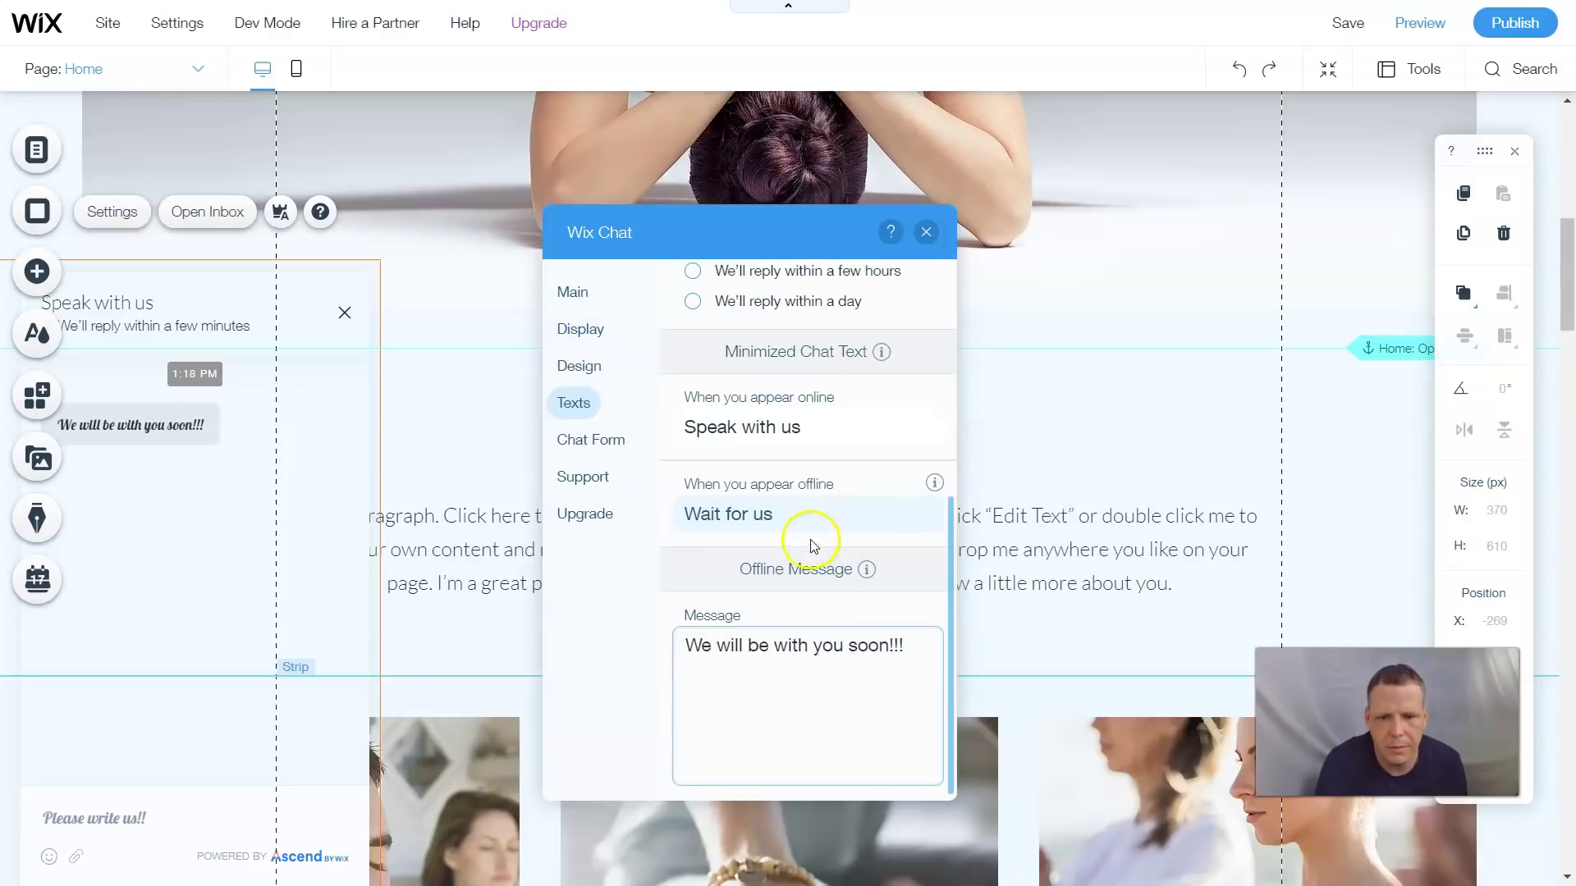
pyautogui.scroll(3, 722, 501)
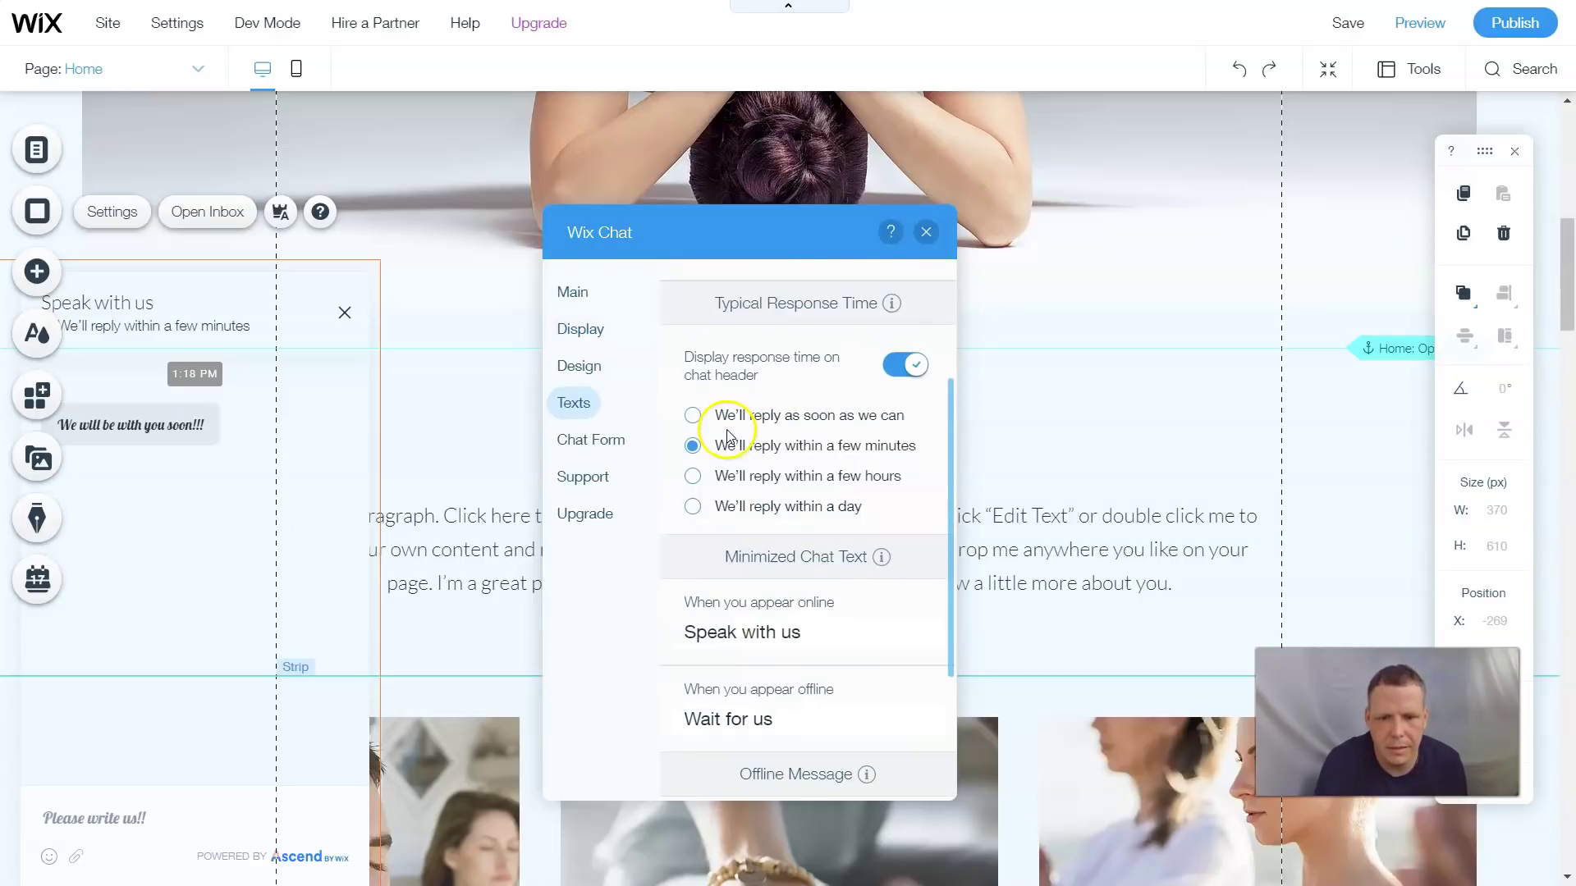
# Step: In the pre-chat form, turn the Name and Message fields off and back on, and enable the Phone field
pyautogui.click(572, 440)
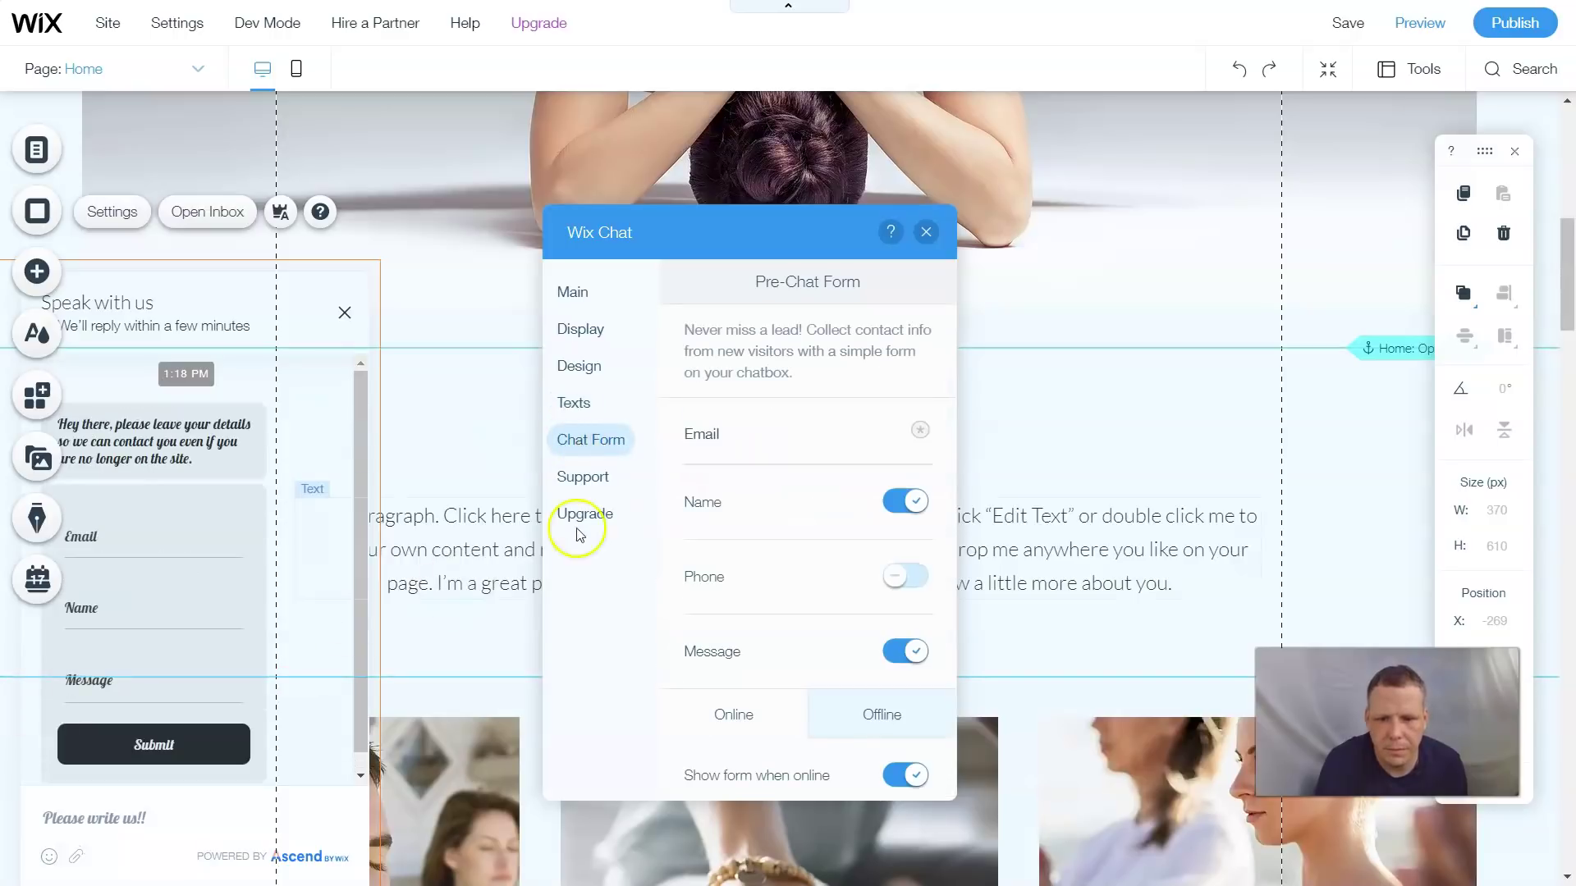
pyautogui.moveTo(918, 428)
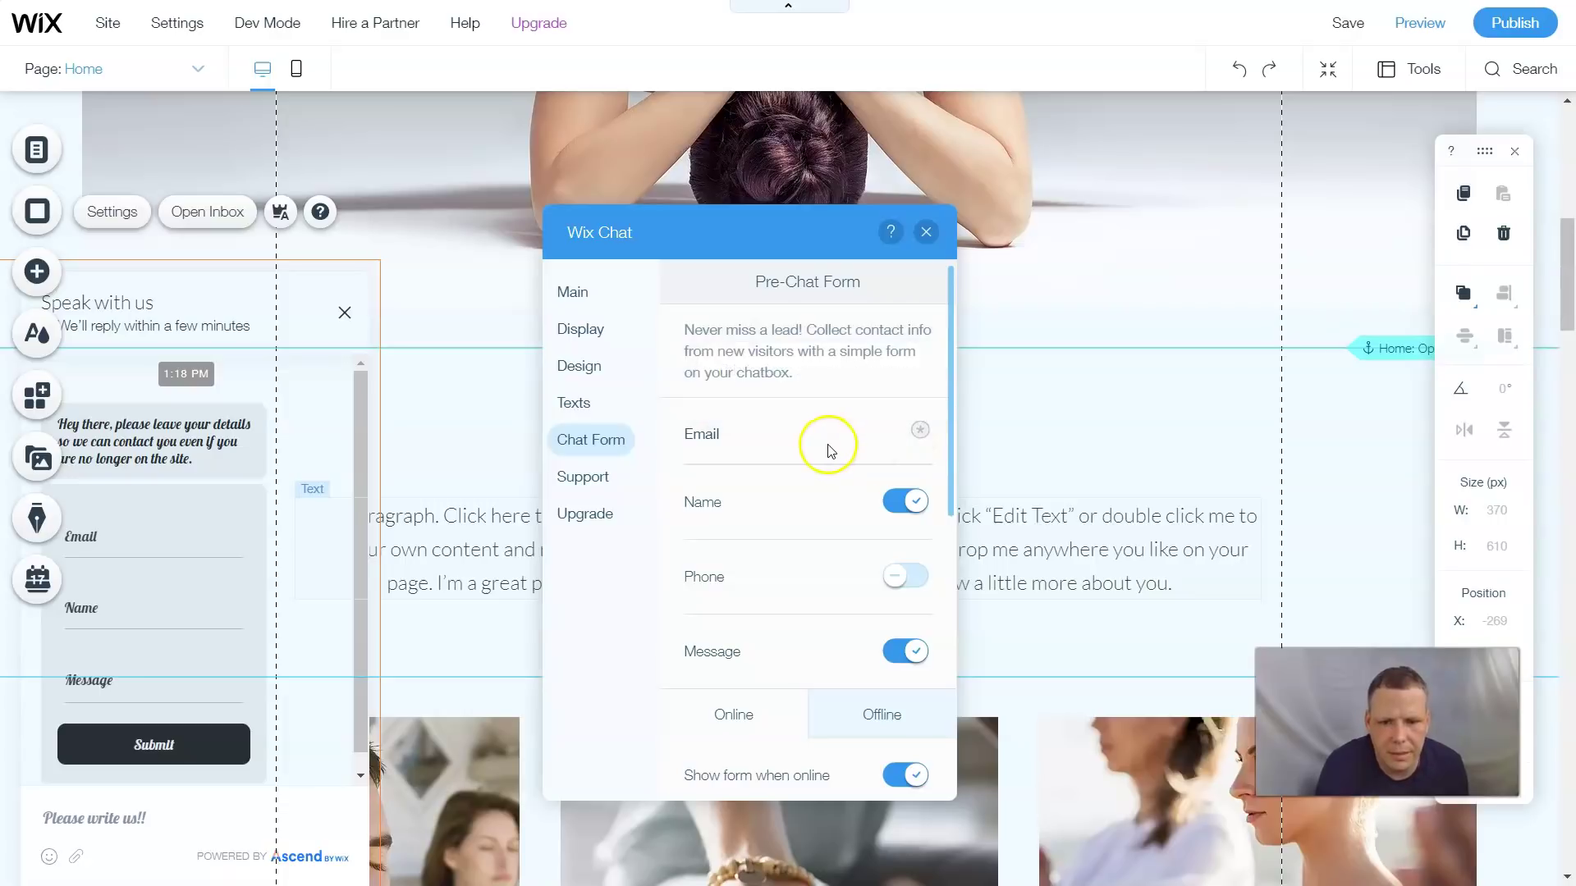
pyautogui.click(828, 502)
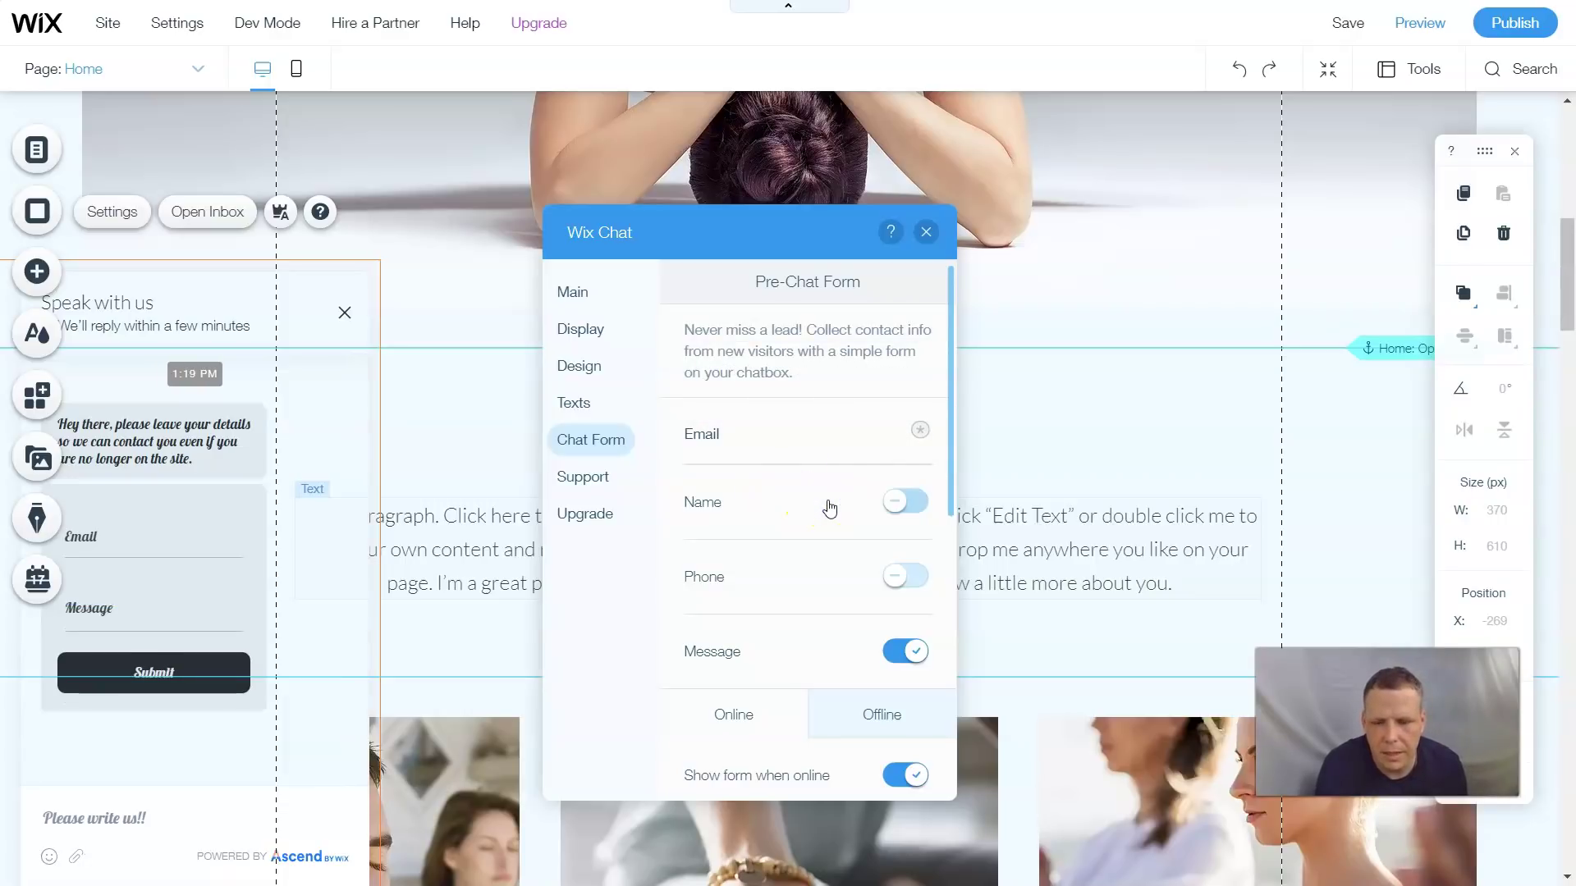
pyautogui.click(910, 651)
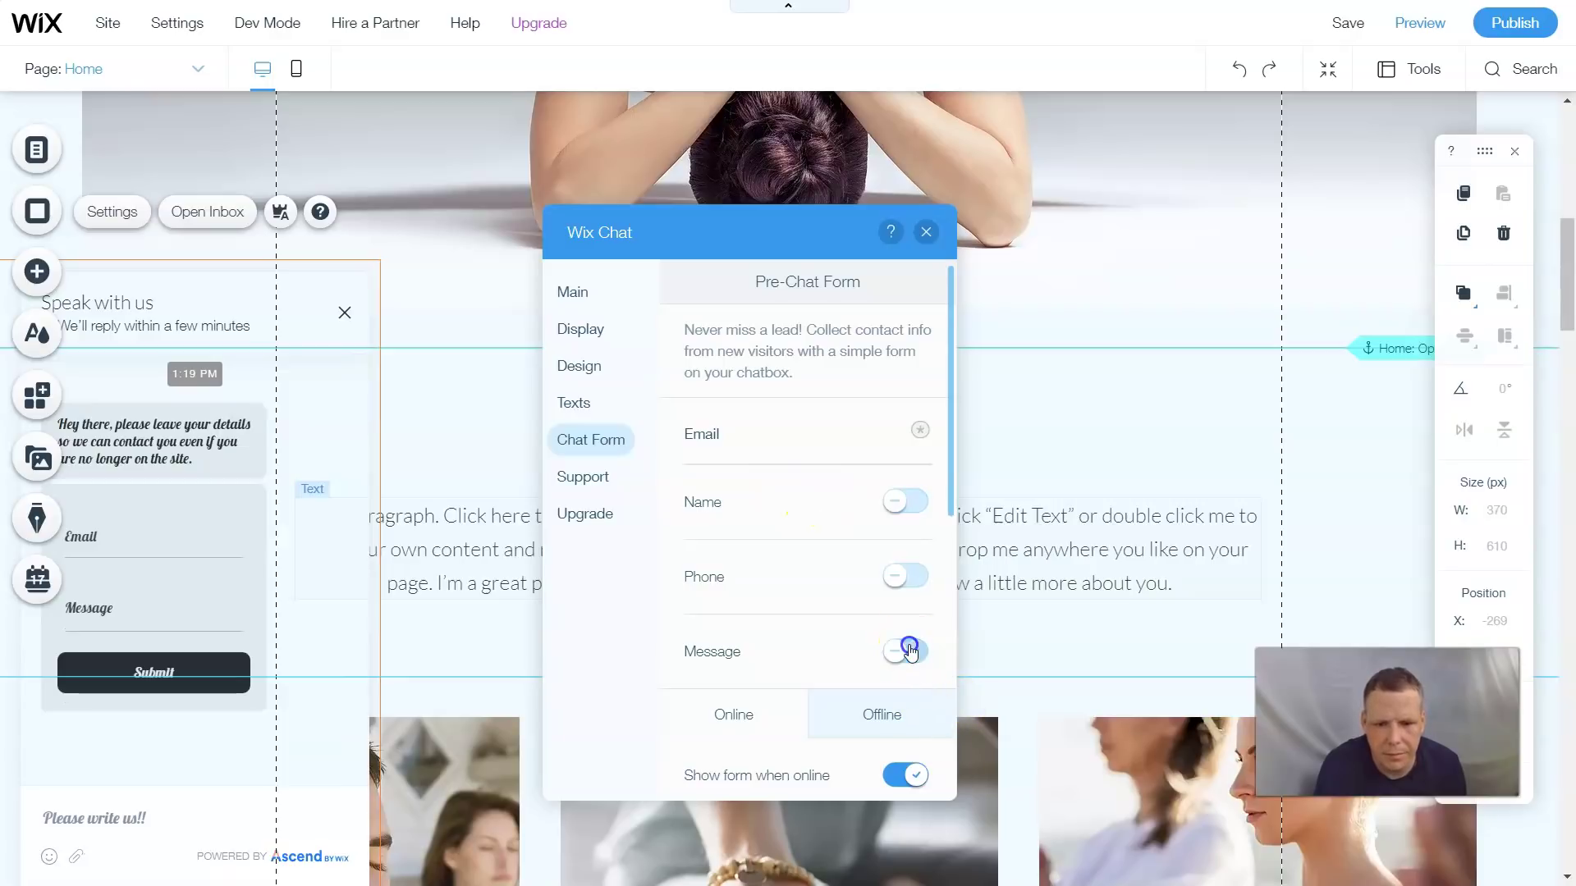
pyautogui.click(909, 651)
pyautogui.click(906, 576)
pyautogui.click(906, 502)
# Step: Show the pre-chat form's offline settings and examine its intro text and thank you text
pyautogui.click(892, 716)
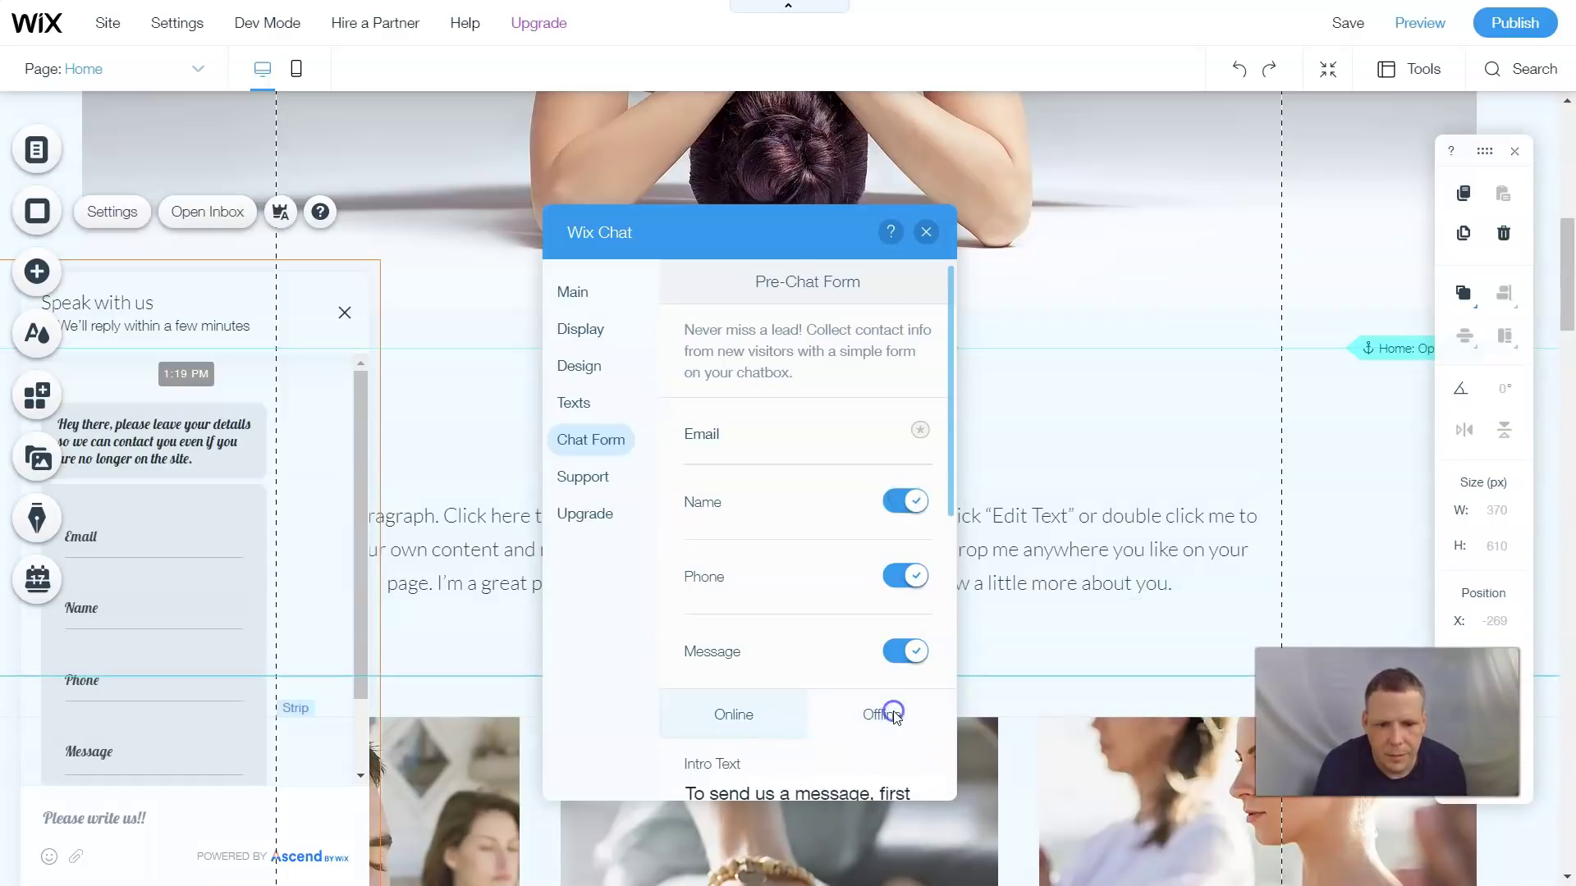
pyautogui.scroll(-3, 892, 715)
pyautogui.click(838, 624)
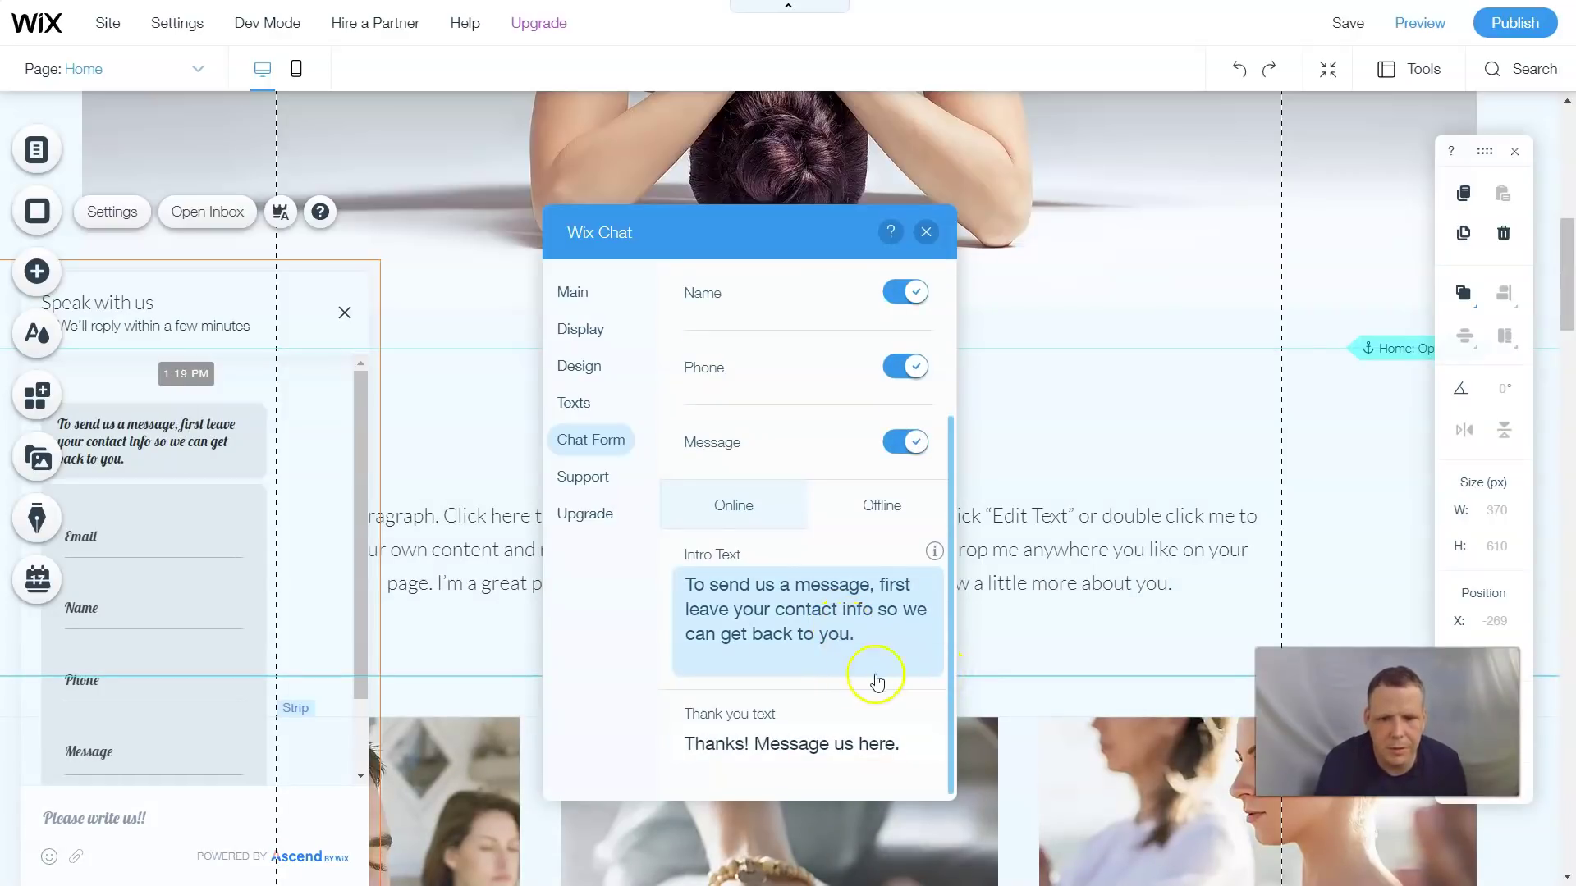
pyautogui.click(882, 506)
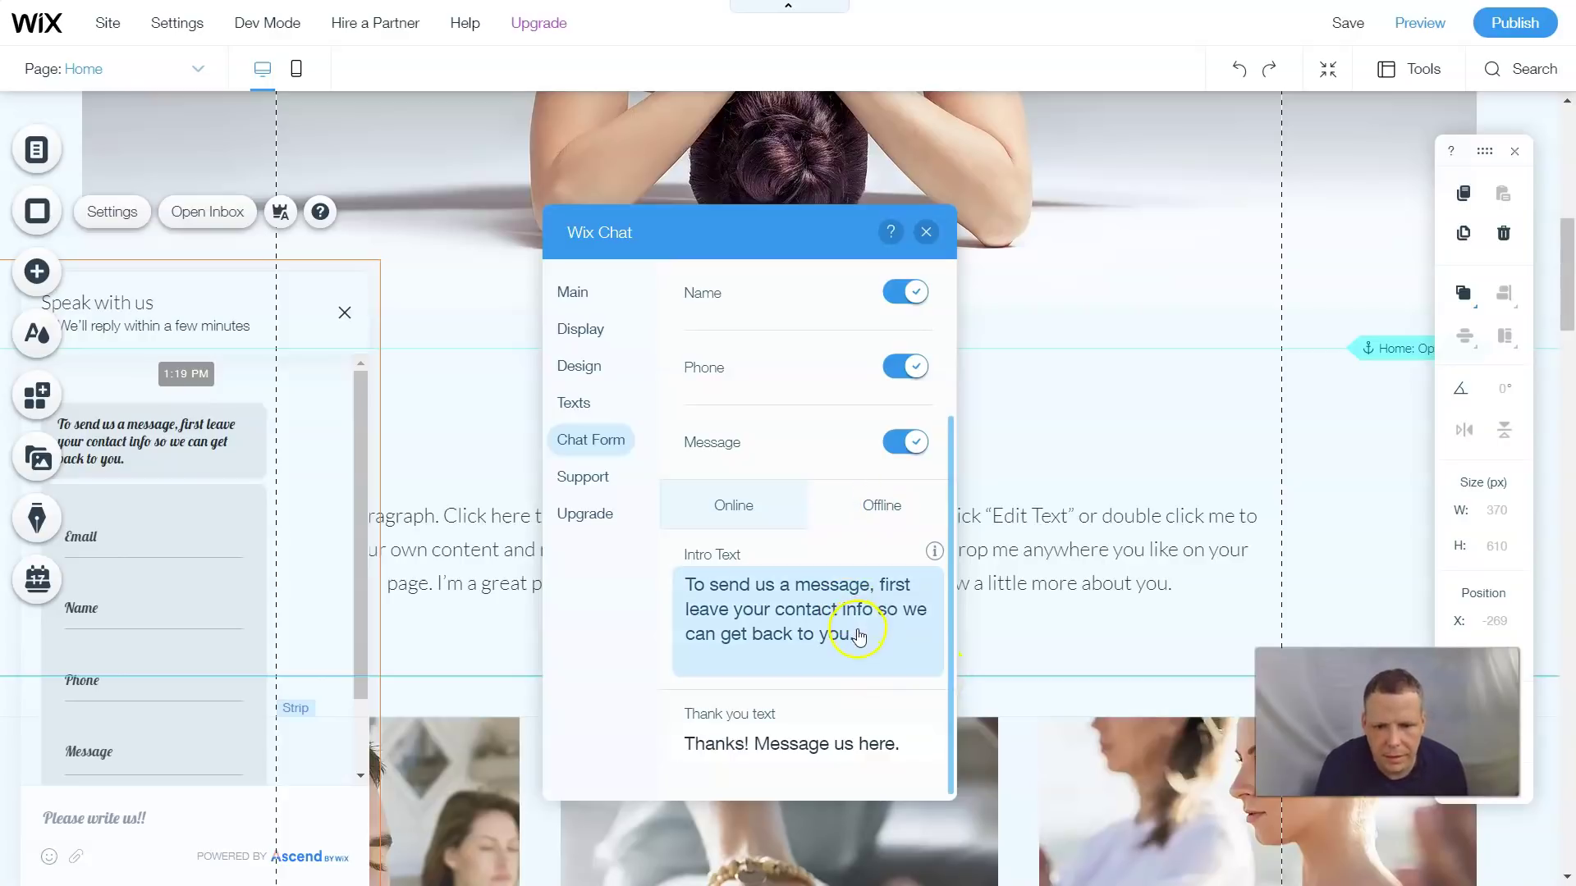
pyautogui.click(728, 560)
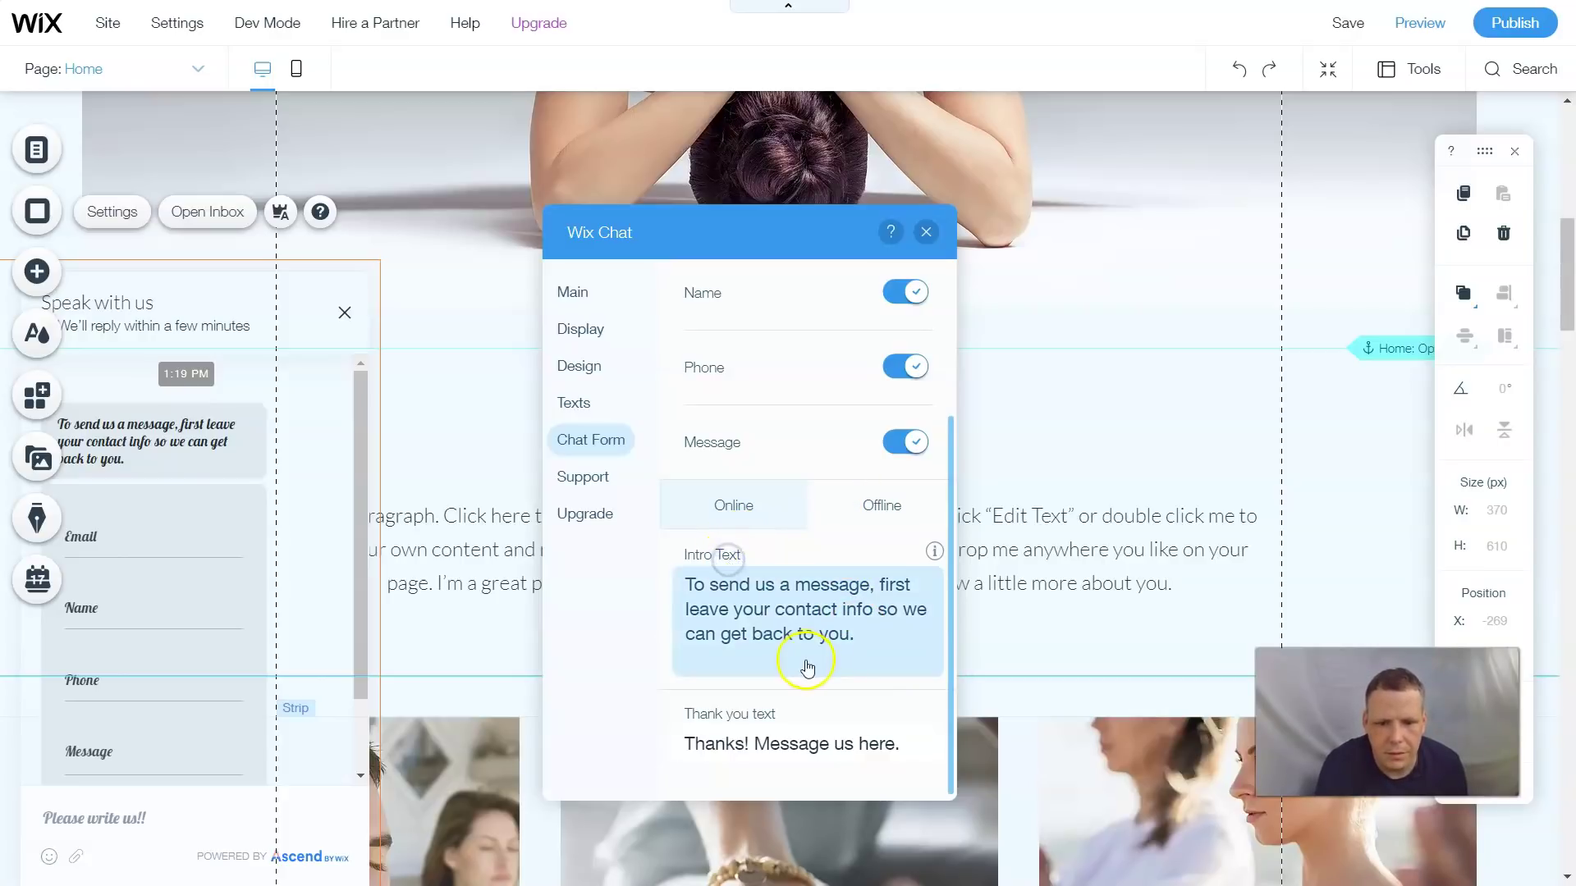
pyautogui.click(785, 734)
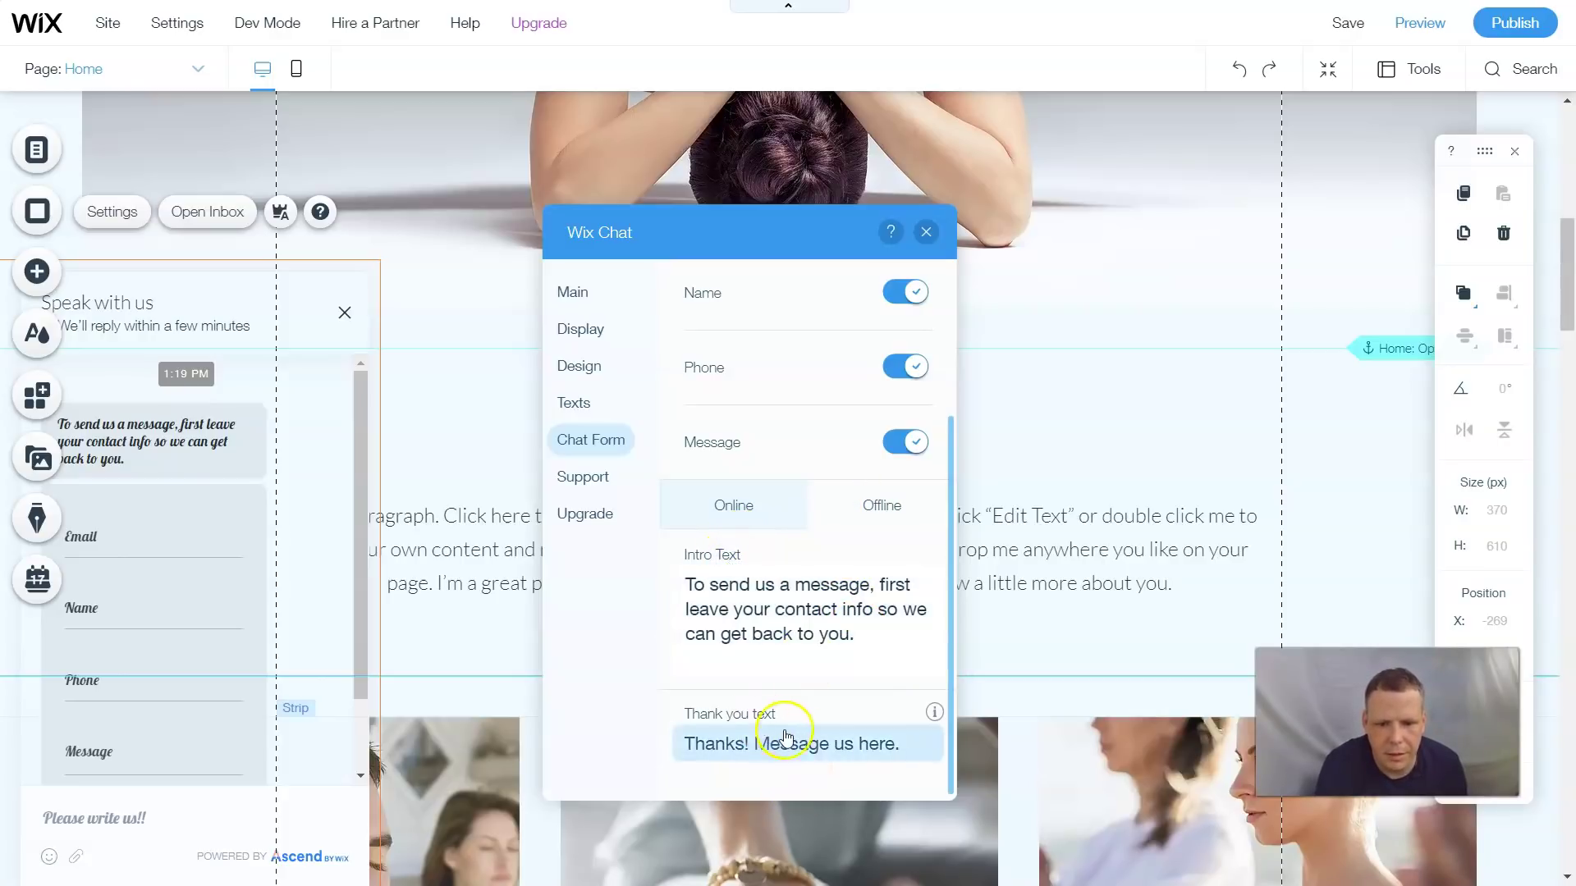
# Step: Shorten the chat form's offline thank you text to "Thanks!"
pyautogui.click(899, 758)
pyautogui.moveTo(861, 749)
pyautogui.mouseDown()
pyautogui.moveTo(897, 752)
pyautogui.moveTo(832, 746)
pyautogui.mouseUp()
pyautogui.click(920, 742)
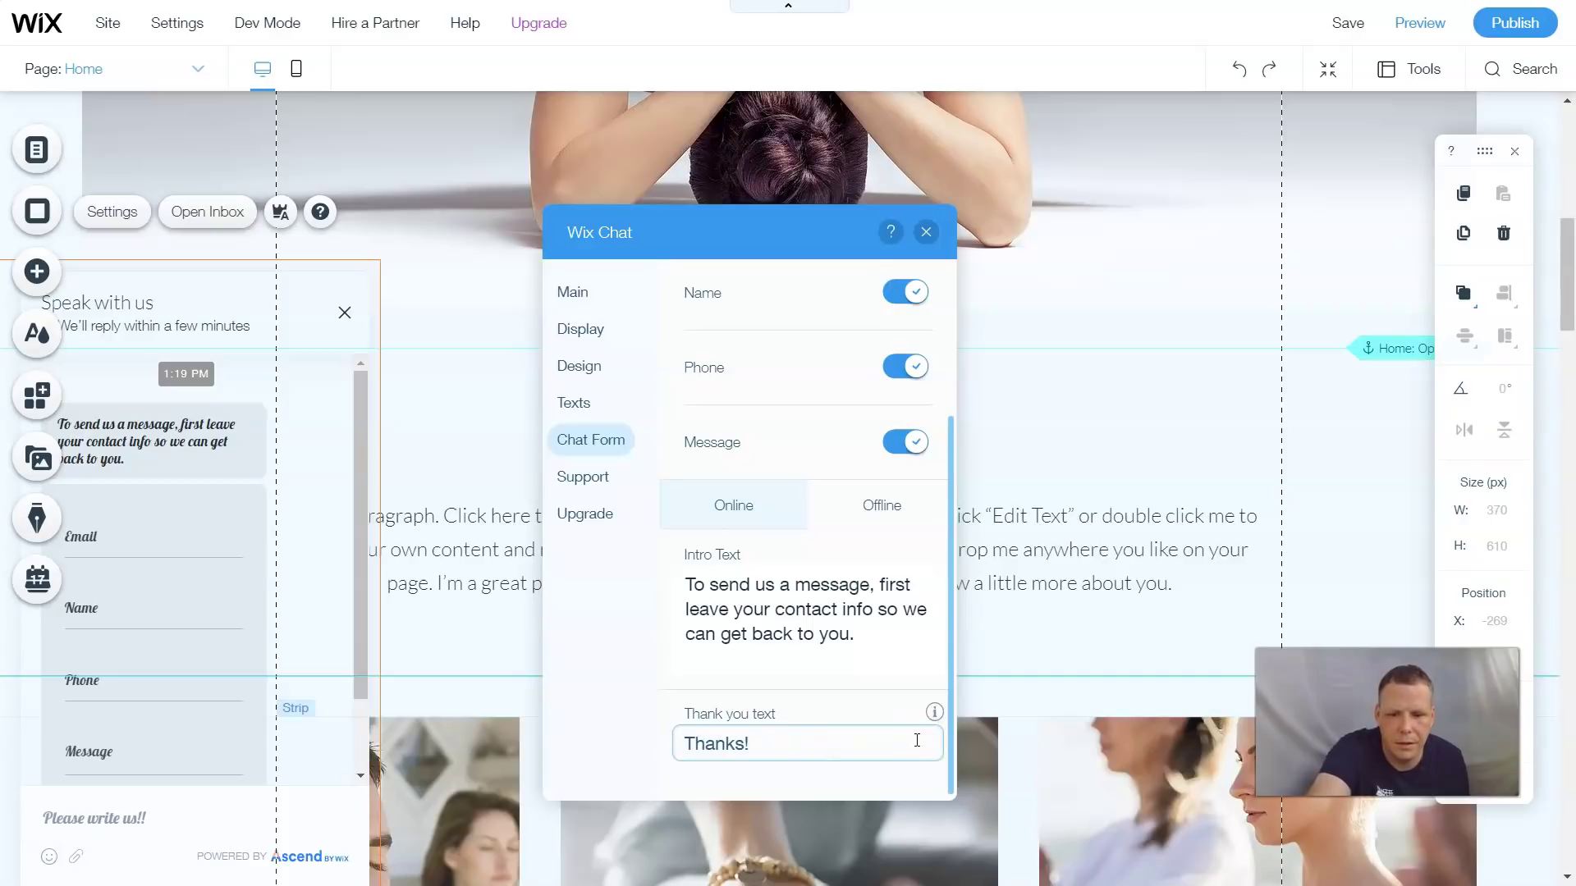
# Step: Turn off "Show form when online" in the chat form's online settings and compare them with the offline settings
pyautogui.click(738, 514)
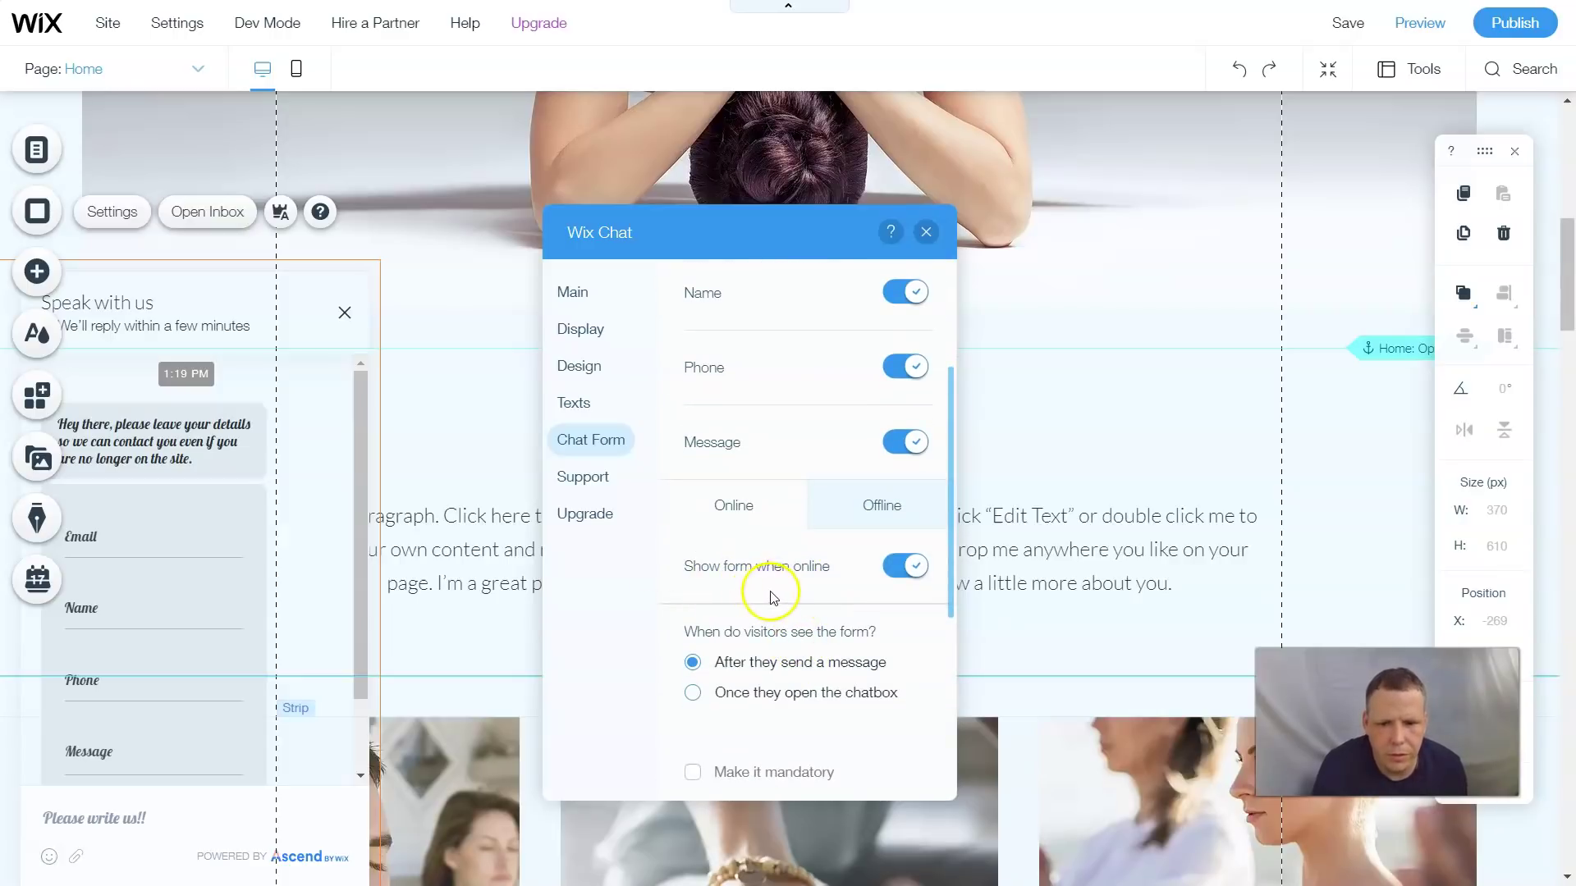
pyautogui.click(908, 582)
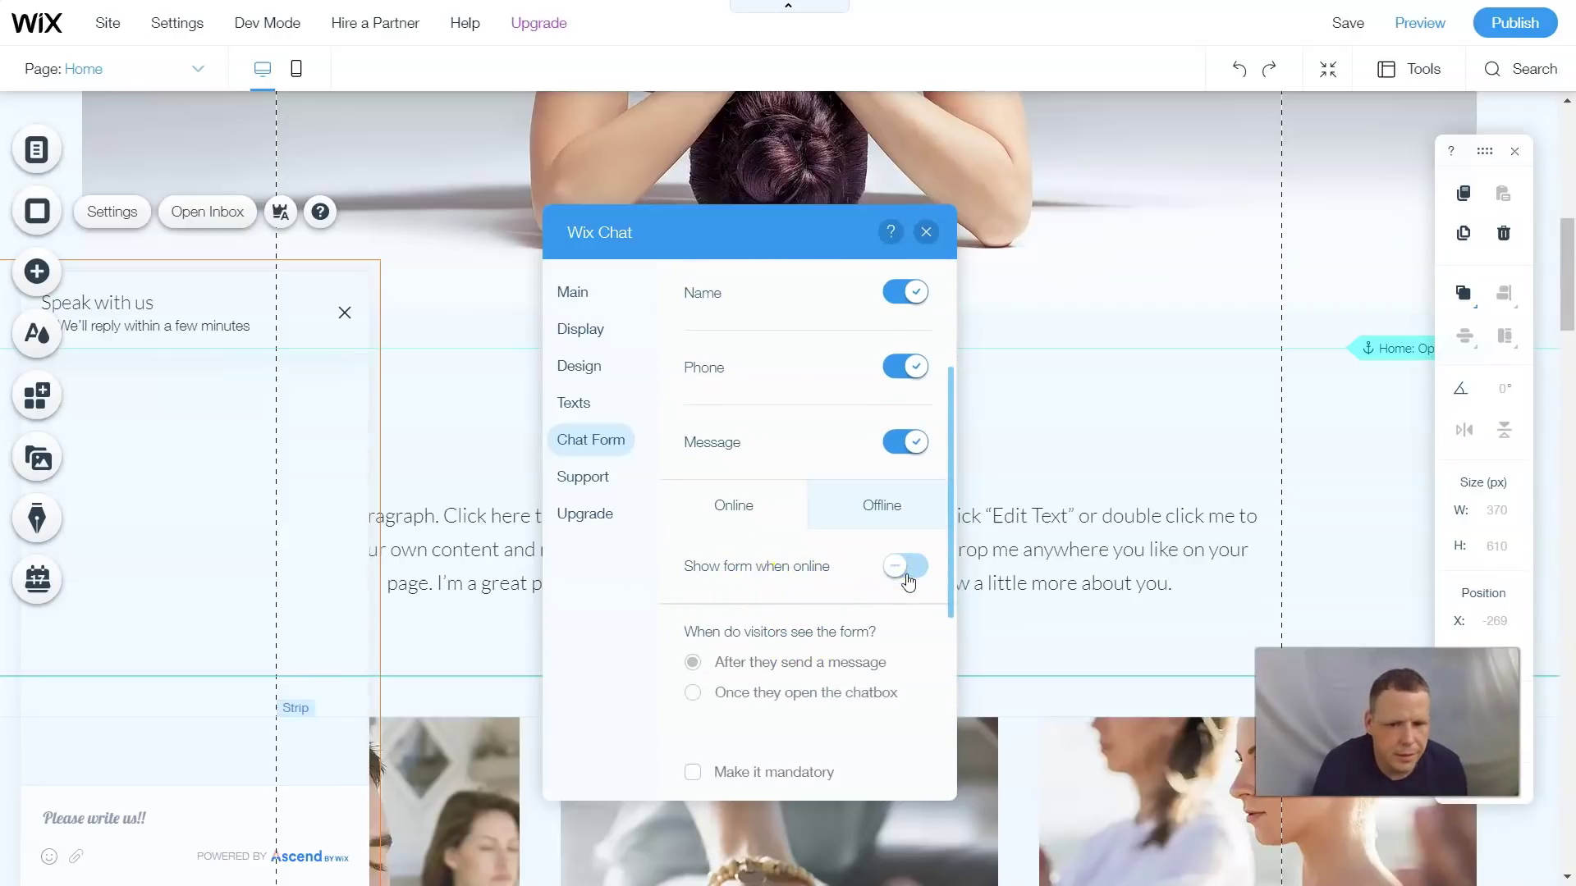
pyautogui.click(870, 496)
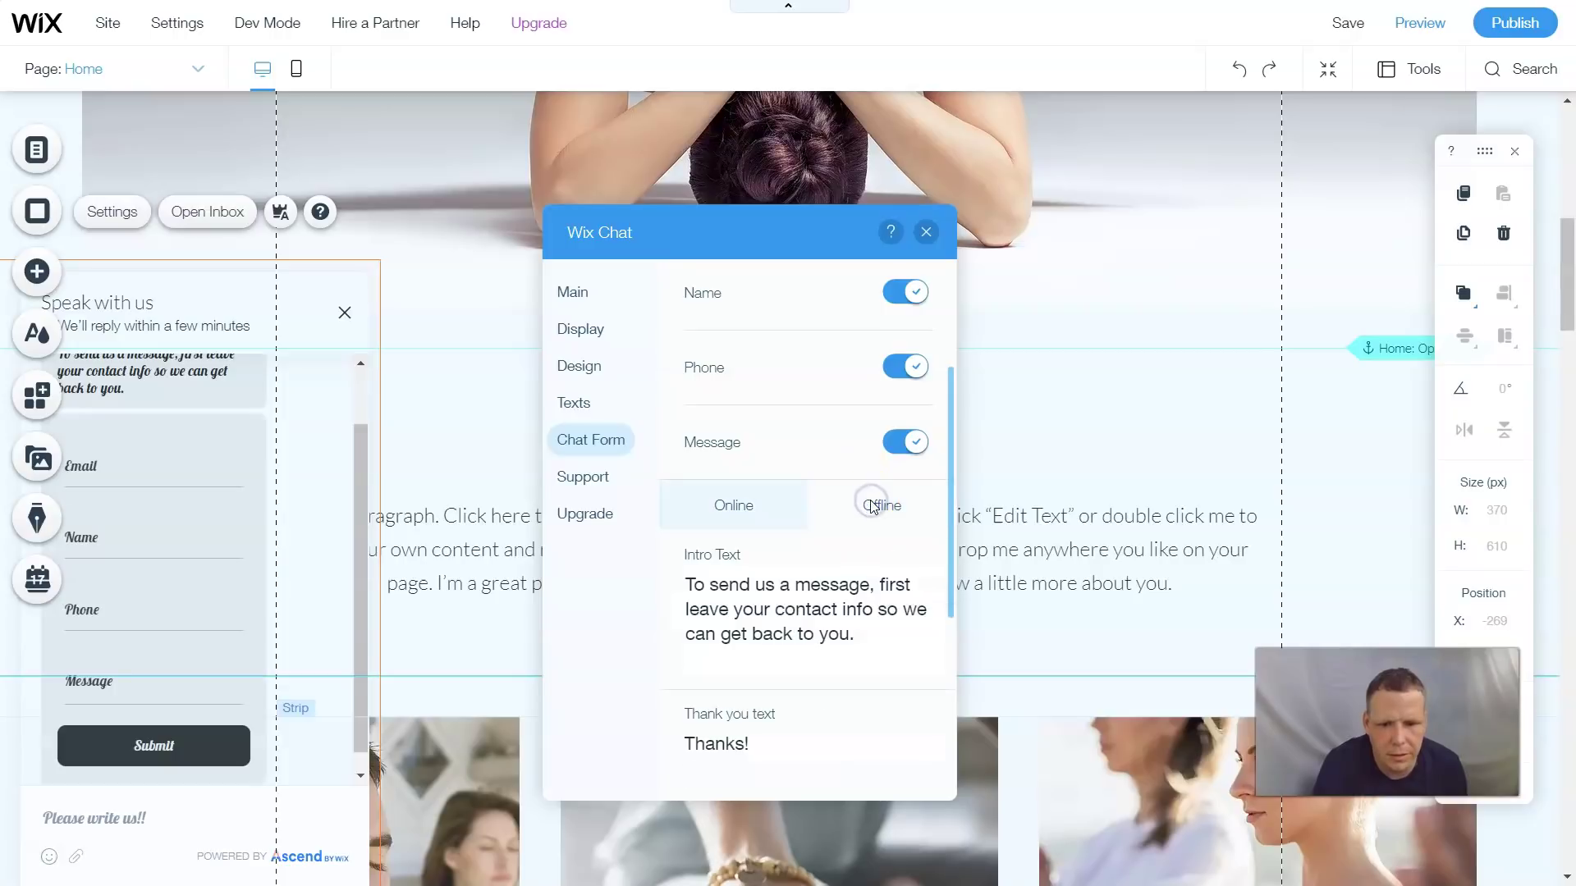
pyautogui.scroll(2, 763, 711)
pyautogui.scroll(-3, 771, 703)
pyautogui.click(764, 515)
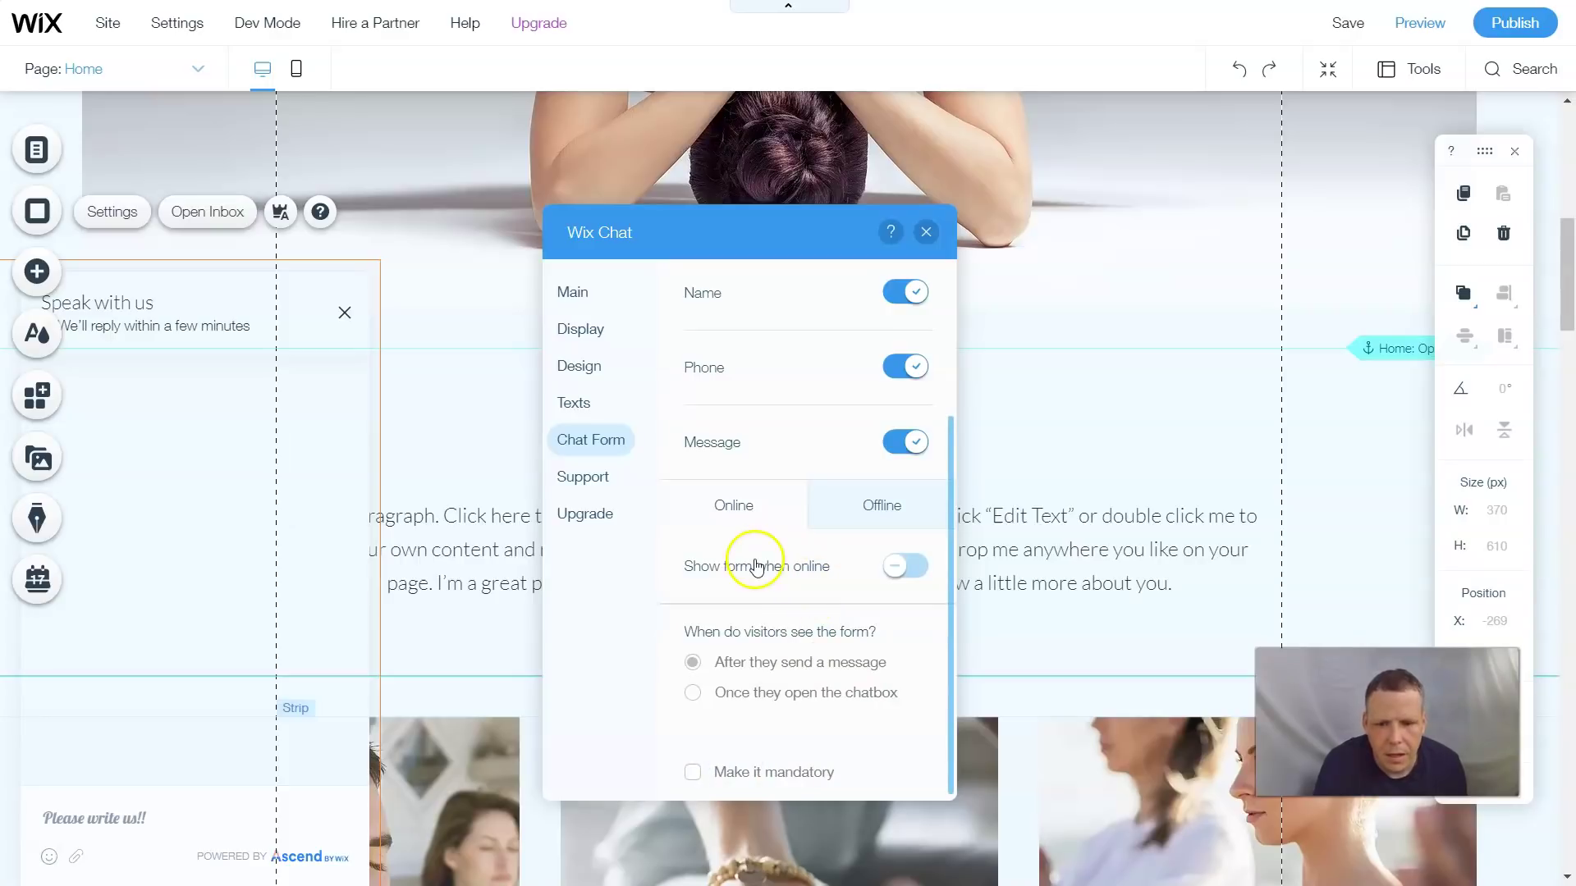
# Step: Examine Wix Chat's support options and close the chat settings to return to the Home page
pyautogui.click(603, 484)
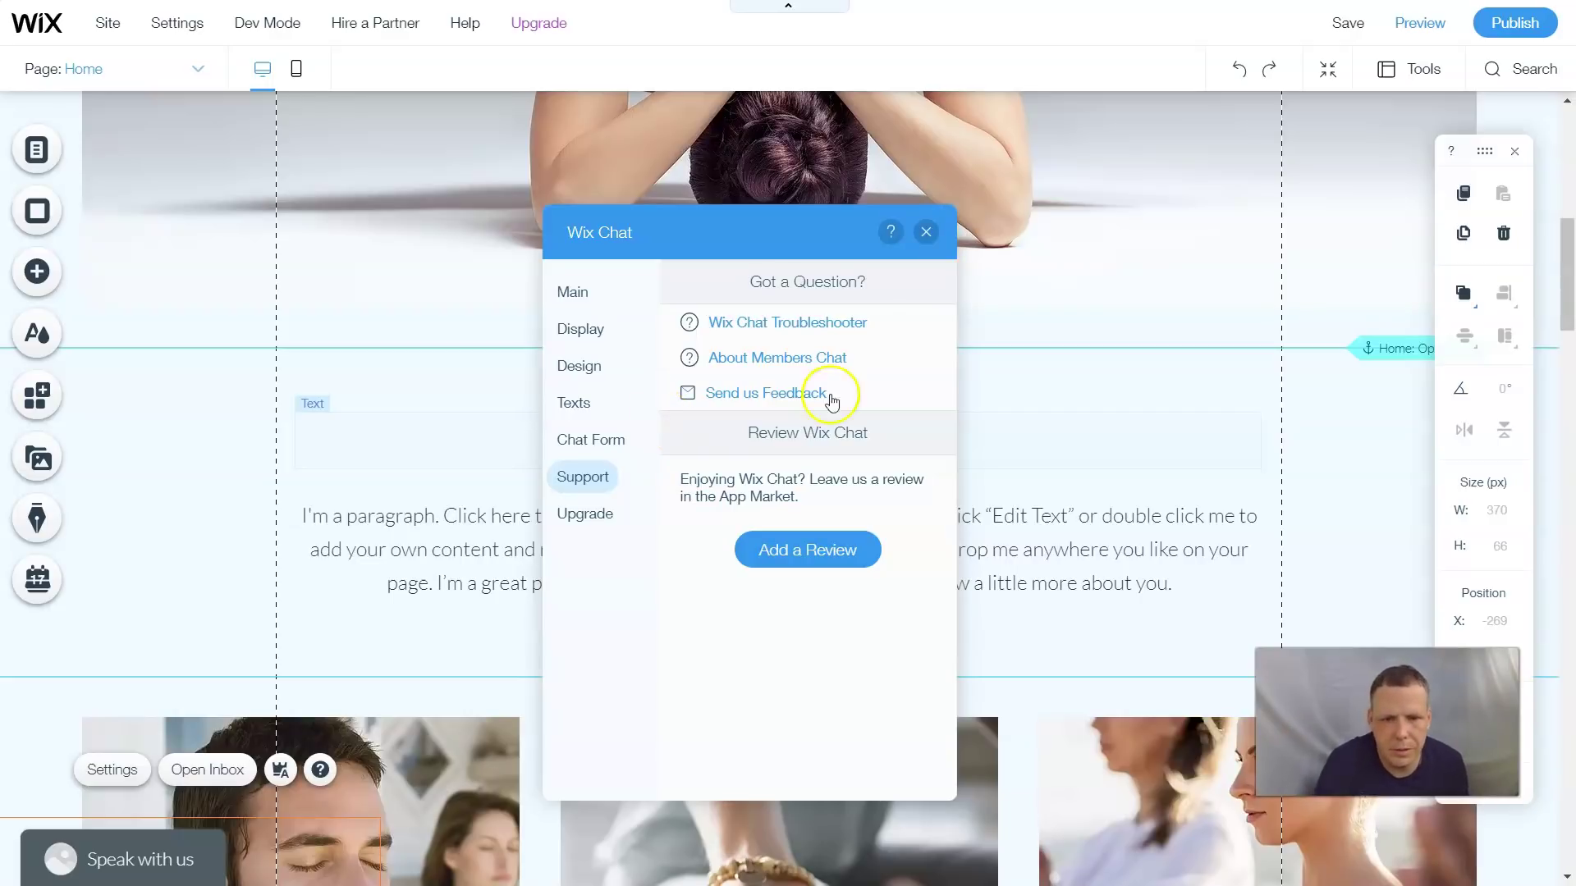
pyautogui.click(925, 232)
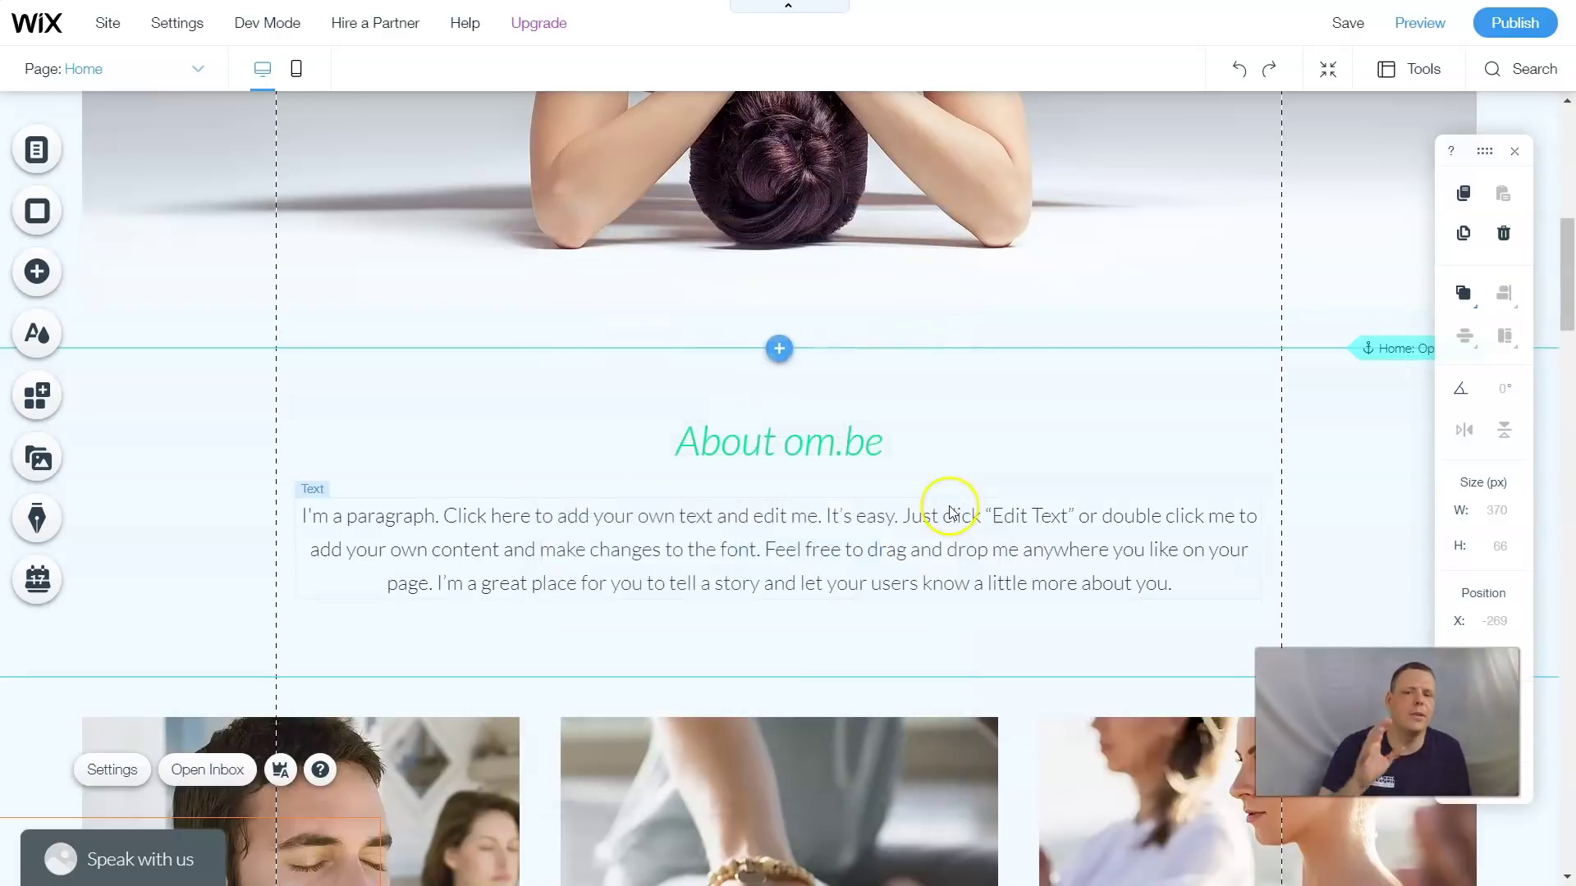
pyautogui.scroll(5, 949, 508)
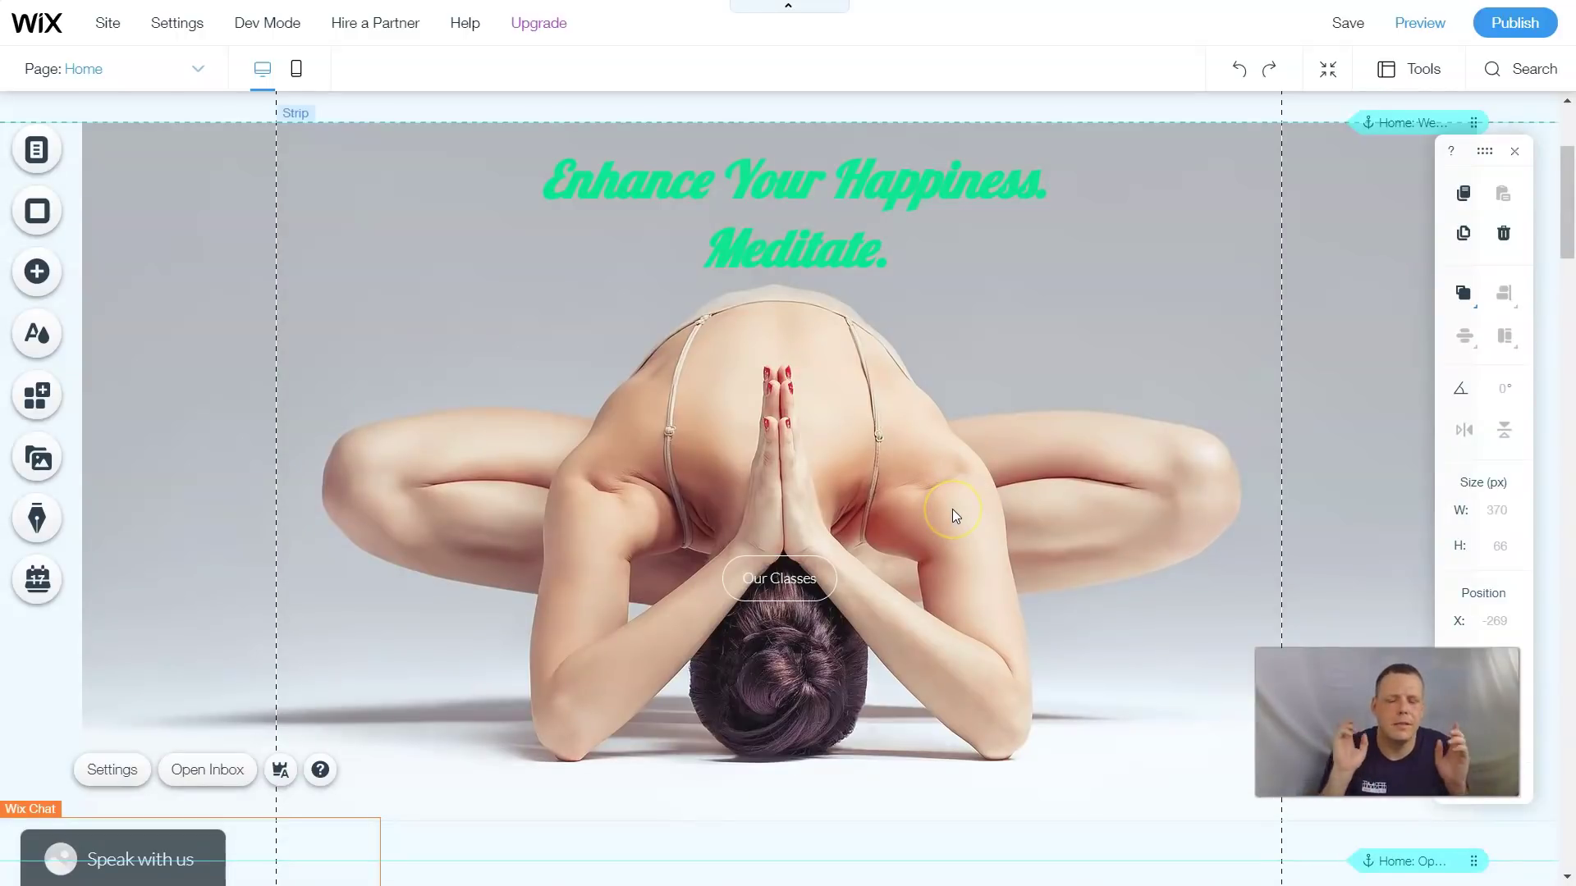